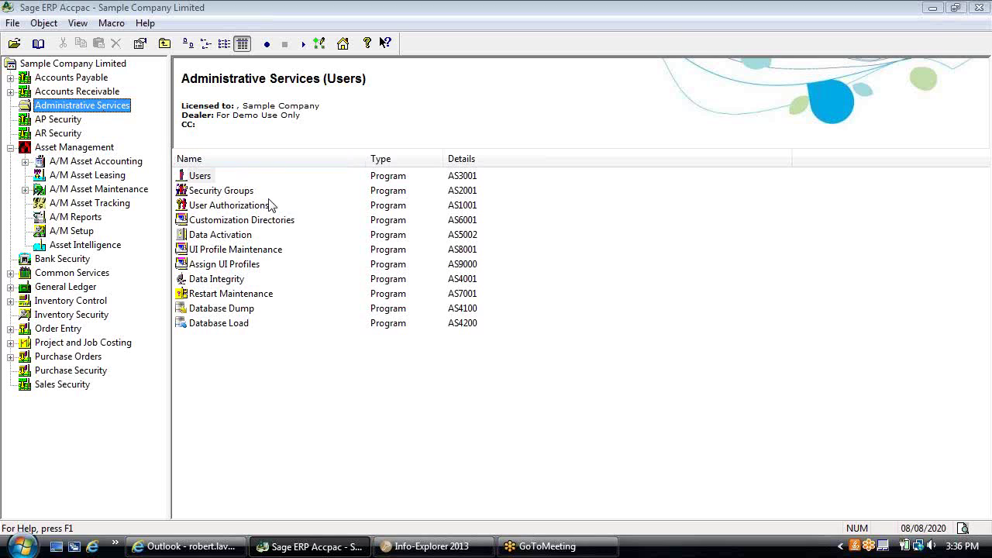
Step: Review the security group access rights available for the Norming Asset Management 6.0A application, and close Security Groups
{"action": "double_click", "coordinate": [237, 193]}
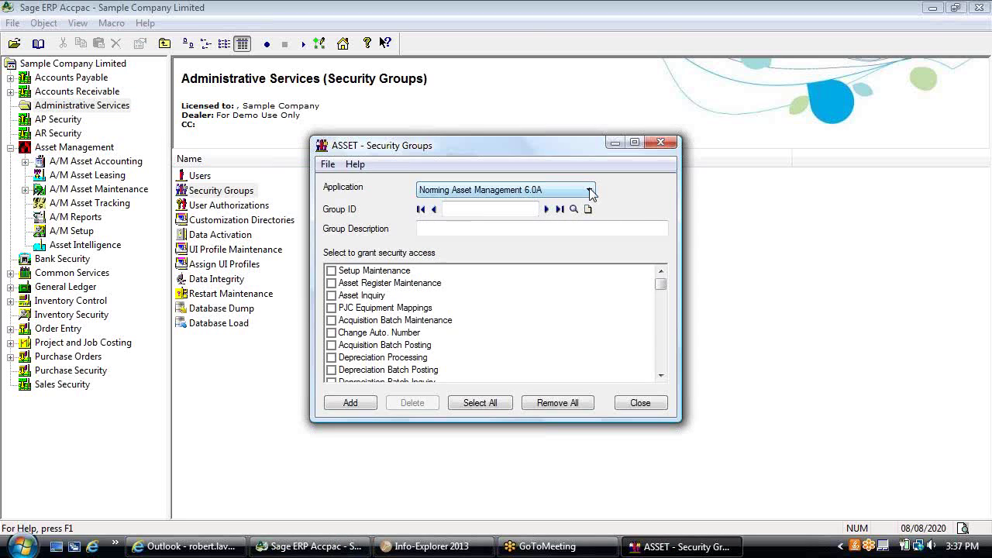
{"action": "left_click", "coordinate": [590, 192]}
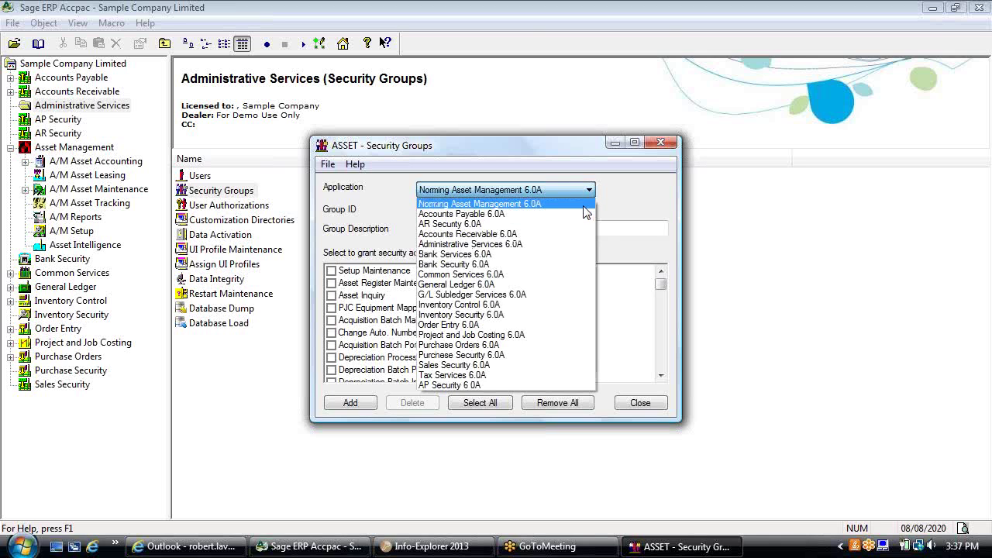
{"action": "left_click", "coordinate": [584, 205]}
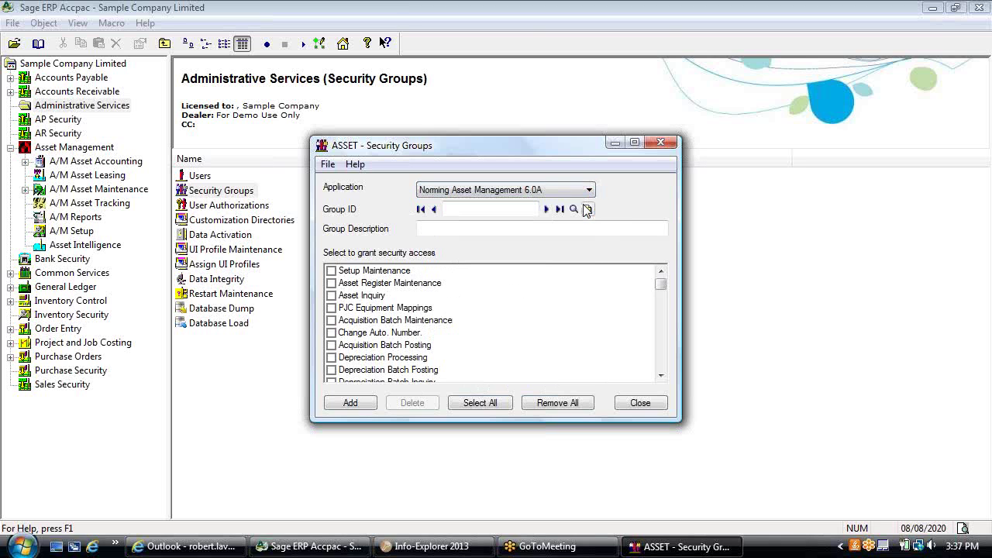
{"action": "mouse_move", "coordinate": [659, 280]}
{"action": "left_mouse_down"}
{"action": "mouse_move", "coordinate": [657, 343]}
{"action": "mouse_move", "coordinate": [658, 275]}
{"action": "left_mouse_up"}
{"action": "left_click", "coordinate": [640, 402]}
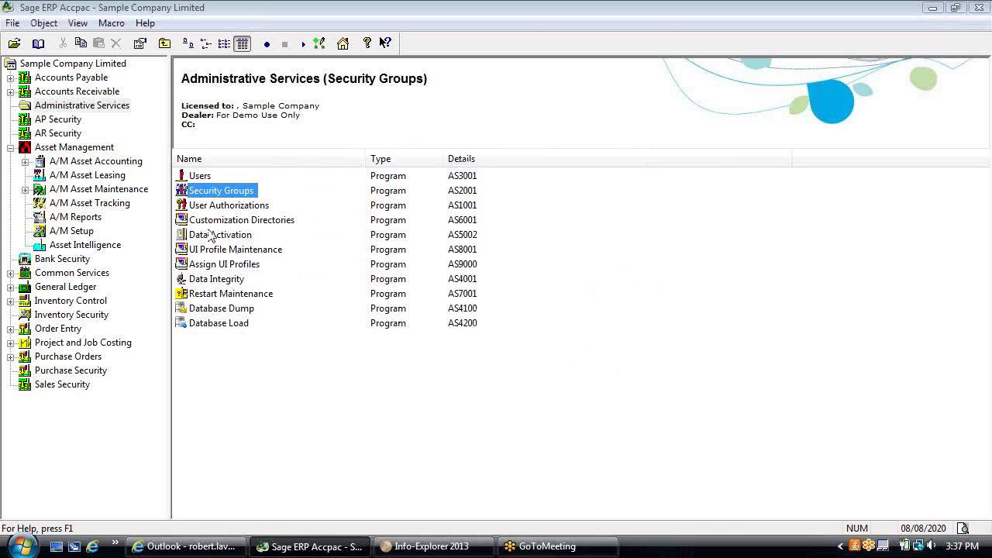
Step: Check the LanPak Users list for who is logged in, and close it
{"action": "left_click", "coordinate": [145, 23]}
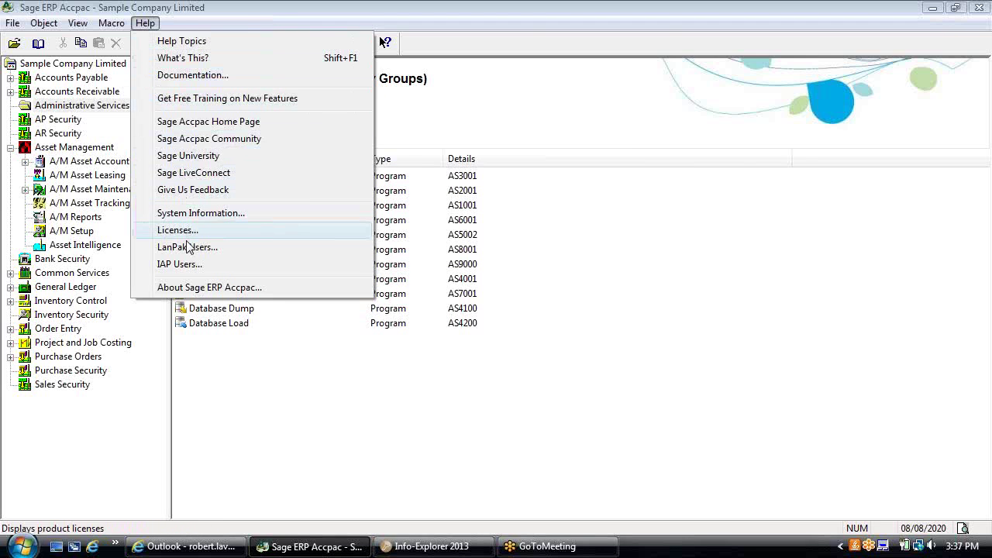
{"action": "left_click", "coordinate": [187, 246]}
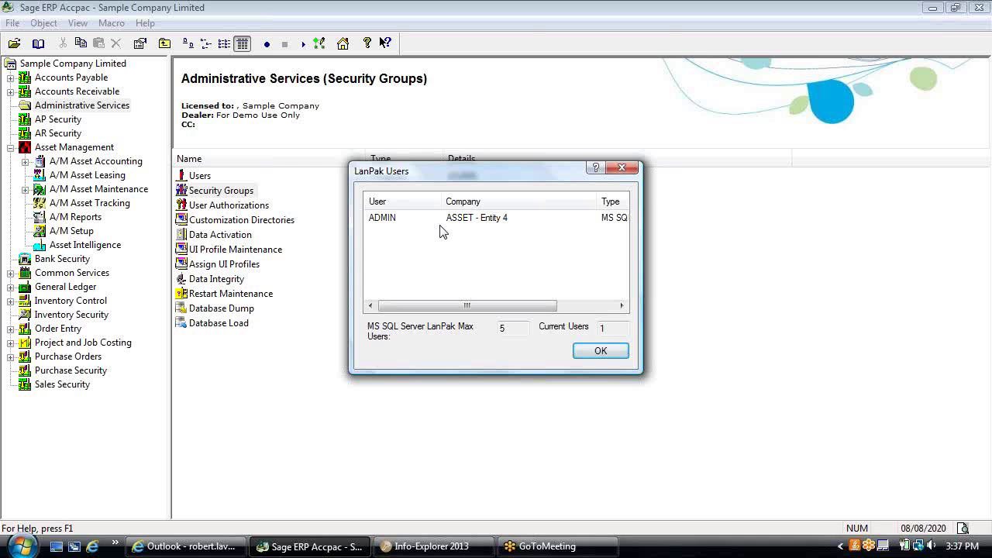
{"action": "left_click", "coordinate": [597, 355]}
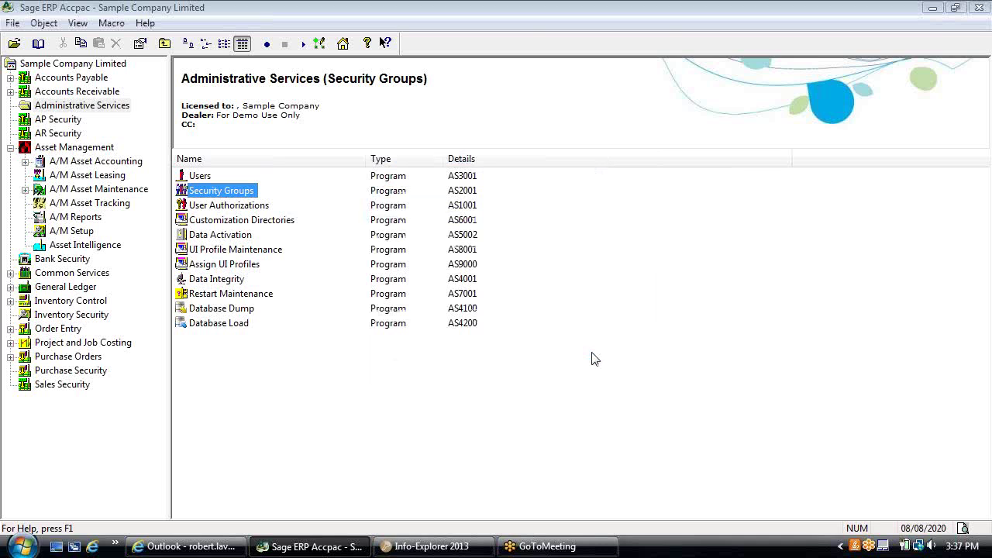
Step: Browse the Asset Management module's Asset Accounting, Asset Leasing, Asset Maintenance and Asset Tracking folders
{"action": "left_click", "coordinate": [72, 149]}
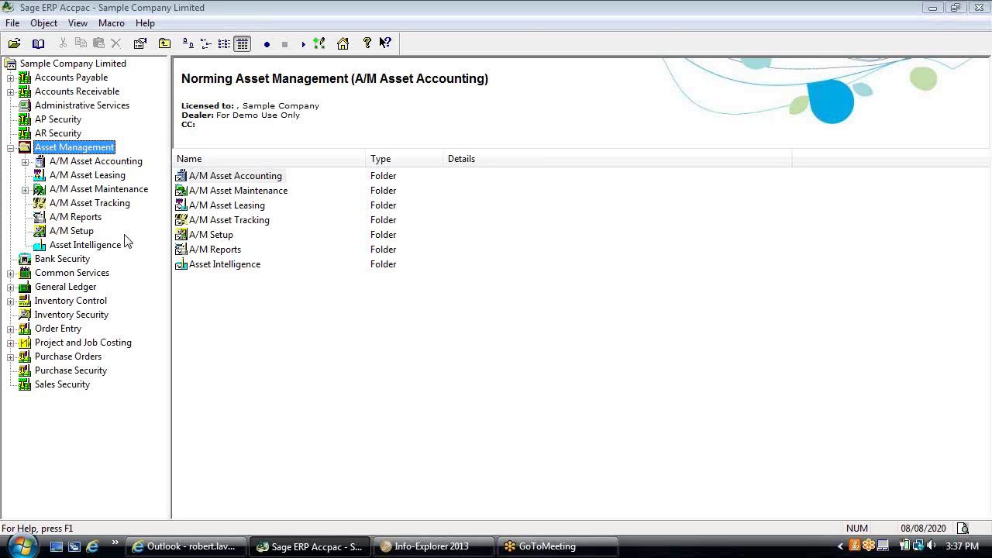
{"action": "left_click", "coordinate": [82, 162]}
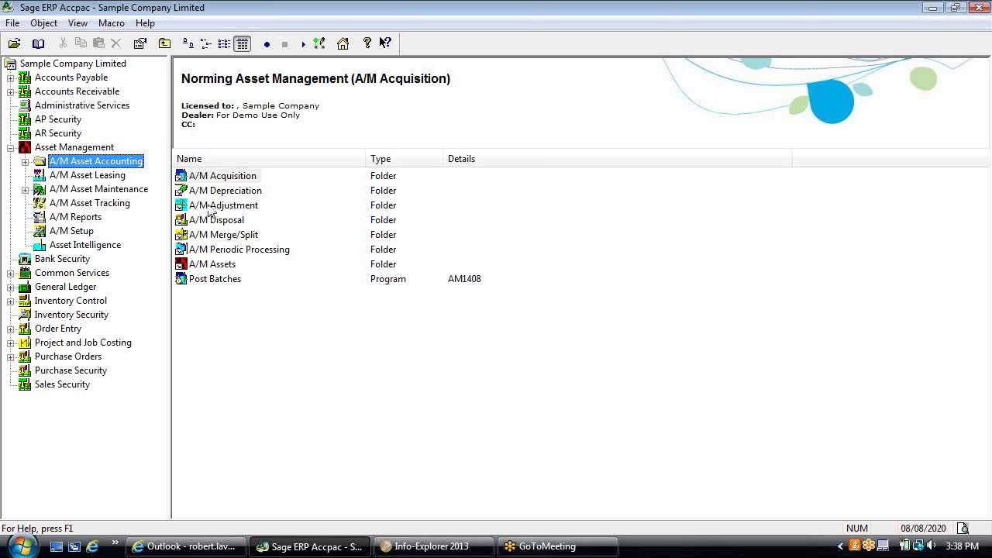
{"action": "left_click", "coordinate": [71, 180]}
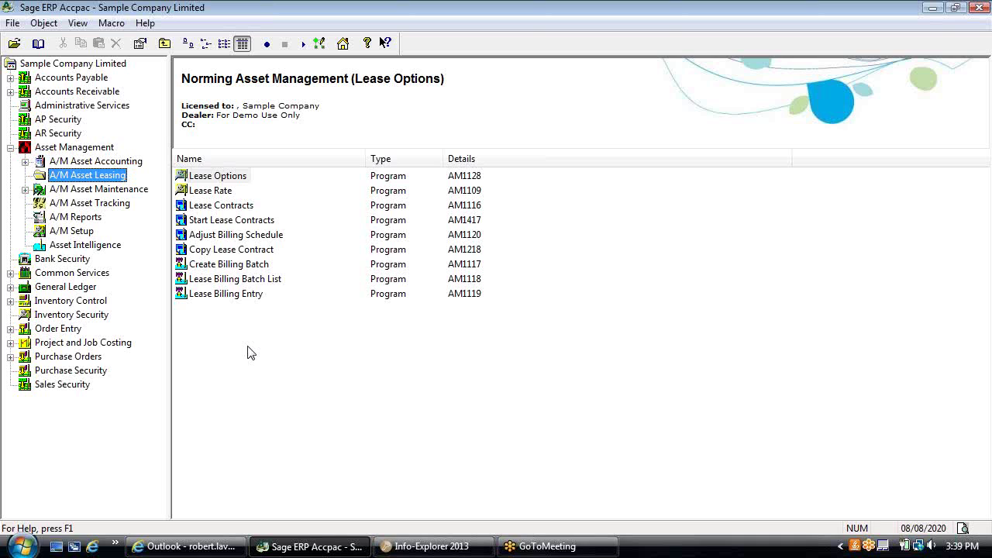
{"action": "left_click", "coordinate": [130, 192]}
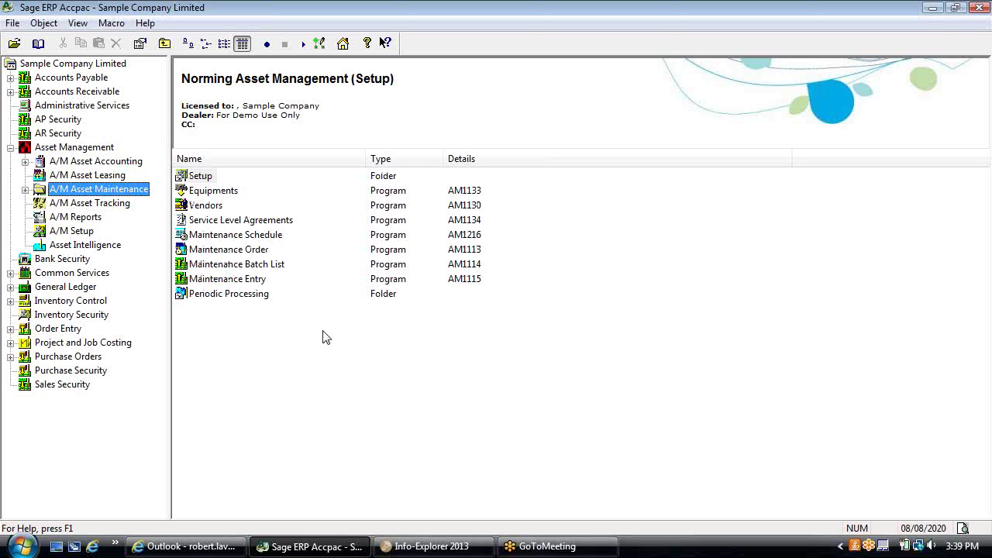
{"action": "left_click", "coordinate": [89, 205]}
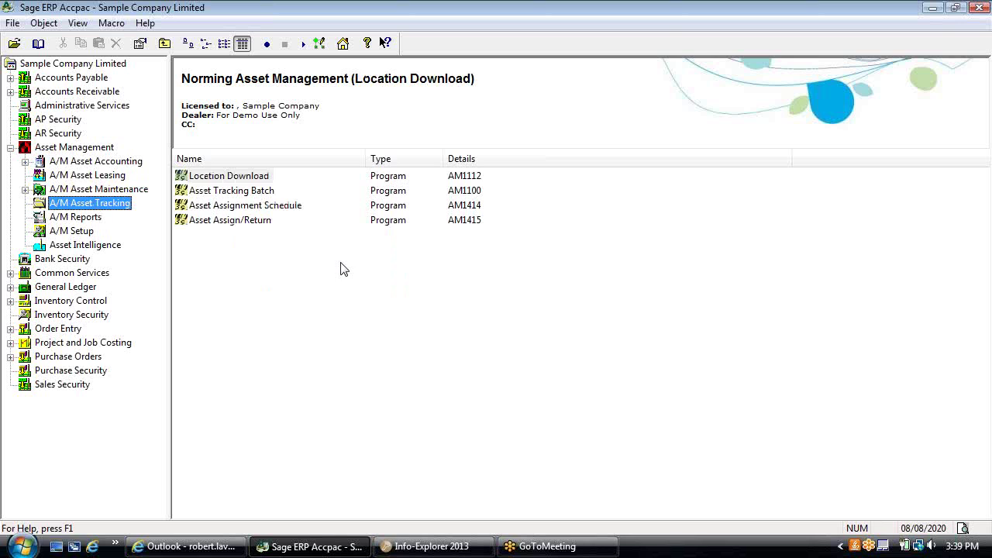
Step: Inspect the Sort By options of the Asset Listing report in A/M Reports, and close it without printing
{"action": "left_click", "coordinate": [89, 220]}
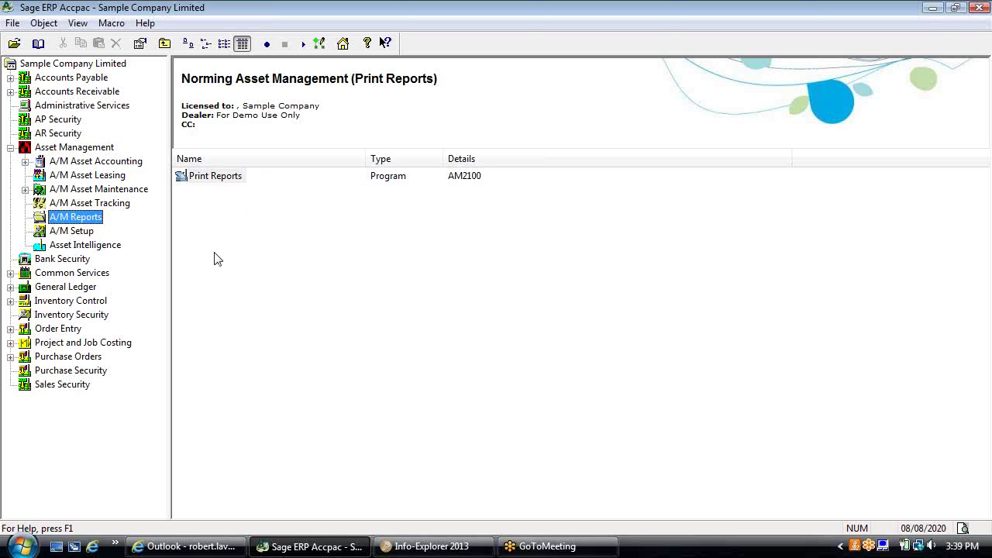
{"action": "double_click", "coordinate": [207, 175]}
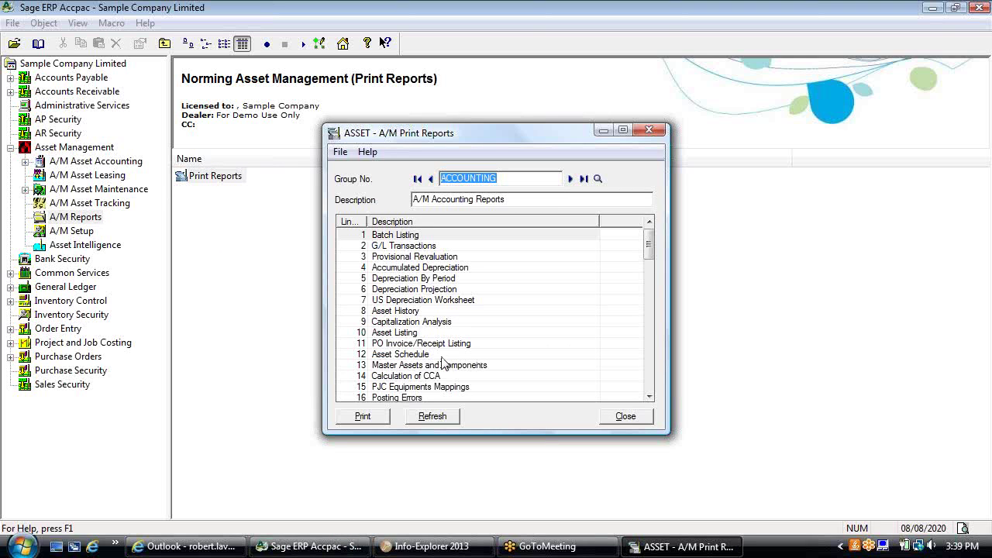
{"action": "double_click", "coordinate": [404, 333]}
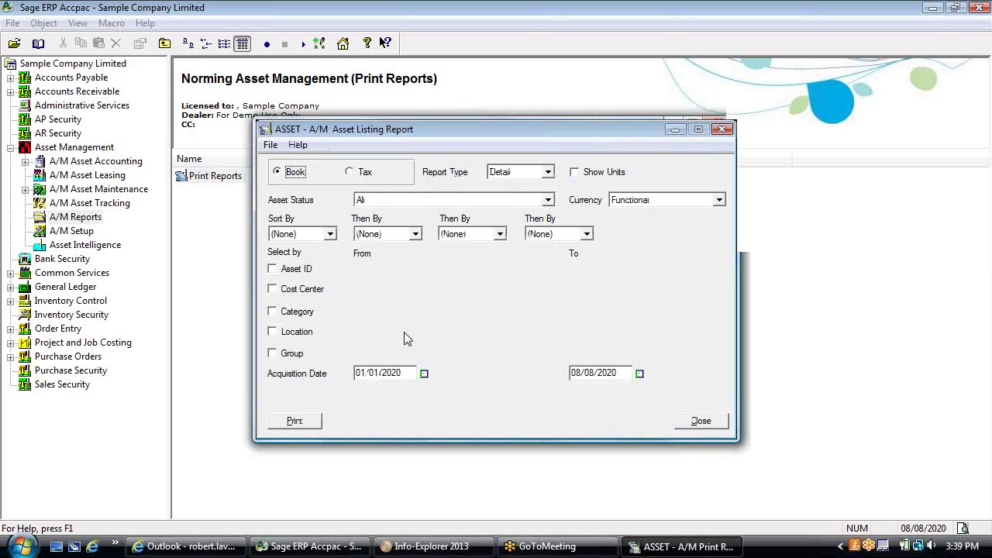
{"action": "left_click", "coordinate": [331, 233]}
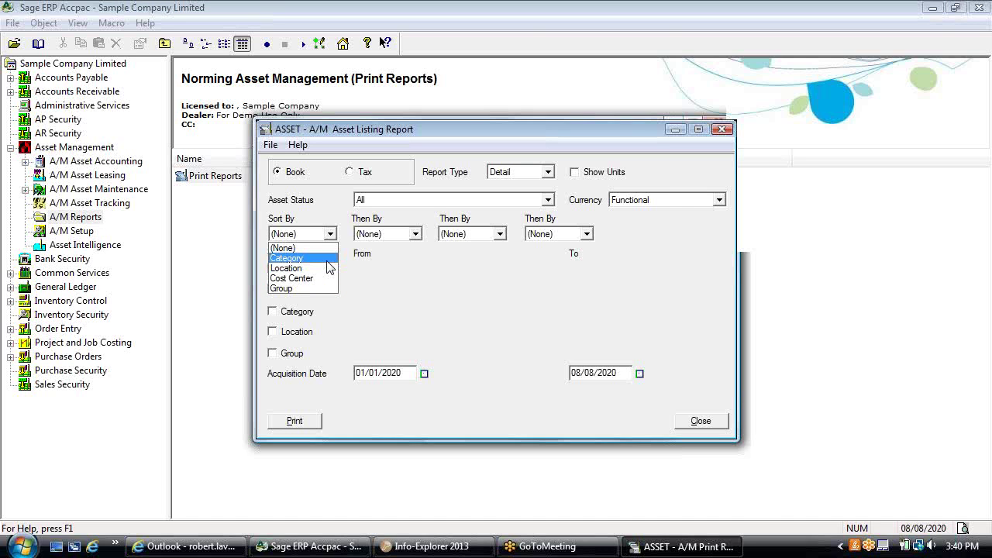
{"action": "left_click", "coordinate": [700, 421]}
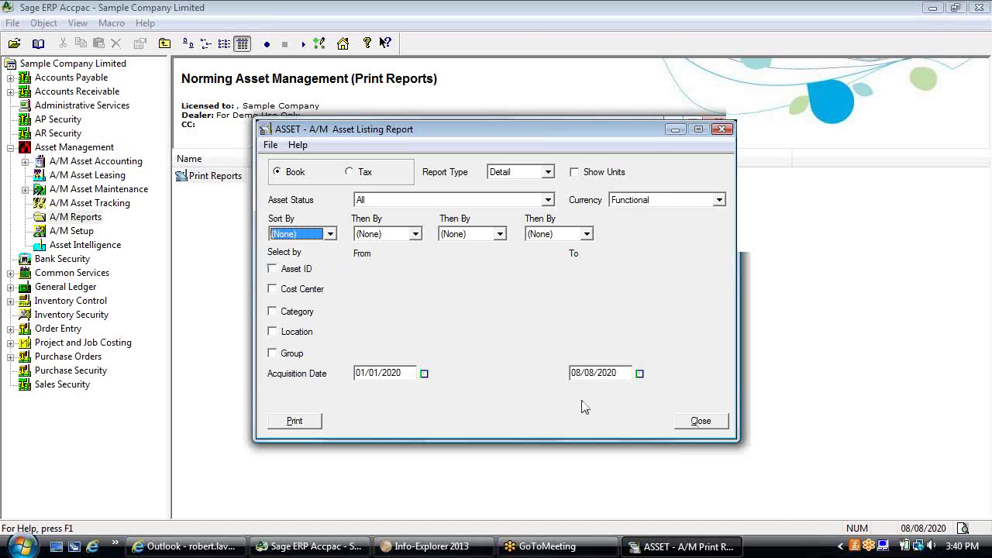
{"action": "left_click", "coordinate": [714, 426]}
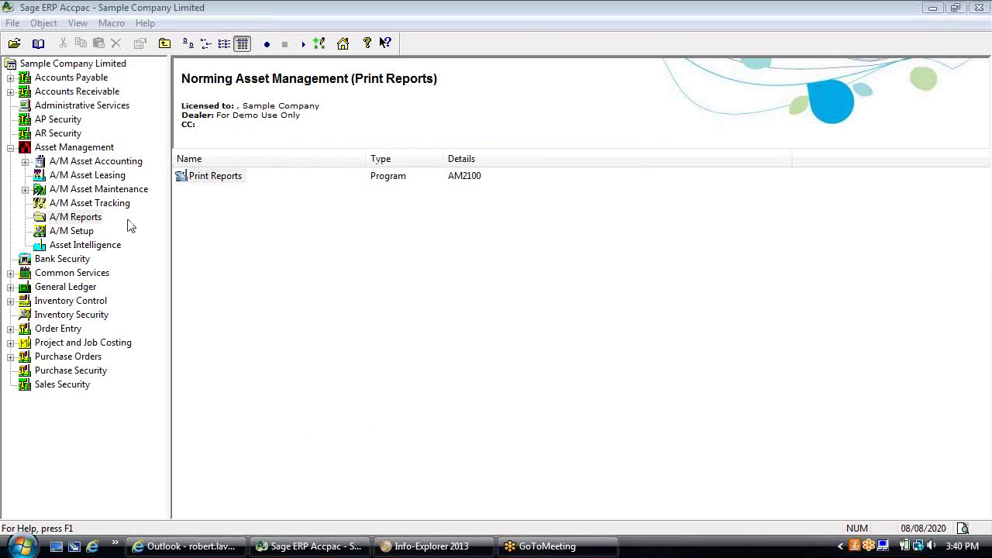
Step: Examine the processing settings in the A/M Setup options, switching Canadian Tax Pooling on and back off
{"action": "left_click", "coordinate": [77, 231]}
{"action": "double_click", "coordinate": [195, 178]}
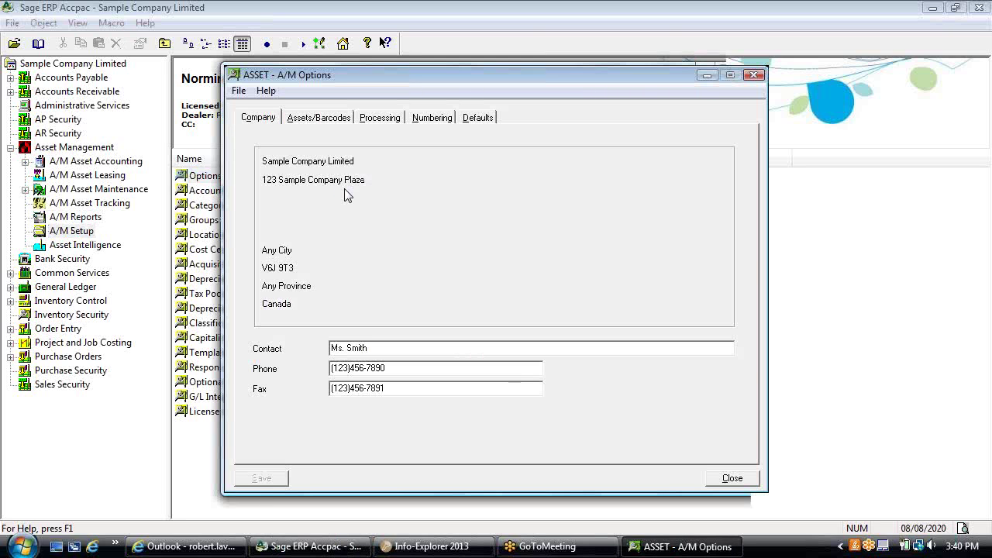
{"action": "left_click", "coordinate": [378, 121]}
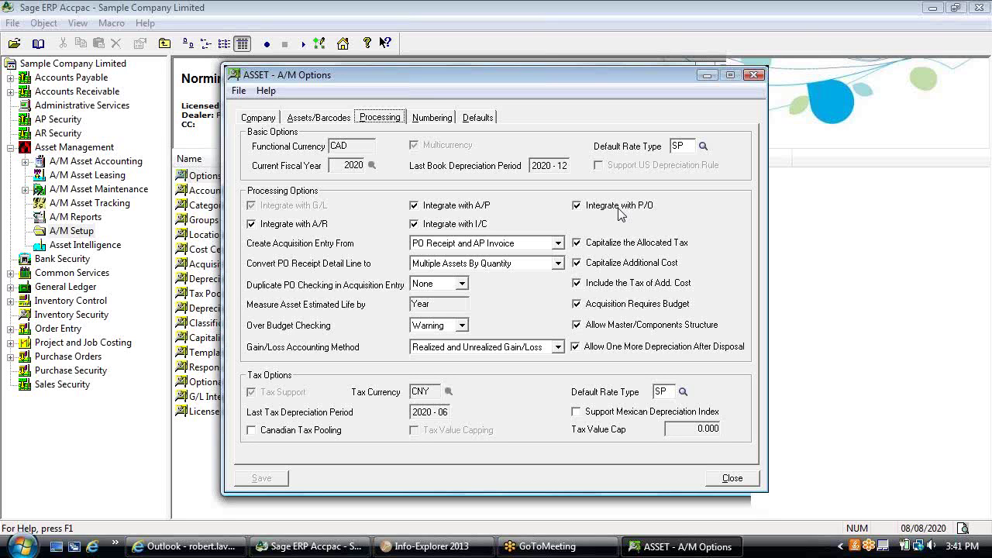
{"action": "left_click", "coordinate": [250, 430]}
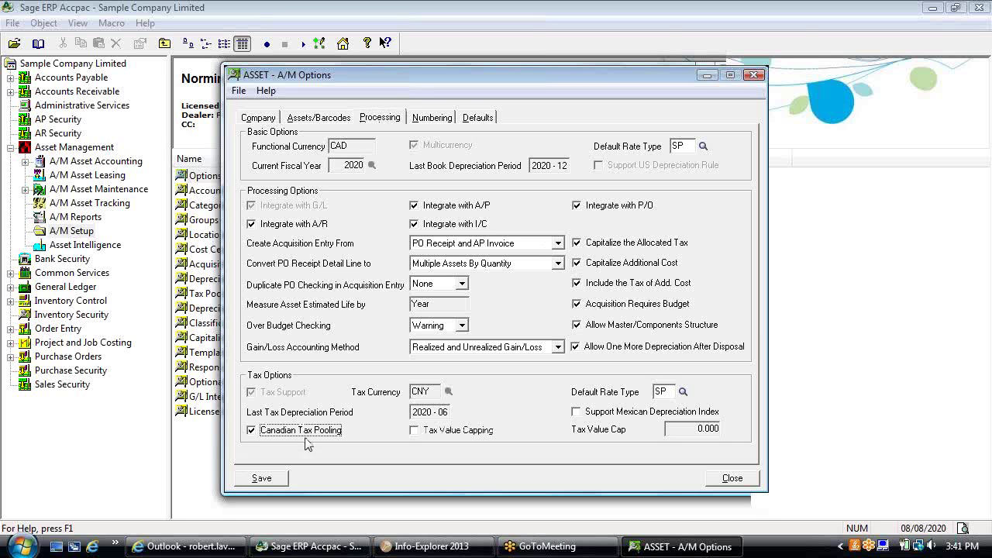
{"action": "left_click", "coordinate": [251, 431]}
Step: Examine the asset and barcode segment structure and the default codes in A/M Options, and close without saving changes
{"action": "left_click", "coordinate": [344, 121]}
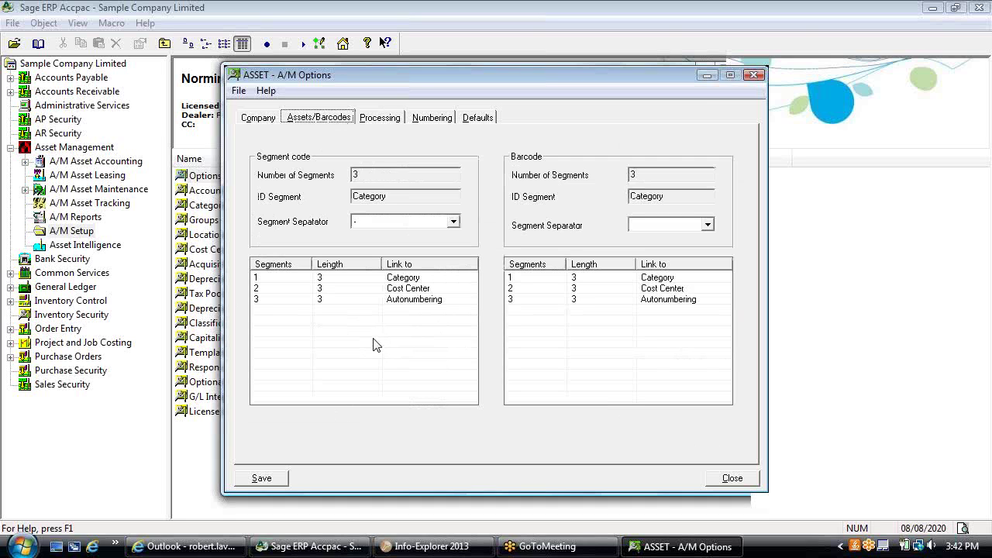
{"action": "left_click", "coordinate": [477, 117]}
{"action": "left_click_drag", "start_coordinate": [490, 76], "coordinate": [601, 196]}
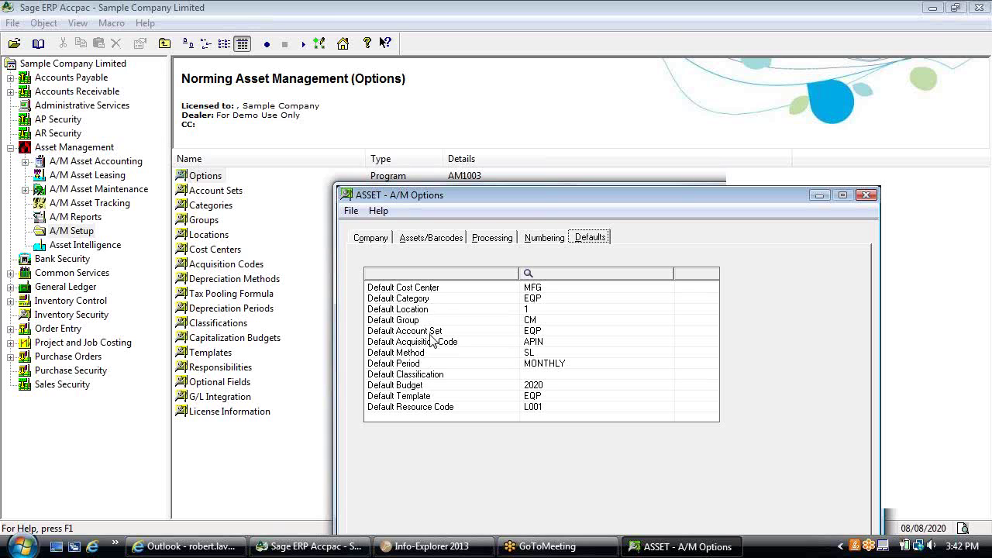
{"action": "left_click", "coordinate": [432, 239]}
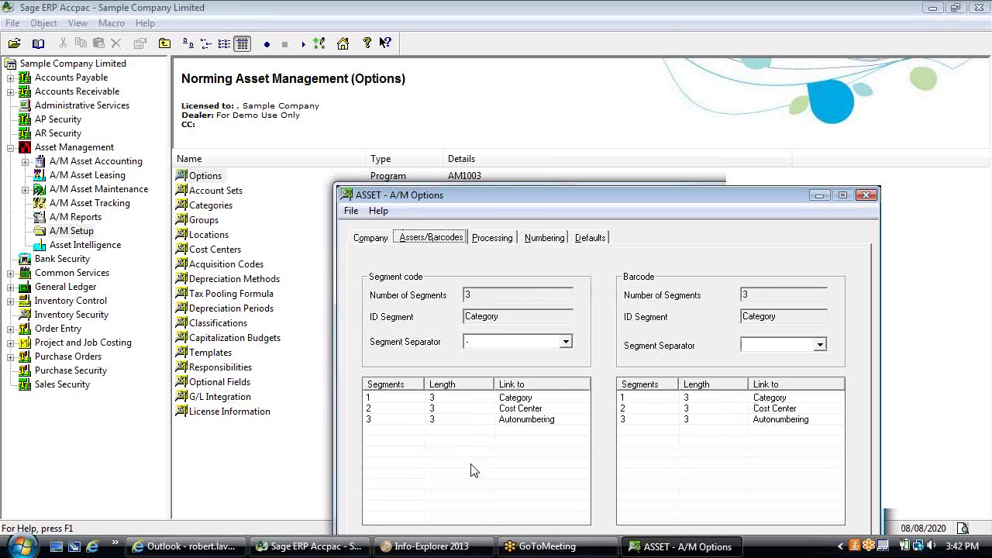
{"action": "left_click", "coordinate": [514, 419]}
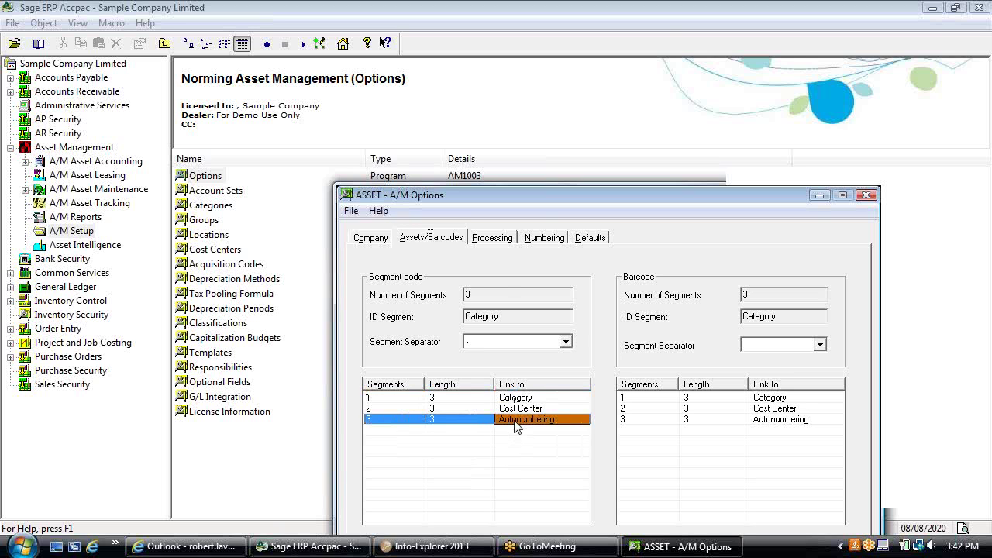
{"action": "left_click_drag", "start_coordinate": [496, 193], "coordinate": [387, 128]}
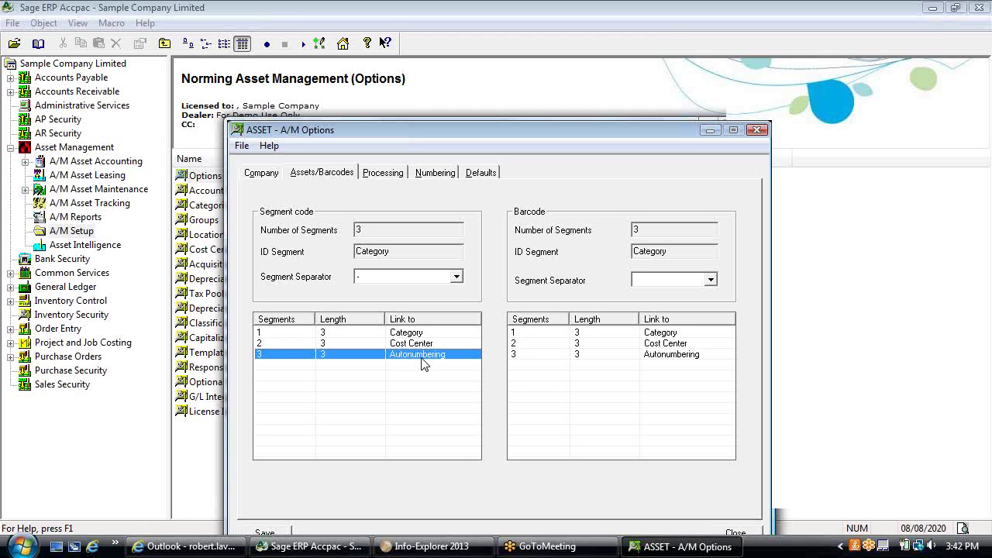
{"action": "left_click_drag", "start_coordinate": [450, 132], "coordinate": [435, 102]}
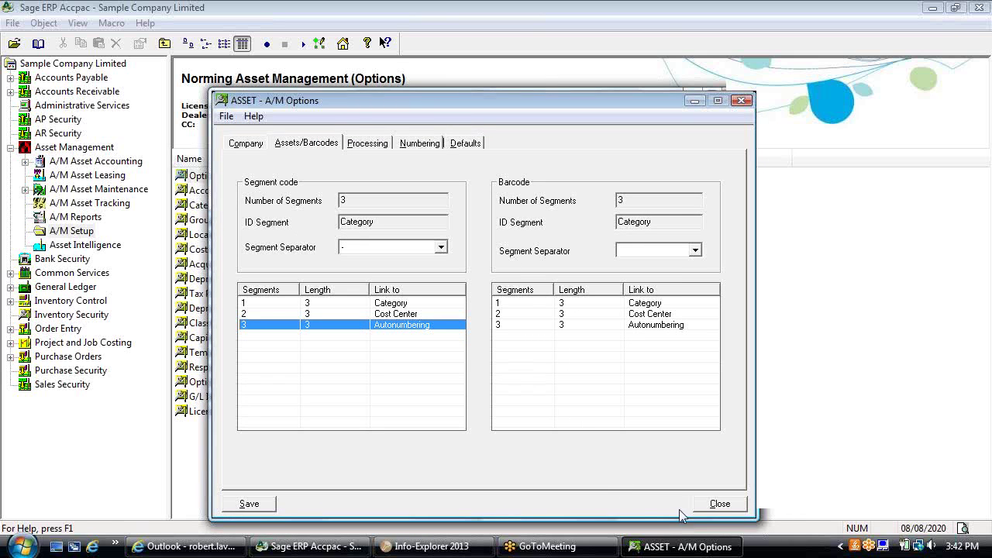
{"action": "left_click", "coordinate": [707, 505]}
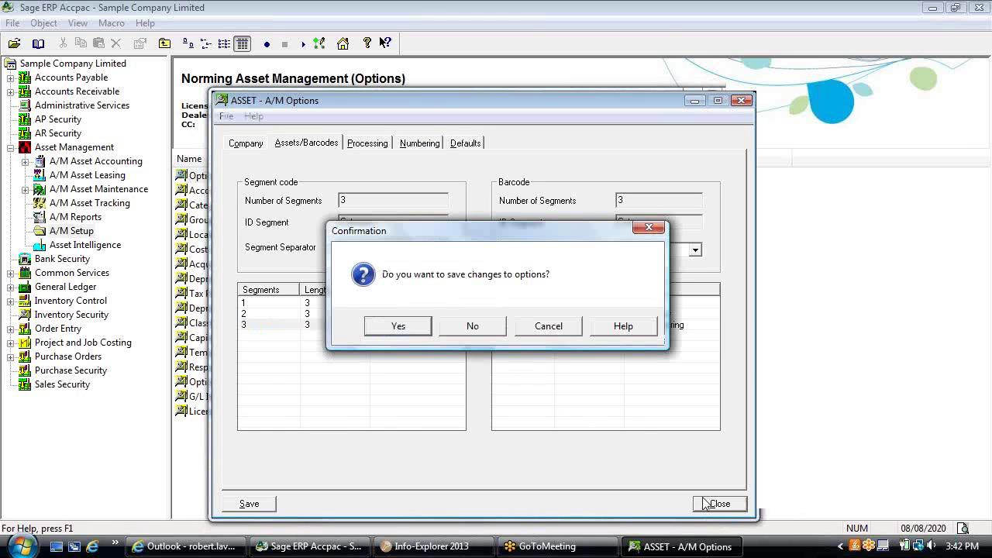
{"action": "left_click", "coordinate": [472, 326]}
Step: Display the BLD account set and look up its Asset Control account in the account finder without changing it
{"action": "double_click", "coordinate": [210, 191]}
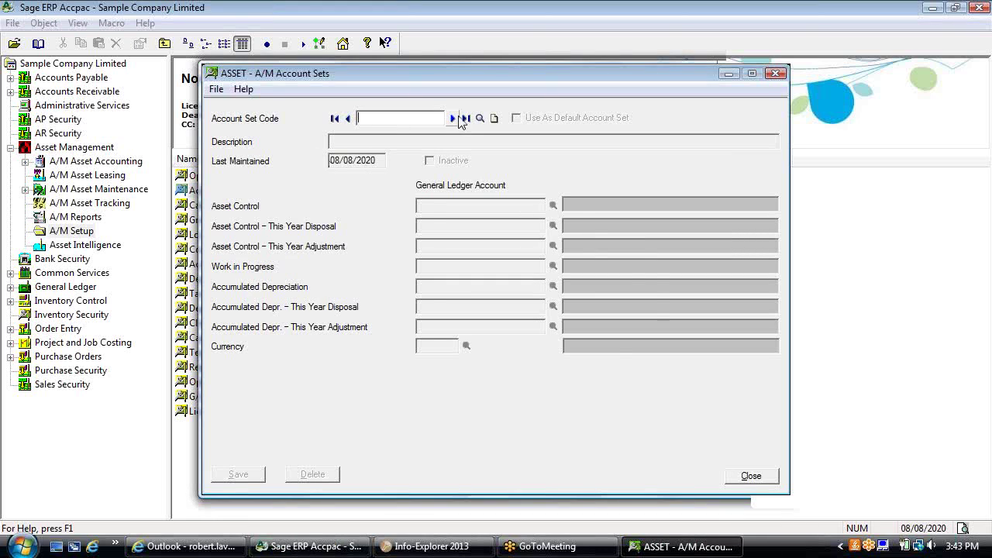
{"action": "left_click", "coordinate": [454, 118]}
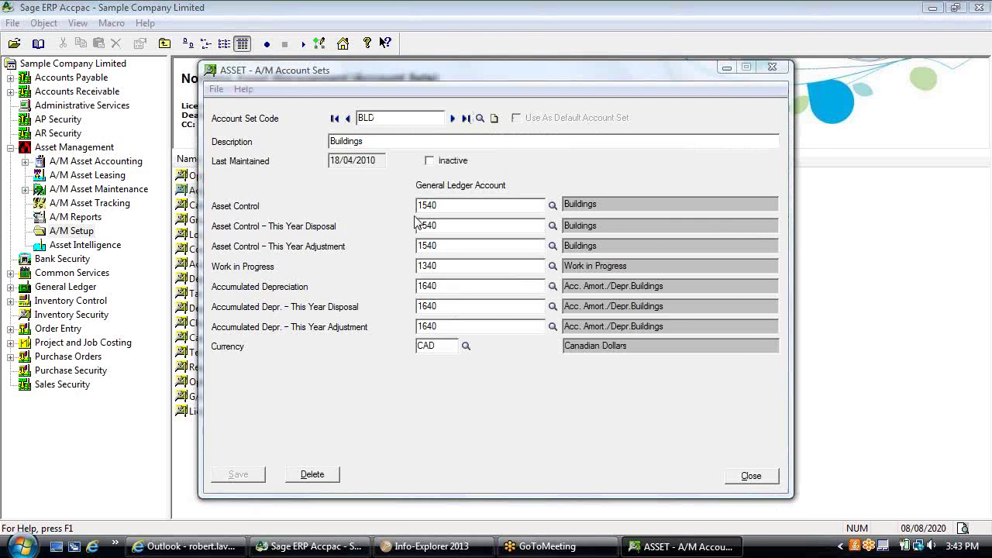
{"action": "left_click", "coordinate": [456, 205]}
{"action": "double_click", "coordinate": [448, 205]}
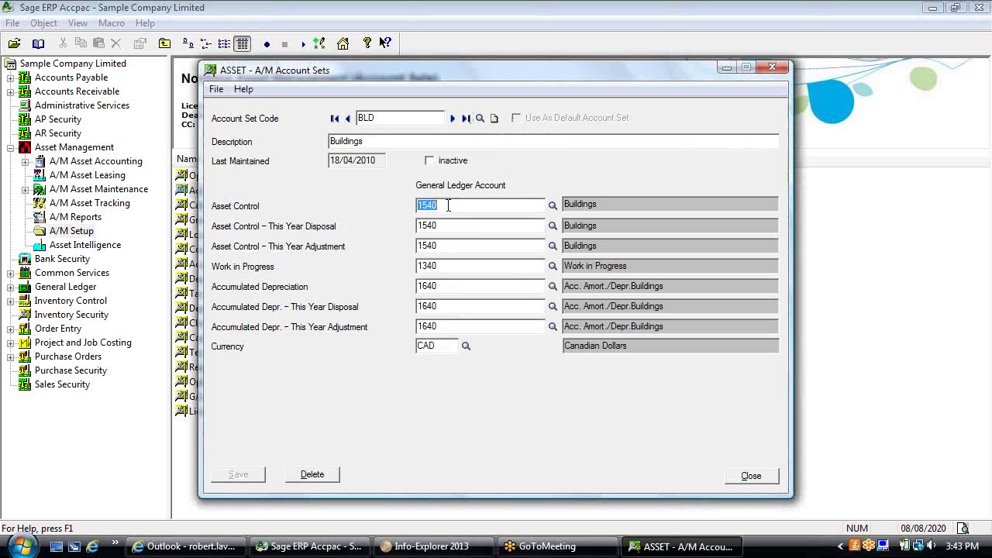
{"action": "left_click", "coordinate": [552, 205]}
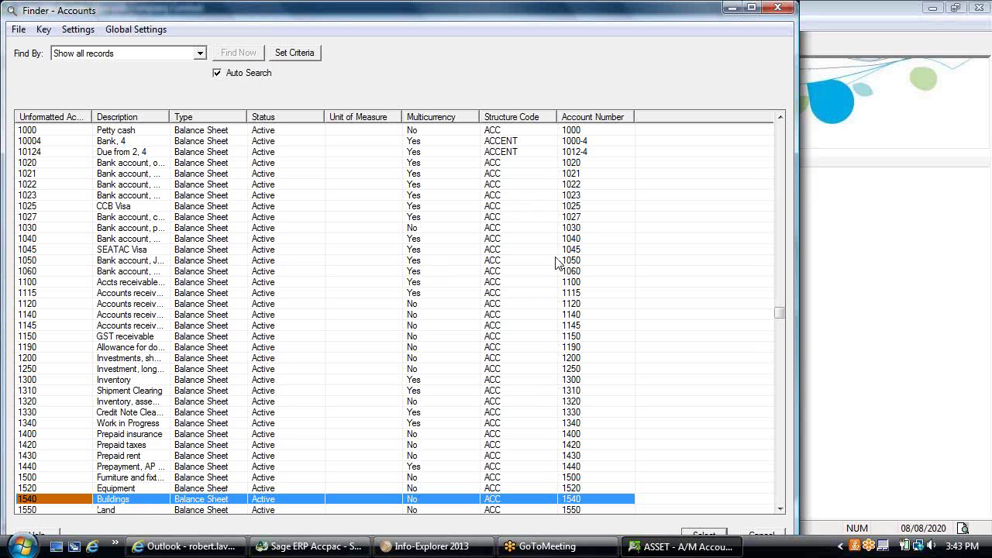
{"action": "left_click", "coordinate": [778, 7]}
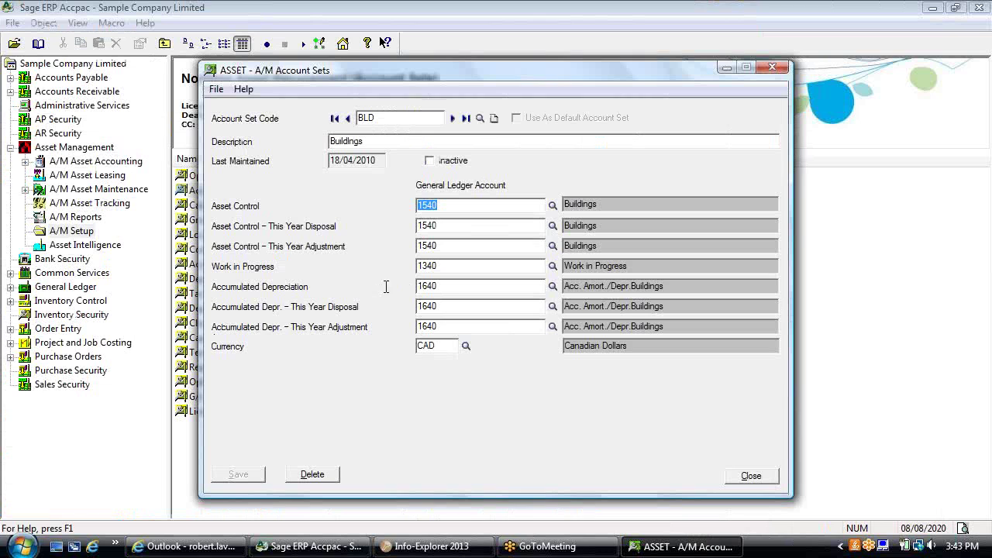
Step: Review the Work in Progress, Accumulated Depreciation and Asset Control – This Year Adjustment accounts of the BLD account set
{"action": "left_click", "coordinate": [434, 265]}
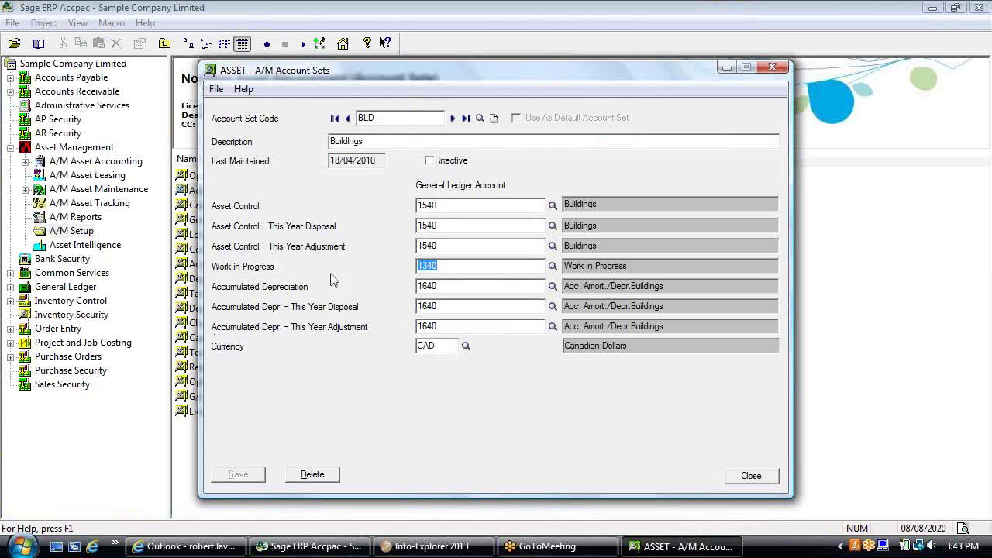
{"action": "left_click", "coordinate": [442, 287]}
{"action": "left_click", "coordinate": [448, 245]}
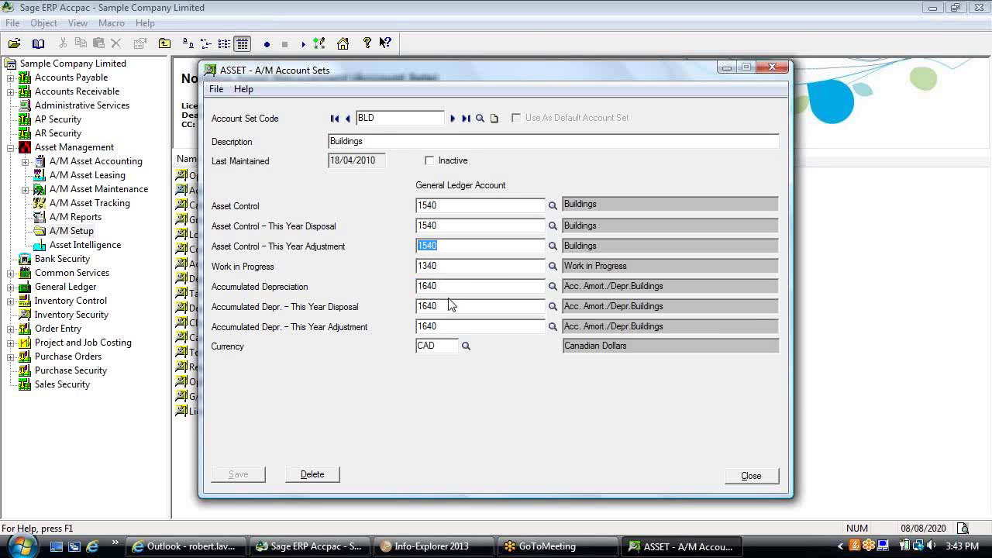
Step: Review the Accumulated Depr. – This Year Adjustment account of BLD and the currency and exchange accounts of EQT, and close the account sets
{"action": "left_click", "coordinate": [442, 326]}
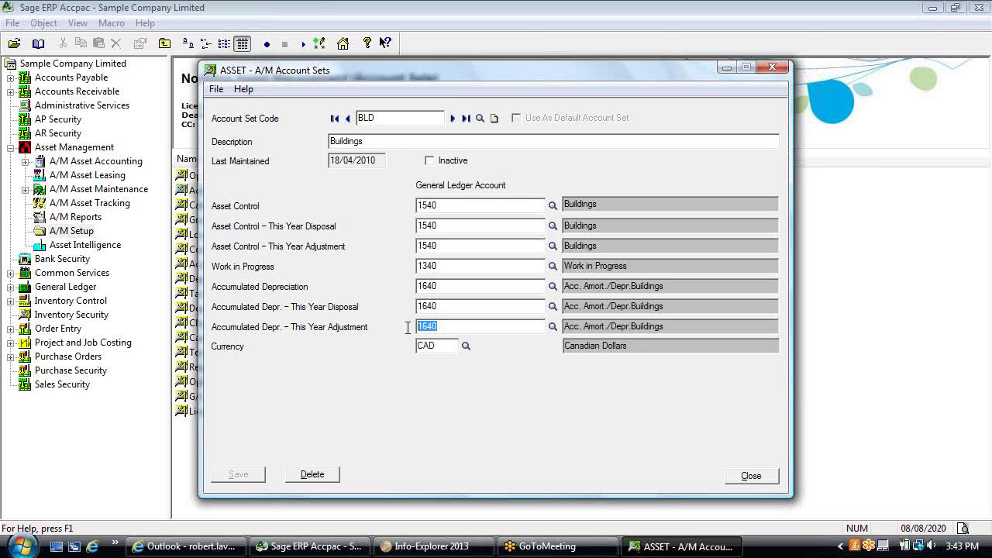
{"action": "left_click", "coordinate": [453, 118]}
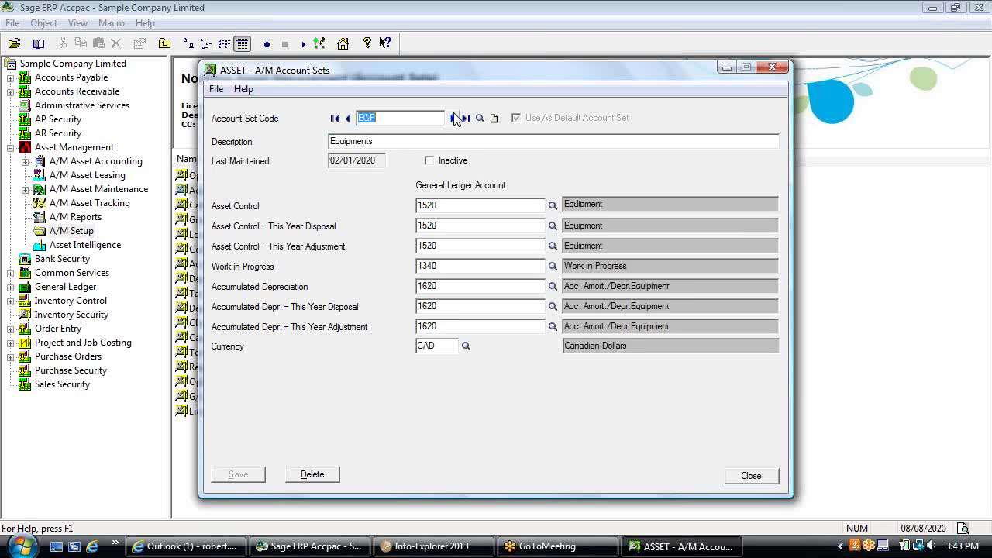
{"action": "left_click", "coordinate": [422, 346]}
{"action": "left_click_drag", "start_coordinate": [441, 346], "coordinate": [410, 347]}
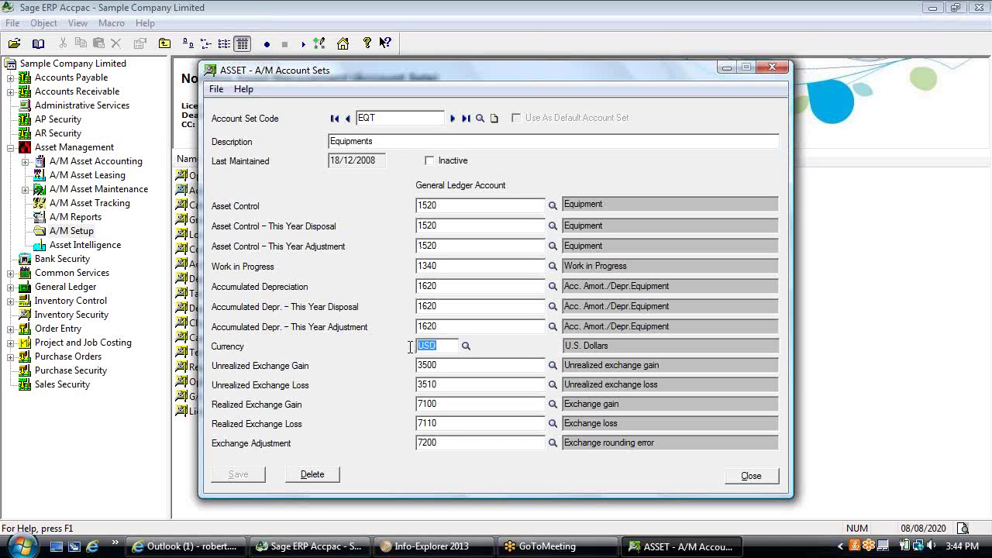
{"action": "left_click_drag", "start_coordinate": [444, 365], "coordinate": [419, 365]}
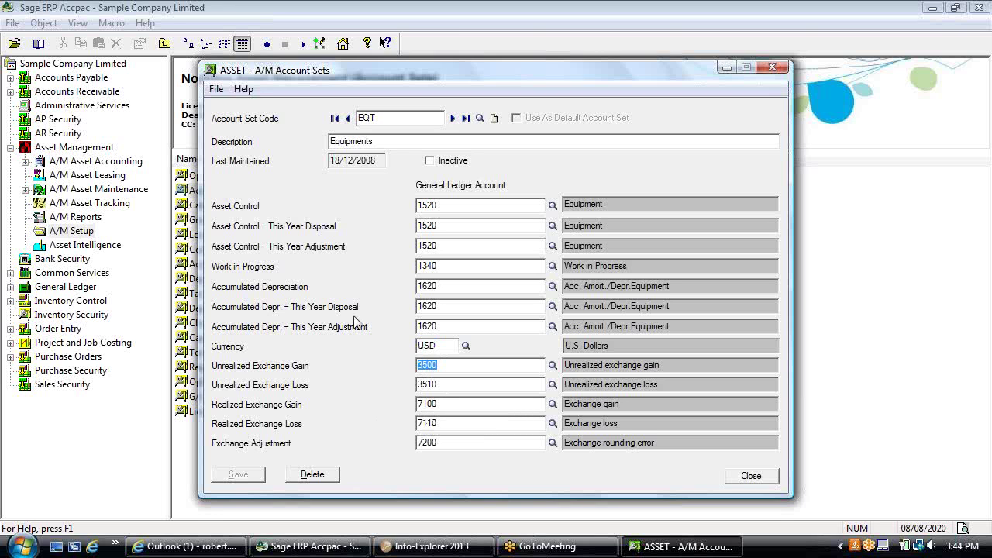
{"action": "left_click", "coordinate": [748, 481]}
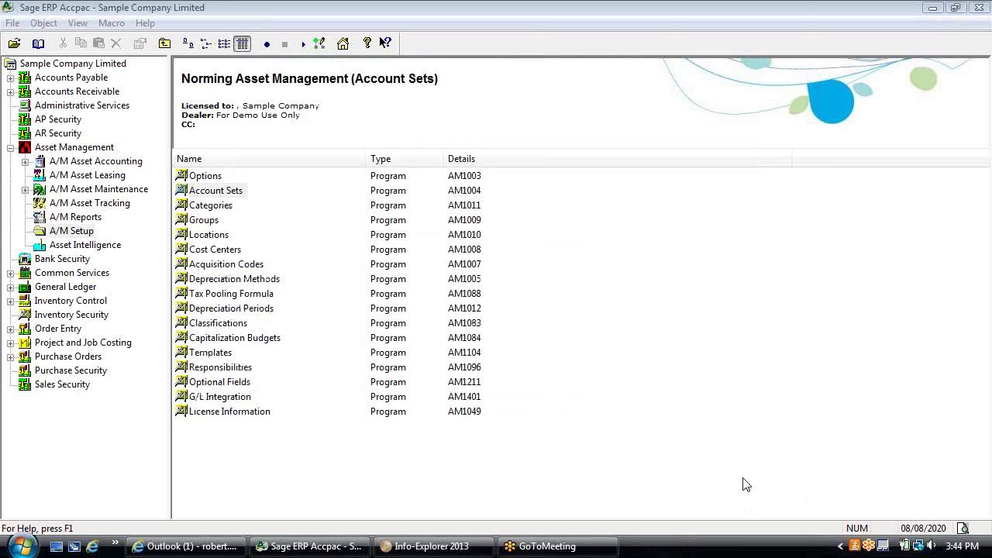
Step: Open the A/M Categories setup and browse from the BLD category to the EQP category to review their details
{"action": "double_click", "coordinate": [218, 207]}
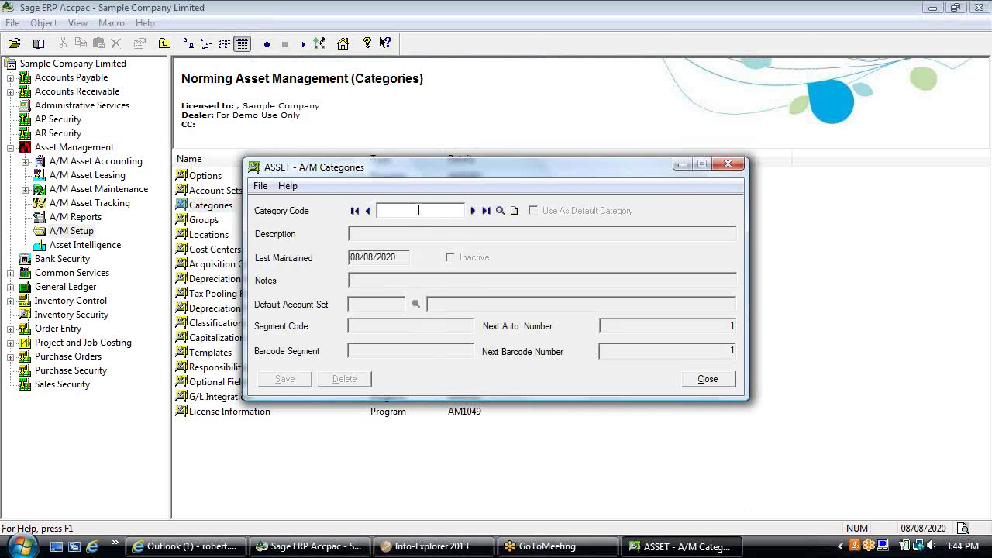
{"action": "left_click", "coordinate": [473, 210]}
{"action": "left_click_drag", "start_coordinate": [484, 174], "coordinate": [614, 159]}
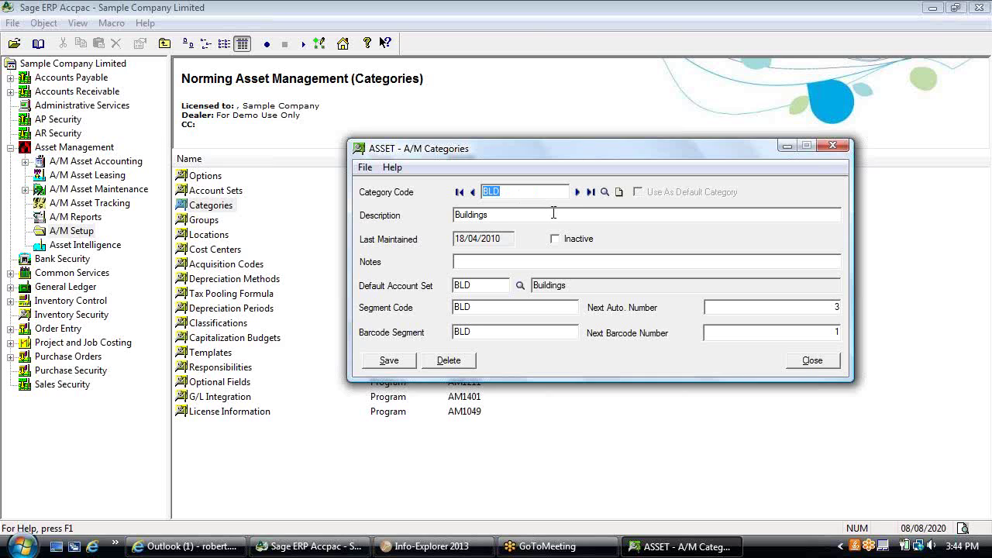
{"action": "left_click", "coordinate": [577, 192]}
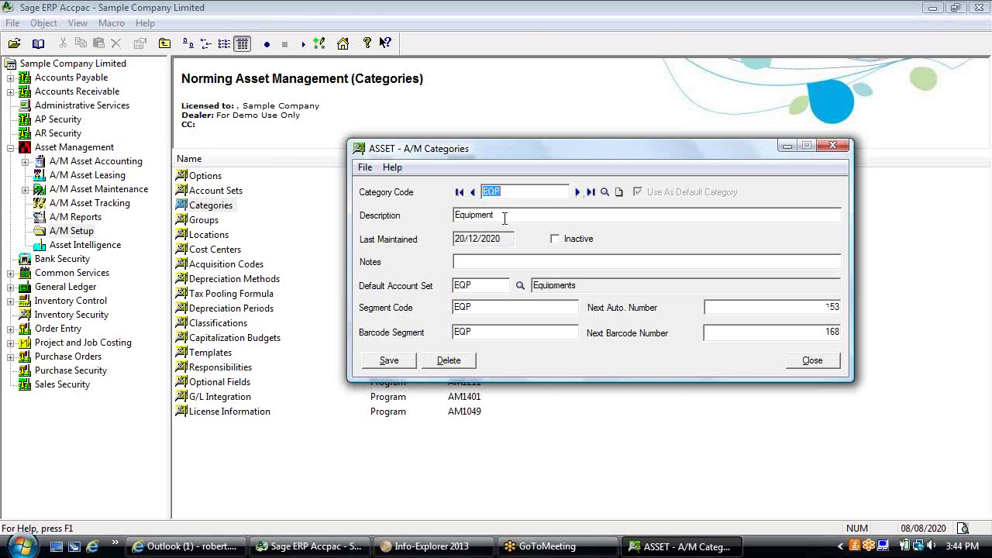
{"action": "key", "text": "Tab"}
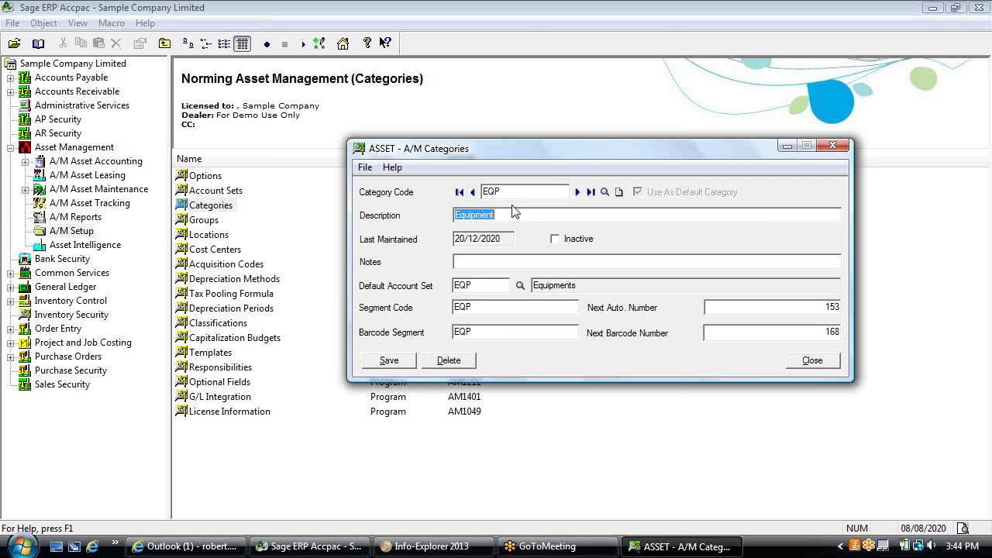
Step: Look up the EQP category's default account set in the account set finder without changing it, and close the categories
{"action": "left_click", "coordinate": [460, 286]}
{"action": "double_click", "coordinate": [460, 286]}
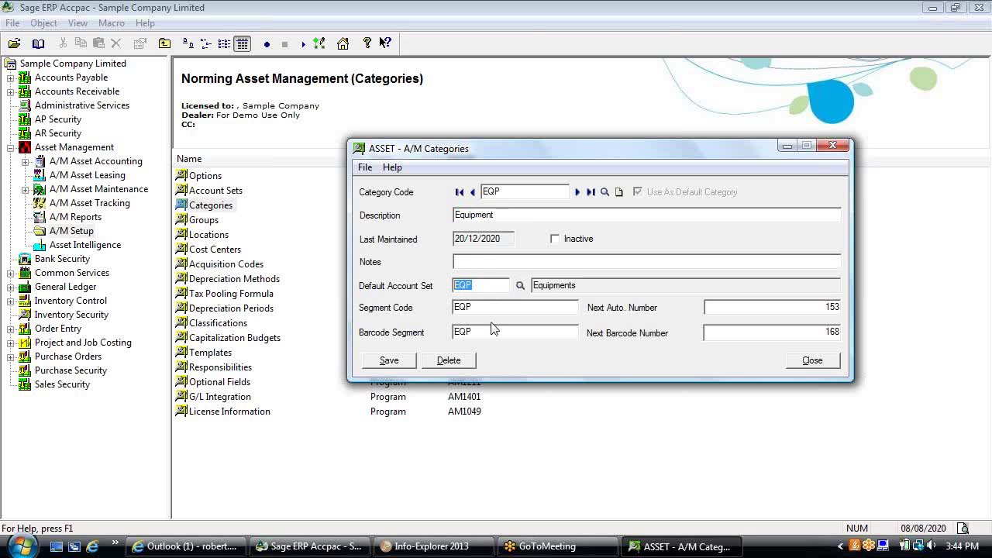
{"action": "left_click", "coordinate": [520, 286]}
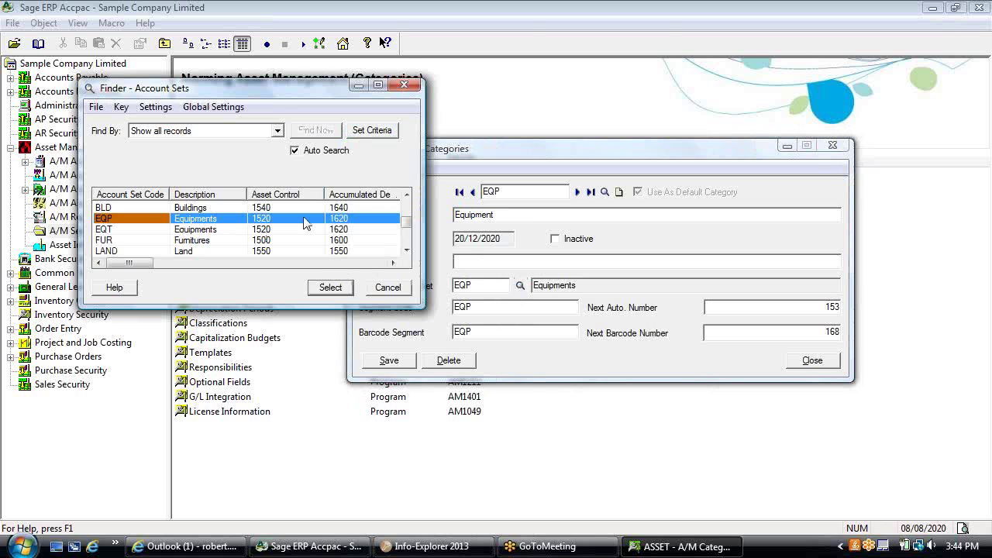
{"action": "left_click", "coordinate": [387, 287]}
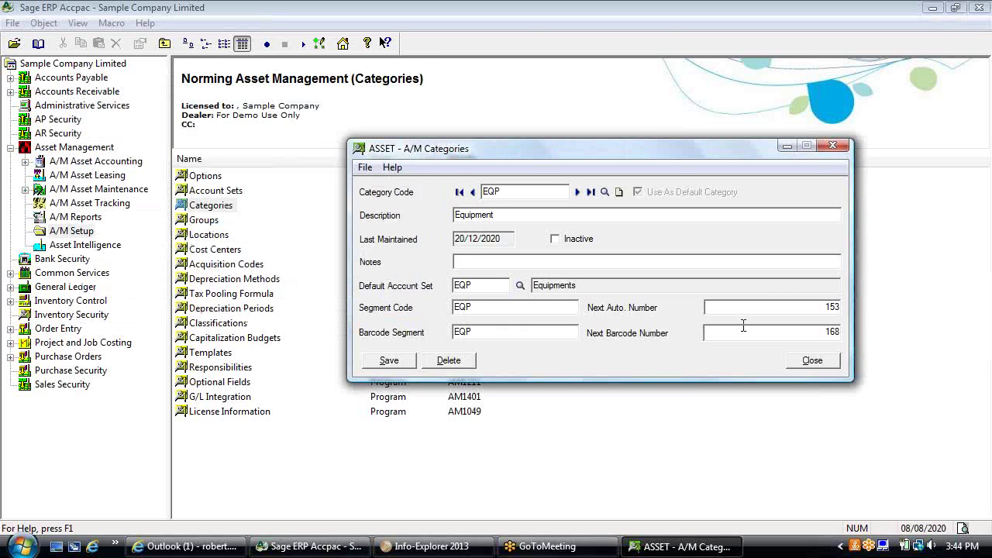
{"action": "left_click", "coordinate": [812, 361]}
{"action": "key", "text": "Up"}
{"action": "key", "text": "Down"}
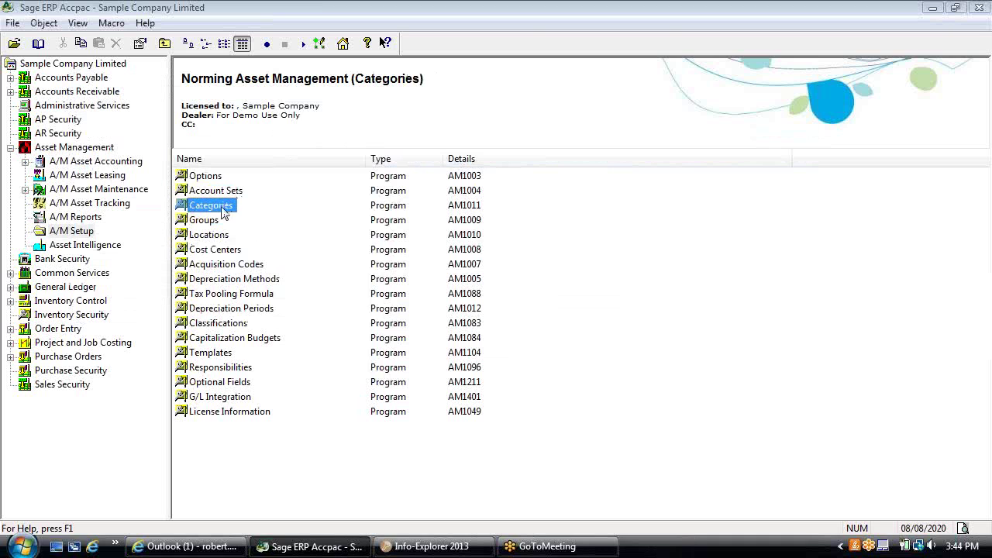
Step: Display the CM Commercial group in the A/M Groups setup, and close it
{"action": "double_click", "coordinate": [208, 221]}
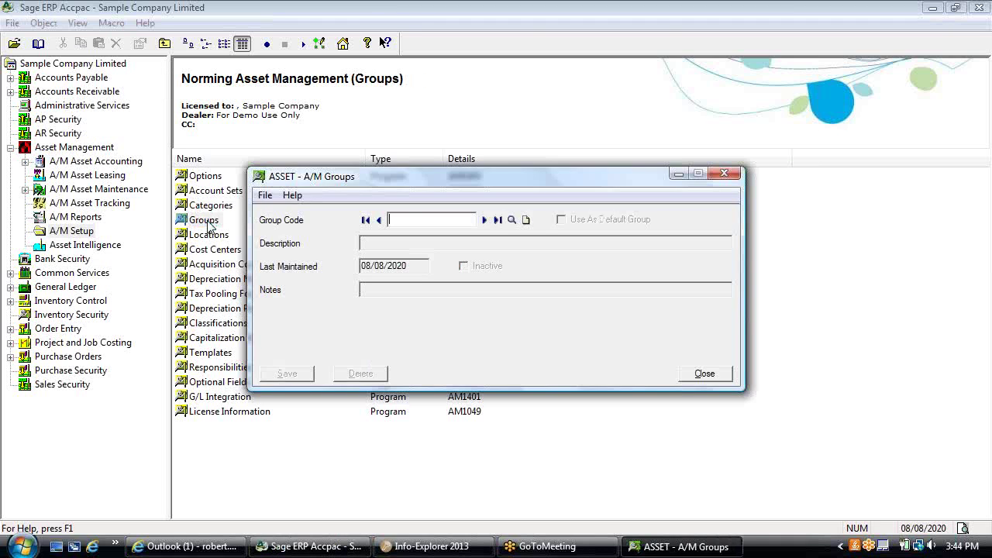
{"action": "left_click", "coordinate": [483, 220]}
{"action": "left_click", "coordinate": [484, 221]}
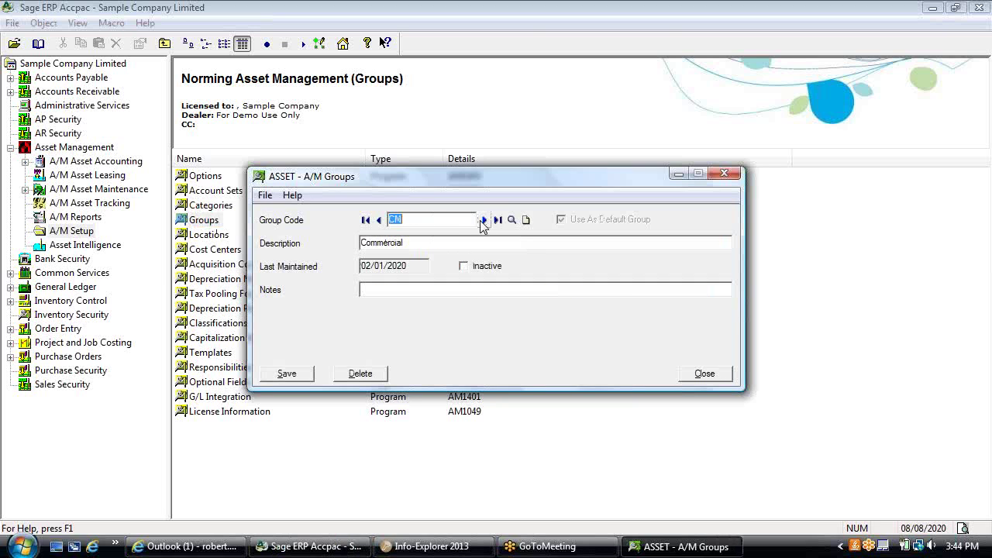
{"action": "left_click_drag", "start_coordinate": [485, 182], "coordinate": [557, 164]}
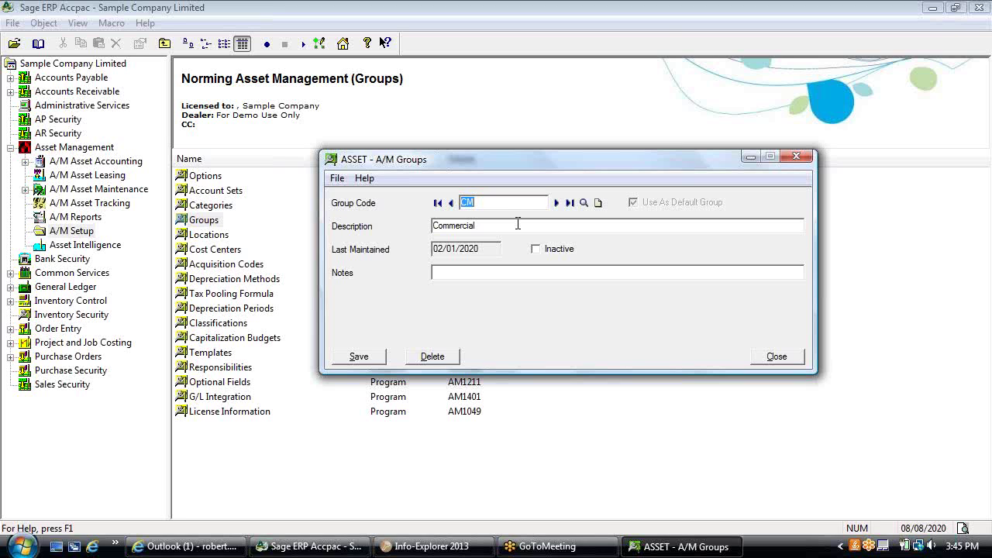
{"action": "left_click", "coordinate": [753, 356]}
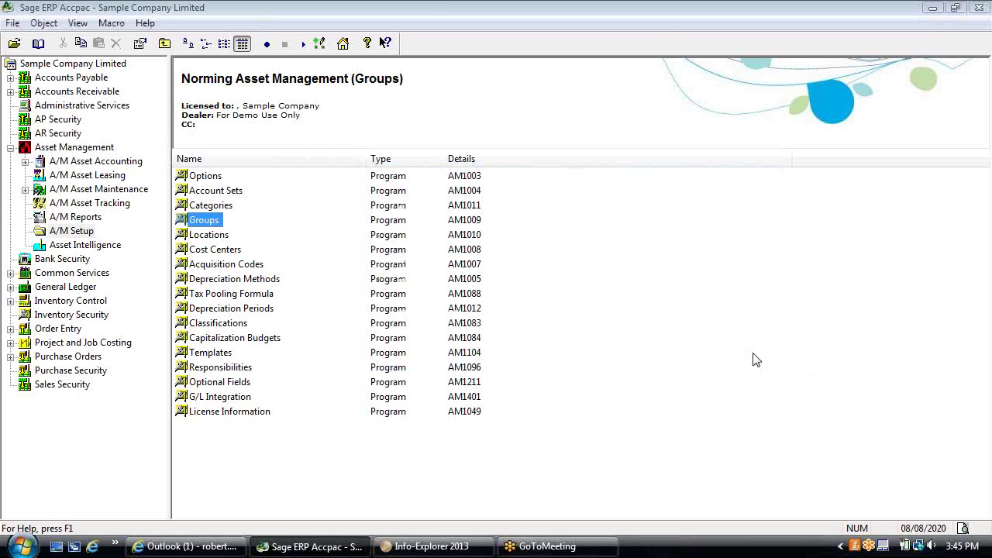
Step: Display location 1 in the A/M Locations setup and examine its attachment file selection without attaching a file
{"action": "double_click", "coordinate": [217, 237]}
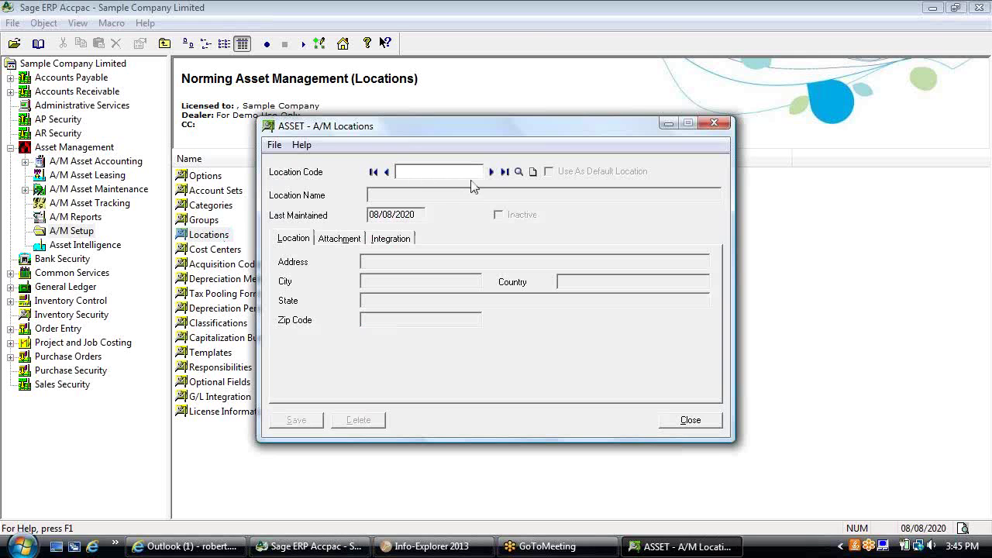
{"action": "left_click", "coordinate": [493, 172]}
{"action": "left_click_drag", "start_coordinate": [486, 127], "coordinate": [558, 126]}
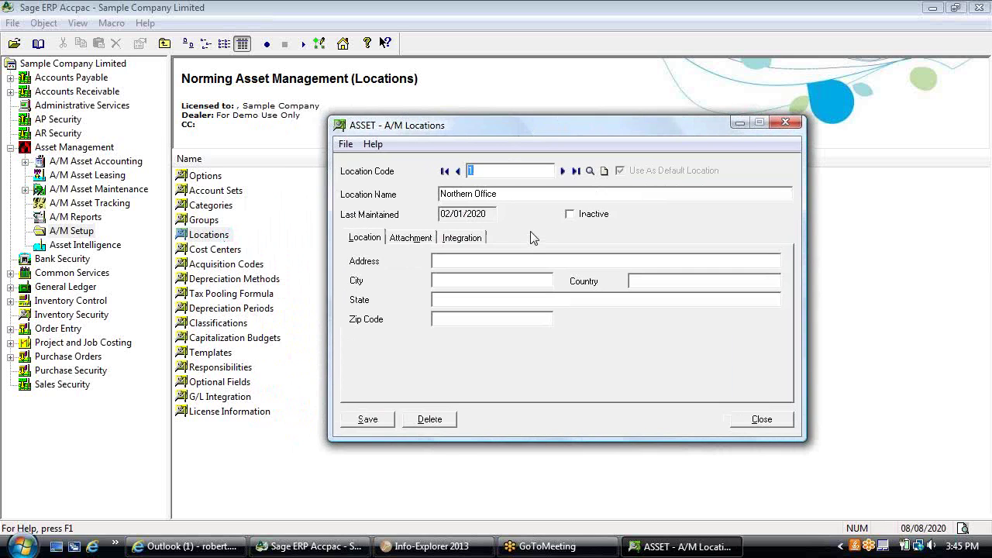
{"action": "left_click", "coordinate": [427, 239]}
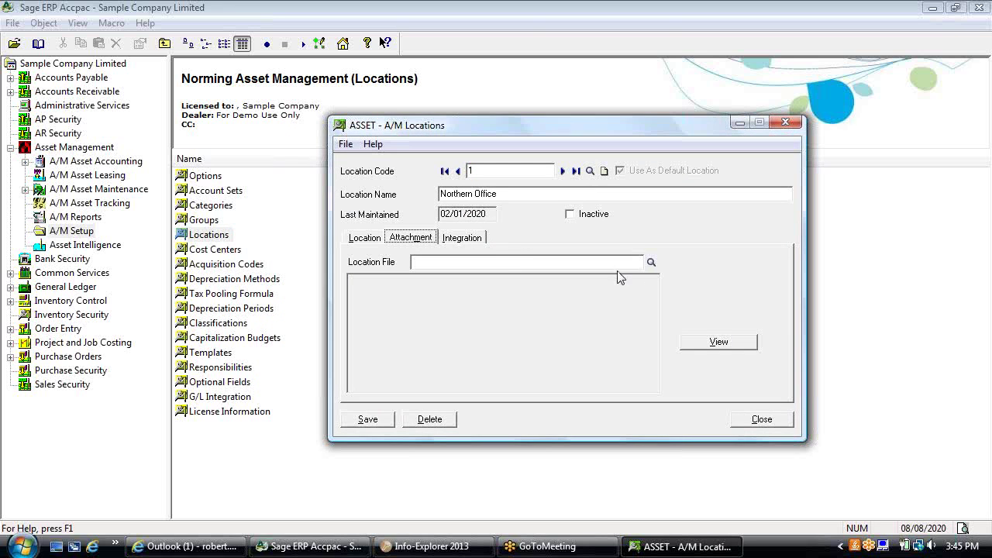
{"action": "left_click", "coordinate": [651, 262]}
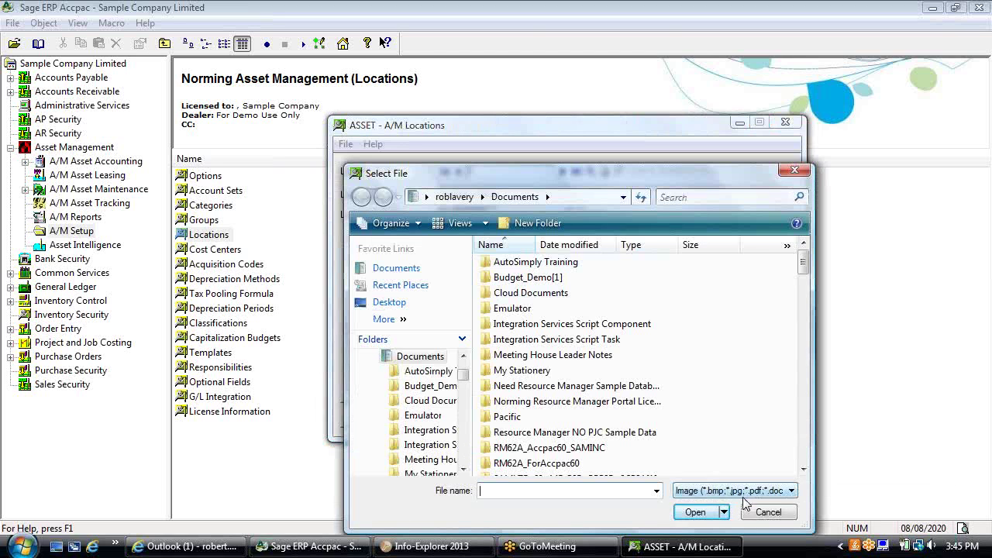
{"action": "left_click", "coordinate": [768, 512]}
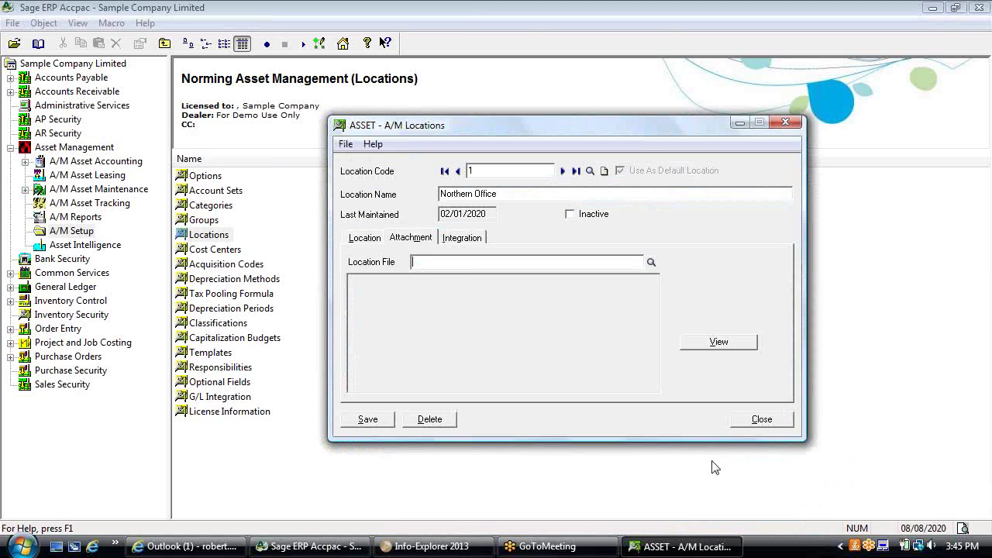
Step: Enable Override G/L Account Segments for location 1 and choose Region as the G/L segment
{"action": "left_click", "coordinate": [463, 239]}
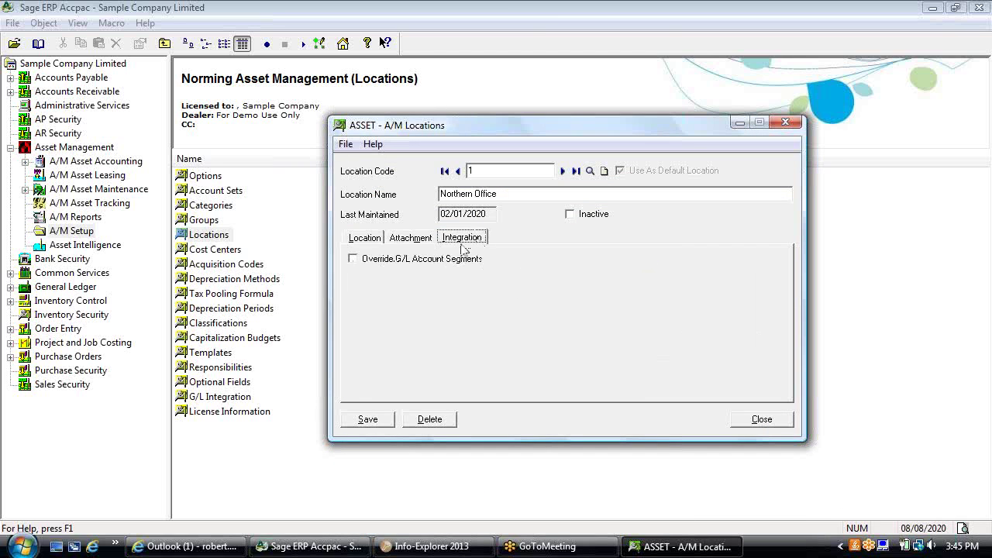
{"action": "left_click", "coordinate": [356, 261]}
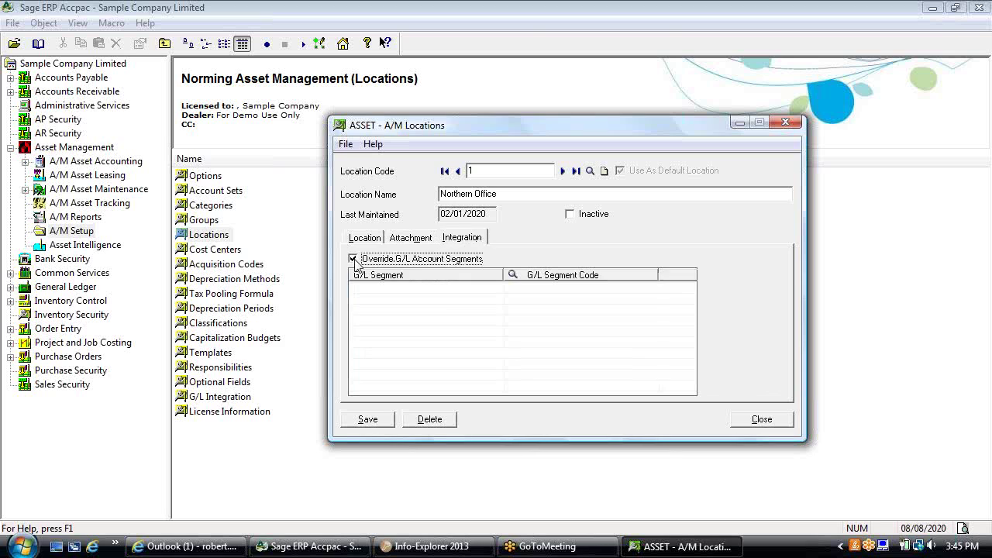
{"action": "left_click", "coordinate": [439, 293]}
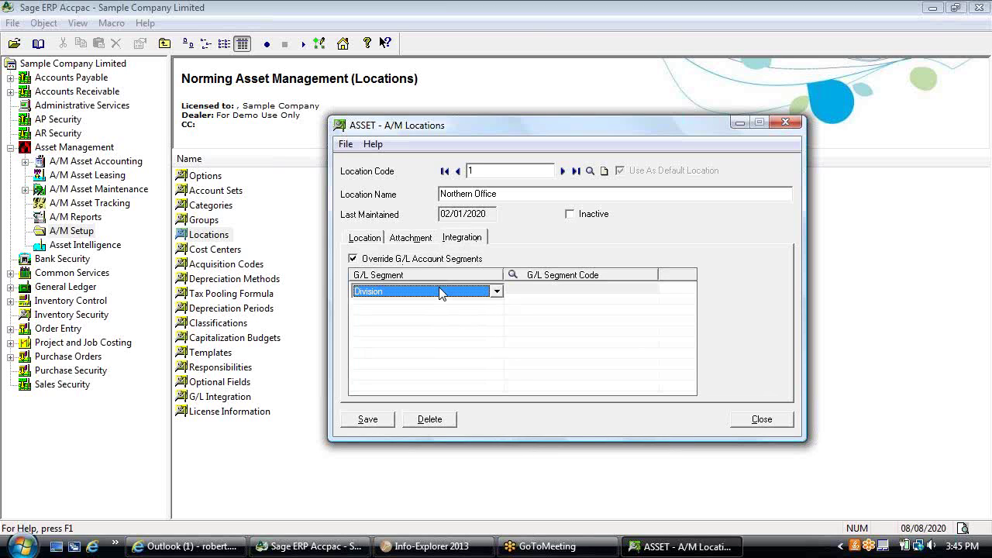
{"action": "left_click", "coordinate": [497, 292]}
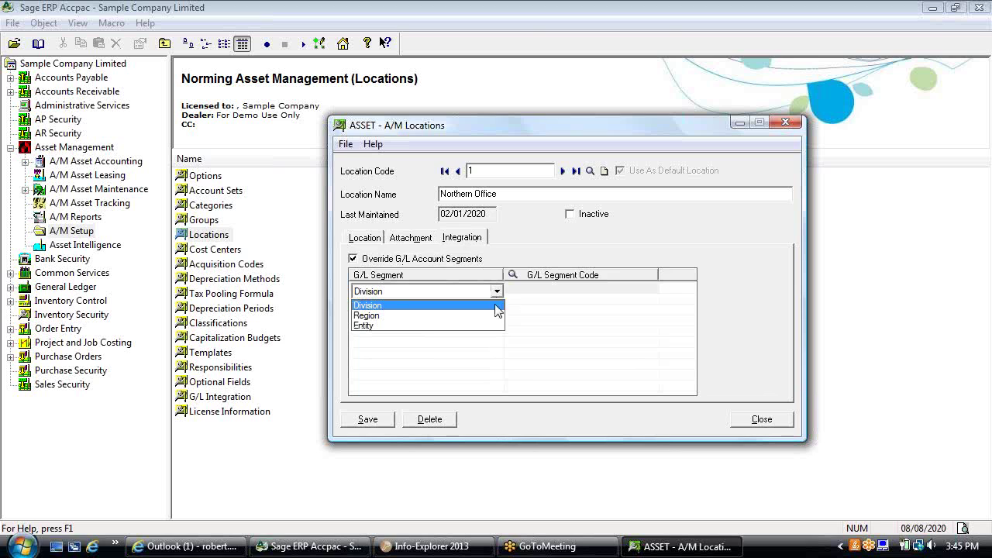
{"action": "left_click", "coordinate": [496, 316]}
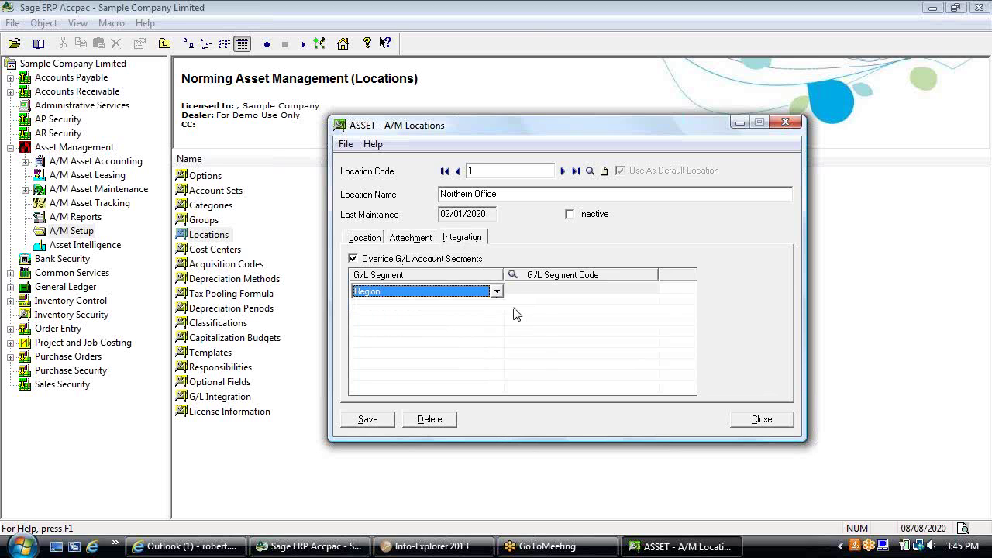
Step: Select segment code 30 (Eastern) for the Region override, and close location 1 without saving the changes
{"action": "left_click", "coordinate": [578, 292]}
{"action": "left_click", "coordinate": [650, 290]}
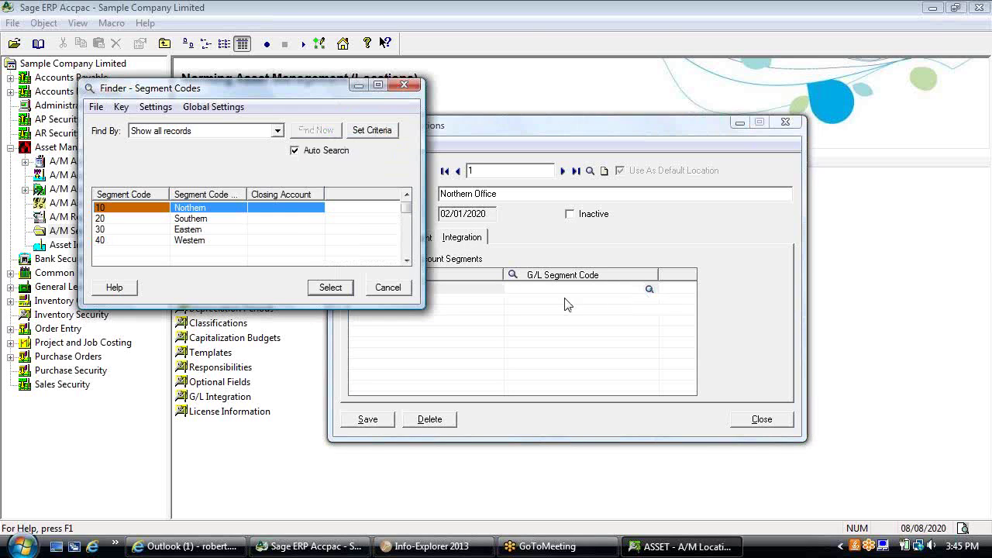
{"action": "double_click", "coordinate": [203, 230]}
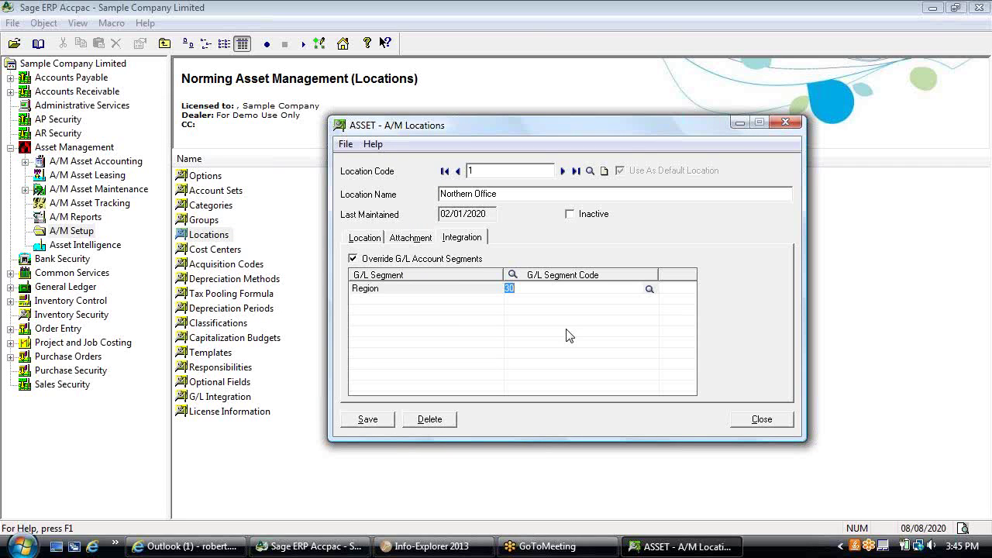
{"action": "left_click", "coordinate": [756, 419]}
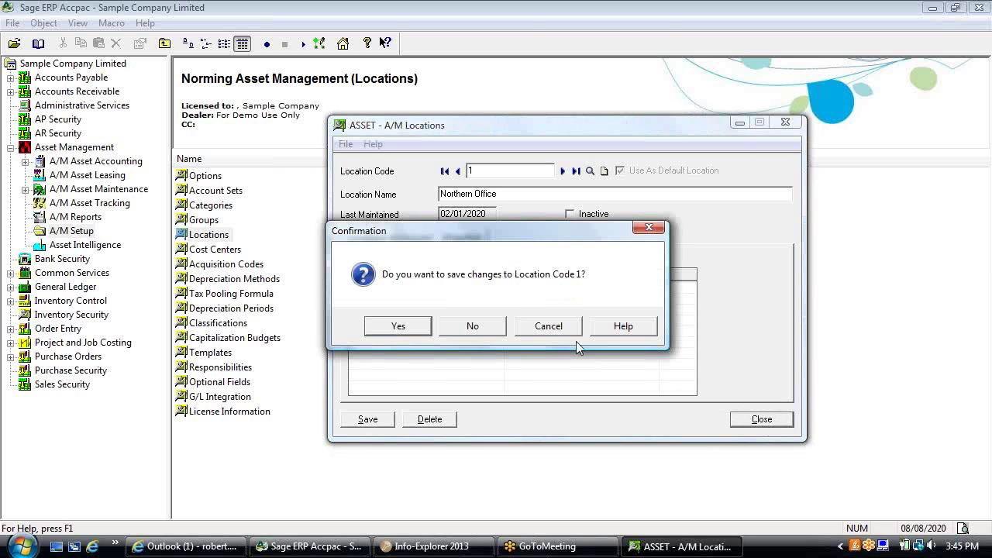
{"action": "left_click", "coordinate": [494, 325]}
Step: Display cost center ADM in the A/M Cost Centers setup and browse the disposal cost account choices without changing the account
{"action": "double_click", "coordinate": [236, 249]}
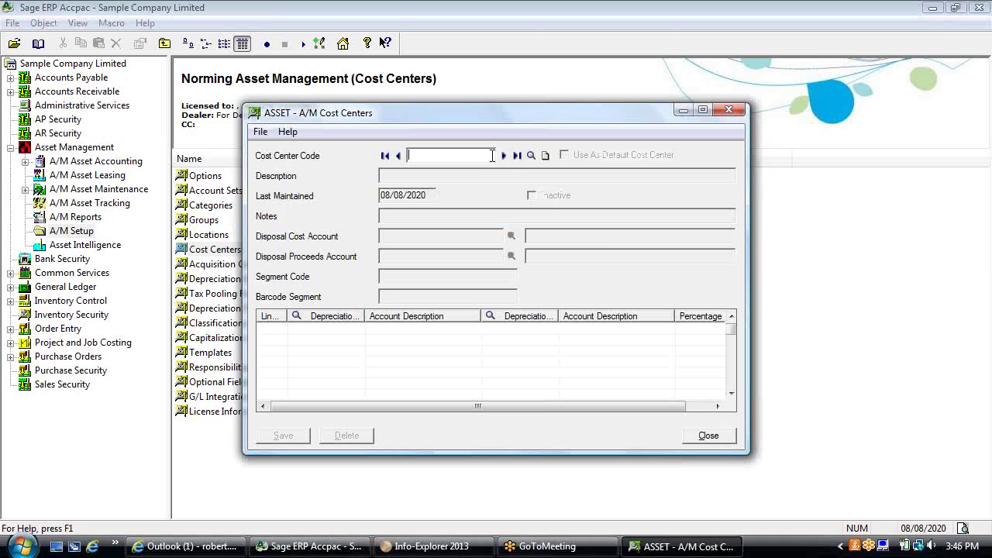
{"action": "left_click", "coordinate": [503, 155]}
{"action": "left_click_drag", "start_coordinate": [529, 112], "coordinate": [585, 114]}
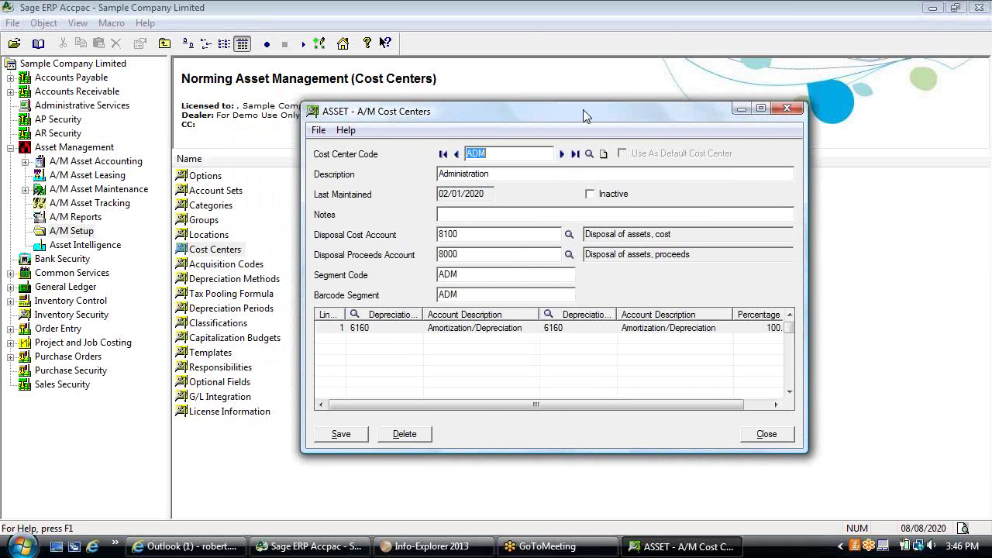
{"action": "left_click", "coordinate": [569, 234]}
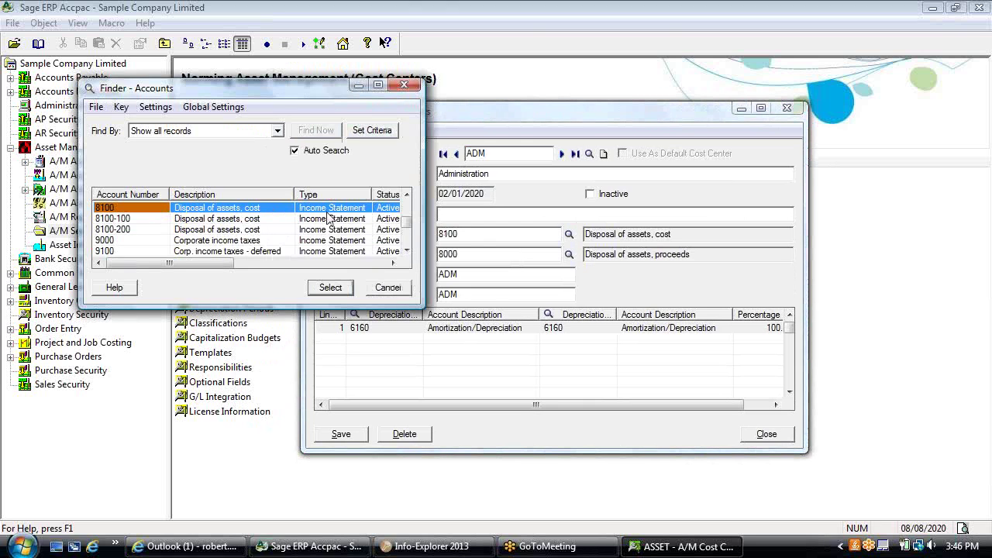
{"action": "left_click", "coordinate": [387, 286]}
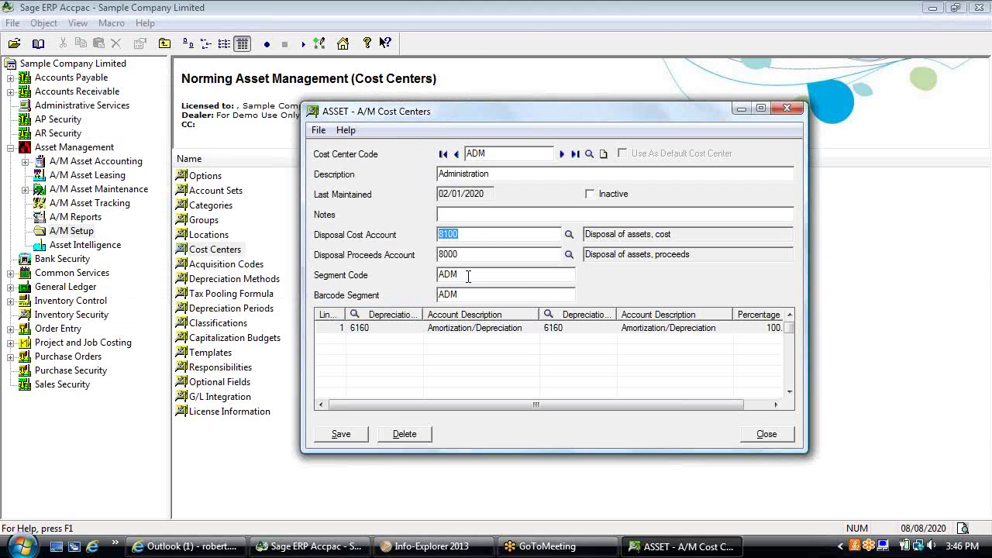
Step: Examine the depreciation accounts and percentage allocation on line 1 of cost center ADM, and close the Cost Centers setup
{"action": "left_click", "coordinate": [505, 328]}
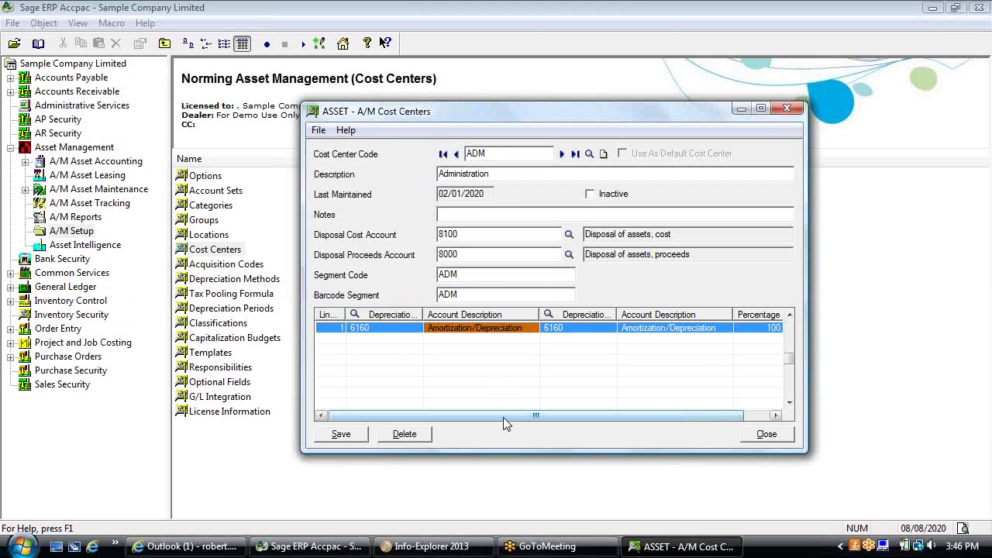
{"action": "left_click_drag", "start_coordinate": [503, 423], "coordinate": [623, 414]}
{"action": "left_click", "coordinate": [722, 333]}
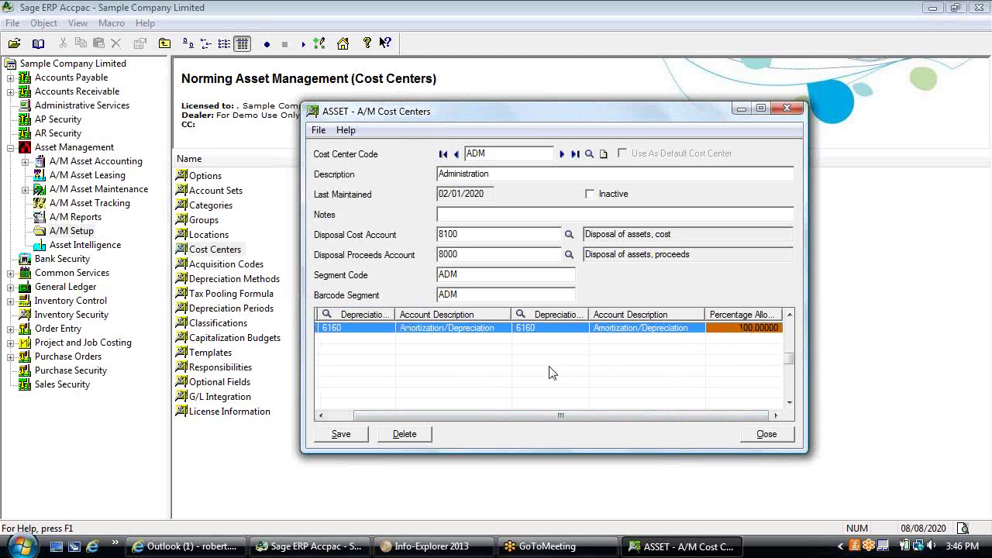
{"action": "left_click", "coordinate": [756, 435]}
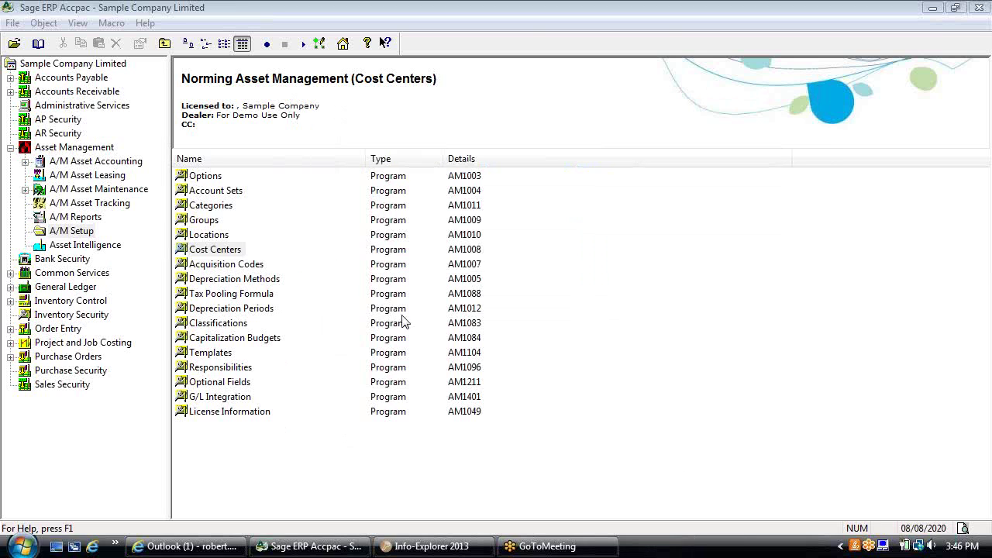
Step: Review the acquisition code list in the A/M Acquisition Codes setup, including APIN, PORC, ICSH and PJC, and close it without choosing one
{"action": "double_click", "coordinate": [211, 265]}
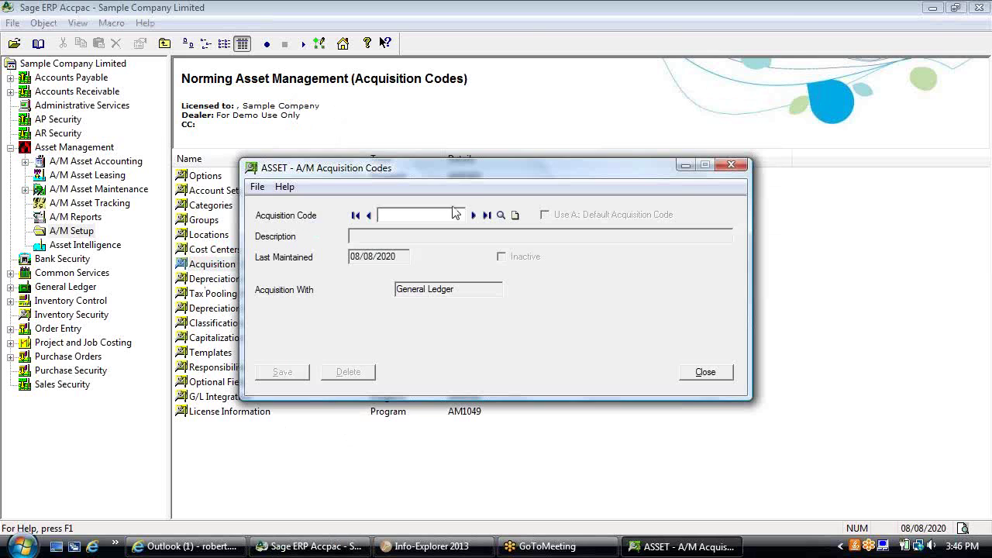
{"action": "left_click", "coordinate": [500, 217]}
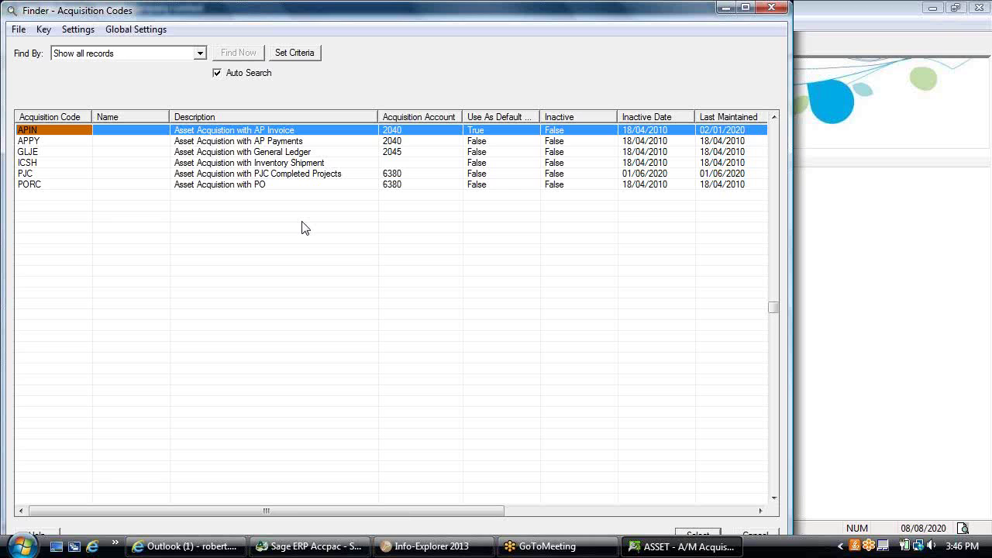
{"action": "left_click", "coordinate": [276, 133]}
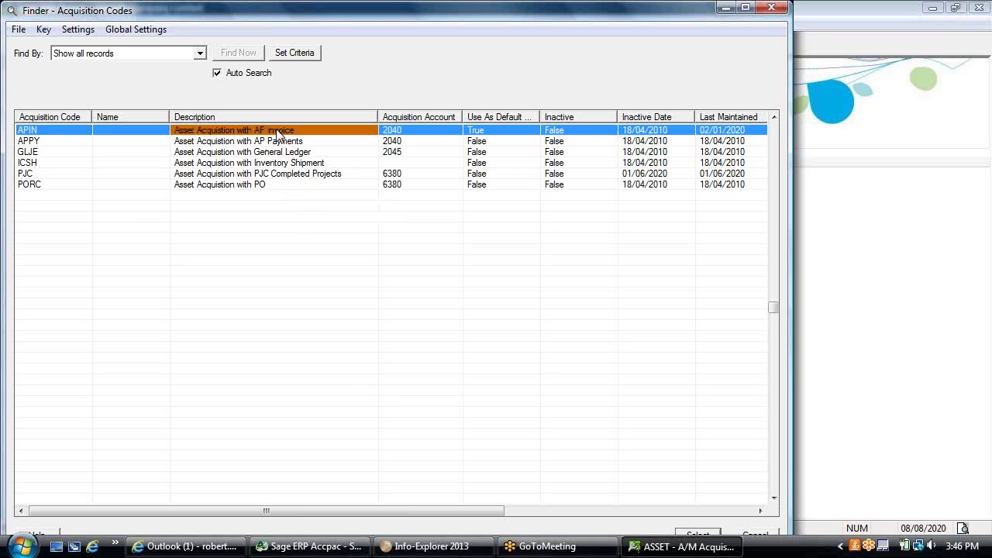
{"action": "left_click", "coordinate": [263, 188]}
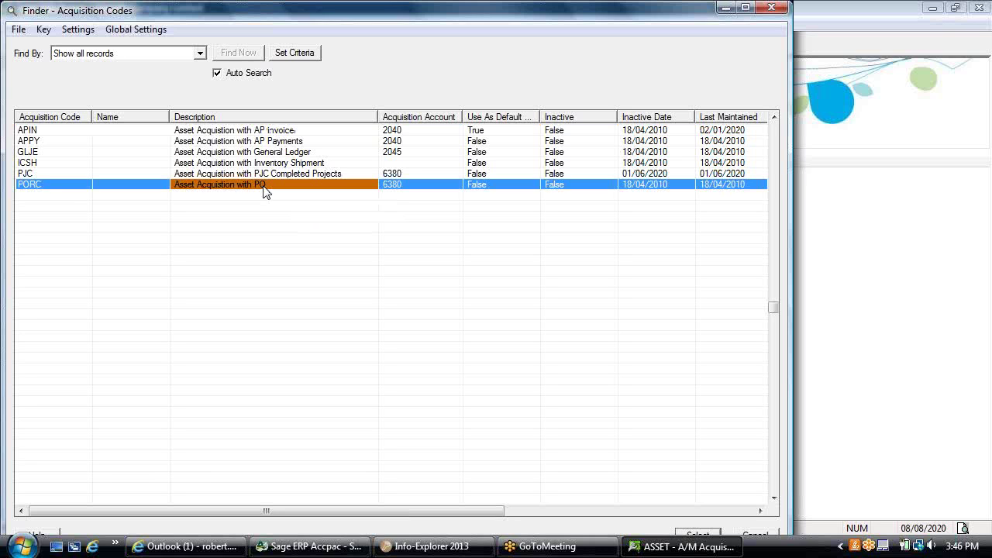
{"action": "left_click", "coordinate": [273, 166]}
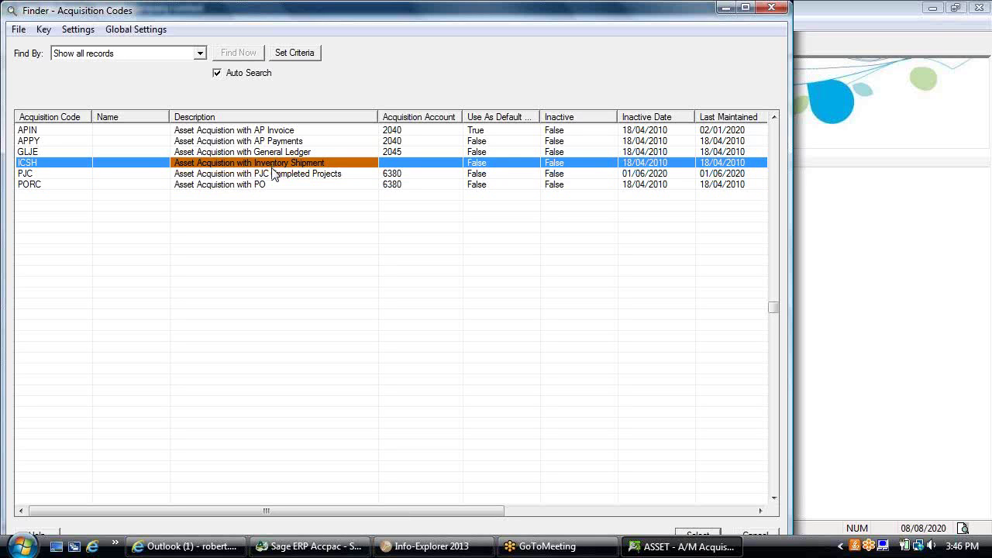
{"action": "left_click", "coordinate": [276, 174]}
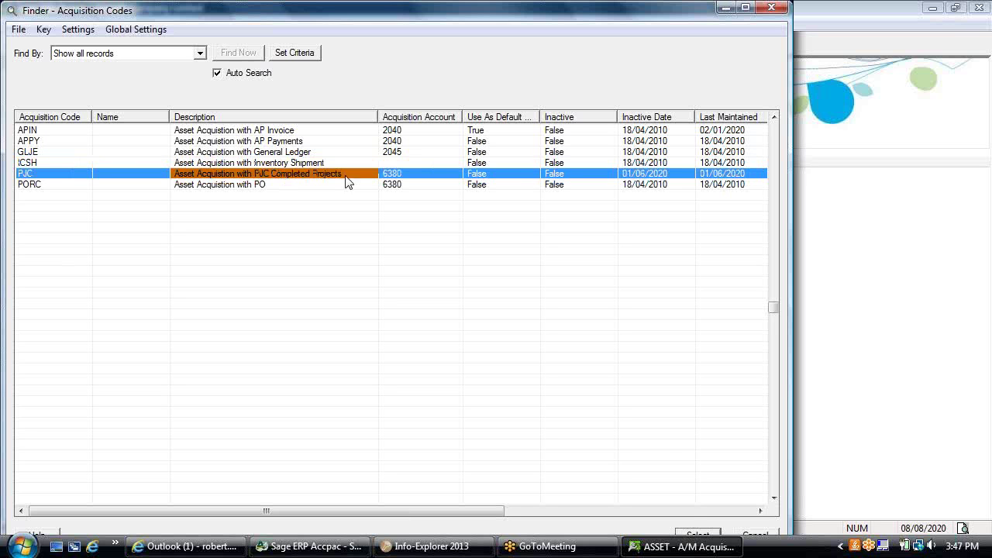
{"action": "left_click", "coordinate": [748, 535]}
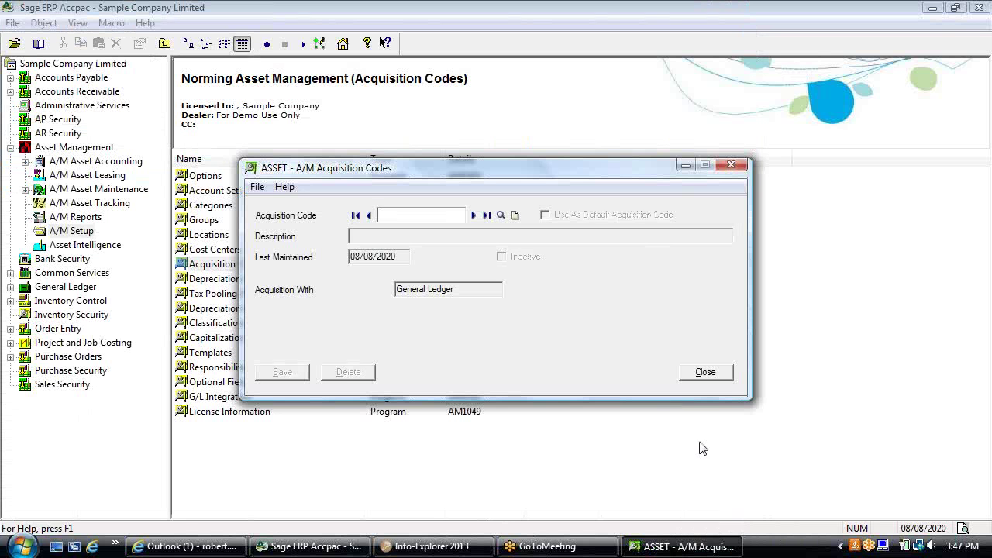
{"action": "left_click", "coordinate": [718, 375]}
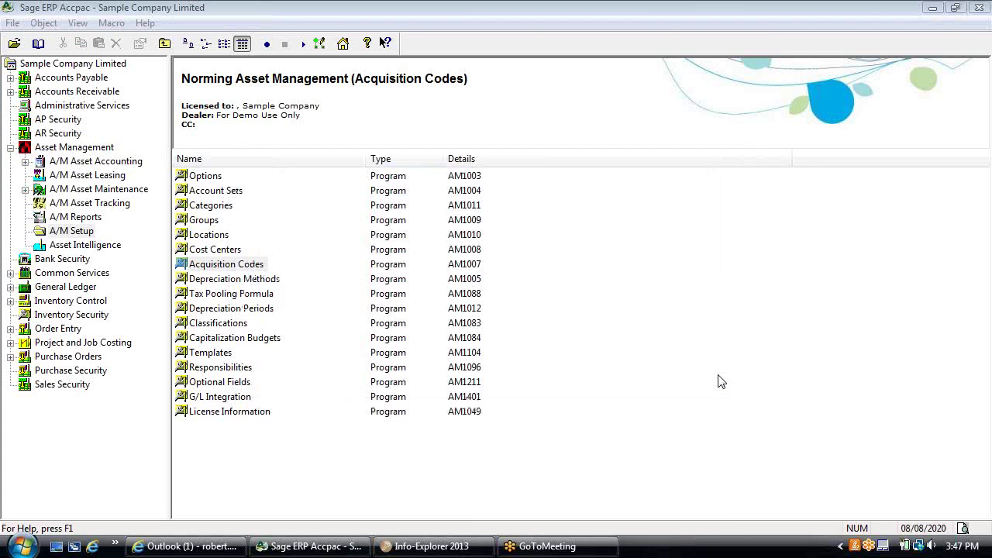
Step: Open the A/M Depreciation Methods setup and load the SL (Straight Line Method) code from the method list
{"action": "double_click", "coordinate": [276, 279]}
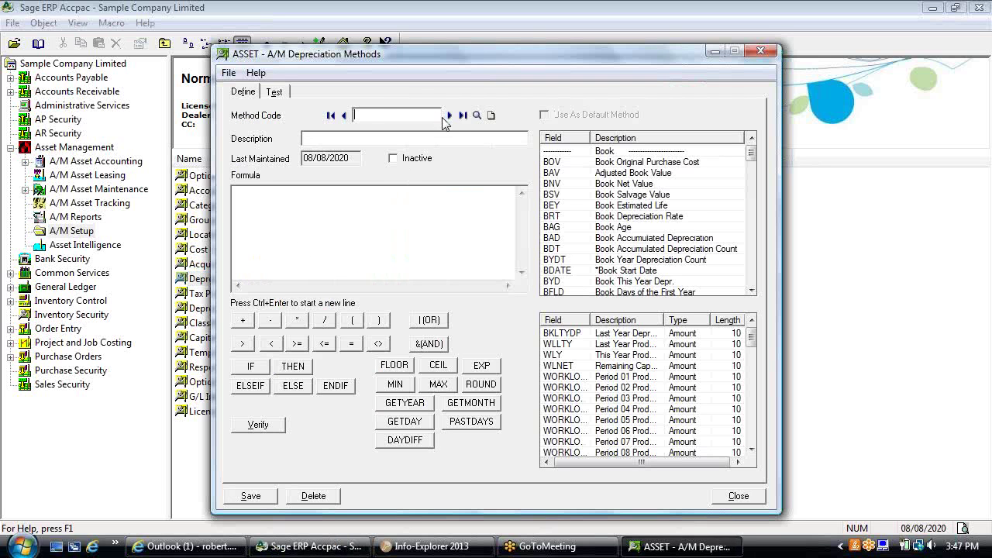
{"action": "left_click", "coordinate": [450, 114]}
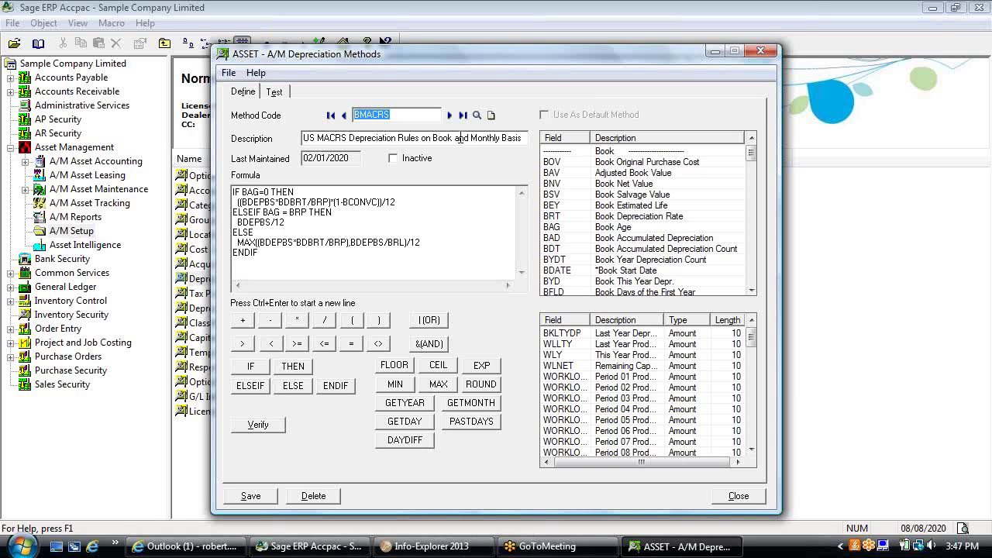
{"action": "left_click", "coordinate": [476, 115]}
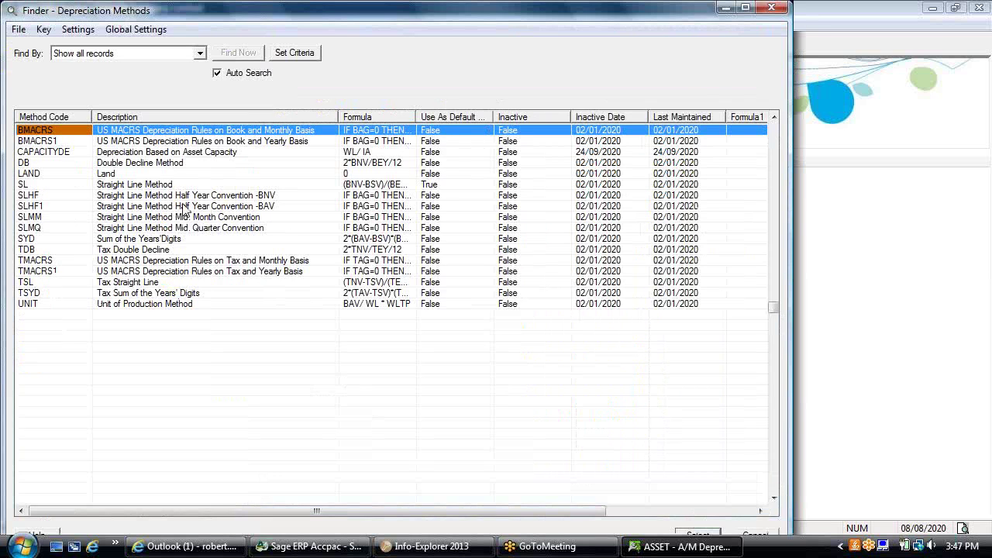
{"action": "double_click", "coordinate": [175, 186]}
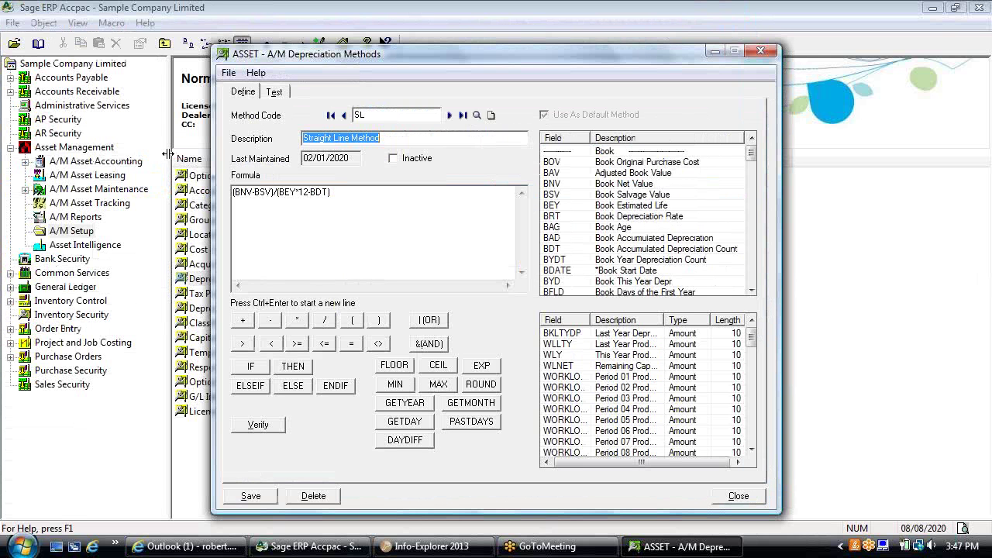
Step: Examine the straight line method's formula and its test fields, and close the Depreciation Methods setup
{"action": "left_click_drag", "start_coordinate": [337, 192], "coordinate": [228, 191]}
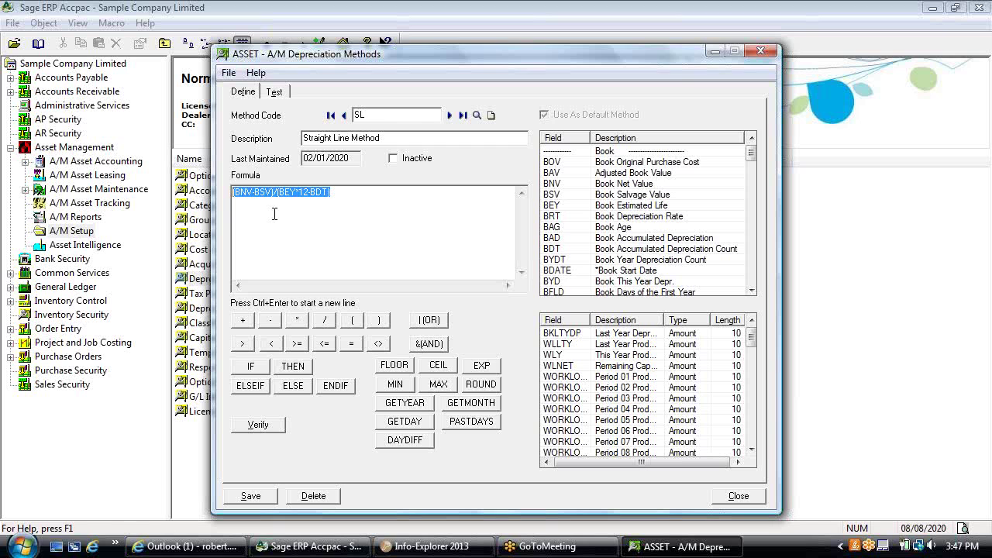
{"action": "left_click", "coordinate": [274, 92]}
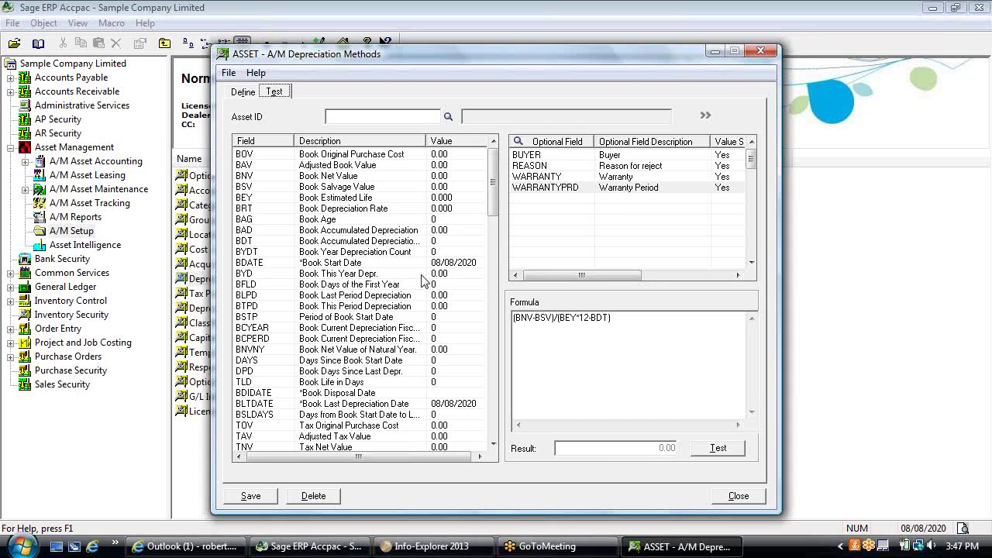
{"action": "left_click", "coordinate": [747, 501]}
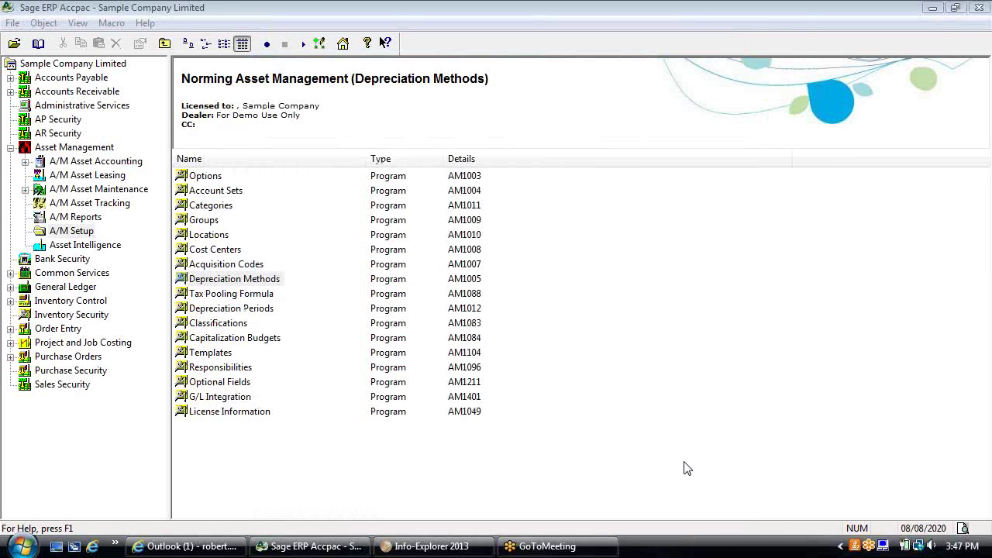
Step: Try to open the Tax Pooling Formula setup
{"action": "double_click", "coordinate": [238, 299]}
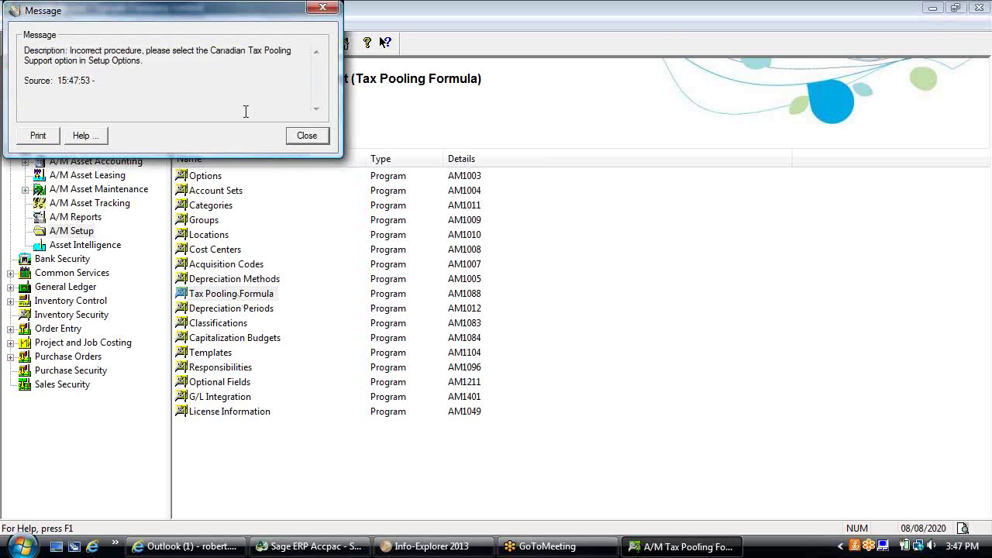
{"action": "left_click", "coordinate": [313, 138]}
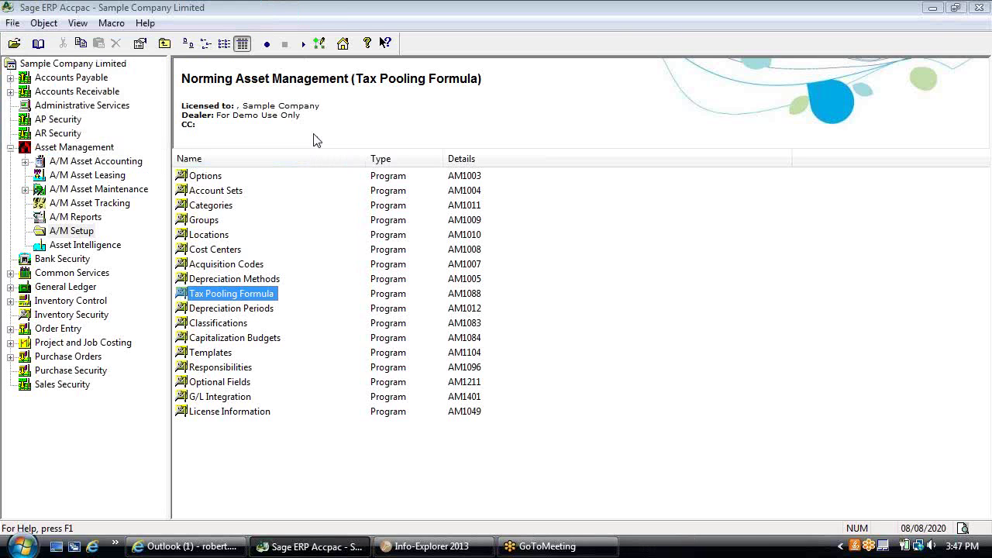
Step: Display the MONTHLY period code in the A/M Depreciation Periods setup, and close it
{"action": "double_click", "coordinate": [261, 309]}
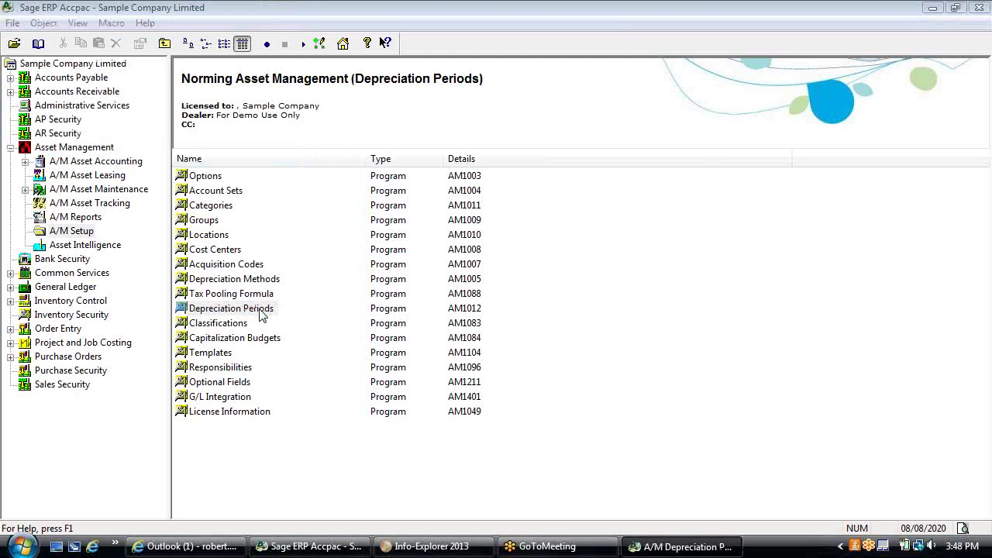
{"action": "left_click", "coordinate": [511, 176]}
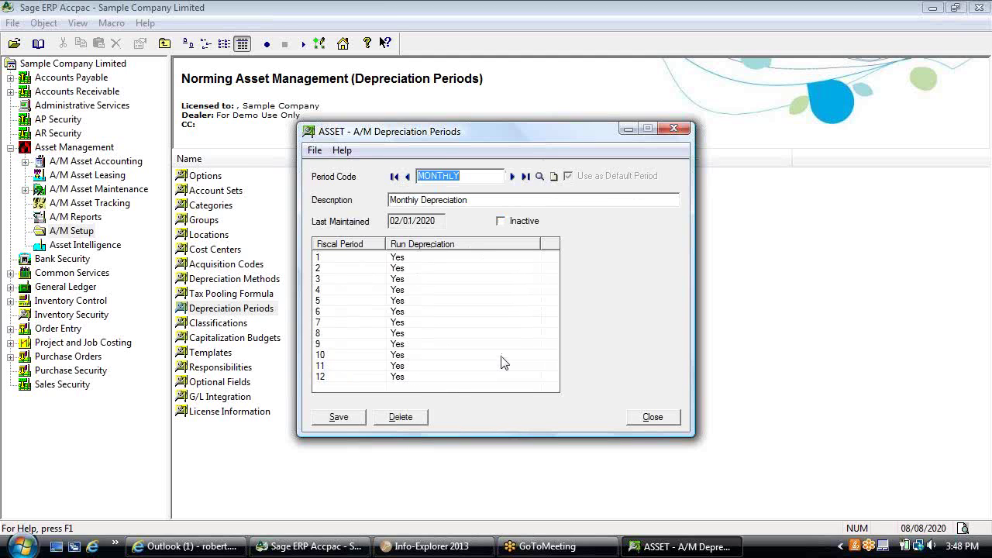
{"action": "left_click", "coordinate": [652, 418]}
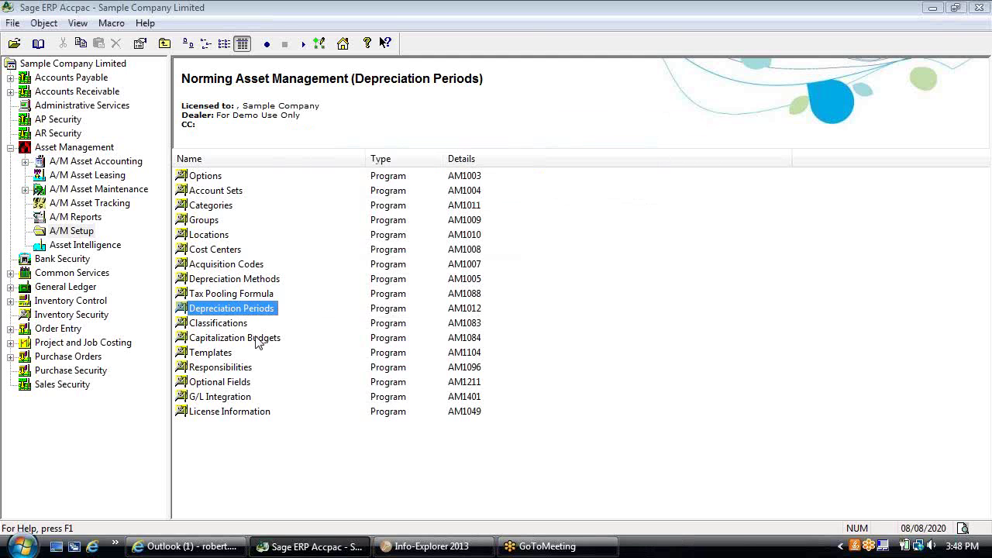
Step: Display budget code 2019 in the A/M Capitalization Budgets setup, examine its capitalization budget and actual expenditure, and close it
{"action": "left_click", "coordinate": [229, 325]}
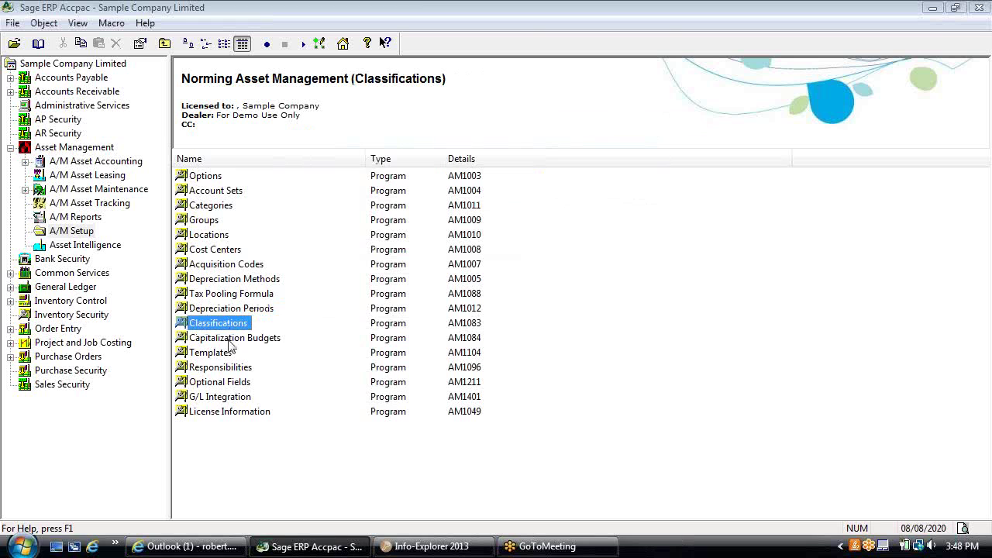
{"action": "double_click", "coordinate": [229, 341]}
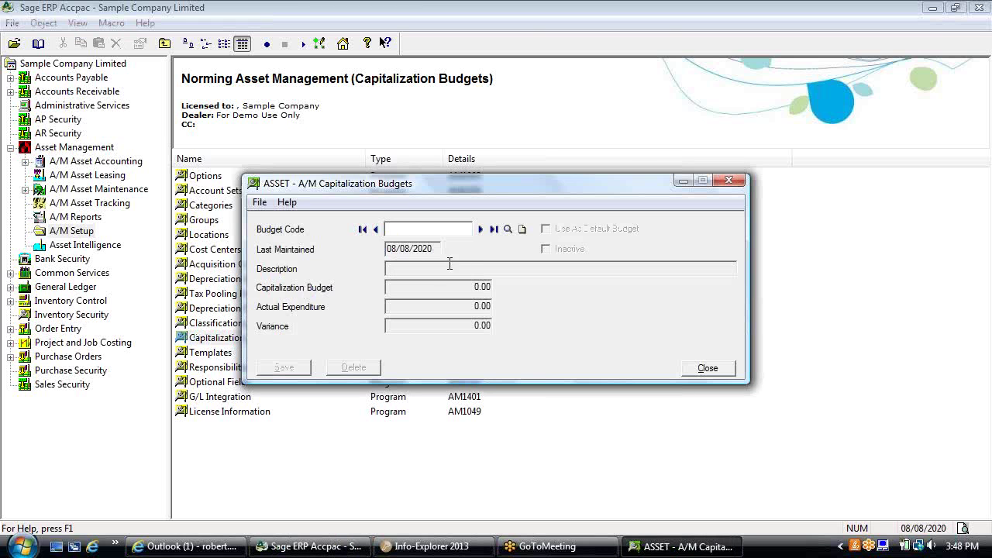
{"action": "left_click", "coordinate": [480, 229]}
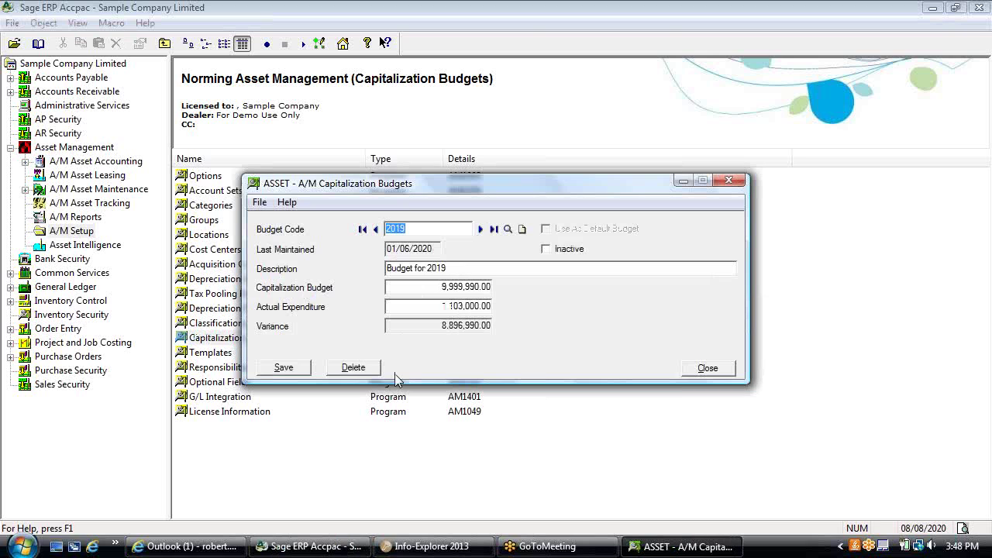
{"action": "left_click", "coordinate": [435, 286]}
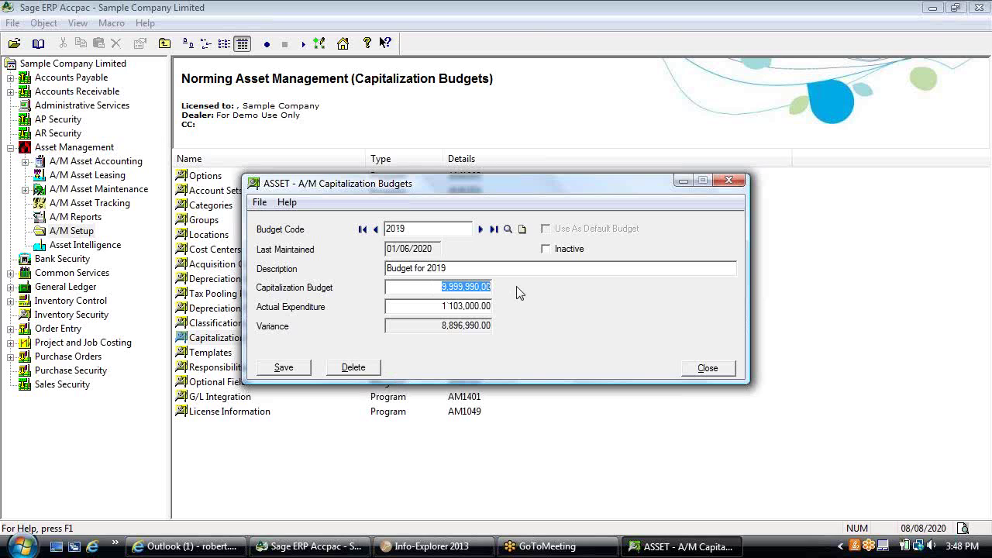
{"action": "left_click", "coordinate": [430, 307]}
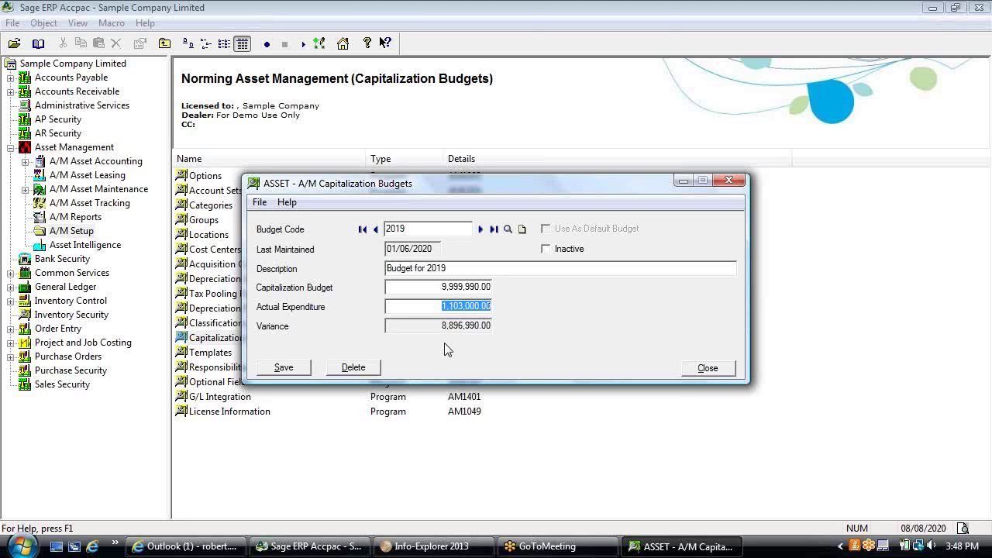
{"action": "left_click", "coordinate": [695, 369]}
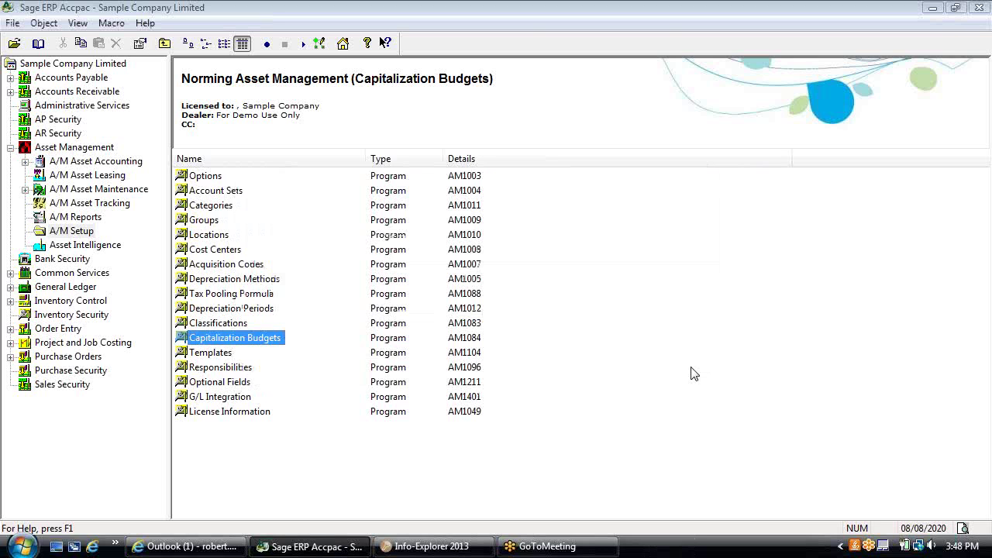
Step: Open the A/M Templates setup, display the BLD building template, and examine its master and book/tax defaults
{"action": "double_click", "coordinate": [211, 356]}
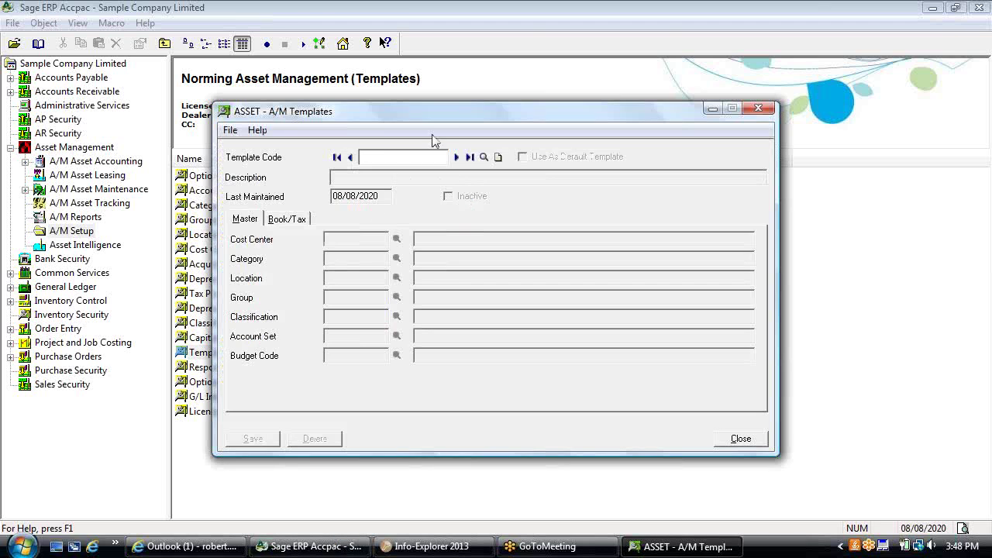
{"action": "left_click_drag", "start_coordinate": [454, 118], "coordinate": [576, 111]}
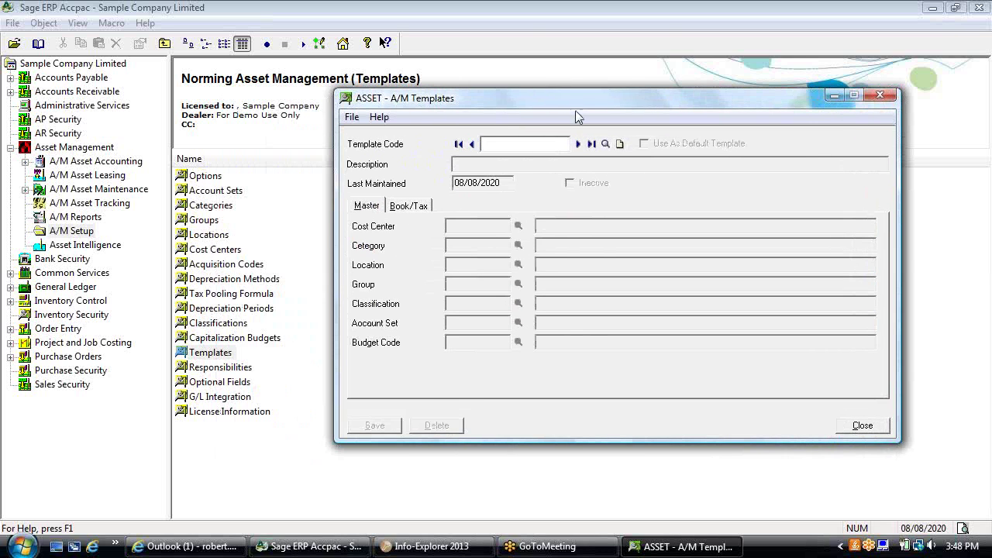
{"action": "left_click", "coordinate": [577, 144]}
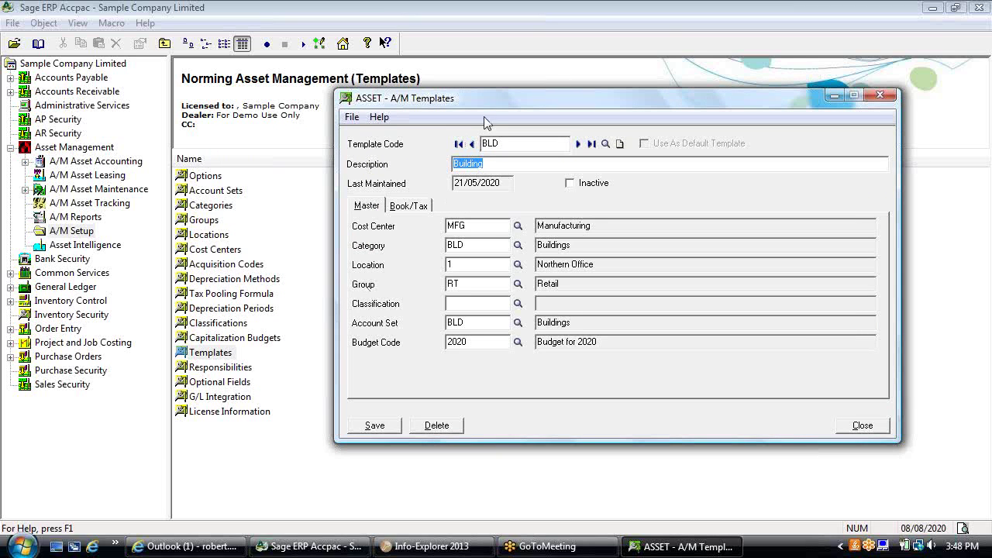
{"action": "left_click_drag", "start_coordinate": [501, 101], "coordinate": [516, 76]}
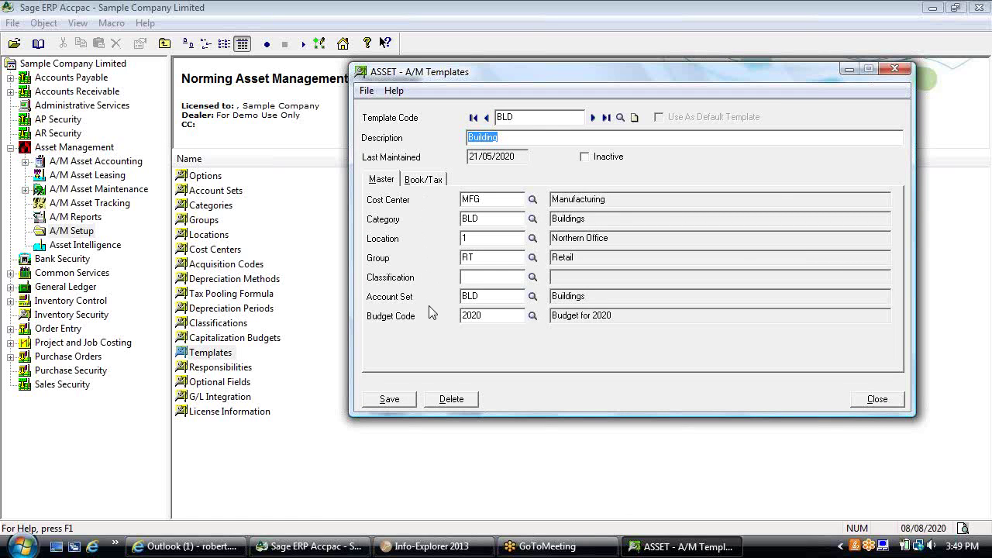
{"action": "left_click", "coordinate": [435, 184]}
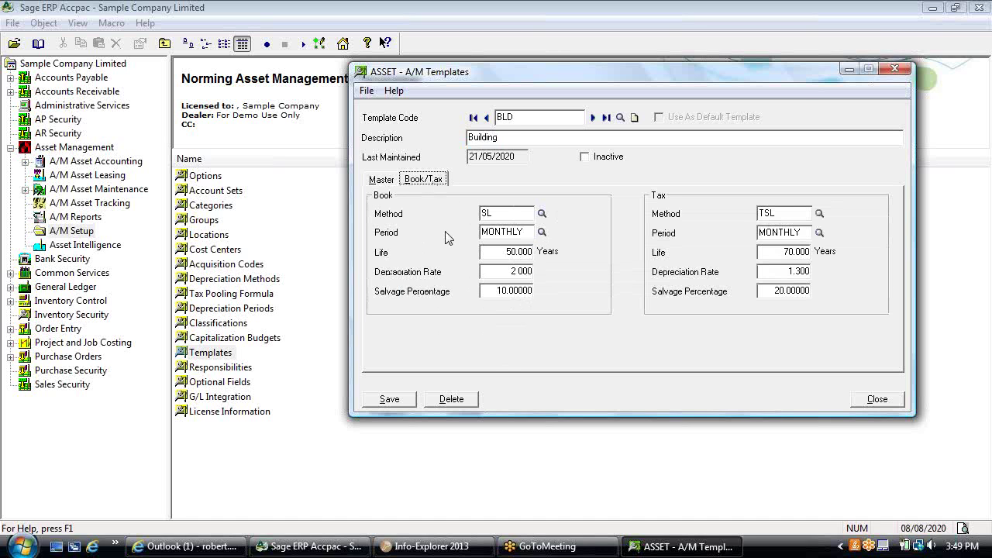
{"action": "left_click", "coordinate": [381, 179]}
Step: Open the Asset Register among the A/M Assets programs and display asset BLD-ADM-001, Warehouse Building
{"action": "left_click", "coordinate": [53, 151]}
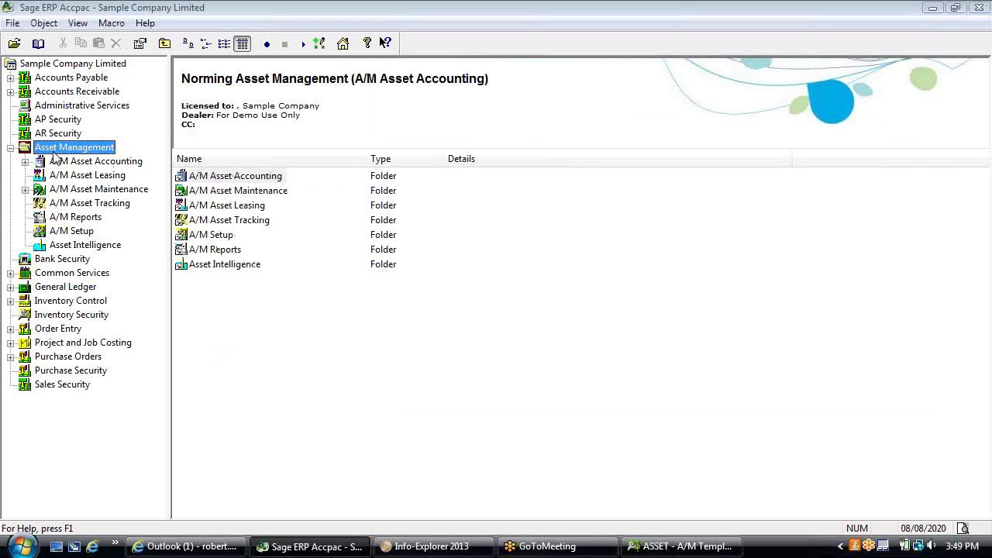
{"action": "double_click", "coordinate": [215, 177]}
{"action": "double_click", "coordinate": [214, 266]}
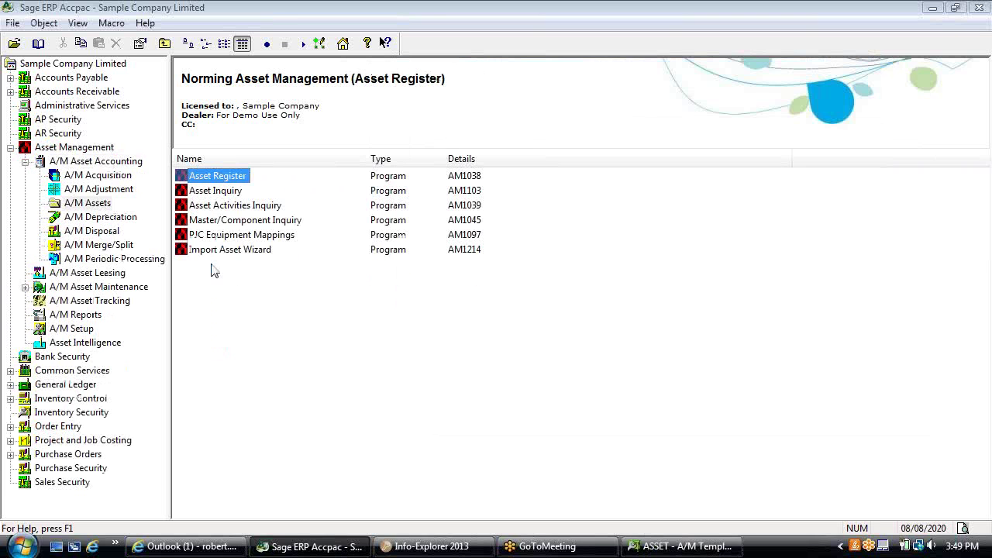
{"action": "double_click", "coordinate": [223, 177]}
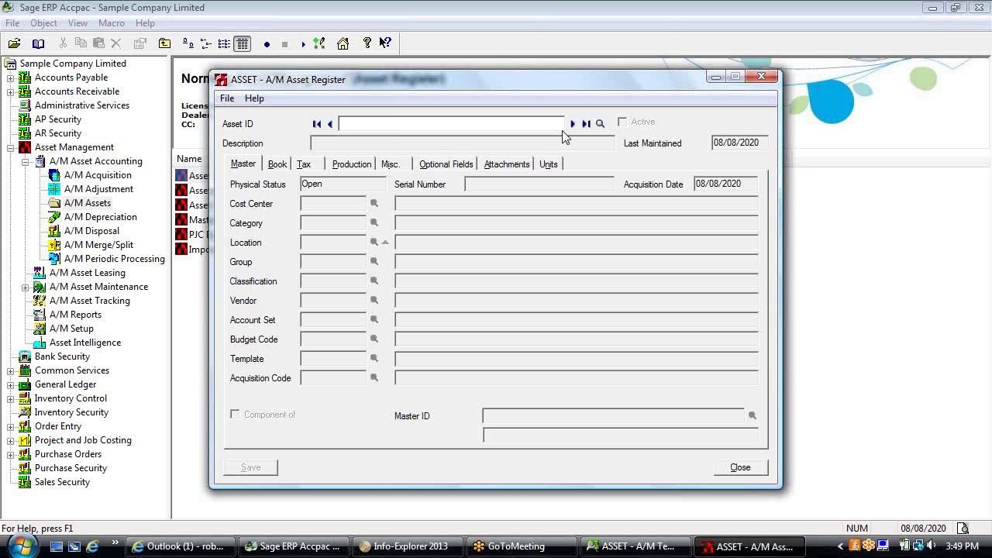
{"action": "left_click", "coordinate": [572, 123]}
{"action": "left_click_drag", "start_coordinate": [534, 81], "coordinate": [450, 68]}
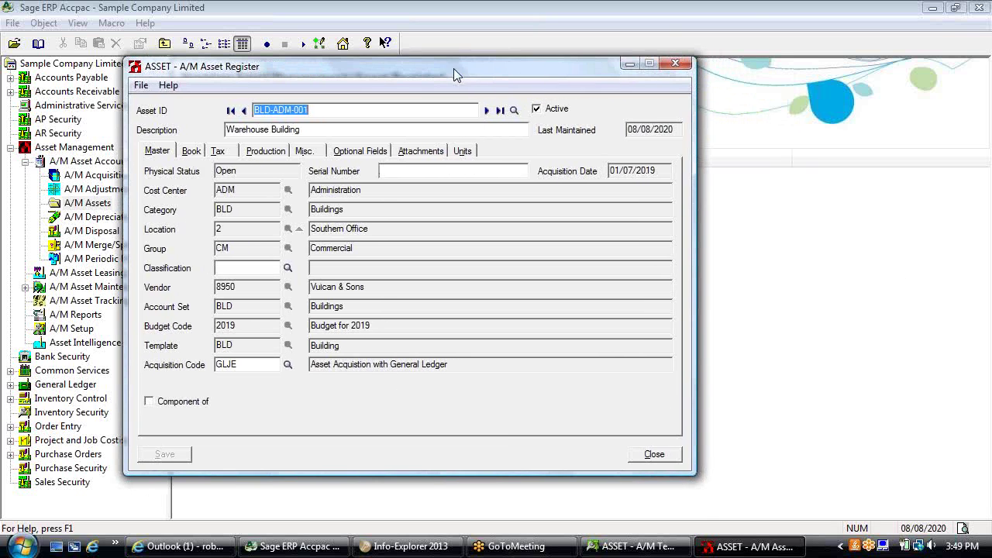
Step: Compare the BLD template's master defaults with the Warehouse Building asset, and close the A/M Templates setup
{"action": "left_click", "coordinate": [624, 546]}
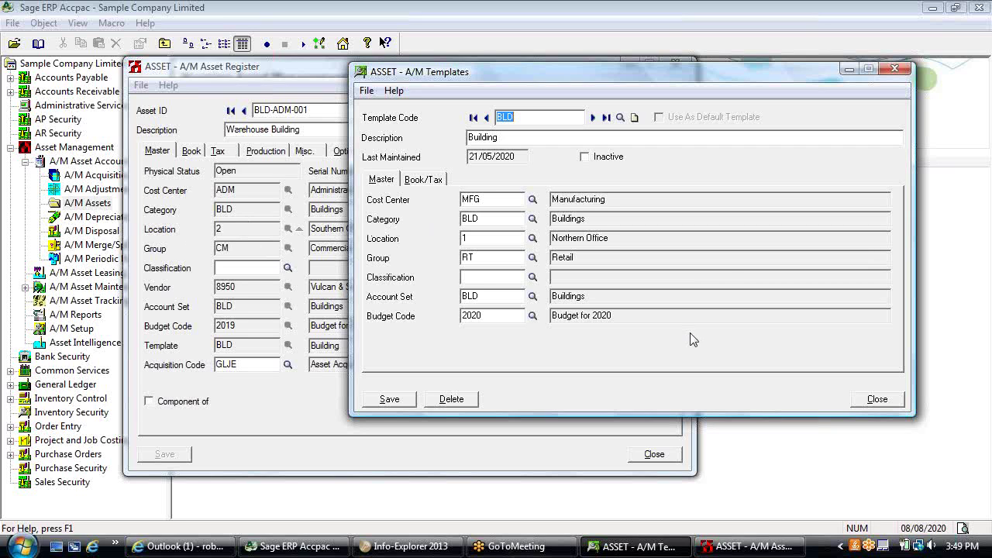
{"action": "key", "text": "Tab"}
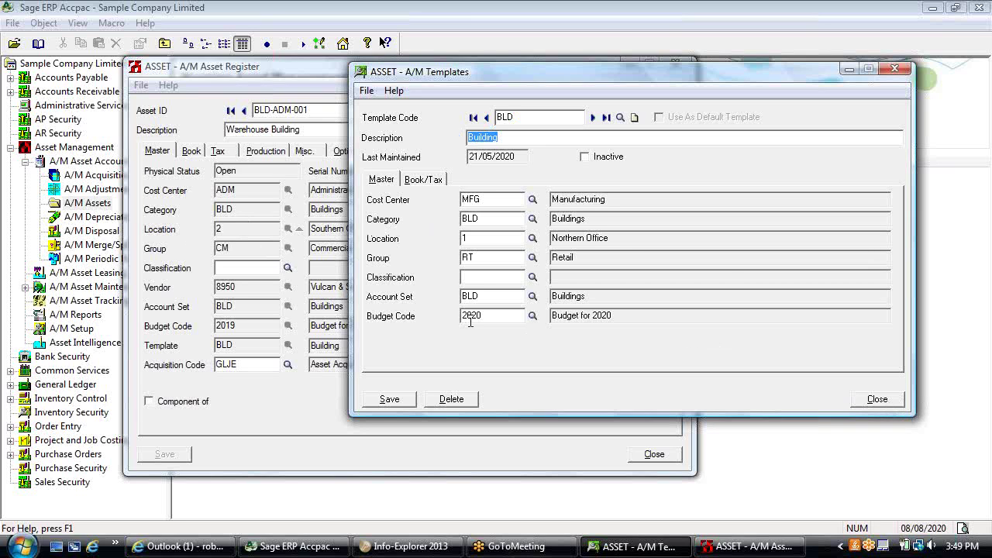
{"action": "left_click", "coordinate": [874, 402]}
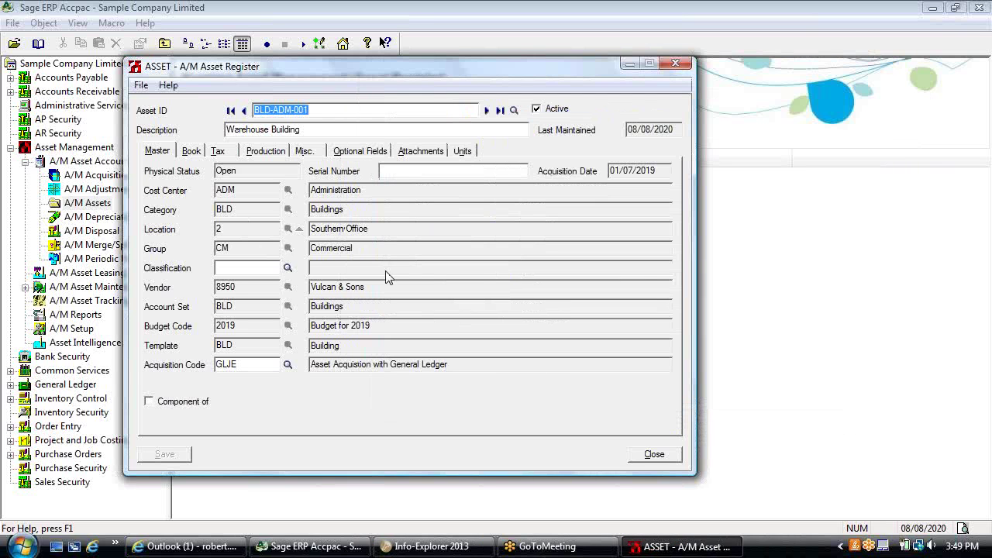
Step: Examine the Warehouse Building's book depreciation details, including its net value, original purchase cost and adjusted book value
{"action": "left_click", "coordinate": [198, 153]}
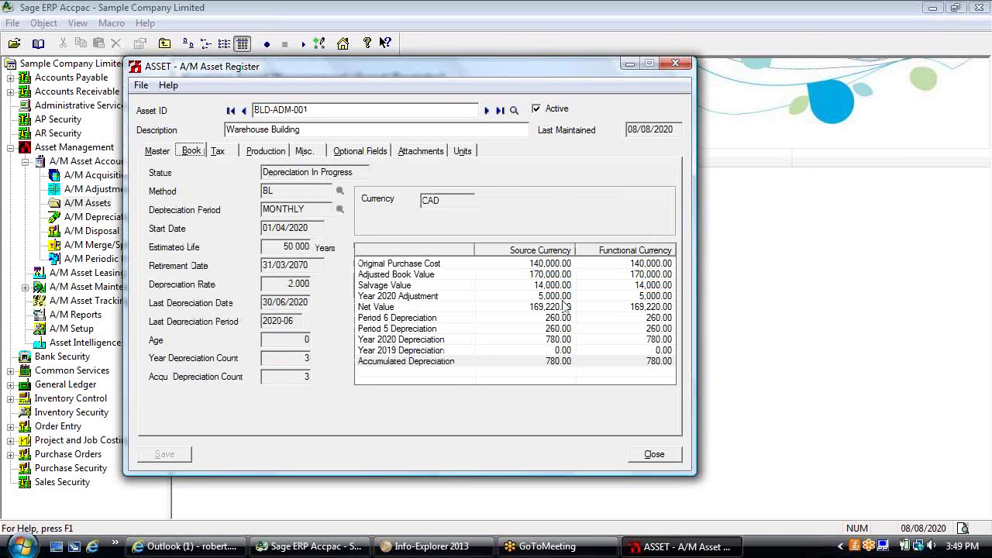
{"action": "left_click", "coordinate": [493, 308]}
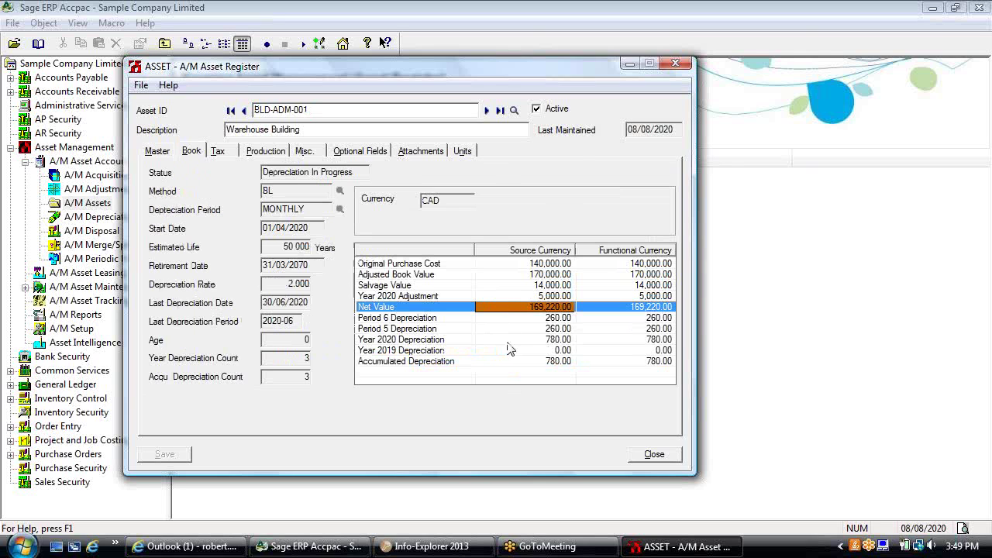
{"action": "left_click", "coordinate": [502, 265]}
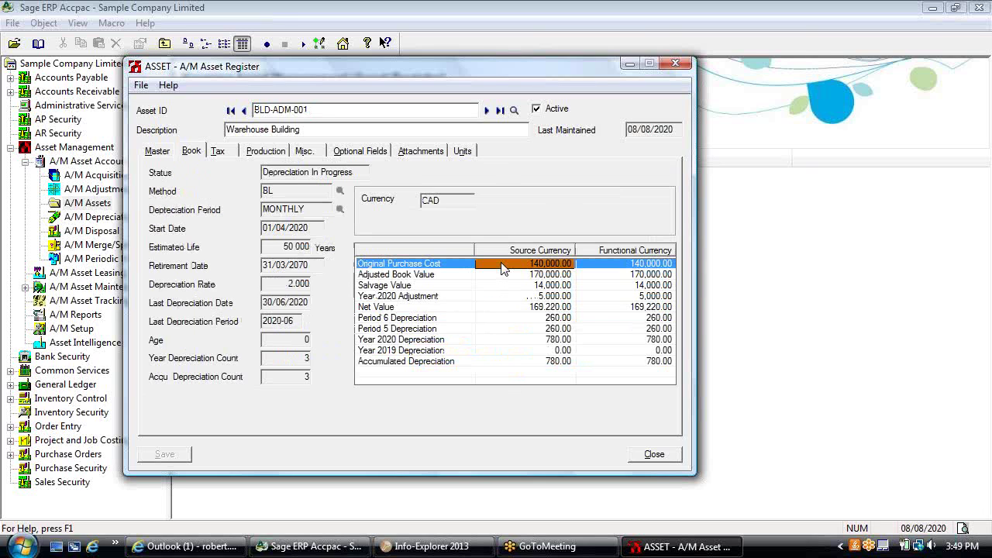
{"action": "left_click", "coordinate": [504, 279]}
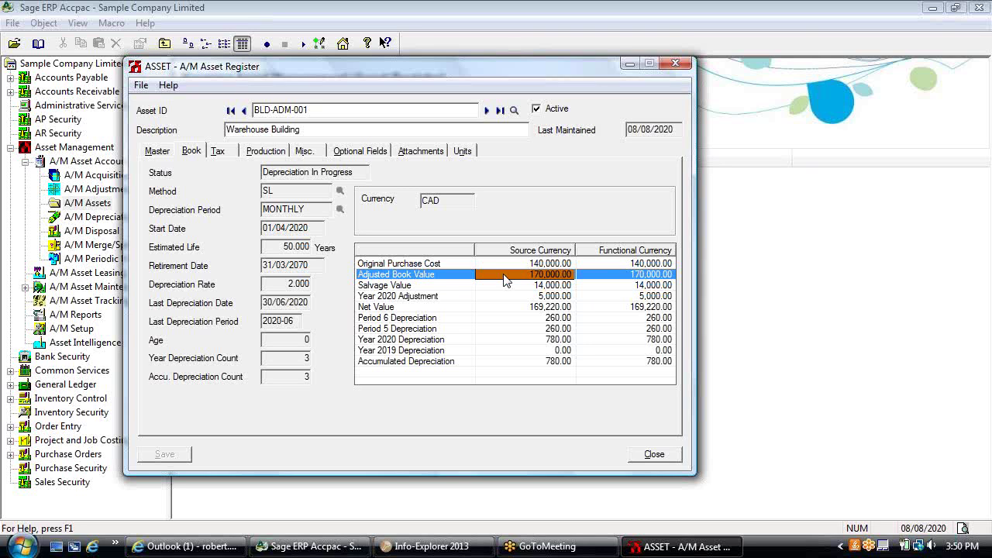
Step: Examine the Warehouse Building's production capacity, its production unit of measure and the production amounts per period
{"action": "left_click", "coordinate": [258, 152]}
{"action": "left_click", "coordinate": [591, 203]}
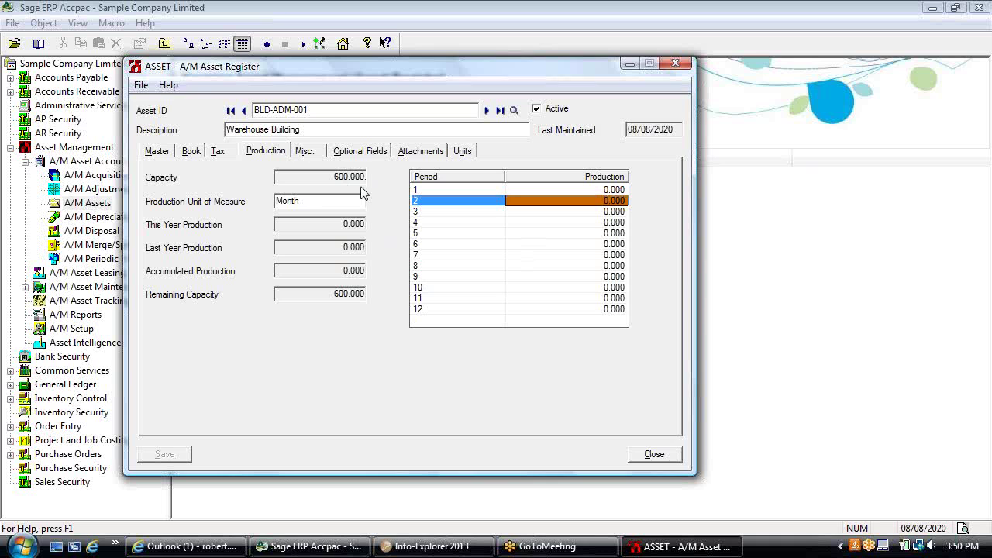
{"action": "double_click", "coordinate": [313, 200]}
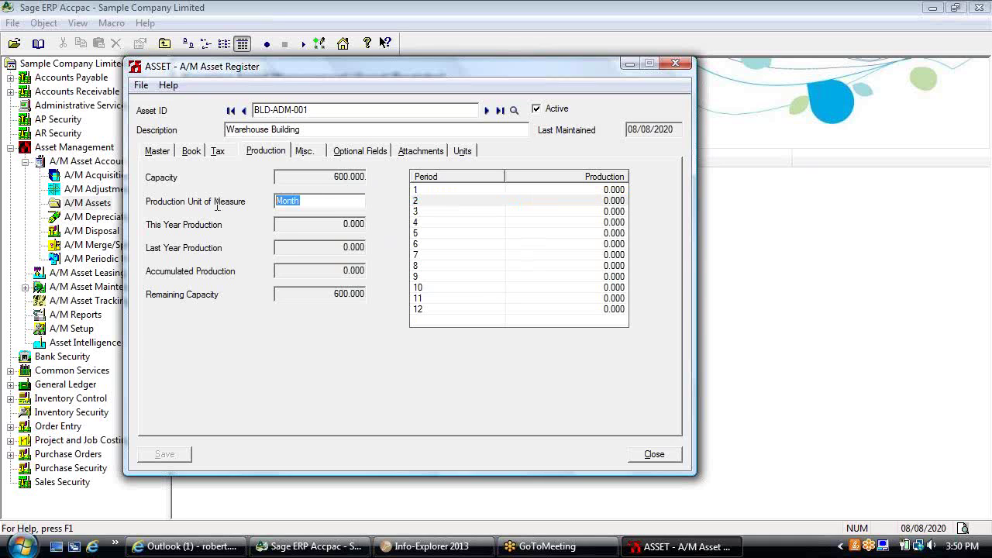
{"action": "left_click", "coordinate": [551, 201]}
{"action": "left_click", "coordinate": [552, 210]}
{"action": "left_click", "coordinate": [555, 223]}
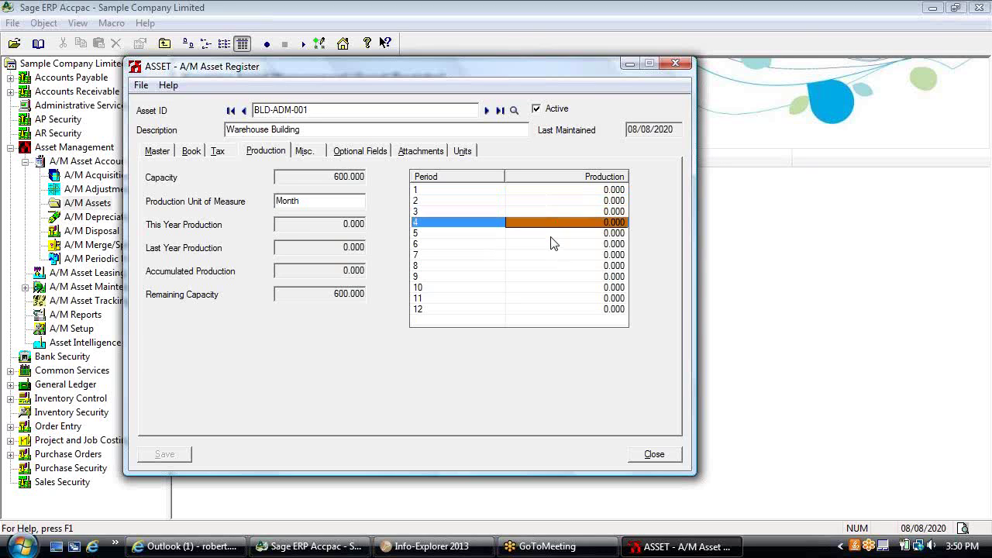
Step: Review the asset's miscellaneous insurance, policy, responsibility and additional information fields, and its optional fields
{"action": "left_click", "coordinate": [319, 155]}
{"action": "left_click", "coordinate": [327, 245]}
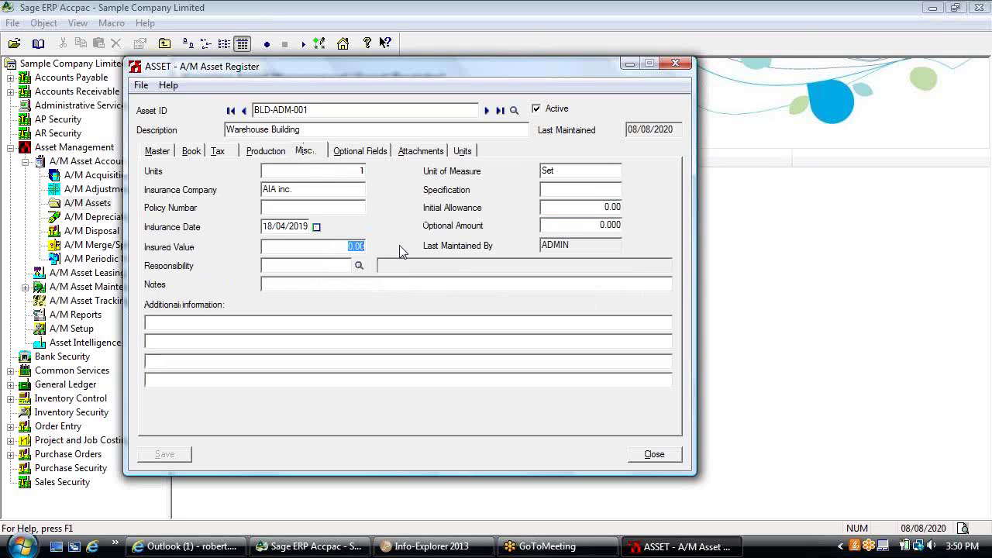
{"action": "left_click_drag", "start_coordinate": [295, 190], "coordinate": [248, 180]}
{"action": "left_click", "coordinate": [270, 204]}
{"action": "left_click", "coordinate": [284, 265]}
{"action": "left_click", "coordinate": [282, 323]}
{"action": "left_click", "coordinate": [361, 152]}
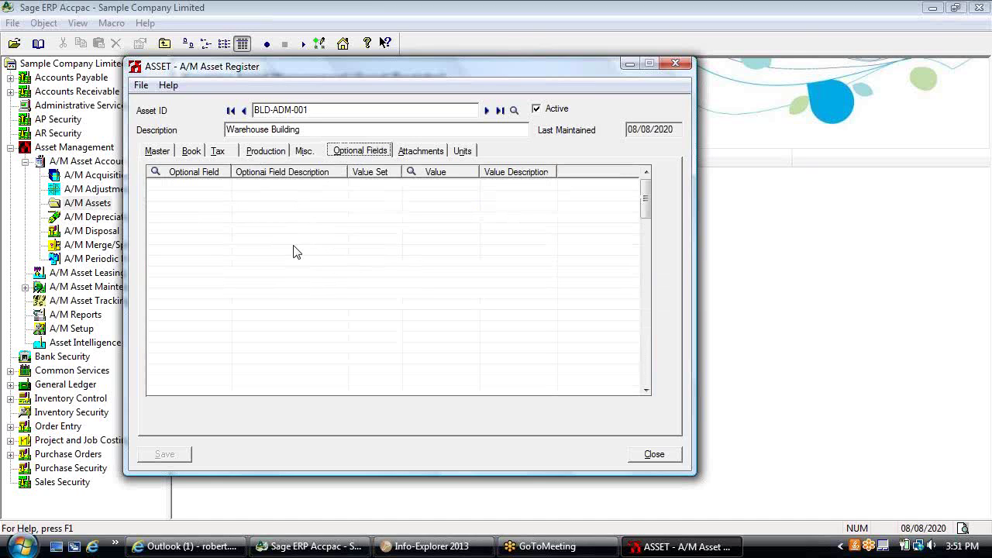
Step: View the asset's attached image file apchk01.pdf, close it, and display the asset's units list
{"action": "left_click", "coordinate": [420, 152]}
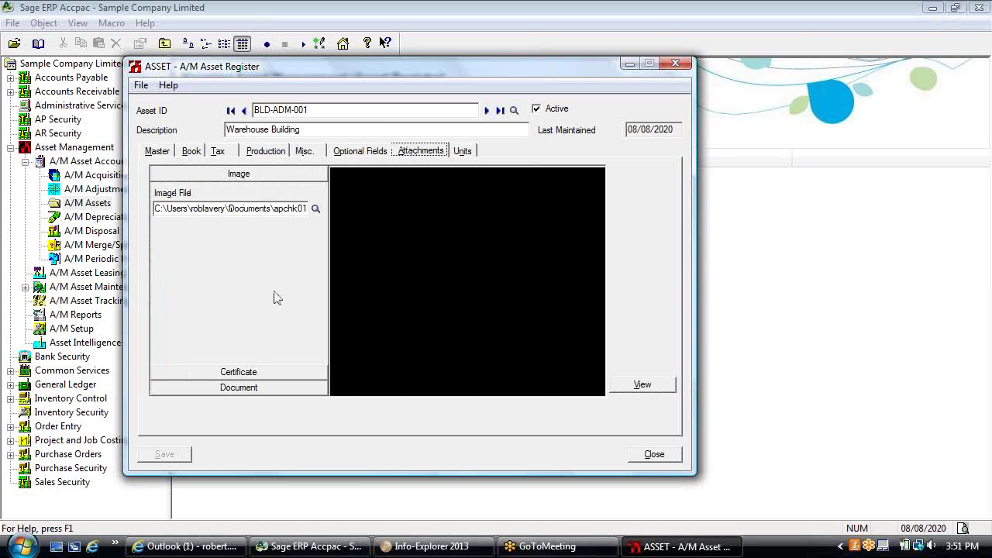
{"action": "left_click", "coordinate": [315, 209]}
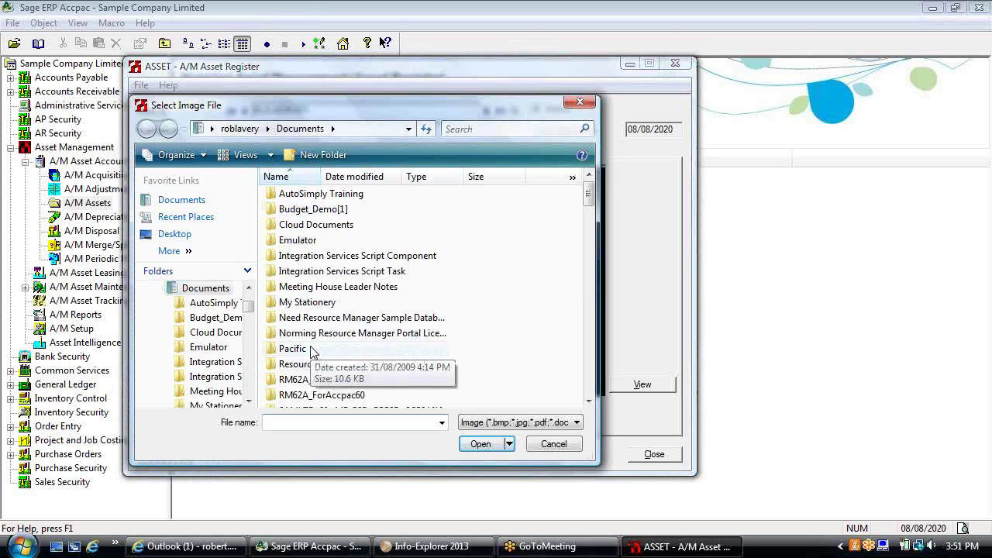
{"action": "left_click", "coordinate": [555, 444]}
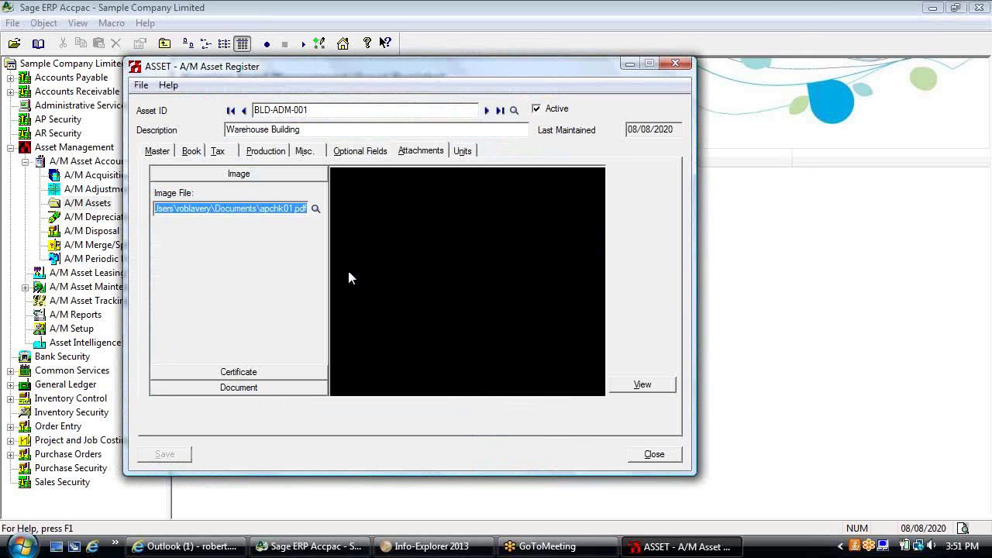
{"action": "left_click", "coordinate": [641, 386]}
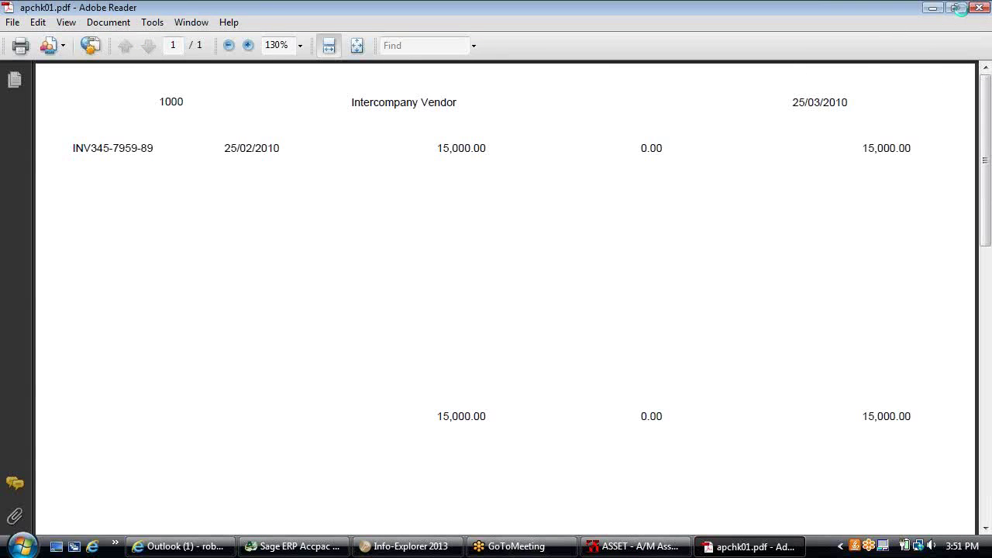
{"action": "left_click", "coordinate": [971, 8]}
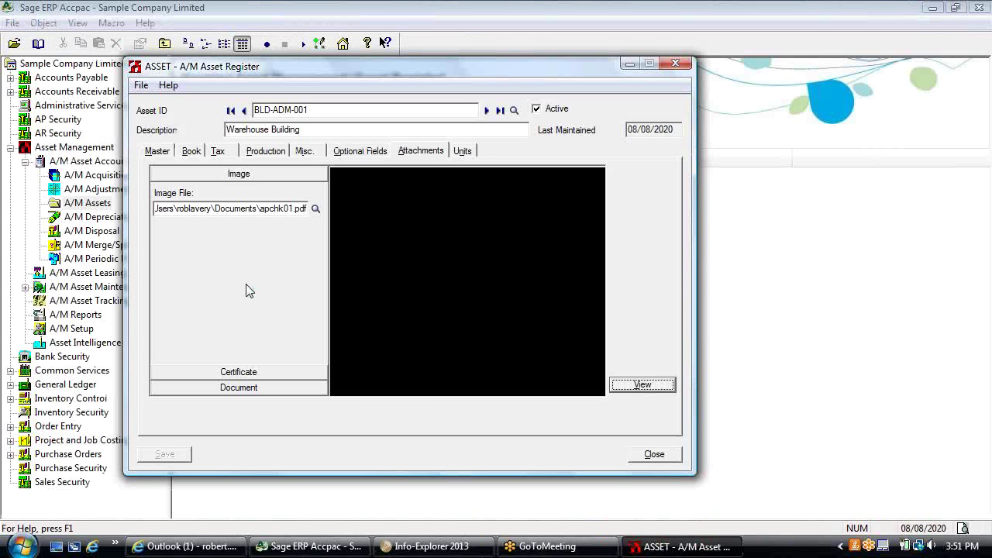
{"action": "left_click", "coordinate": [462, 151]}
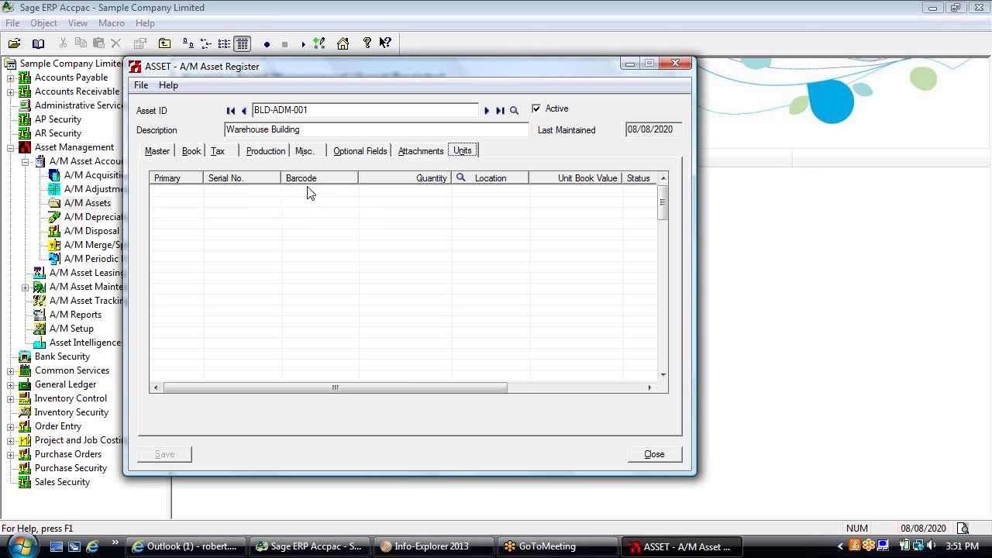
Step: Open the asset import from the Asset Register's master information, review the available import file types, and cancel the import
{"action": "left_click", "coordinate": [161, 152]}
{"action": "left_click", "coordinate": [143, 87]}
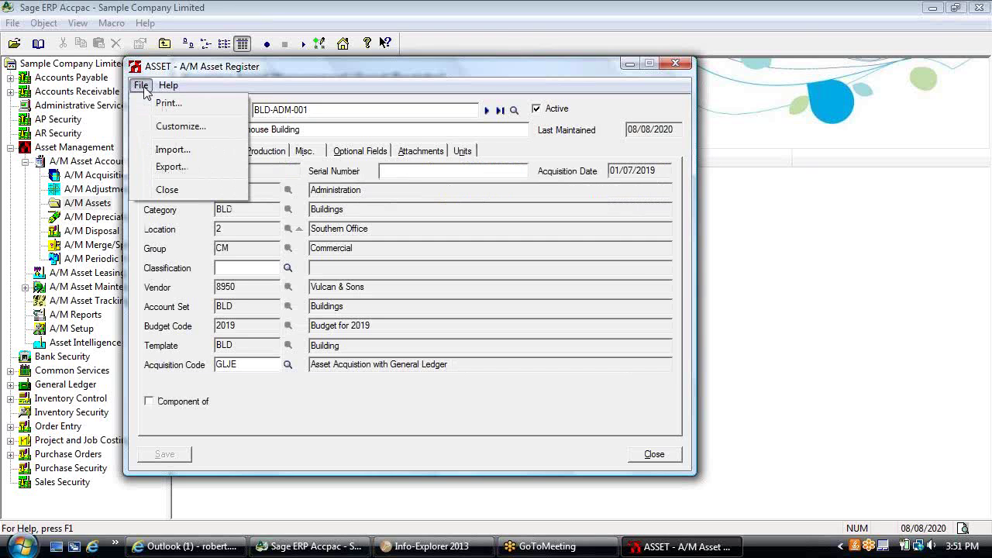
{"action": "left_click", "coordinate": [187, 149]}
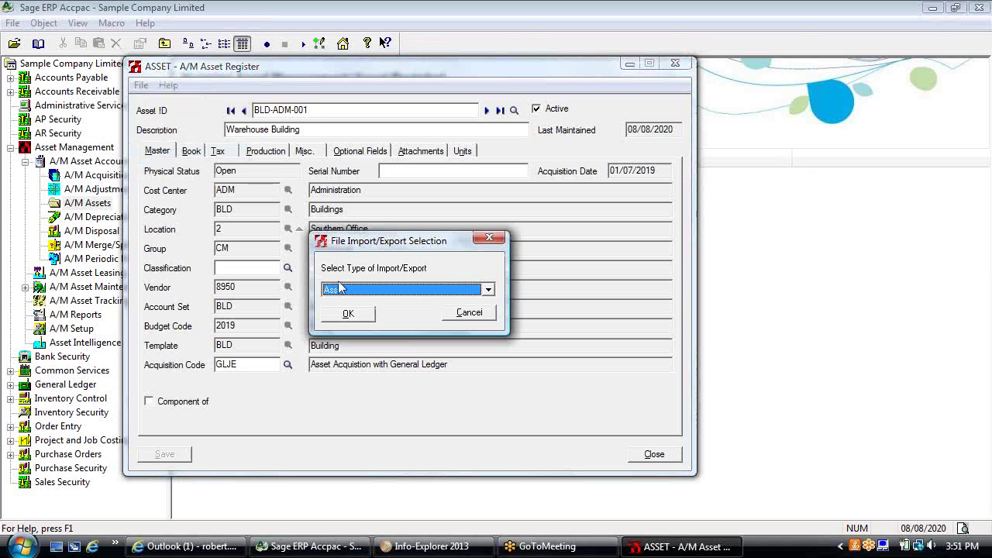
{"action": "left_click", "coordinate": [348, 313]}
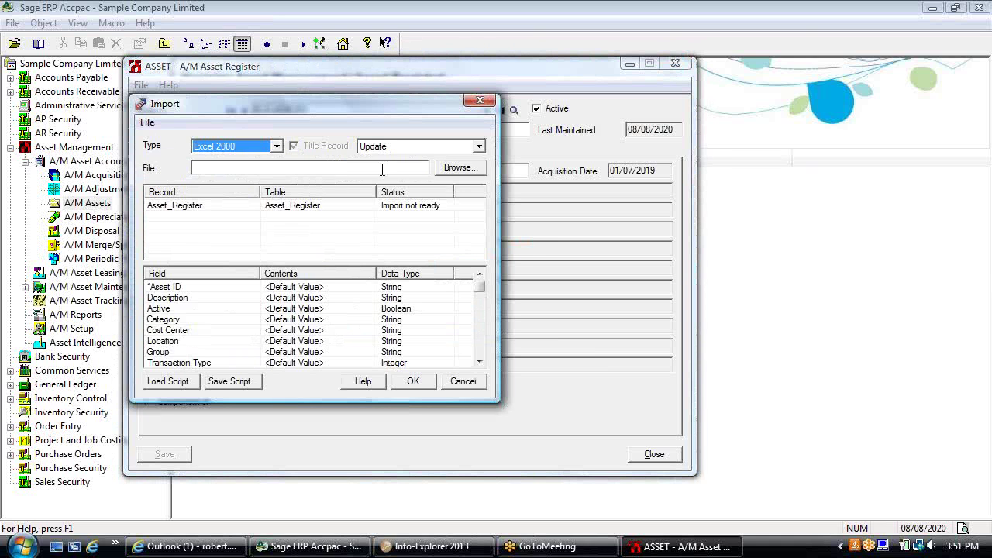
{"action": "left_click", "coordinate": [278, 146]}
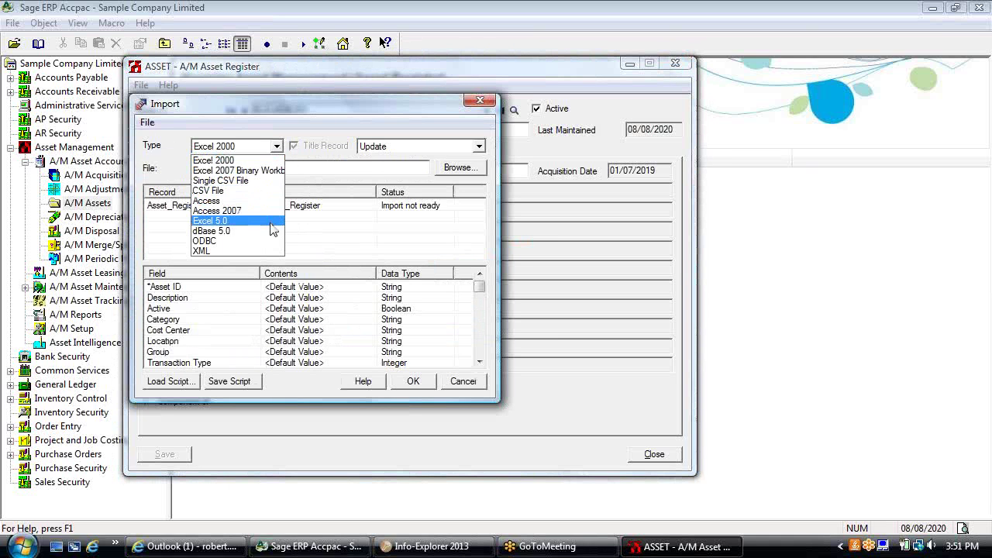
{"action": "left_click", "coordinate": [275, 147]}
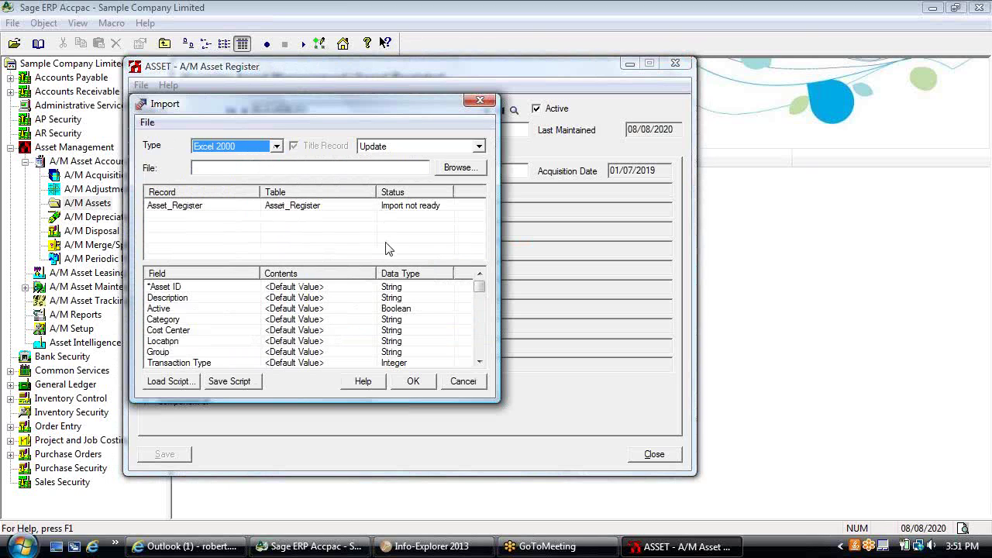
{"action": "left_click", "coordinate": [457, 381]}
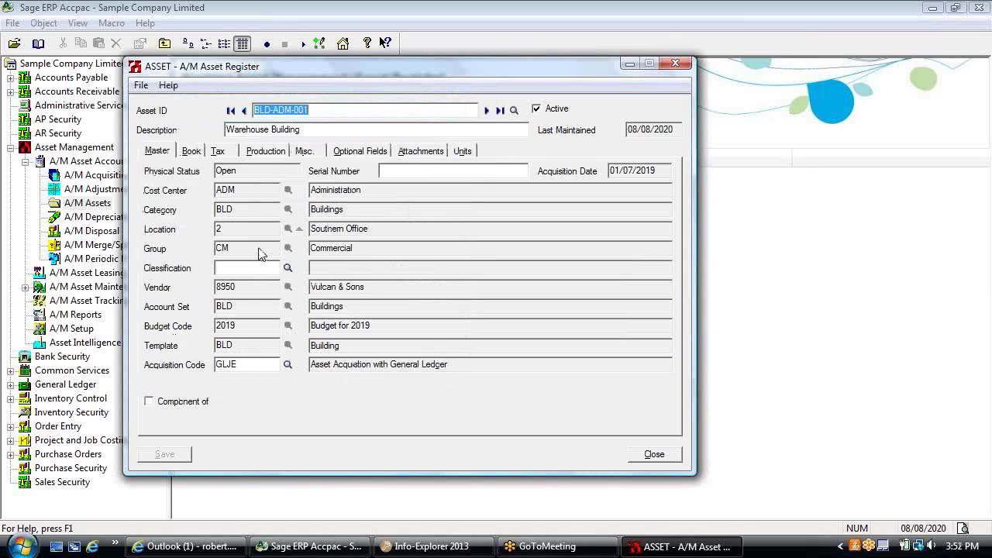
Step: Mark the Warehouse Building as a component of another asset to show the master ID fields, and clear the option again
{"action": "left_click", "coordinate": [149, 402]}
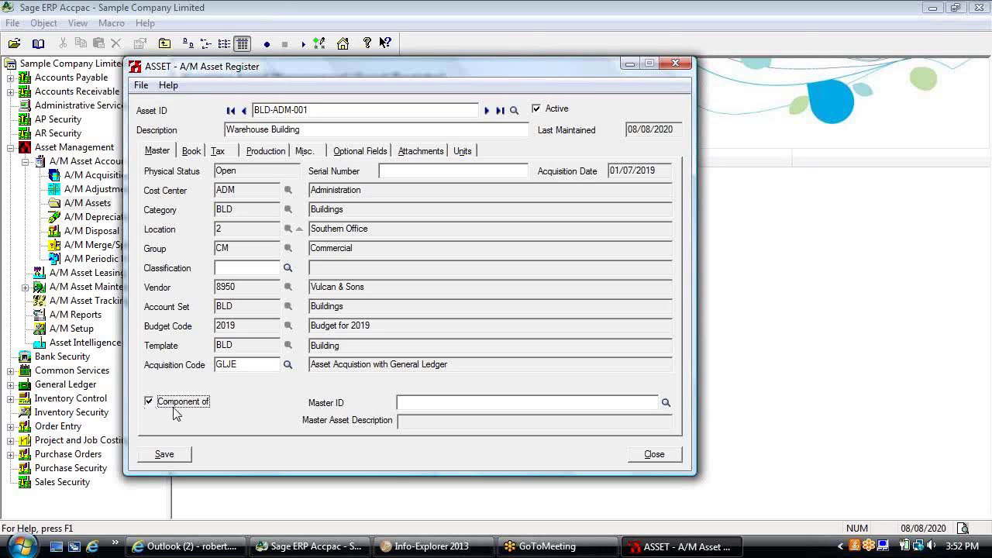
{"action": "left_click", "coordinate": [149, 402]}
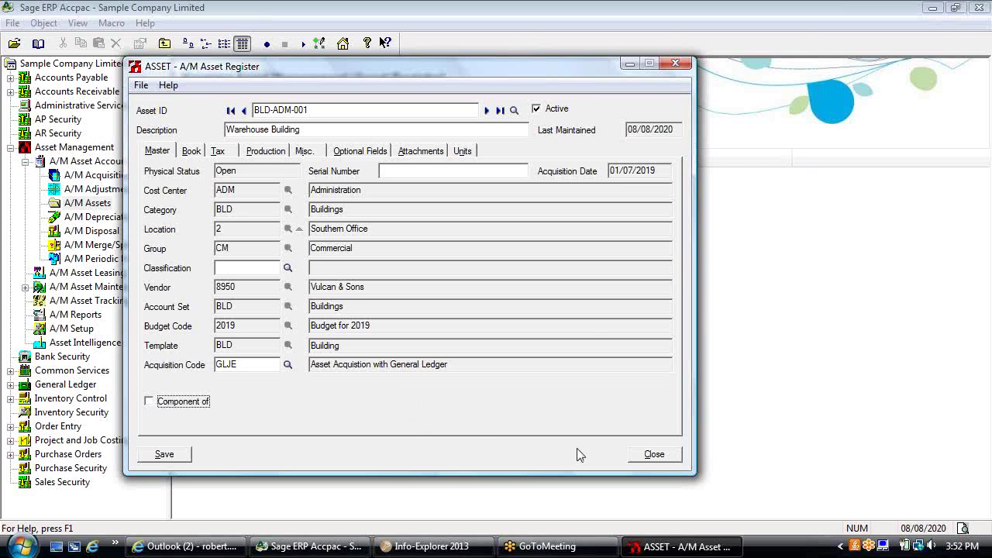
Step: Close the Asset Register and examine master asset EQP-MFG-121 with its components EQP-MFG-122 and EQP-MFG-123 in the Master/Component Inquiry
{"action": "left_click", "coordinate": [651, 454]}
{"action": "left_click", "coordinate": [473, 325]}
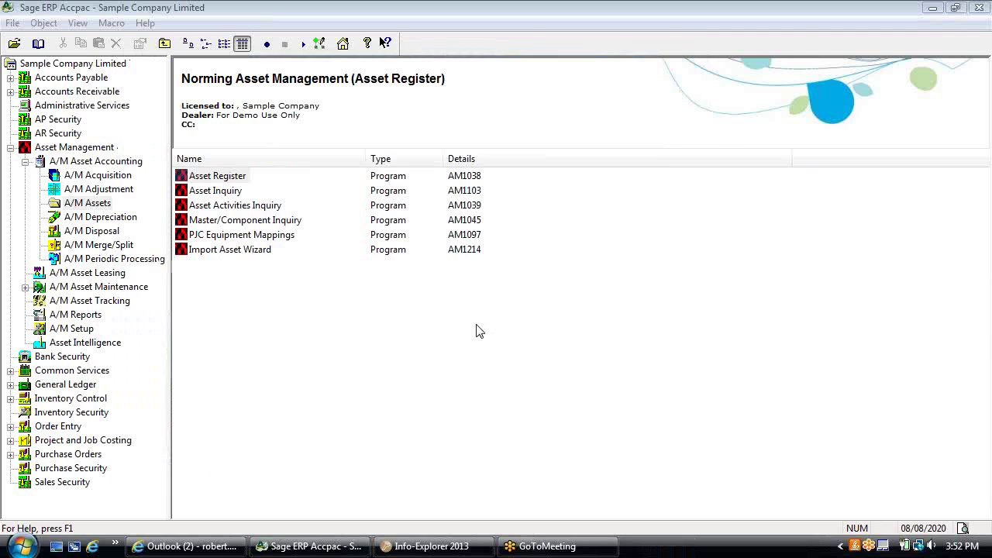
{"action": "double_click", "coordinate": [237, 224]}
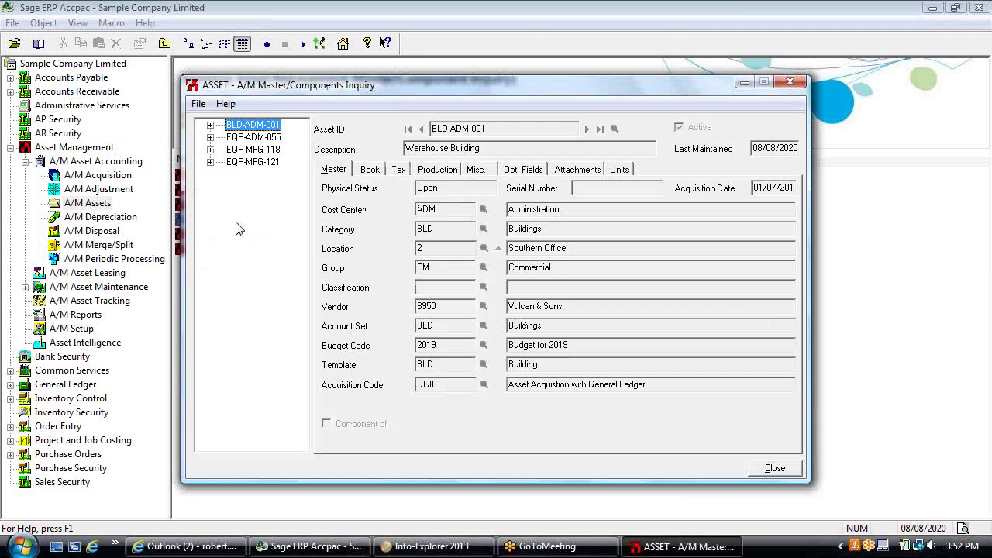
{"action": "left_click", "coordinate": [209, 162]}
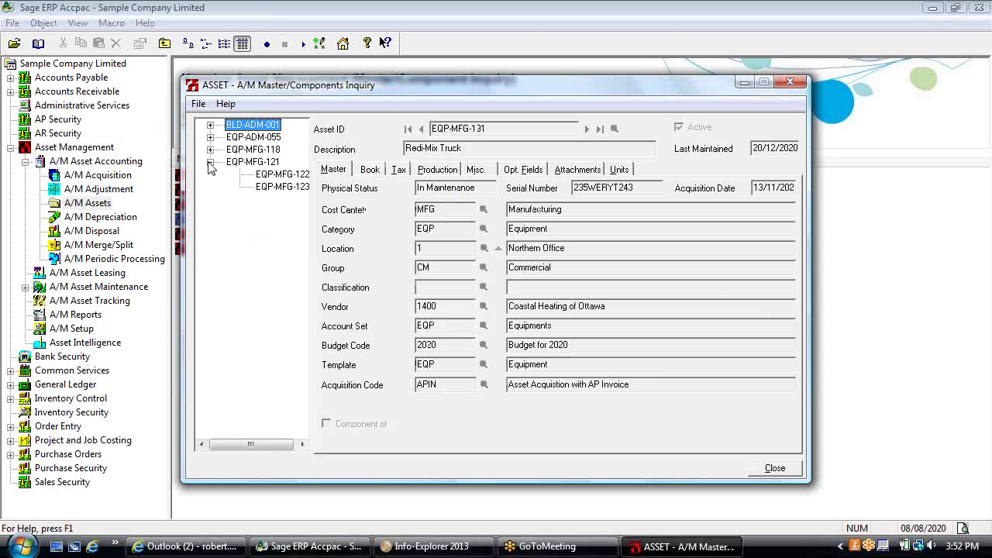
{"action": "left_click", "coordinate": [251, 151]}
{"action": "left_click", "coordinate": [252, 161]}
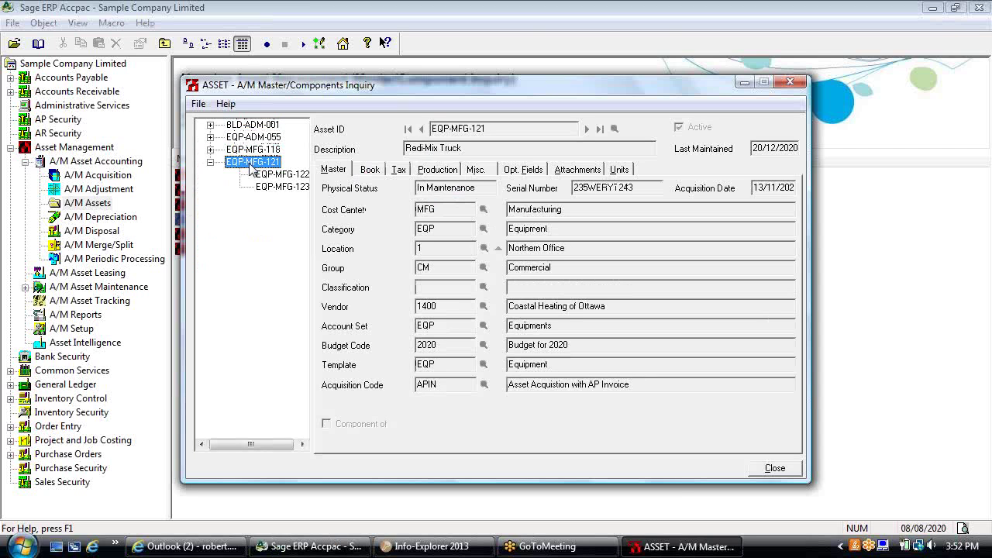
{"action": "left_click", "coordinate": [280, 176]}
{"action": "left_click", "coordinate": [282, 188]}
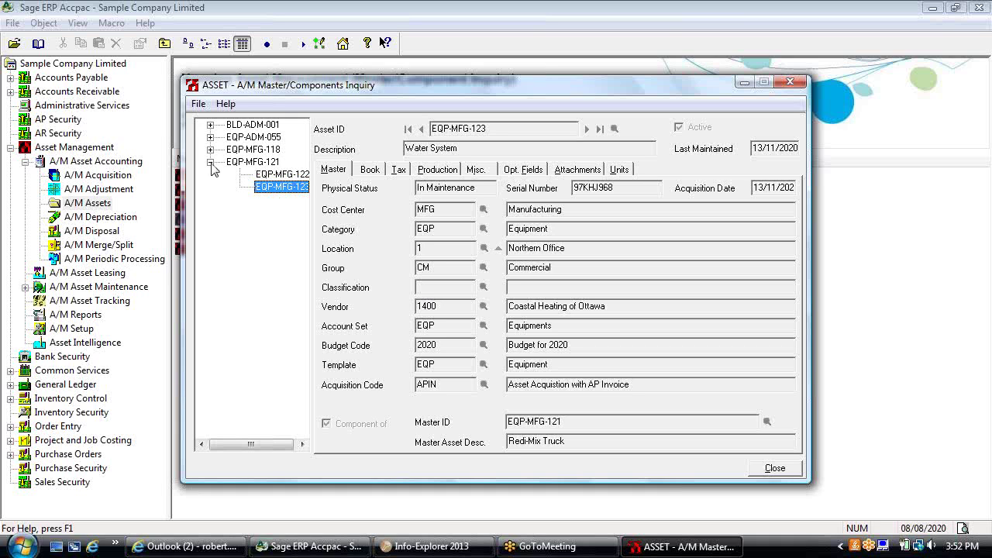
{"action": "left_click", "coordinate": [271, 175]}
{"action": "left_click", "coordinate": [276, 189]}
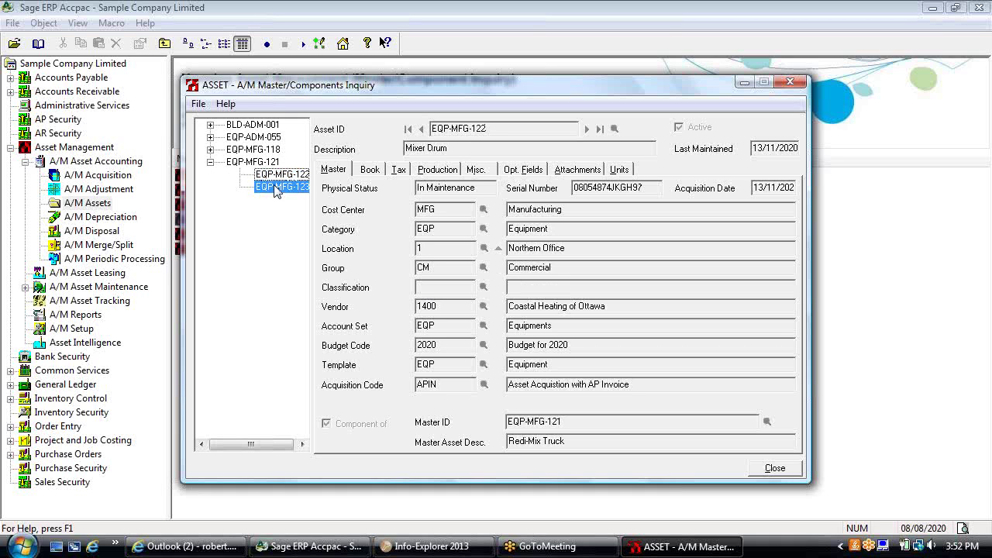
{"action": "left_click", "coordinate": [209, 162]}
Step: View the A/M Merge Entry and Split Entry forms, closing each without entering anything
{"action": "left_click", "coordinate": [123, 243]}
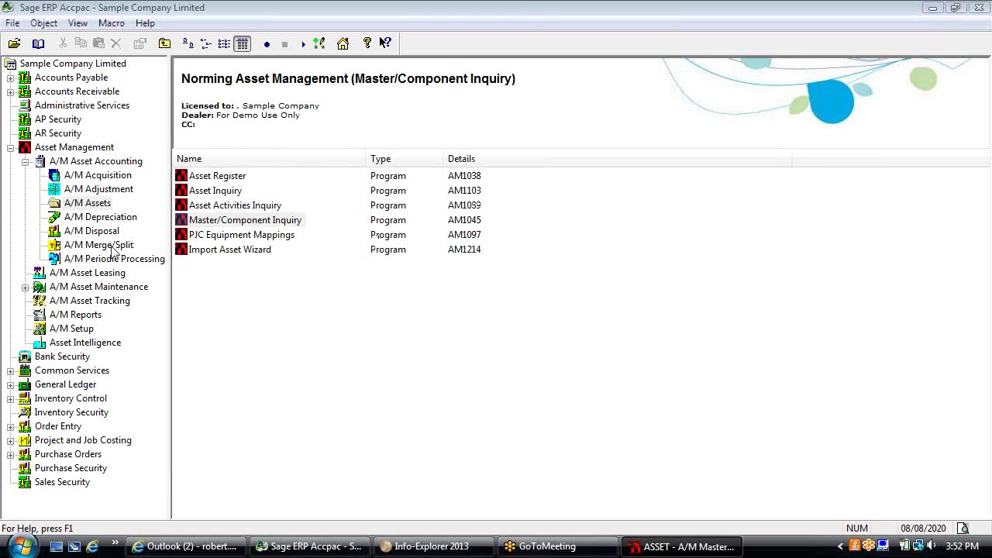
{"action": "double_click", "coordinate": [221, 191]}
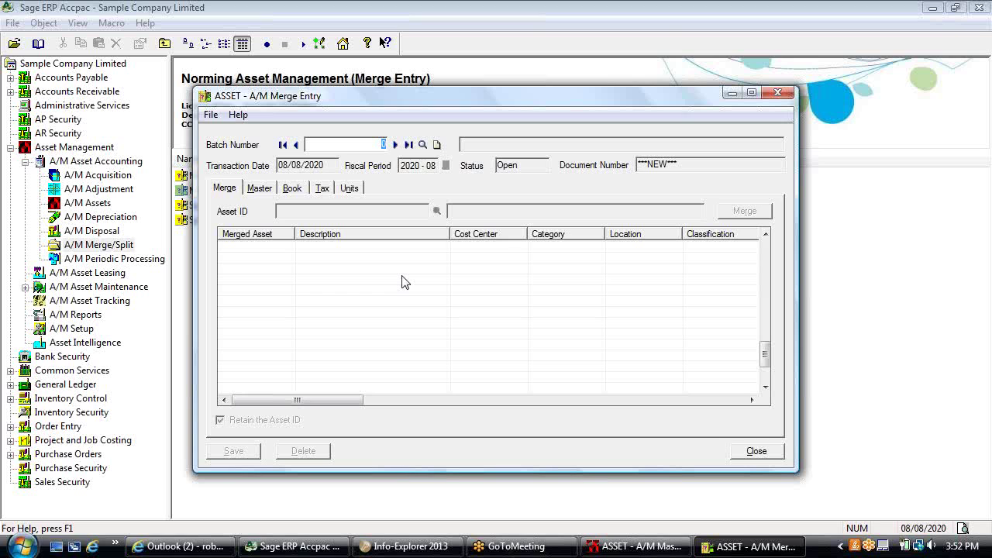
{"action": "left_click", "coordinate": [736, 454]}
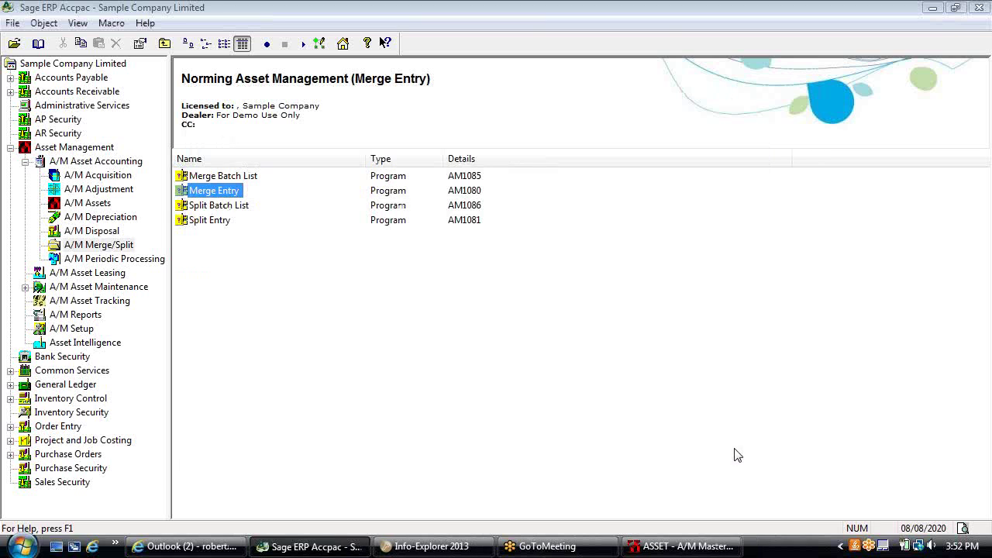
{"action": "double_click", "coordinate": [233, 222]}
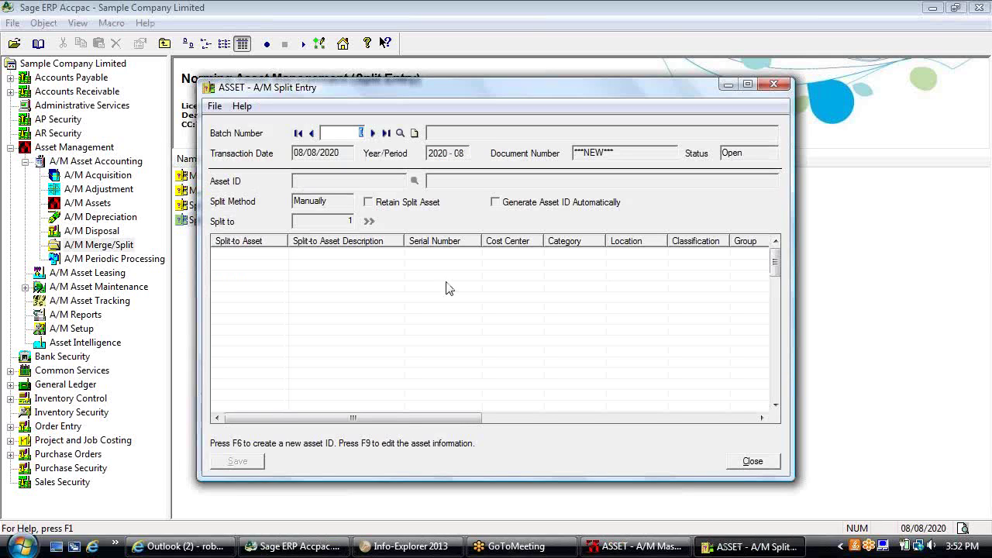
{"action": "left_click", "coordinate": [751, 461]}
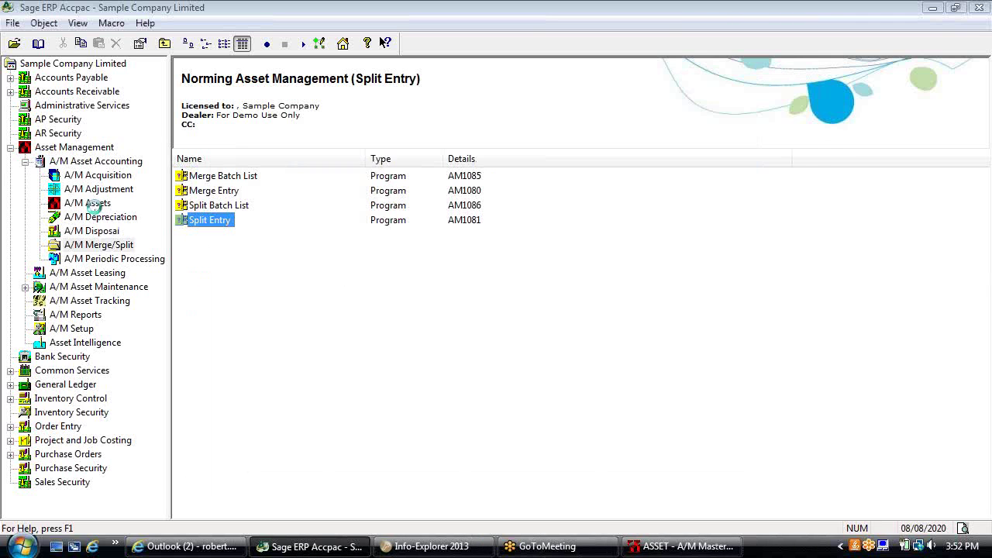
Step: Display all transactions of asset BLD-ADM-001 in the Asset Activities Inquiry and review the available transaction types
{"action": "left_click", "coordinate": [91, 204]}
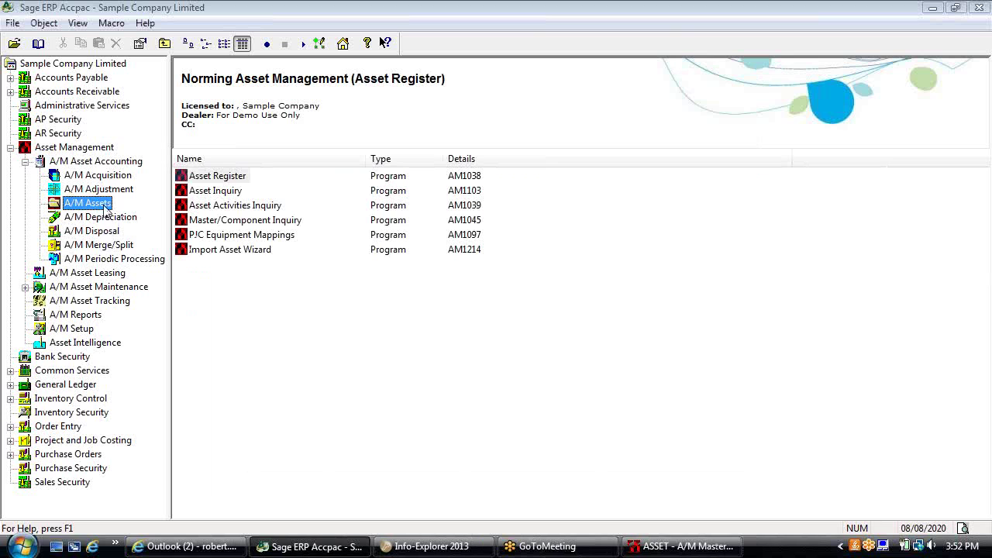
{"action": "double_click", "coordinate": [233, 205]}
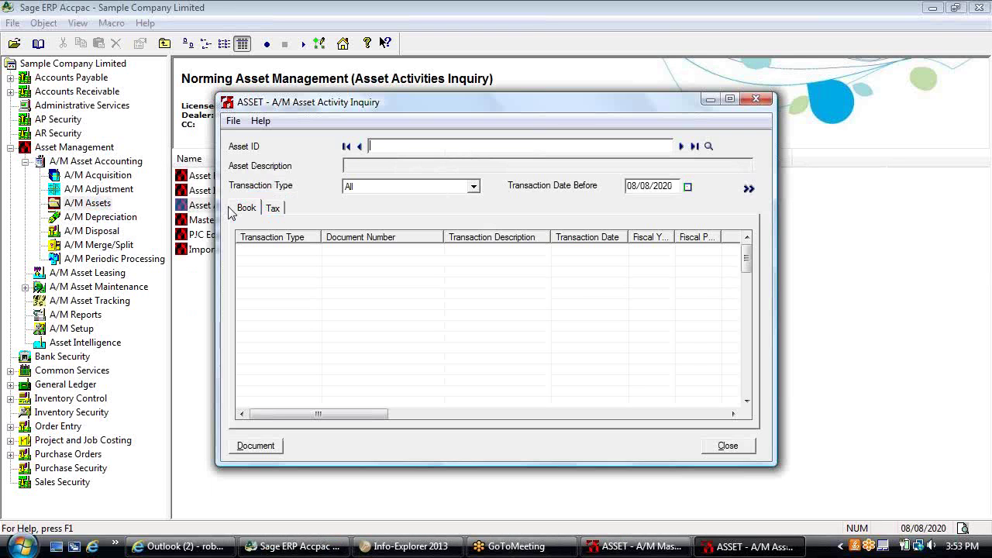
{"action": "left_click", "coordinate": [680, 145]}
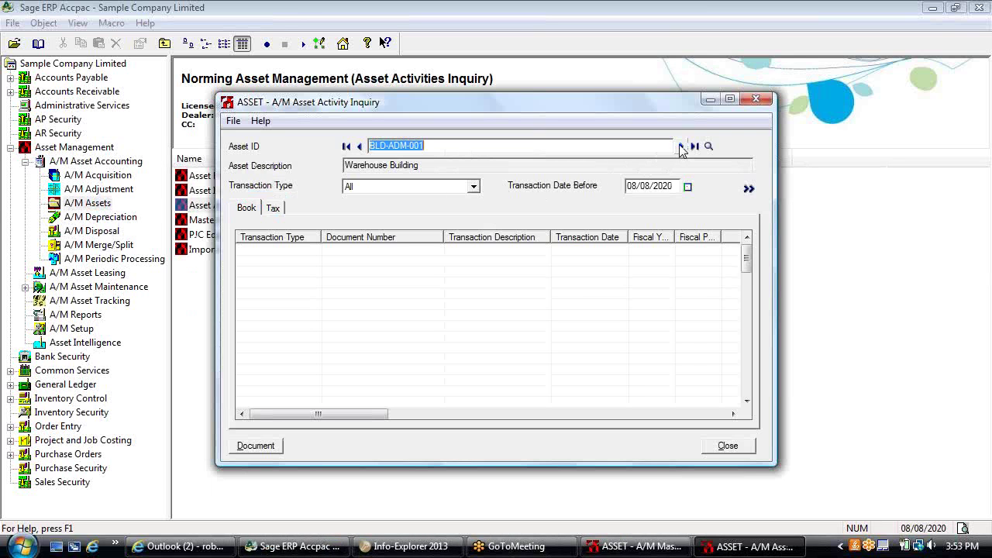
{"action": "left_click", "coordinate": [748, 191]}
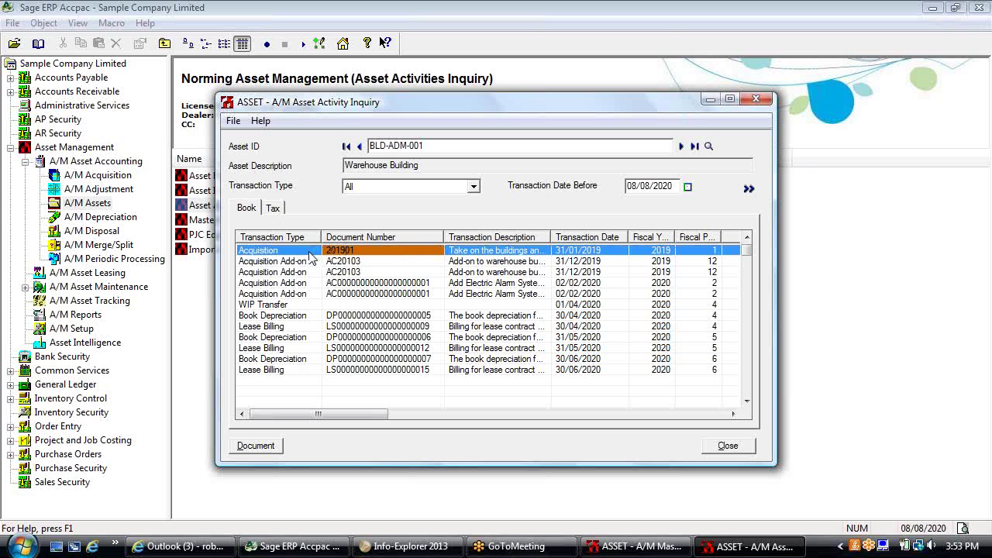
{"action": "left_click", "coordinate": [471, 188]}
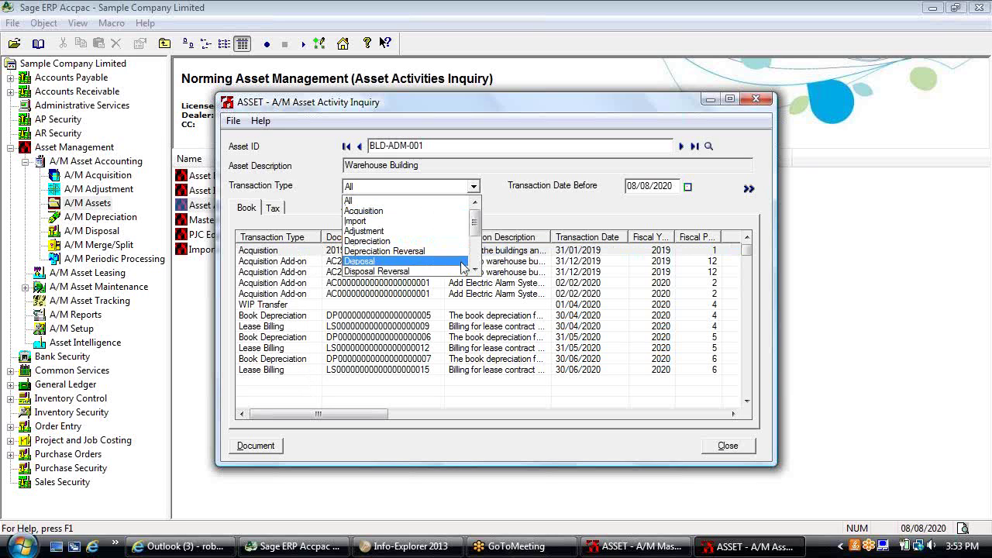
{"action": "left_click", "coordinate": [474, 187]}
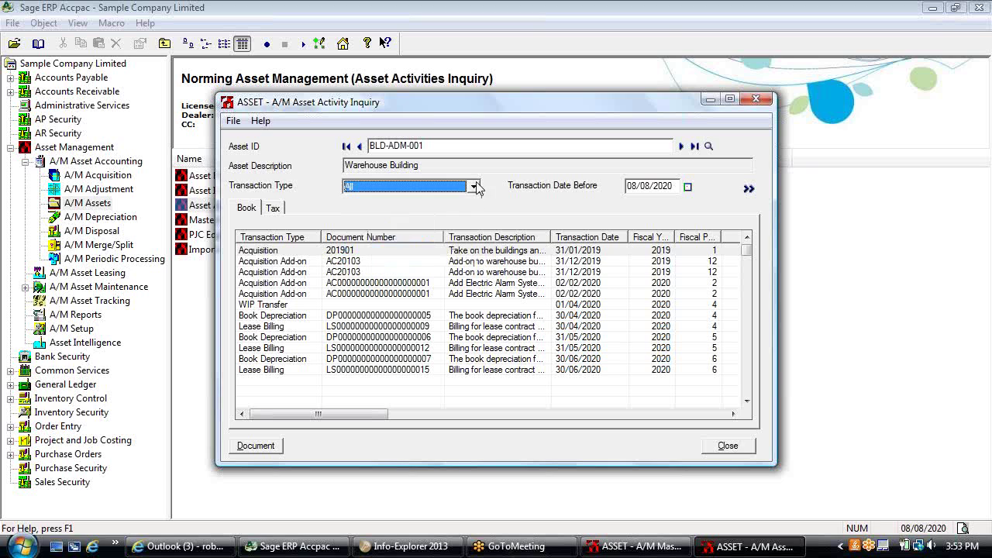
Step: View the source acquisition entry of add-on document AC20103, and close it and the activity inquiry
{"action": "left_click", "coordinate": [297, 267]}
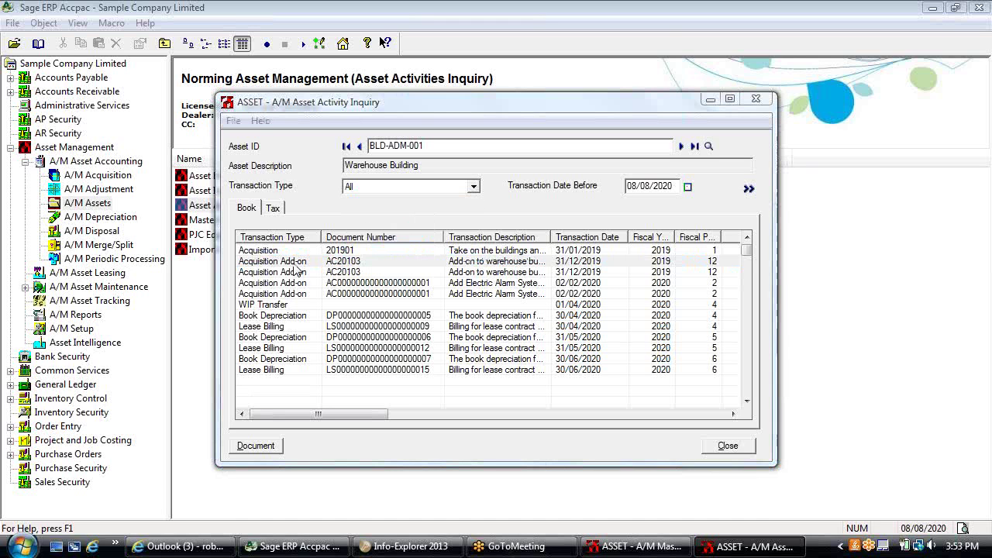
{"action": "double_click", "coordinate": [386, 259]}
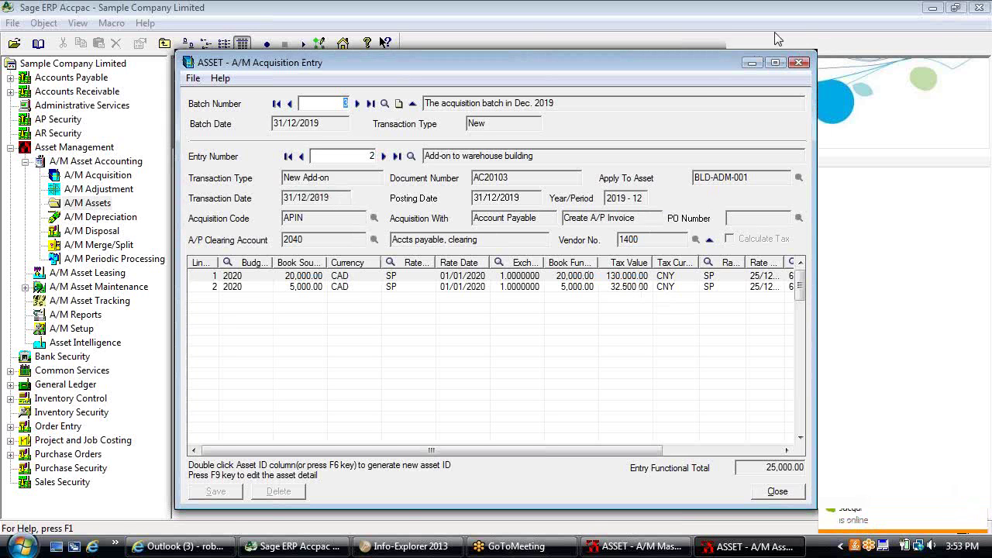
{"action": "left_click", "coordinate": [777, 491]}
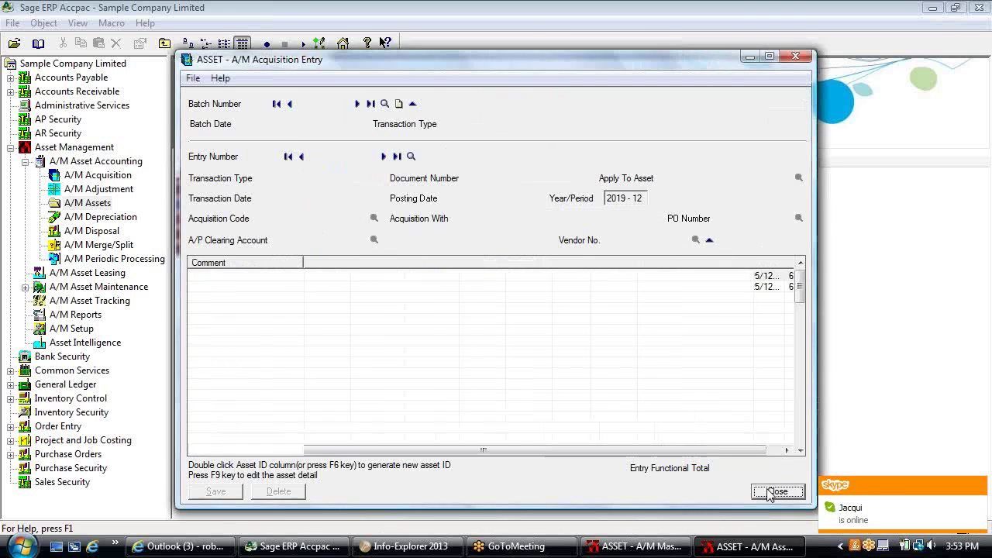
{"action": "left_click", "coordinate": [728, 441]}
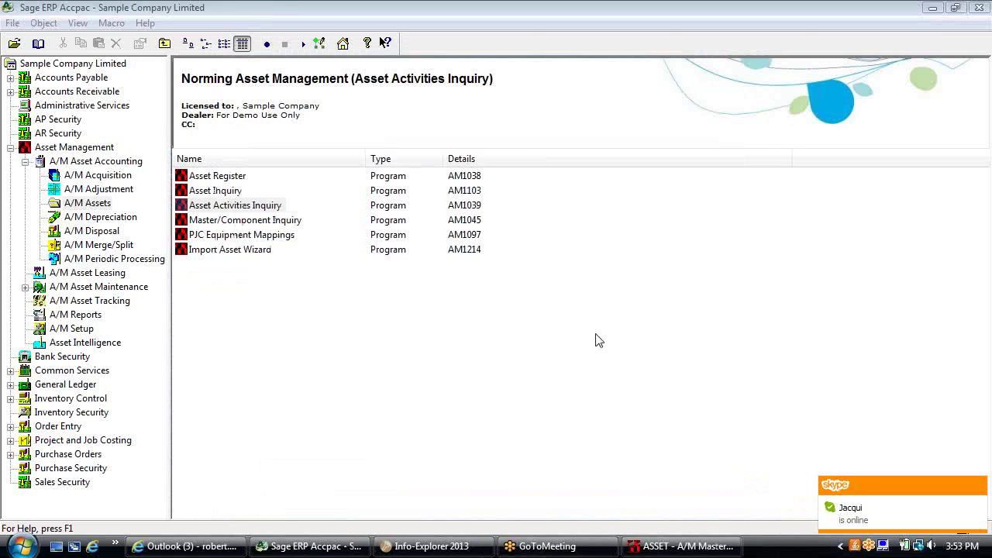
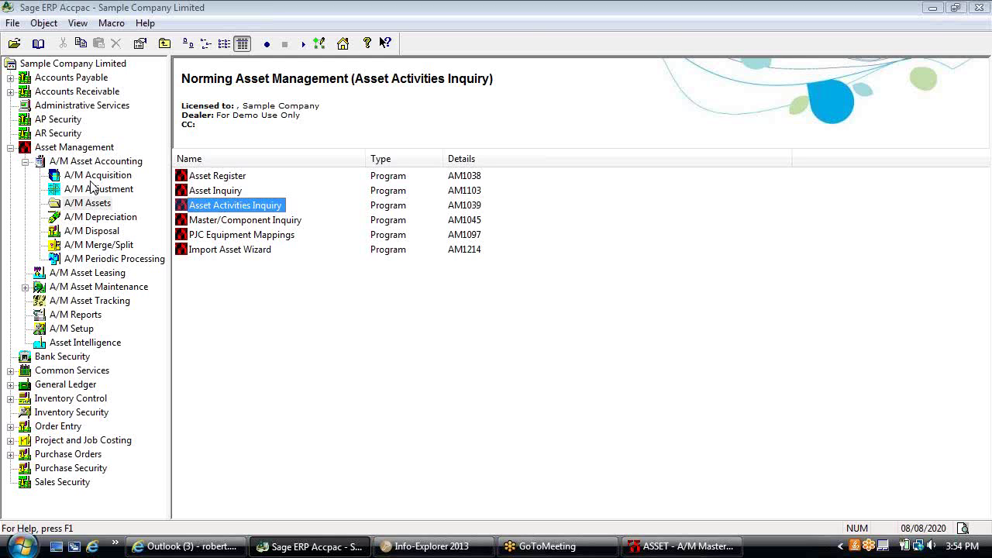
Step: Create a new acquisition batch in A/M Acquisition Entry with the description "Purchase of New Equipment"
{"action": "left_click", "coordinate": [71, 441]}
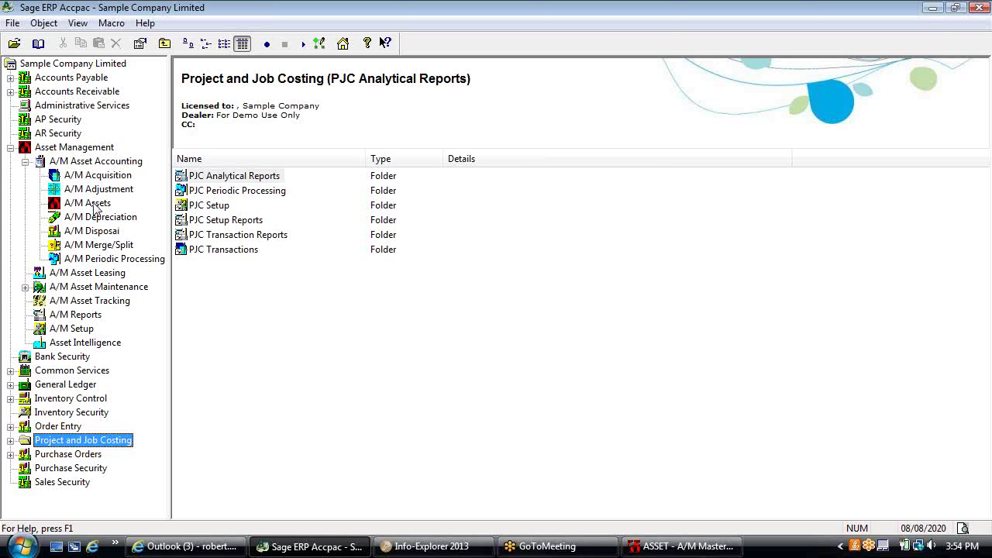
{"action": "left_click", "coordinate": [120, 175]}
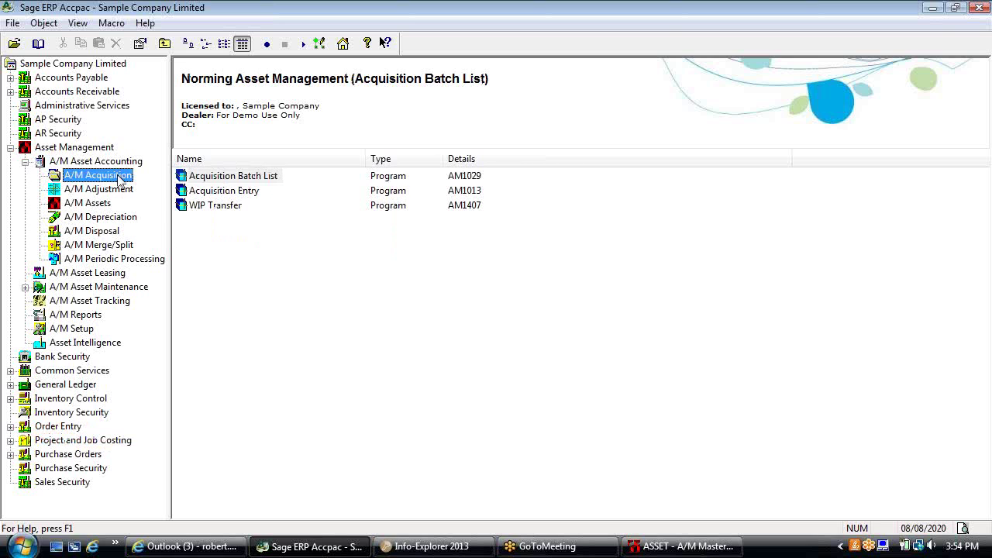
{"action": "double_click", "coordinate": [222, 191]}
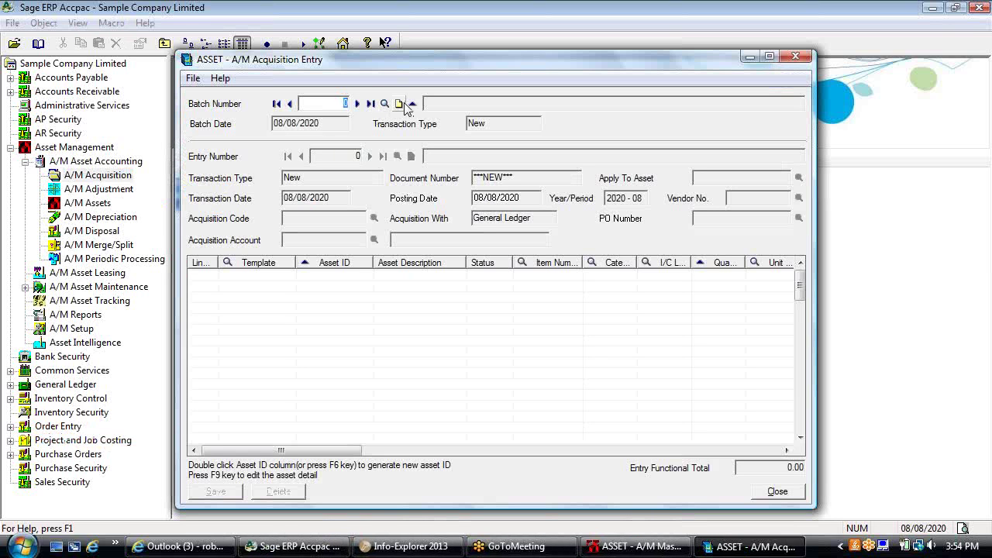
{"action": "left_click", "coordinate": [400, 103]}
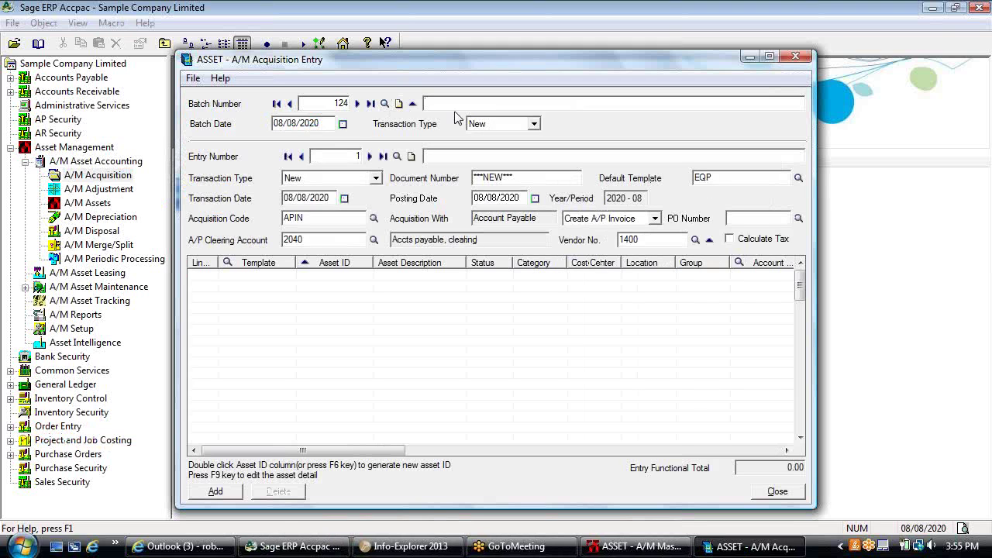
{"action": "type", "text": "Purchase of New Equipment"}
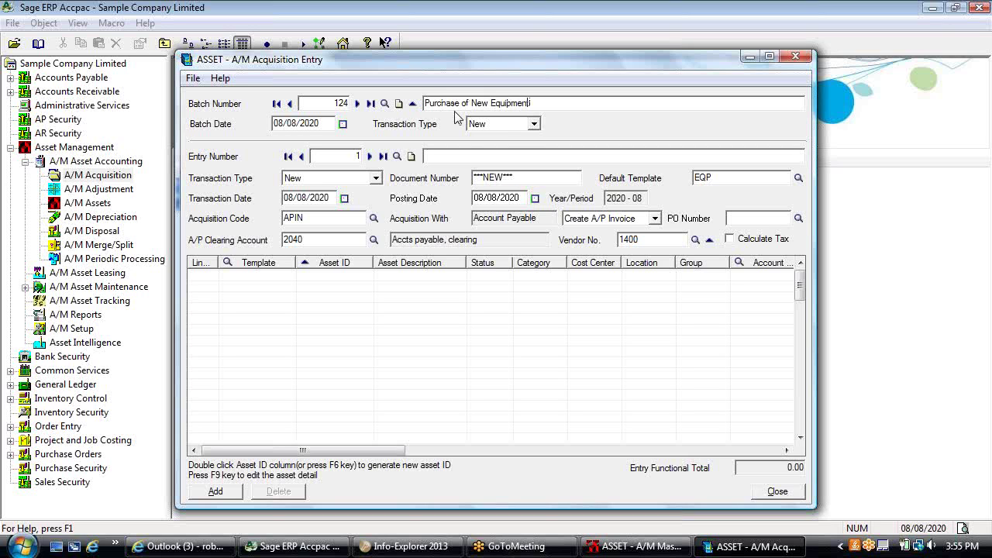
{"action": "key", "text": "Tab"}
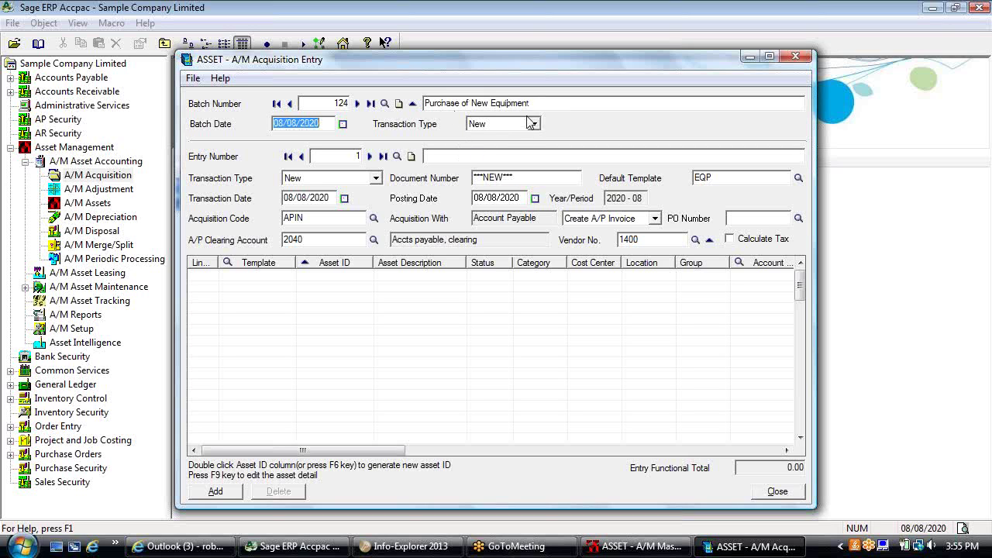
Step: Copy the batch description "Purchase of New Equipment" into the description of entry 1
{"action": "key", "text": "shift+Tab"}
{"action": "key", "text": "ctrl+c"}
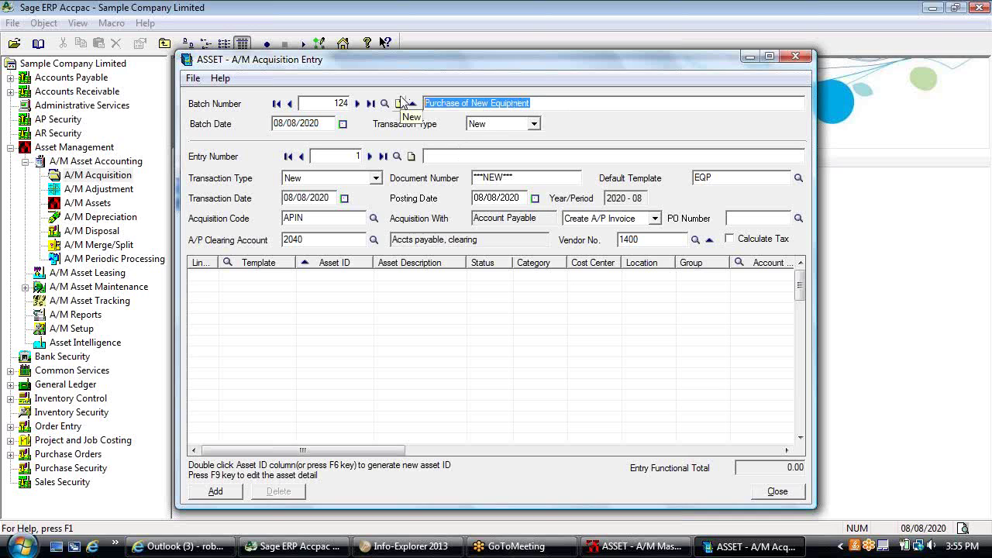
{"action": "left_click", "coordinate": [454, 155]}
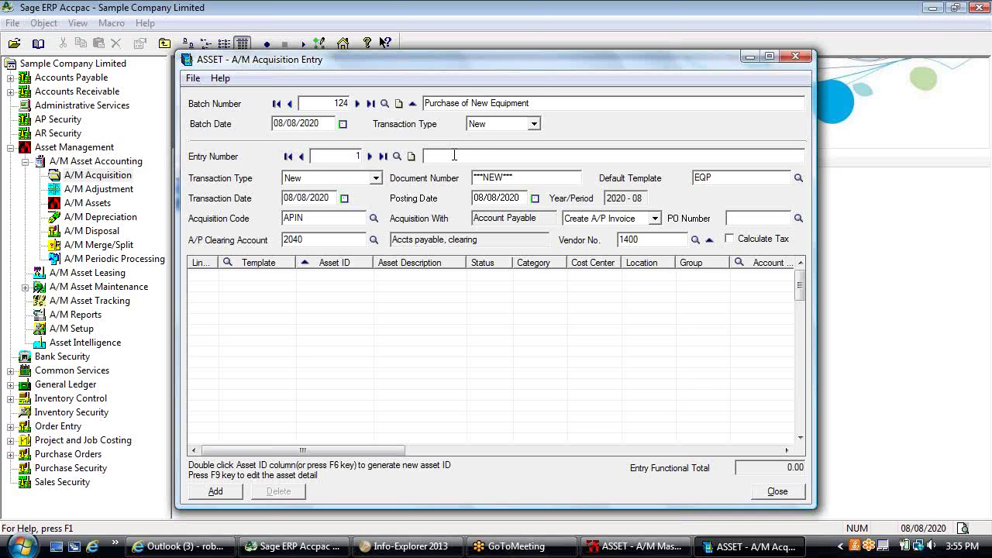
{"action": "key", "text": "ctrl+v"}
{"action": "key", "text": "Tab"}
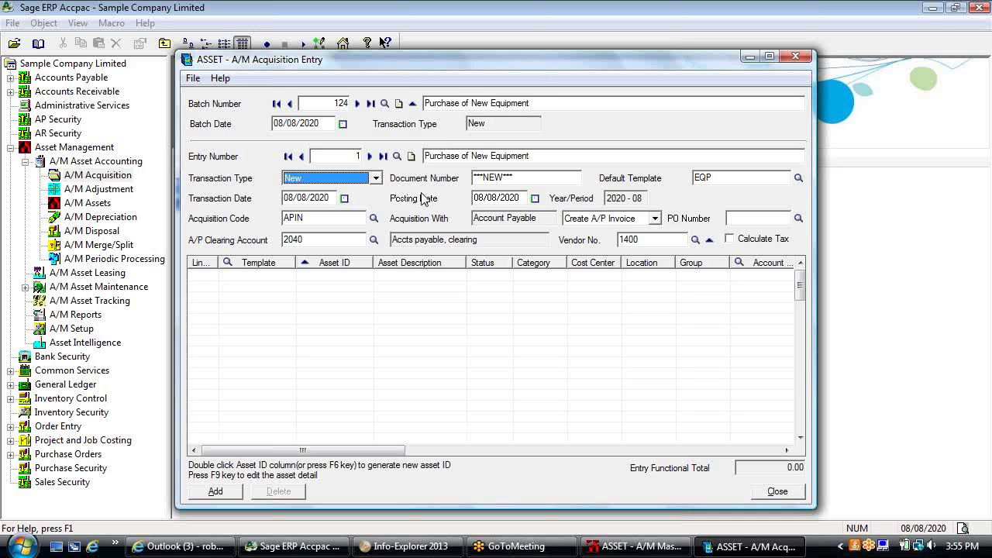
Step: Review the entry's transaction types, keep New, and add a detail line using the default template EQP
{"action": "left_click", "coordinate": [375, 179]}
{"action": "left_click", "coordinate": [375, 183]}
{"action": "left_click", "coordinate": [376, 179]}
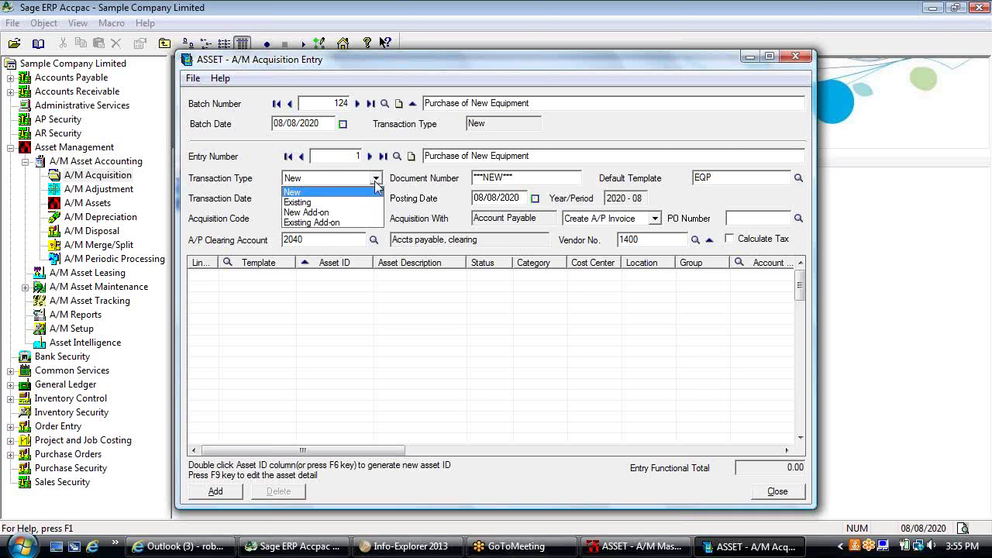
{"action": "left_click", "coordinate": [380, 183]}
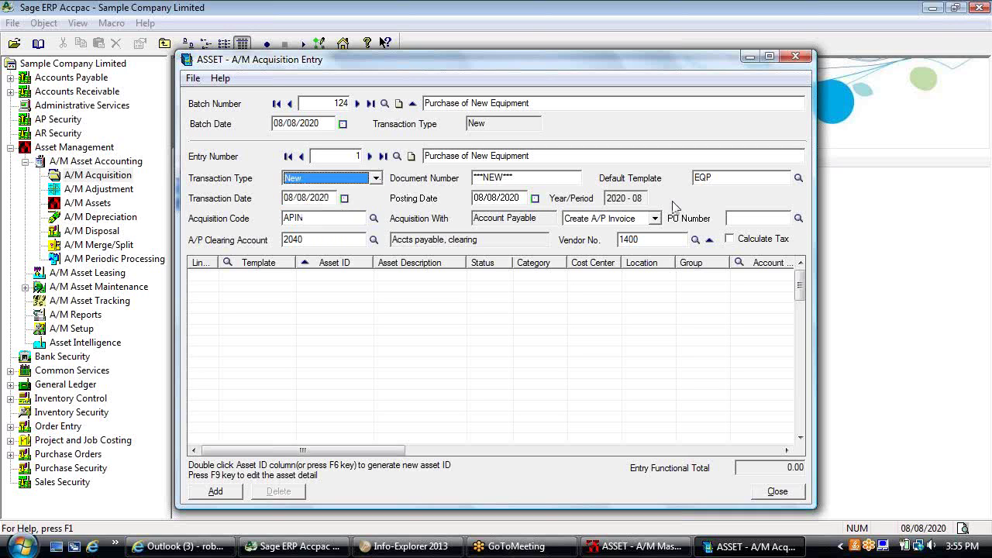
{"action": "left_click", "coordinate": [711, 179]}
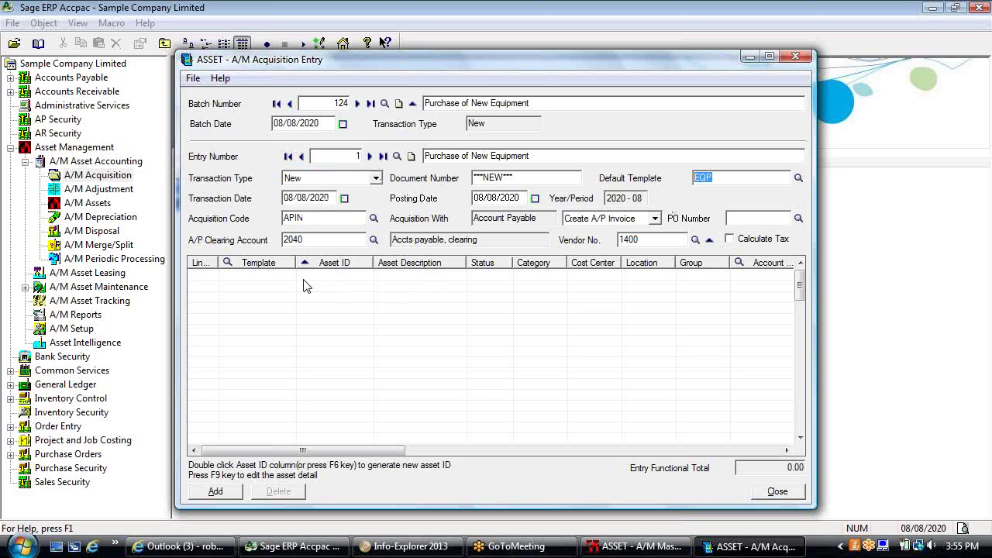
{"action": "left_click", "coordinate": [269, 287]}
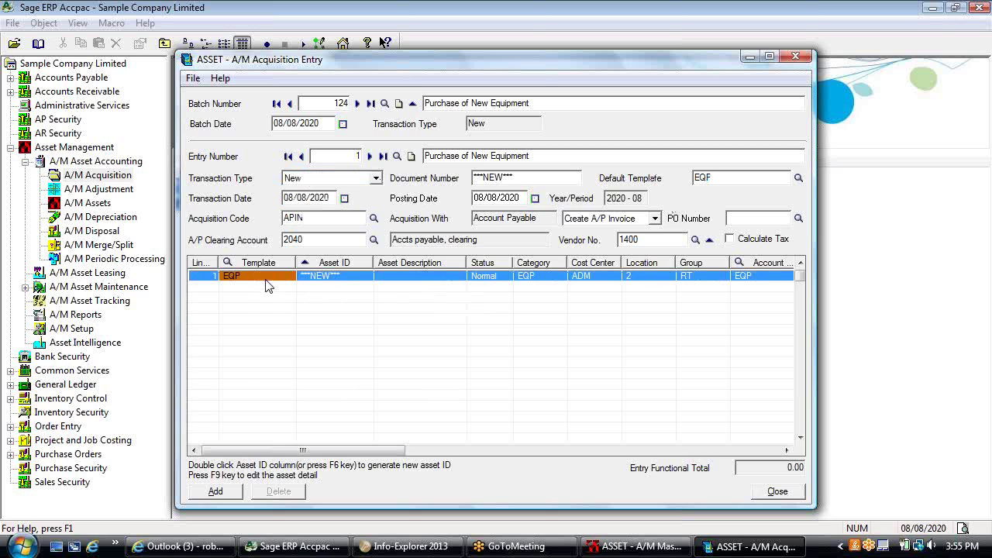
Step: Set the status of detail line 1 to WIP
{"action": "left_click", "coordinate": [498, 280]}
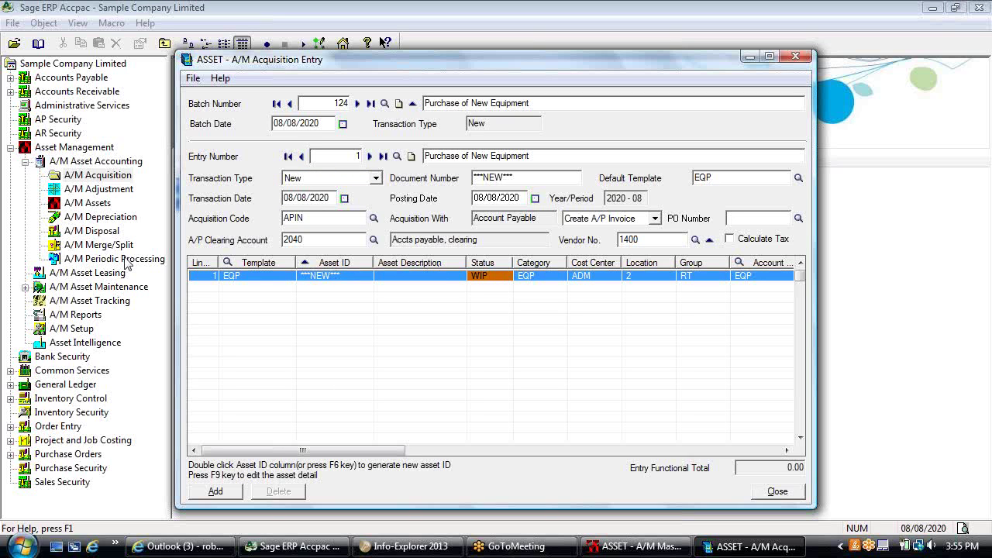
Step: Review the general ledger accounts of account set BLD, look up its Work in Progress account, and close the account sets without changes
{"action": "left_click", "coordinate": [72, 329]}
{"action": "double_click", "coordinate": [224, 193]}
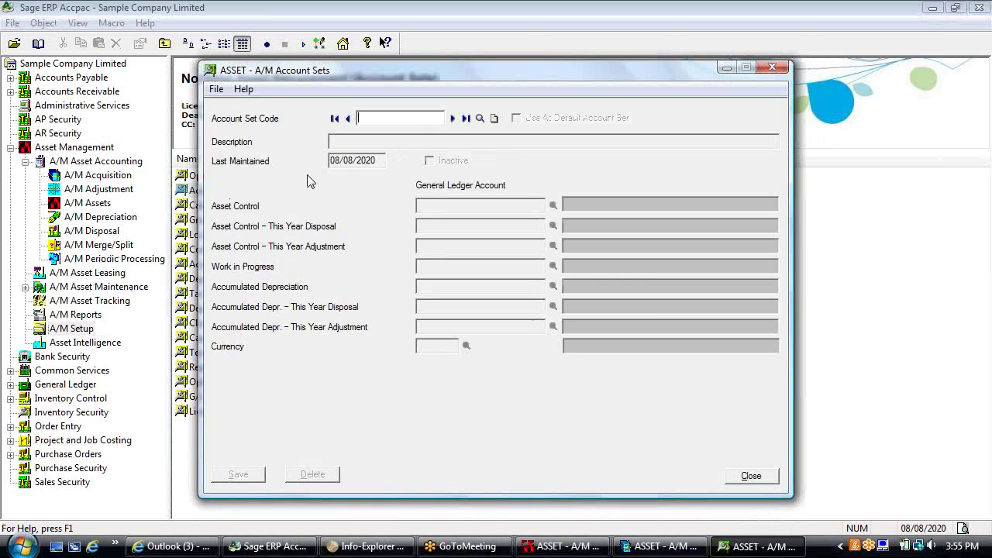
{"action": "left_click", "coordinate": [453, 117]}
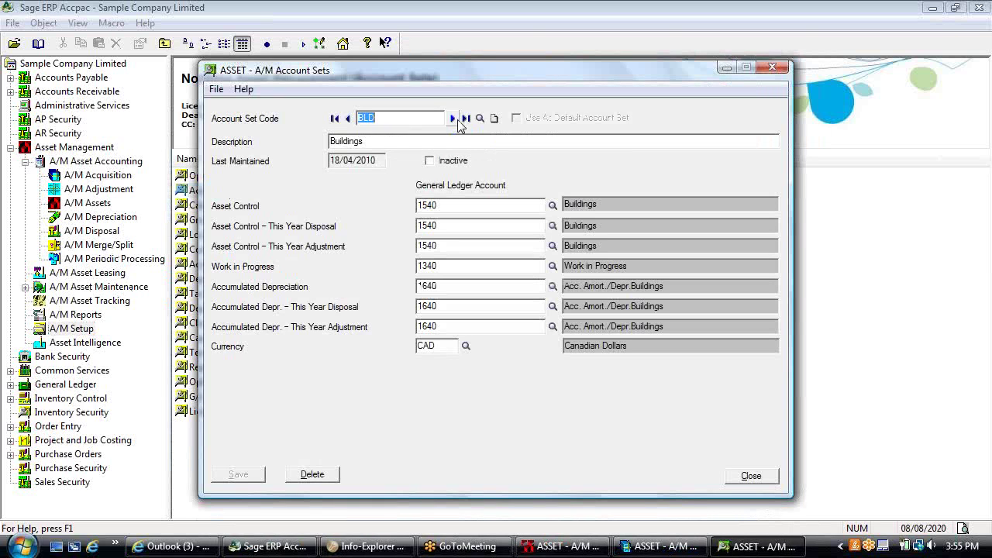
{"action": "left_click", "coordinate": [445, 207]}
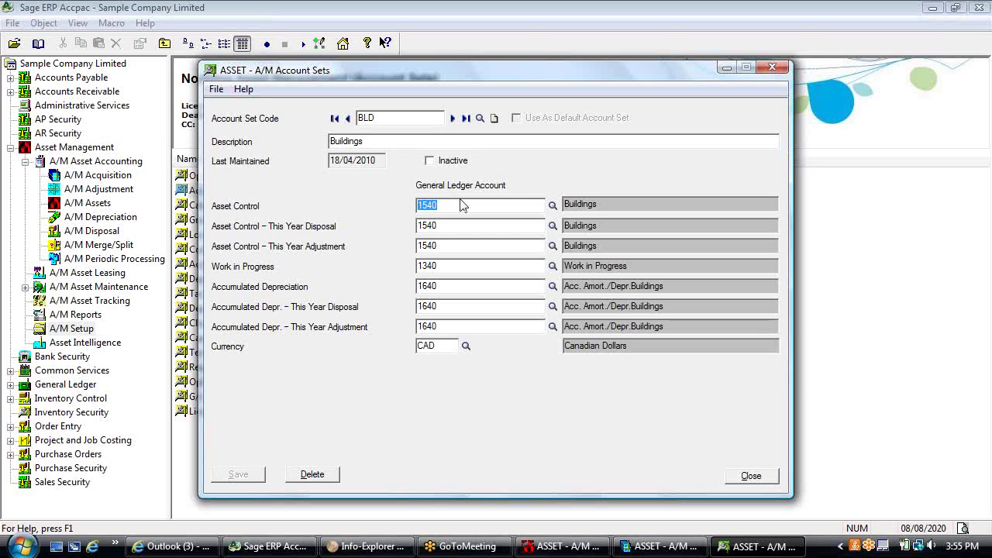
{"action": "double_click", "coordinate": [442, 265]}
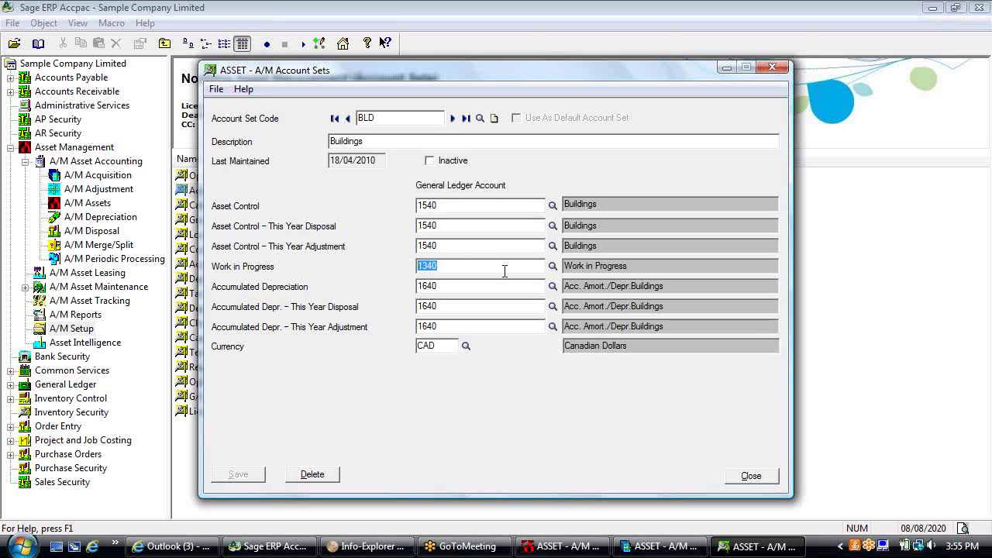
{"action": "left_click", "coordinate": [554, 267]}
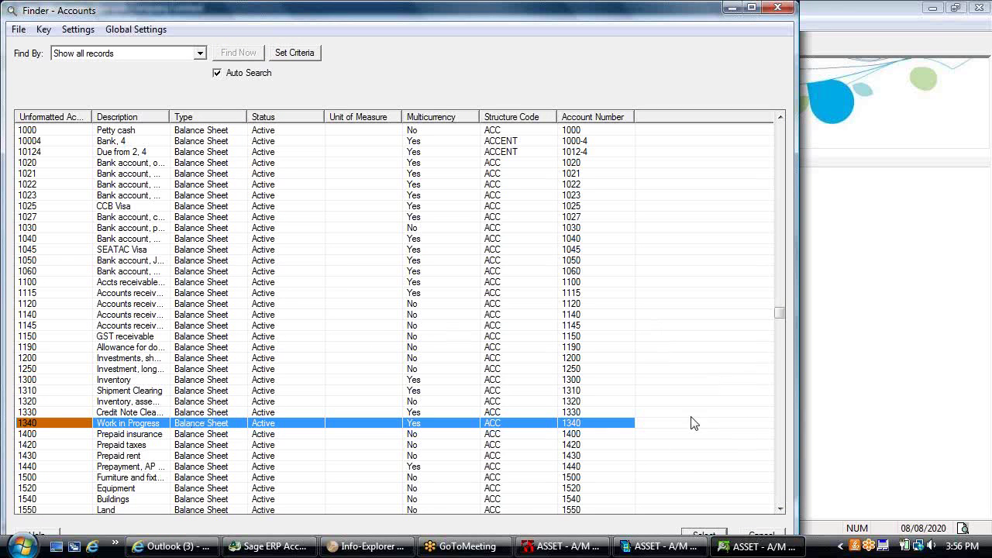
{"action": "left_click", "coordinate": [756, 534]}
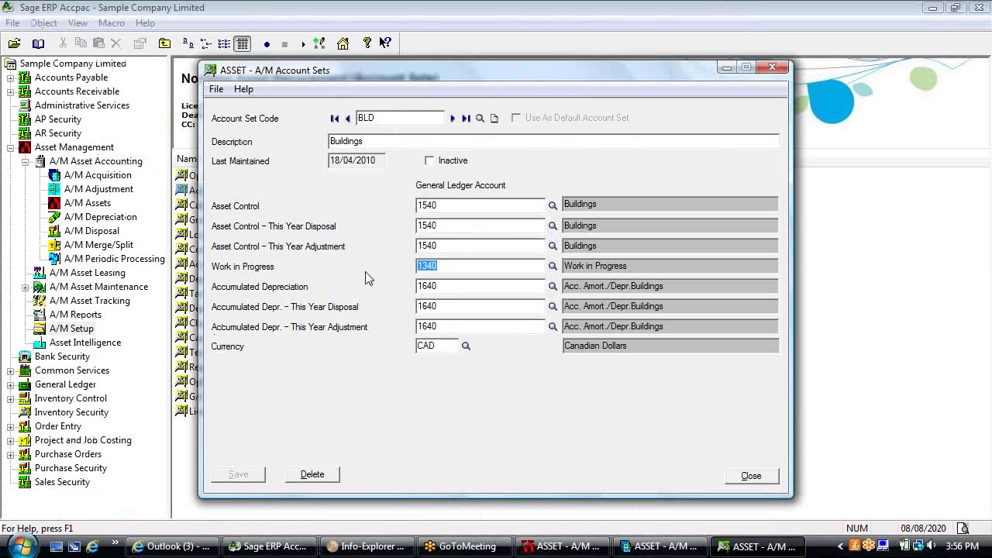
{"action": "left_click", "coordinate": [744, 479]}
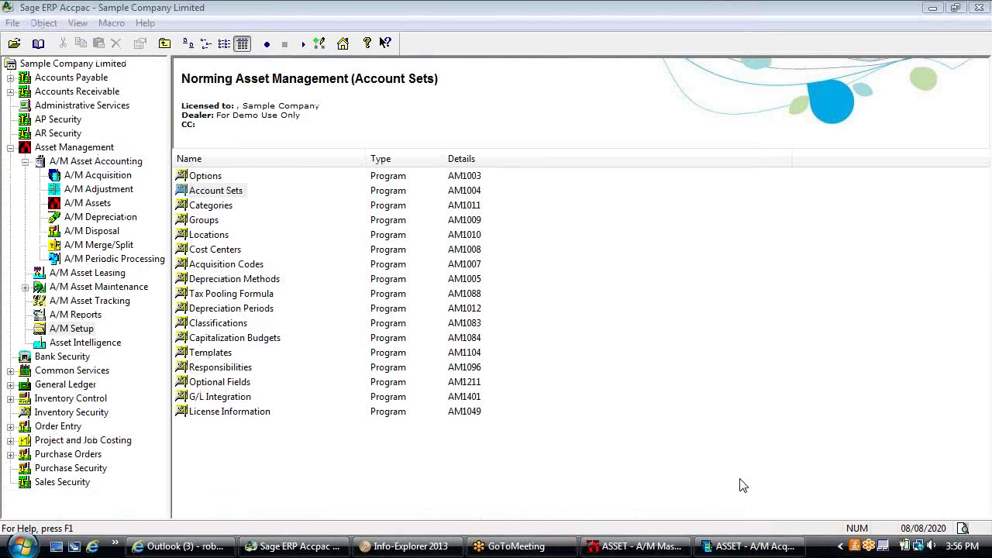
Step: View the WIP Transfer form with its WIP to Asset transfer type, and close it without proceeding
{"action": "left_click", "coordinate": [112, 176]}
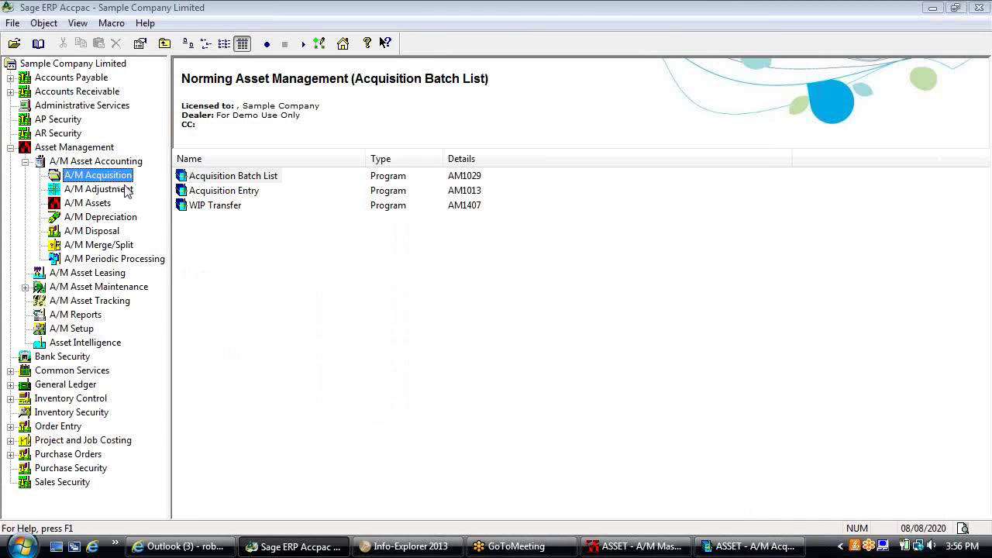
{"action": "double_click", "coordinate": [210, 208]}
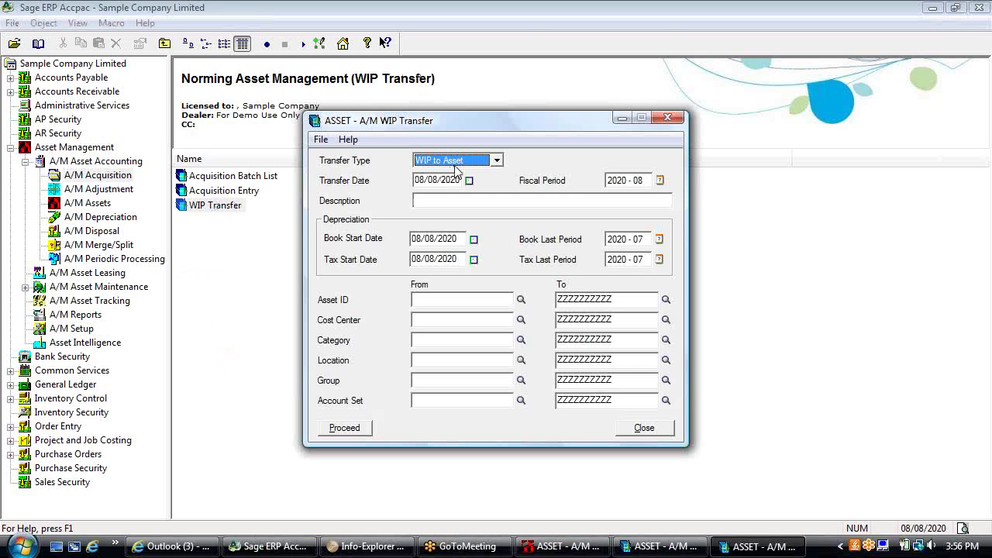
{"action": "left_click", "coordinate": [642, 430]}
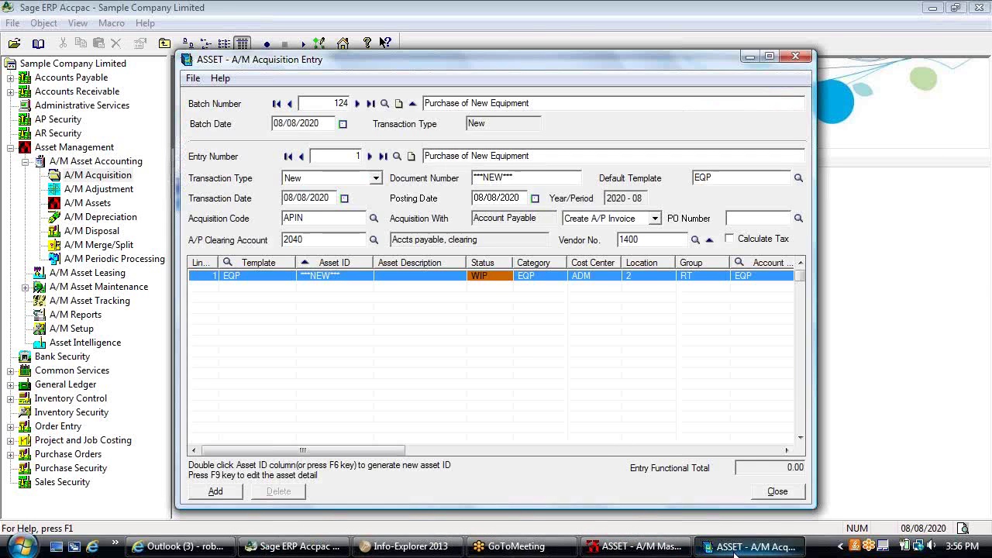
Step: Set the acquisition line's status back to Normal and generate a new asset ID for it
{"action": "double_click", "coordinate": [482, 277]}
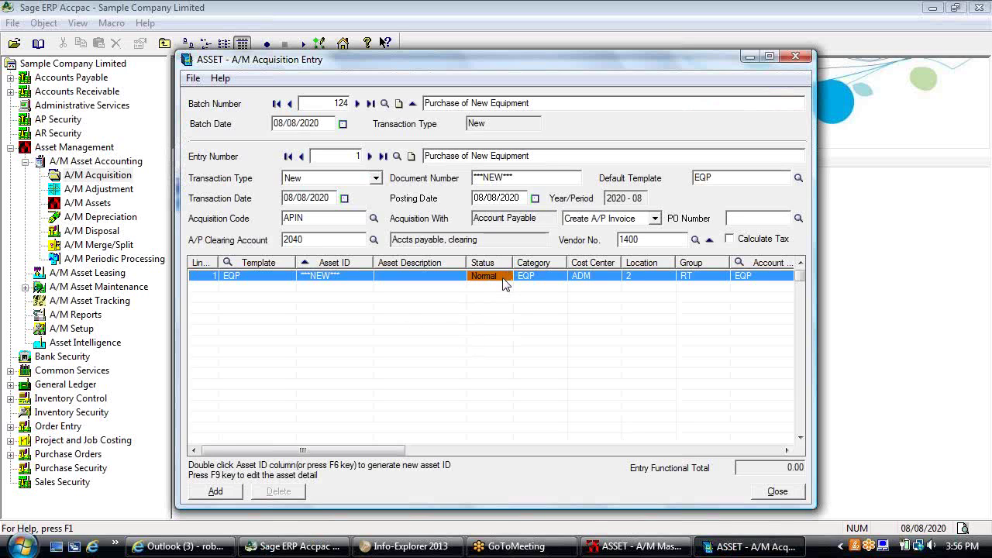
{"action": "double_click", "coordinate": [310, 275]}
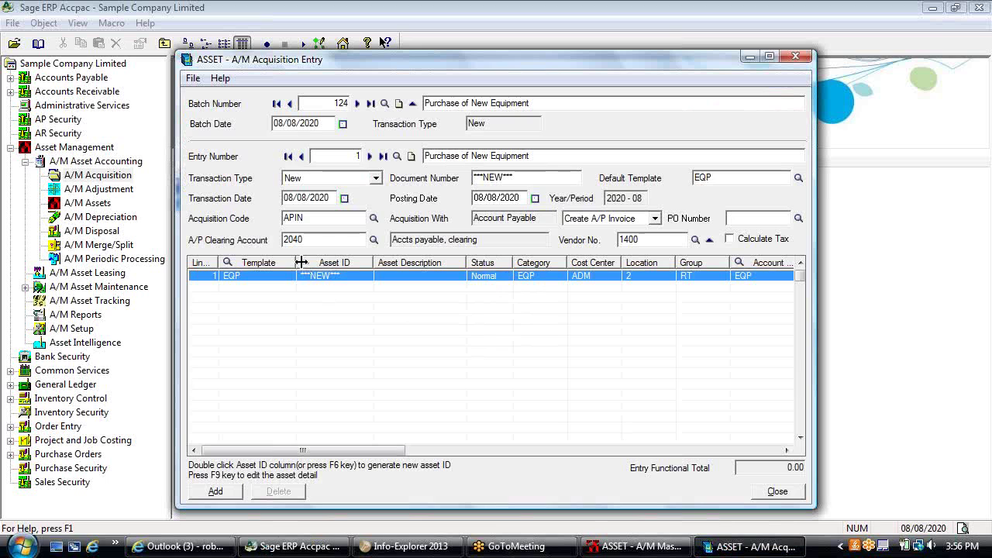
Step: Enter "New Equipment" as the asset description of detail line 1
{"action": "left_click", "coordinate": [401, 279]}
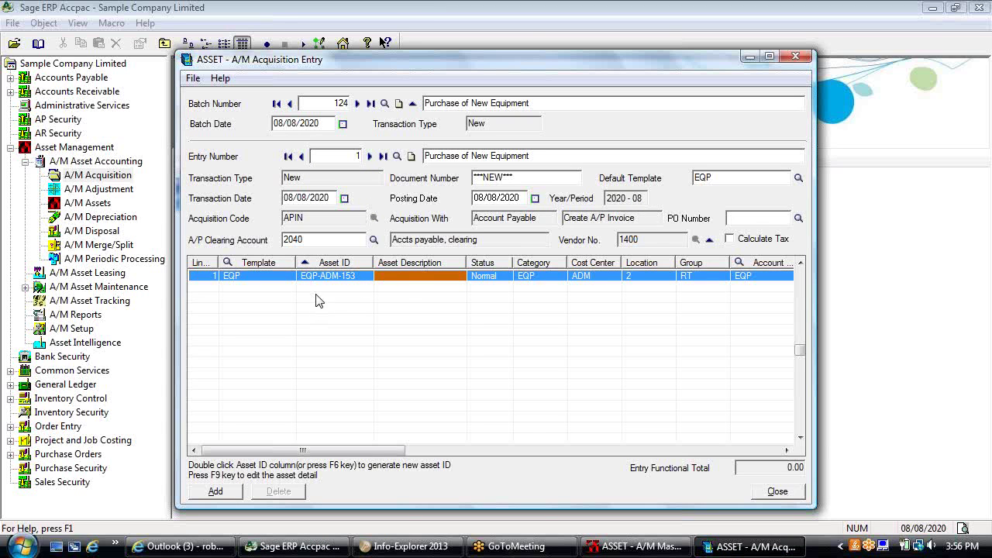
{"action": "left_click", "coordinate": [400, 279]}
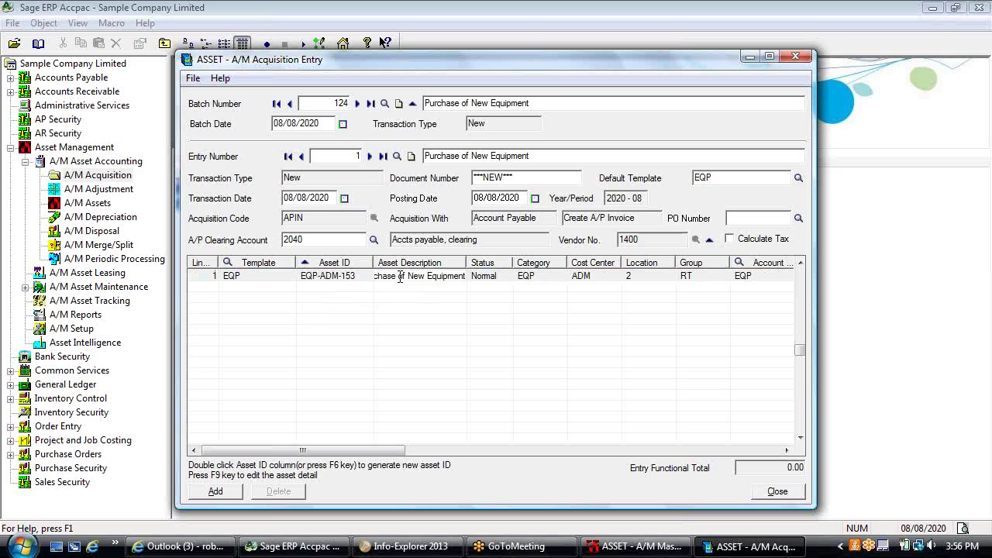
{"action": "left_click_drag", "start_coordinate": [401, 276], "coordinate": [361, 277]}
{"action": "key", "text": "Delete"}
{"action": "key", "text": "Tab"}
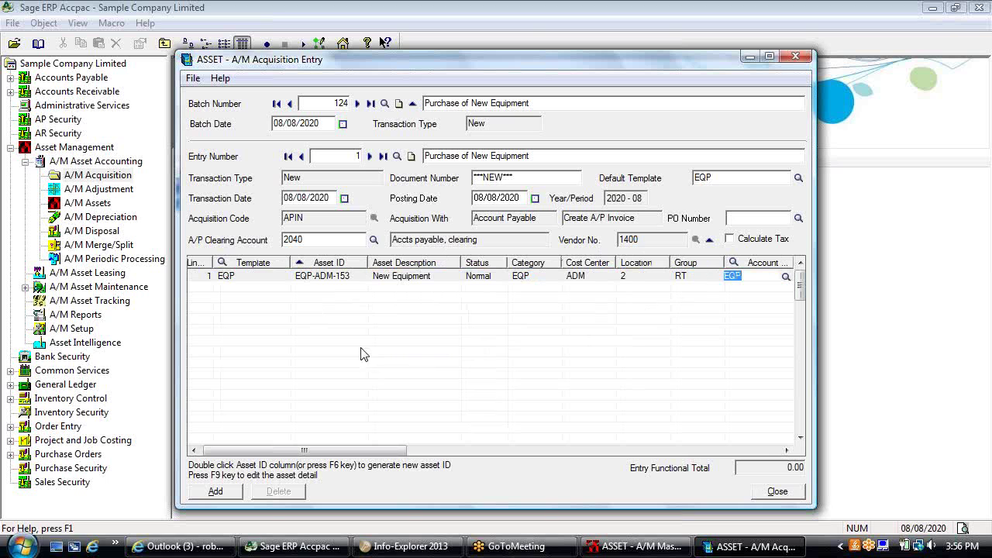
Step: Enter 15000 as the book source purchase cost of the new asset line
{"action": "left_click_drag", "start_coordinate": [392, 451], "coordinate": [547, 458]}
{"action": "left_click", "coordinate": [712, 276]}
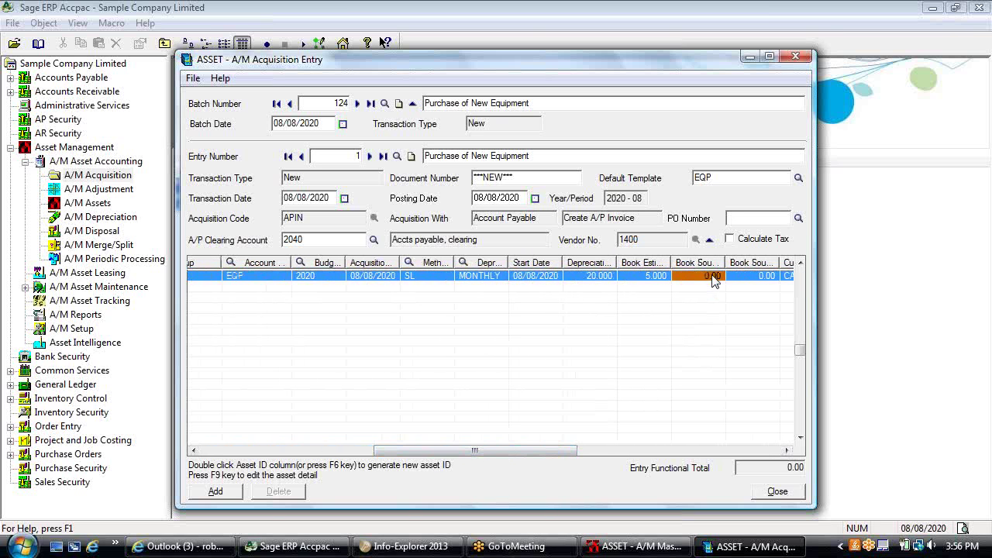
{"action": "type", "text": "15000"}
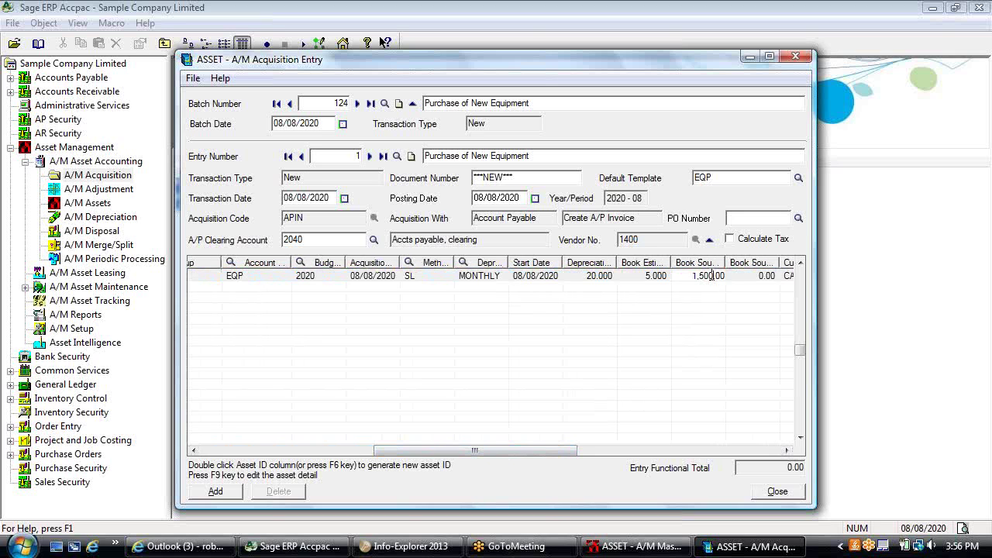
{"action": "key", "text": "Tab"}
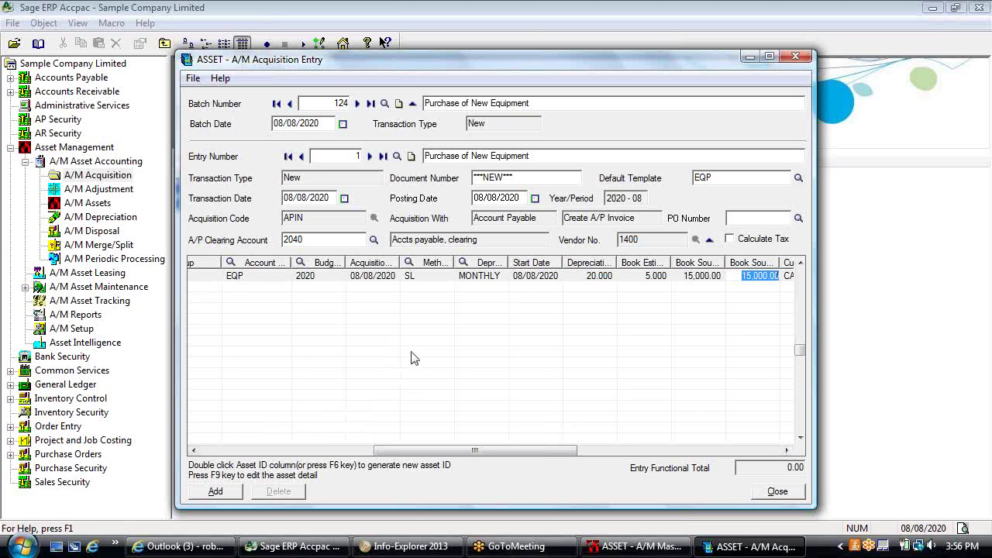
Step: Open the line's acquisition detail and enter the serial number 326437645
{"action": "key", "text": "F9"}
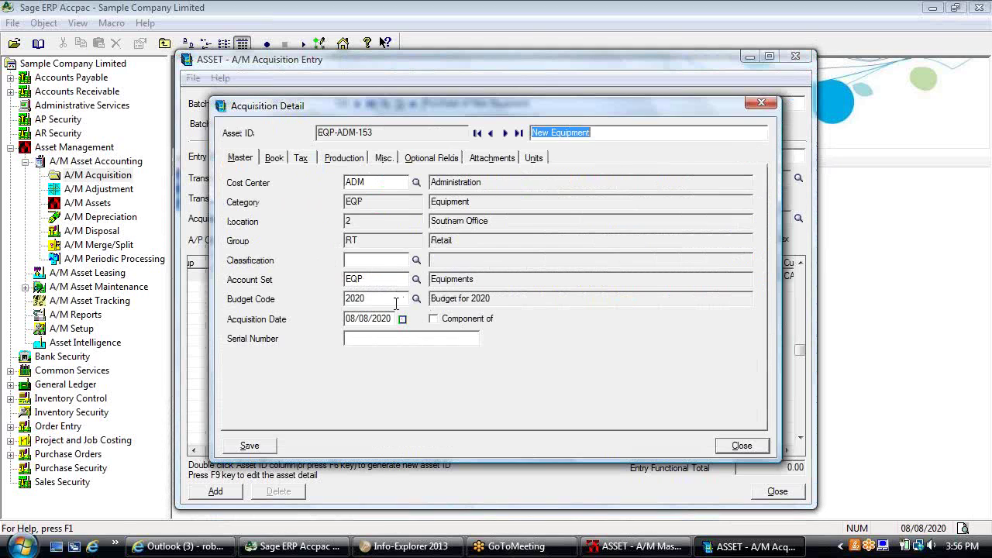
{"action": "left_click", "coordinate": [391, 337]}
{"action": "type", "text": "326437645"}
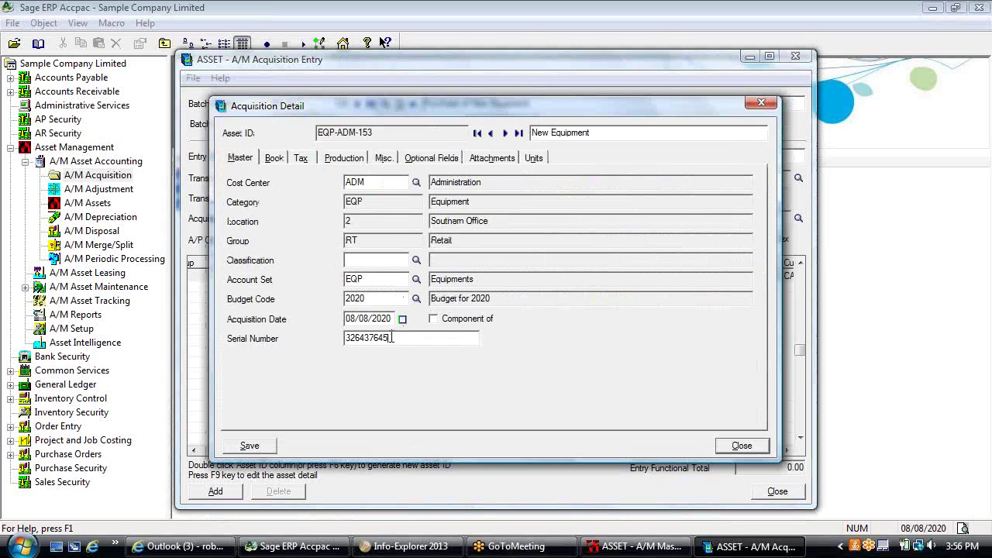
{"action": "key", "text": "Tab"}
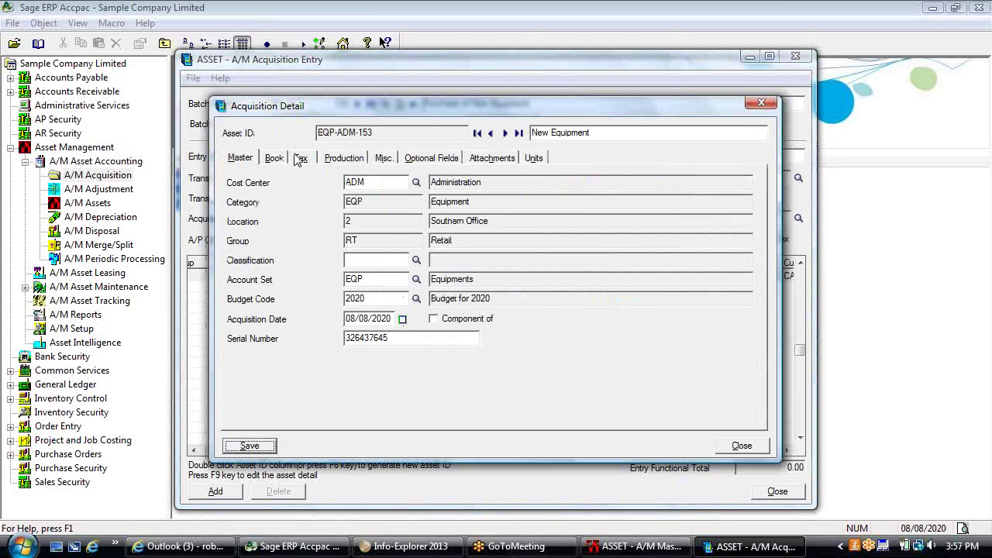
Step: Review the asset's production, miscellaneous, optional field, attachment and book depreciation details, and return to the master data
{"action": "left_click", "coordinate": [345, 160]}
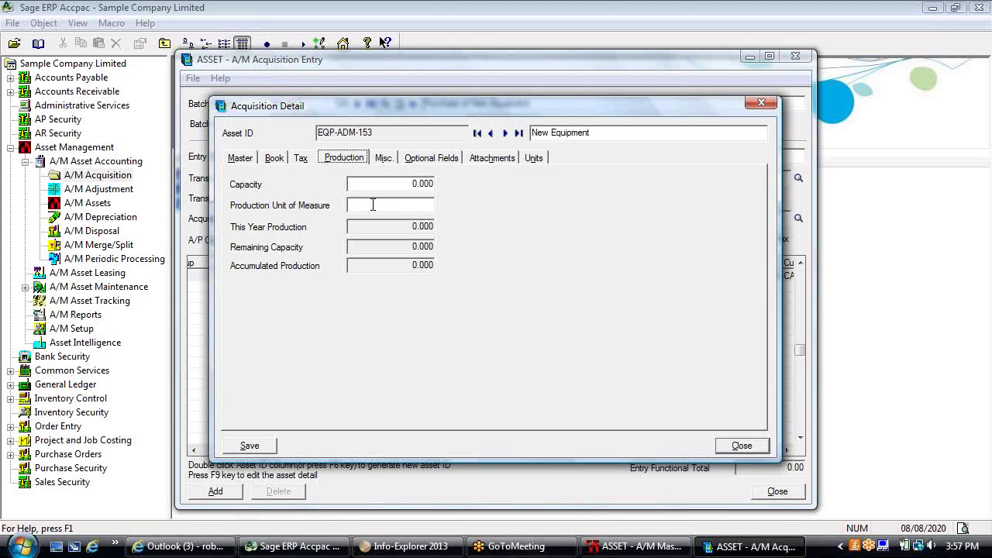
{"action": "left_click", "coordinate": [412, 184]}
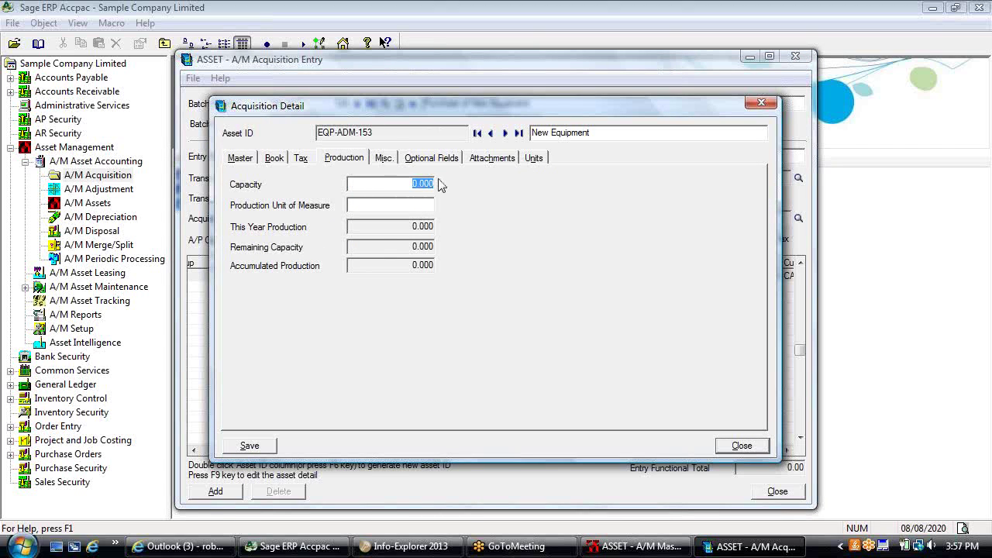
{"action": "left_click", "coordinate": [385, 159]}
{"action": "left_click", "coordinate": [425, 253]}
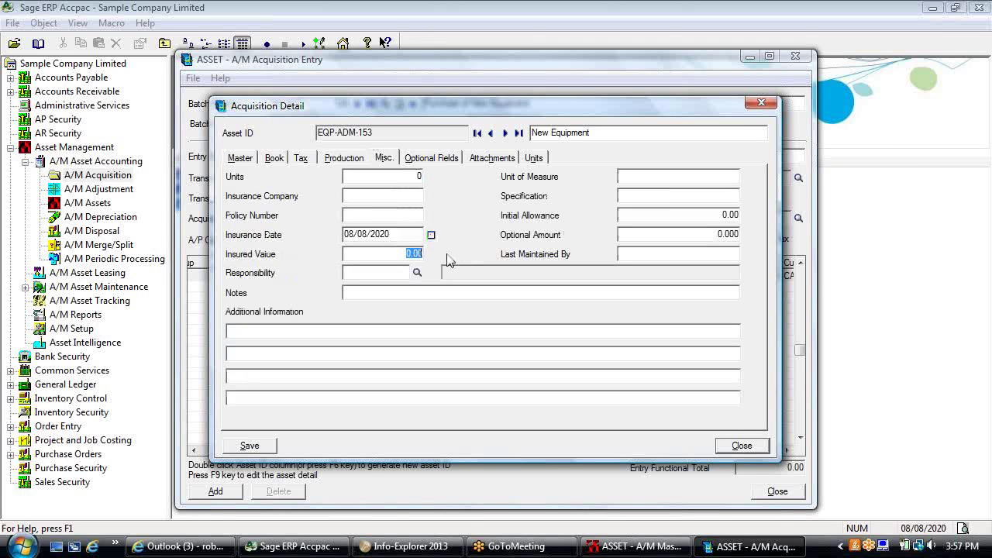
{"action": "left_click", "coordinate": [430, 162]}
{"action": "left_click", "coordinate": [493, 161]}
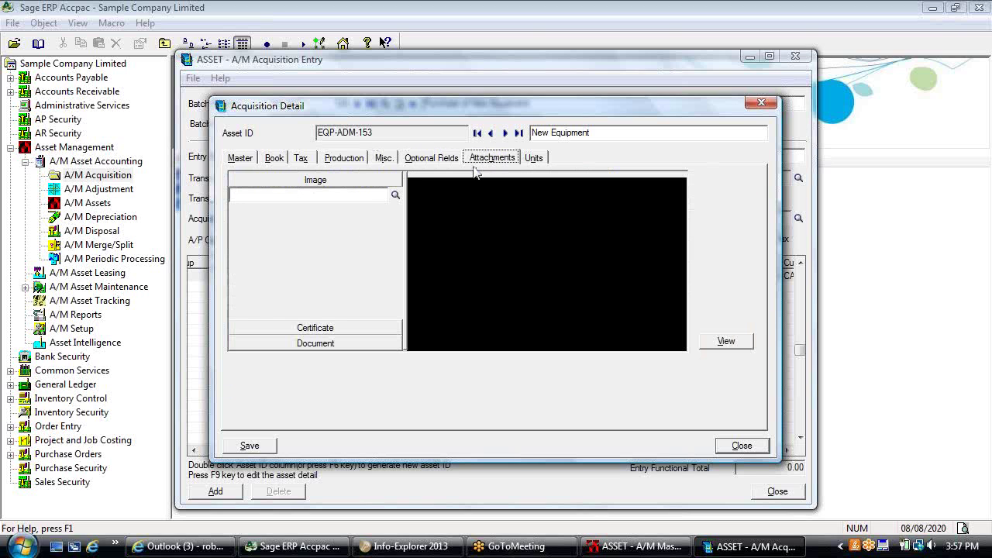
{"action": "left_click", "coordinate": [275, 158]}
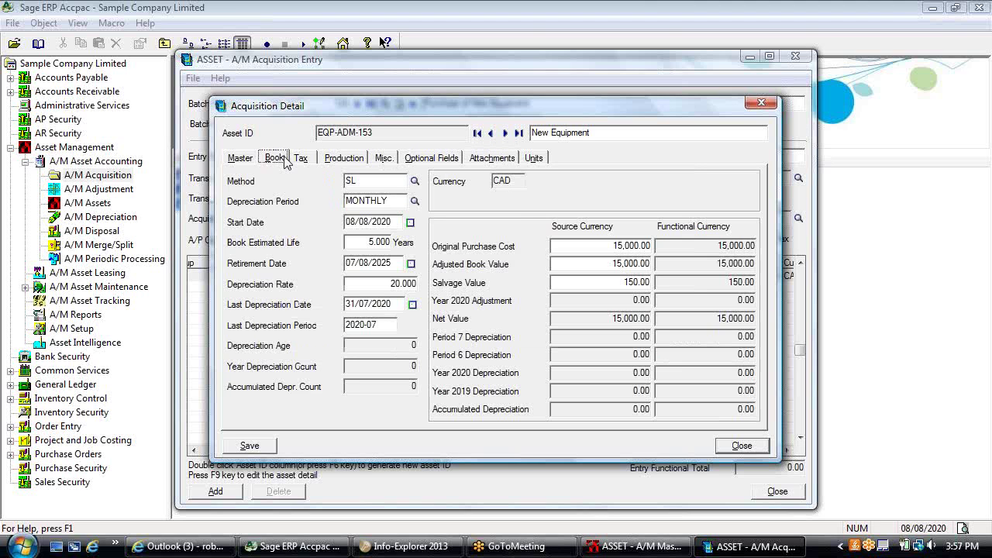
{"action": "left_click", "coordinate": [255, 159]}
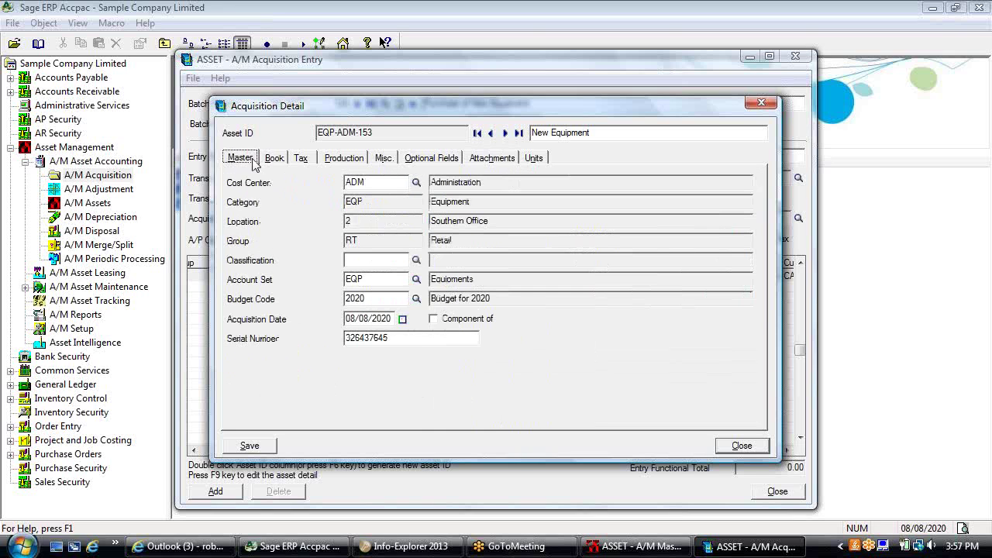
Step: Save and close the acquisition detail, and add the entry to the batch, checking its document number
{"action": "left_click", "coordinate": [264, 447]}
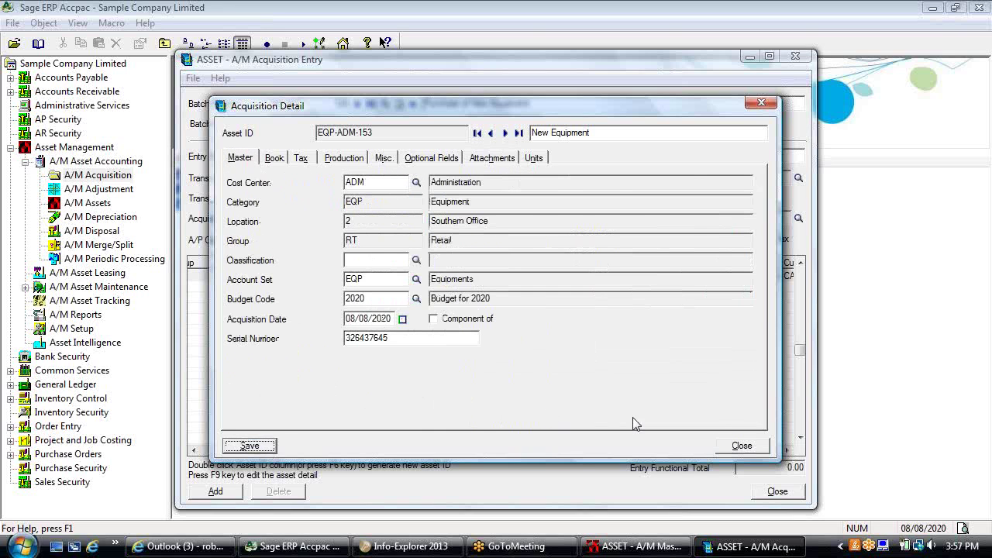
{"action": "left_click", "coordinate": [728, 444]}
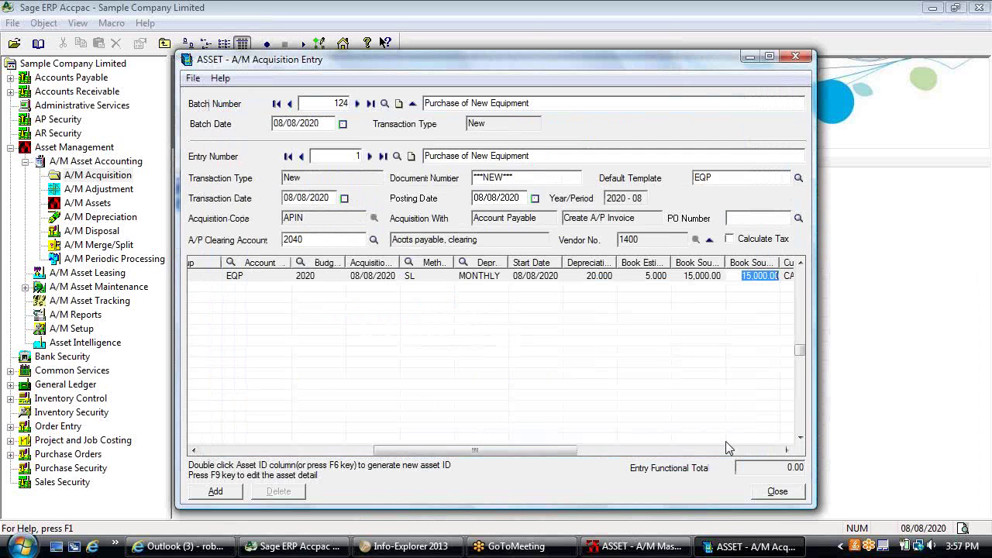
{"action": "left_click", "coordinate": [223, 492]}
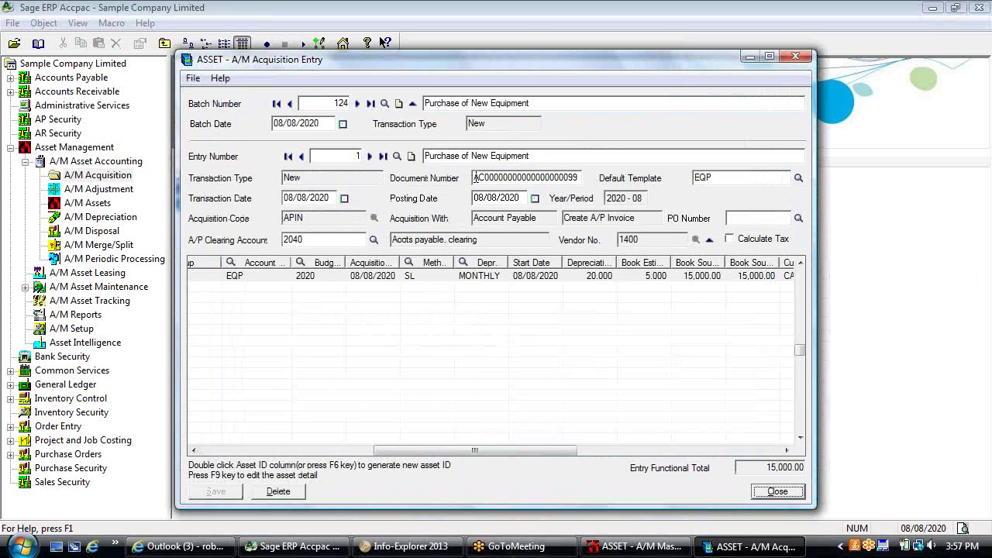
{"action": "left_click_drag", "start_coordinate": [475, 177], "coordinate": [582, 180]}
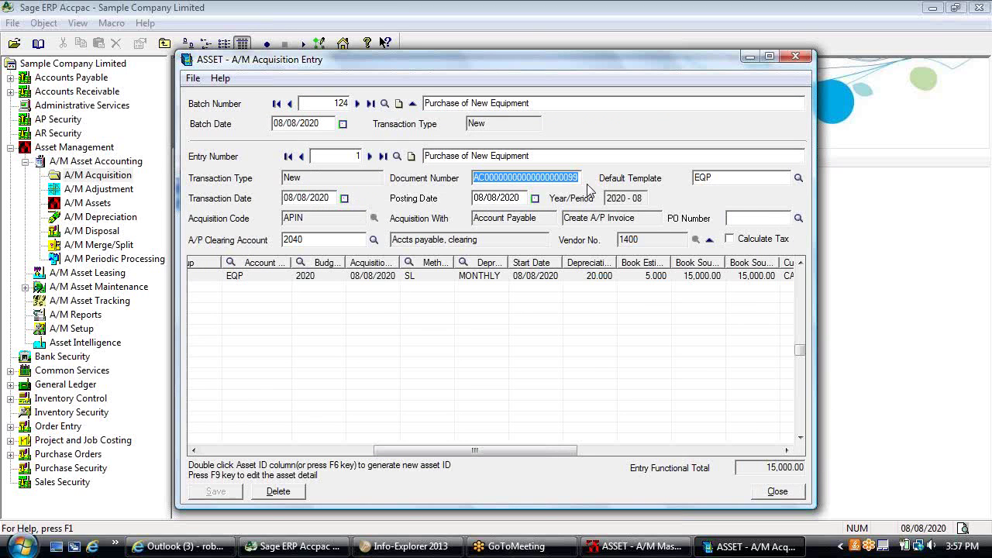
Step: Set the acquisition entry's document number to INV326083480, save the entry and close it
{"action": "key", "text": "BackSpace"}
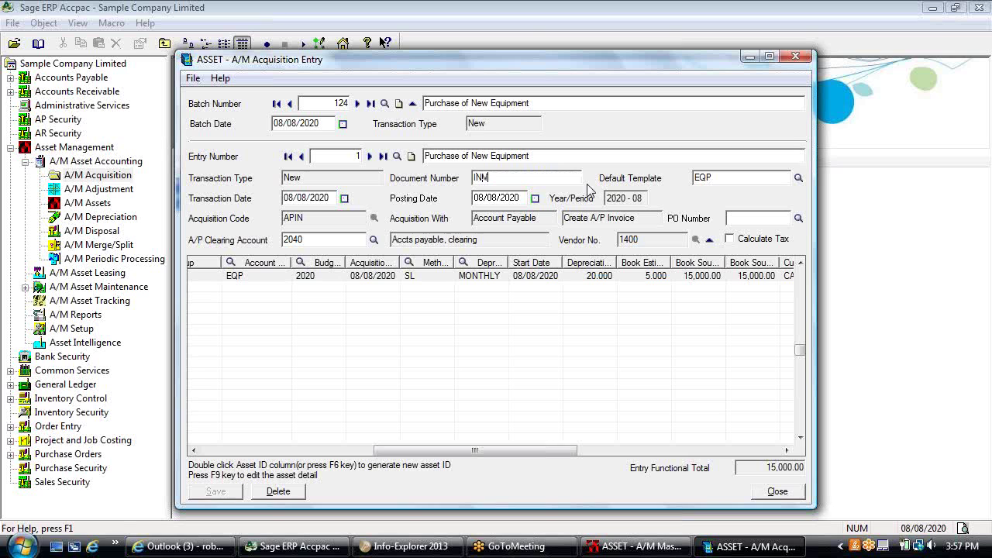
{"action": "type", "text": "INV326083480"}
{"action": "key", "text": "Tab"}
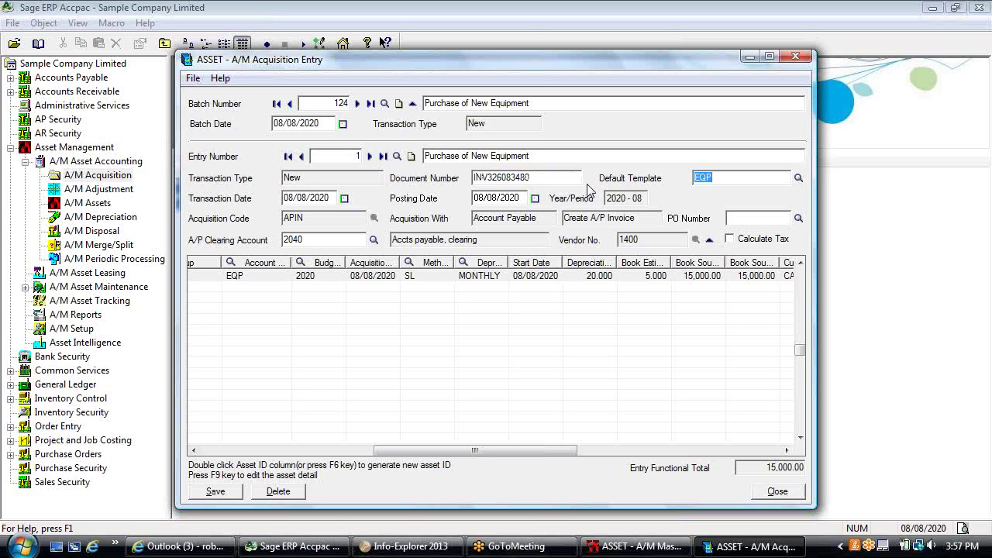
{"action": "left_click", "coordinate": [221, 493]}
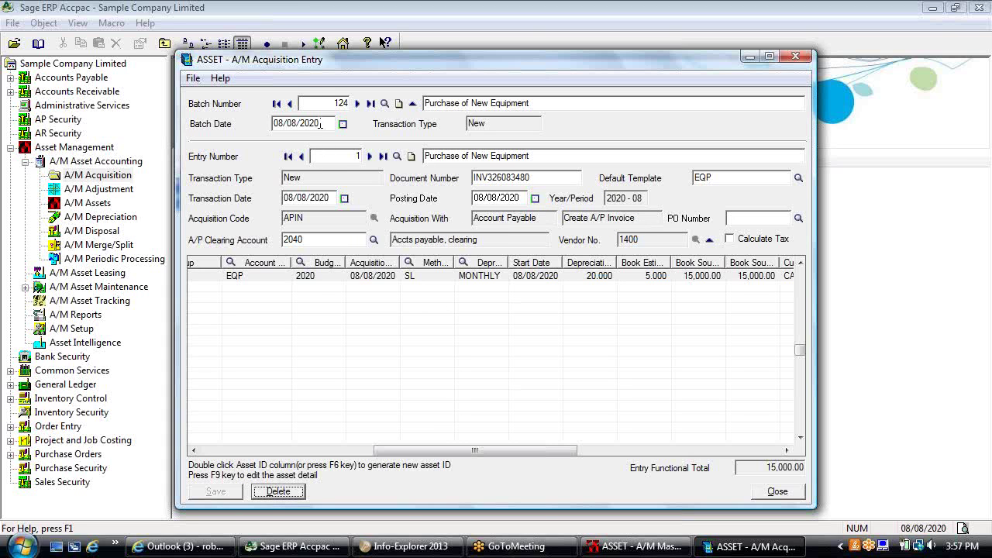
{"action": "left_click", "coordinate": [758, 496]}
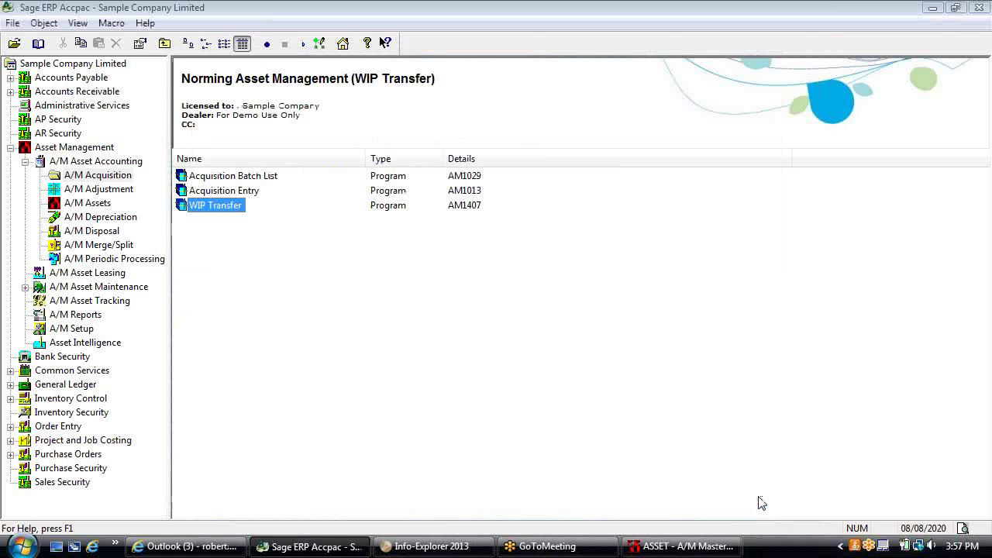
Step: Mark acquisition batch 124 as ready to post in the Acquisition Batch List and post it
{"action": "double_click", "coordinate": [207, 177]}
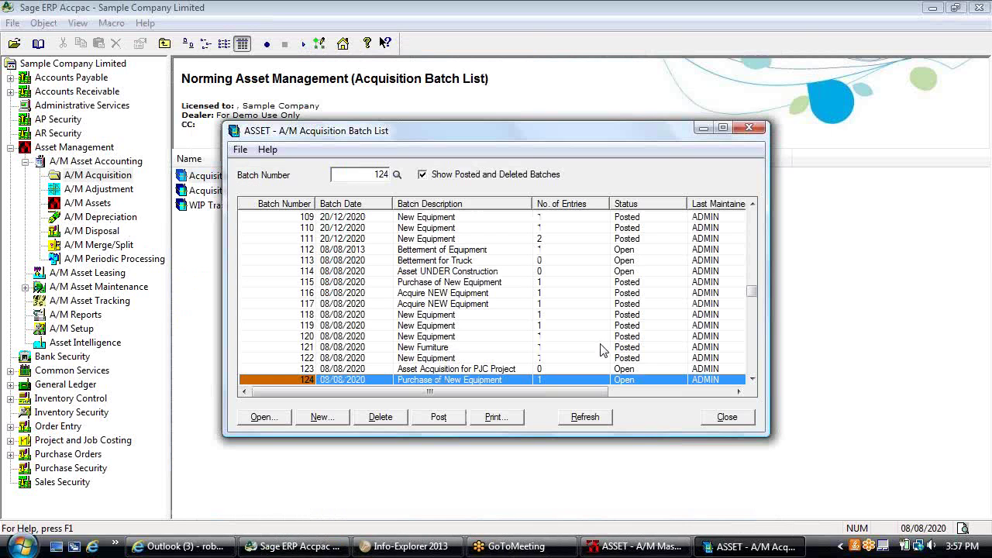
{"action": "double_click", "coordinate": [628, 380]}
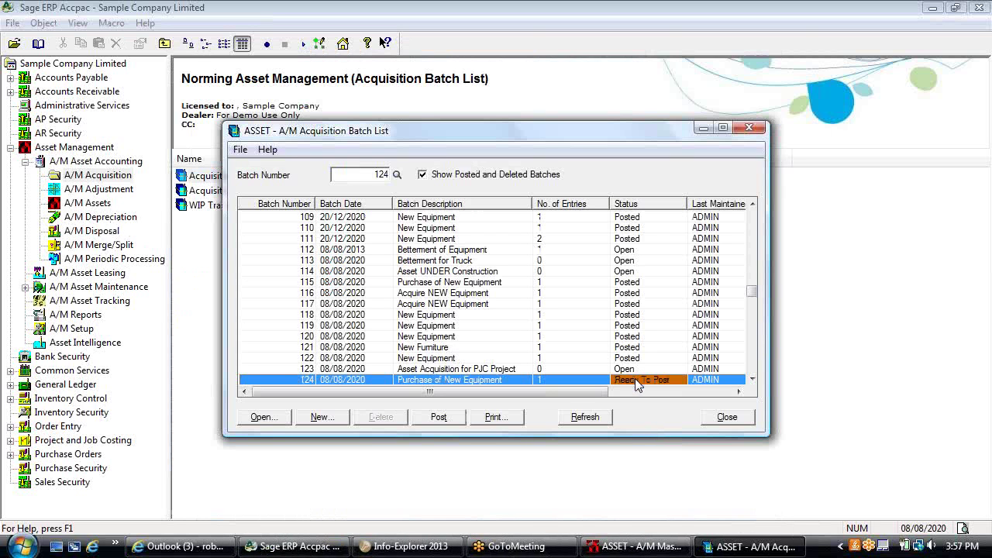
{"action": "left_click", "coordinate": [439, 417]}
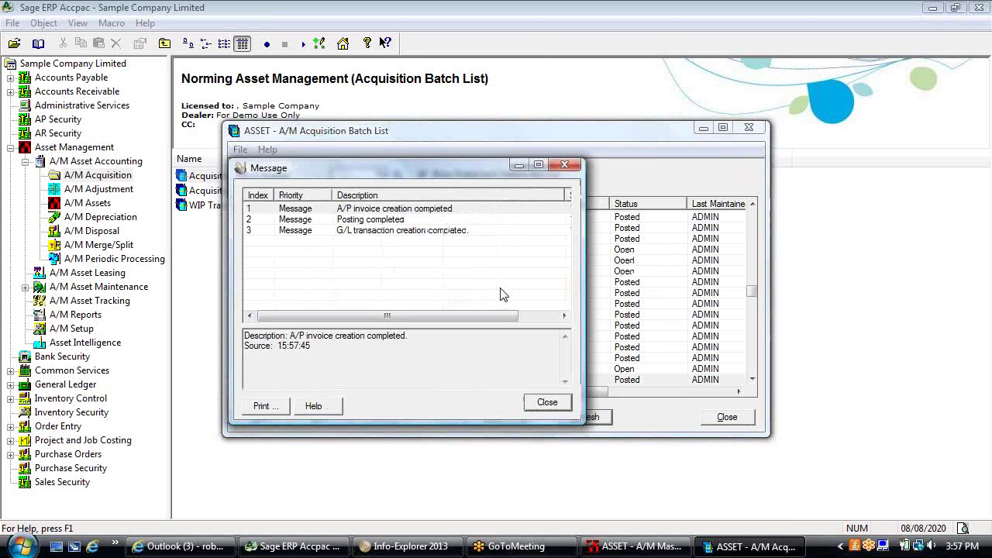
{"action": "left_click", "coordinate": [550, 404]}
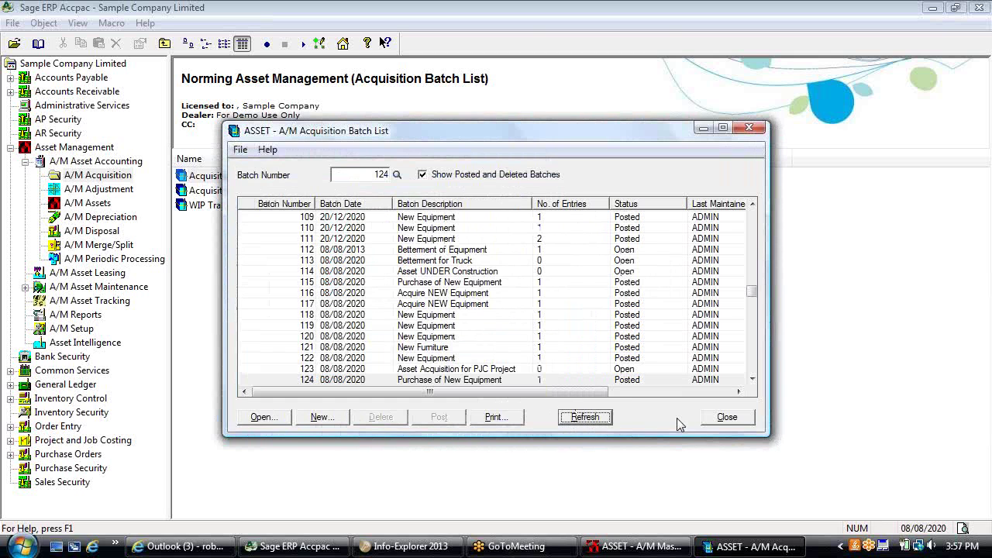
{"action": "left_click", "coordinate": [713, 420]}
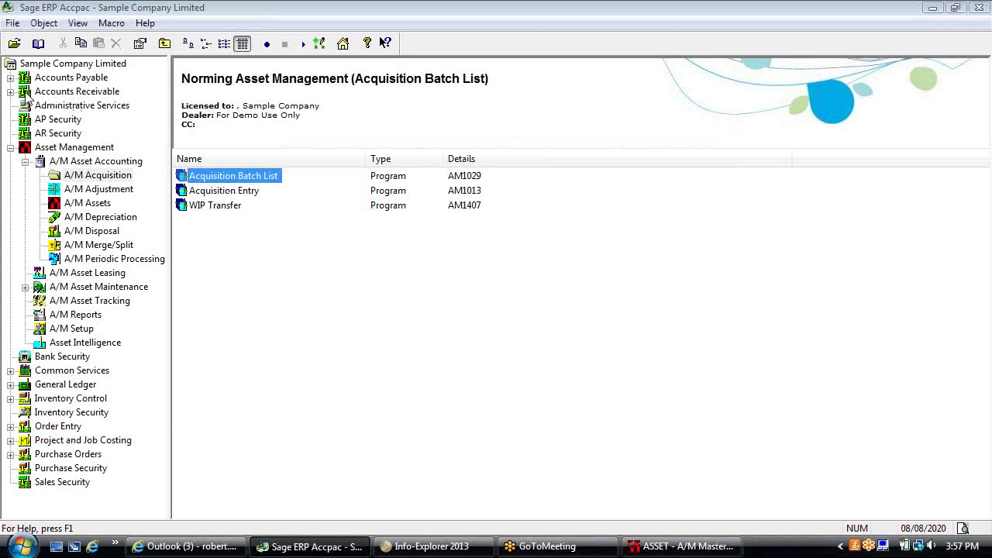
Step: Open the A/M generated invoice batch 170 from the Accounts Payable invoice batch list
{"action": "left_click", "coordinate": [10, 77]}
{"action": "left_click", "coordinate": [85, 147]}
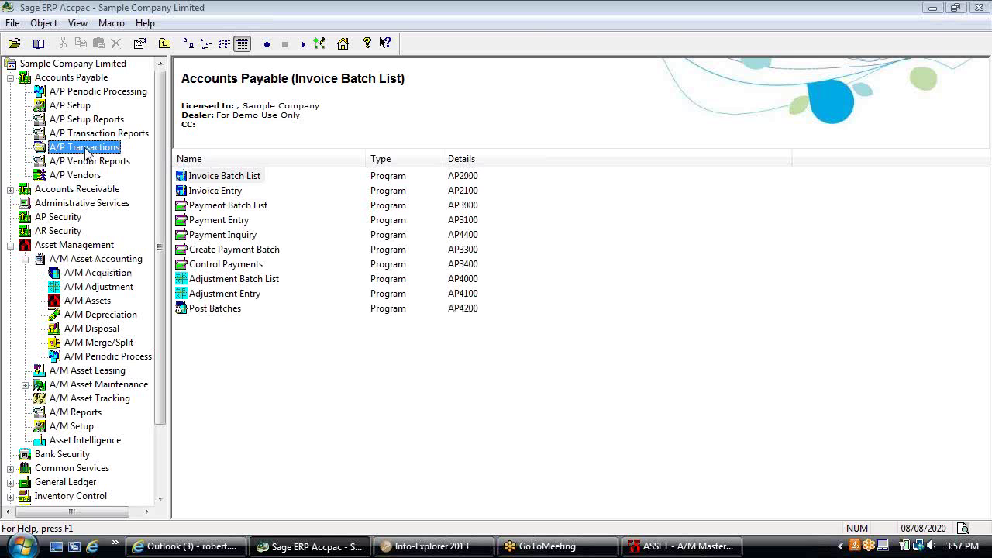
{"action": "double_click", "coordinate": [222, 178]}
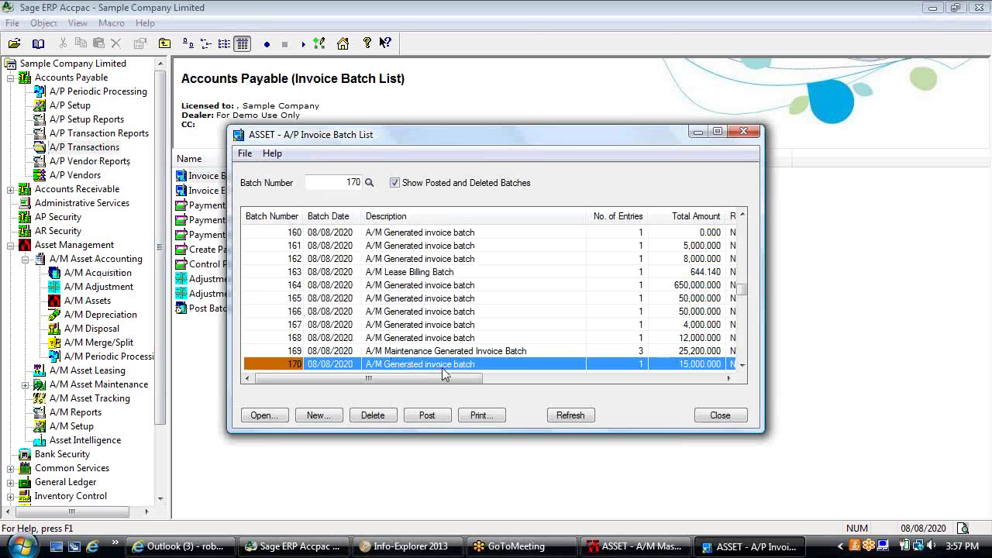
{"action": "double_click", "coordinate": [443, 368]}
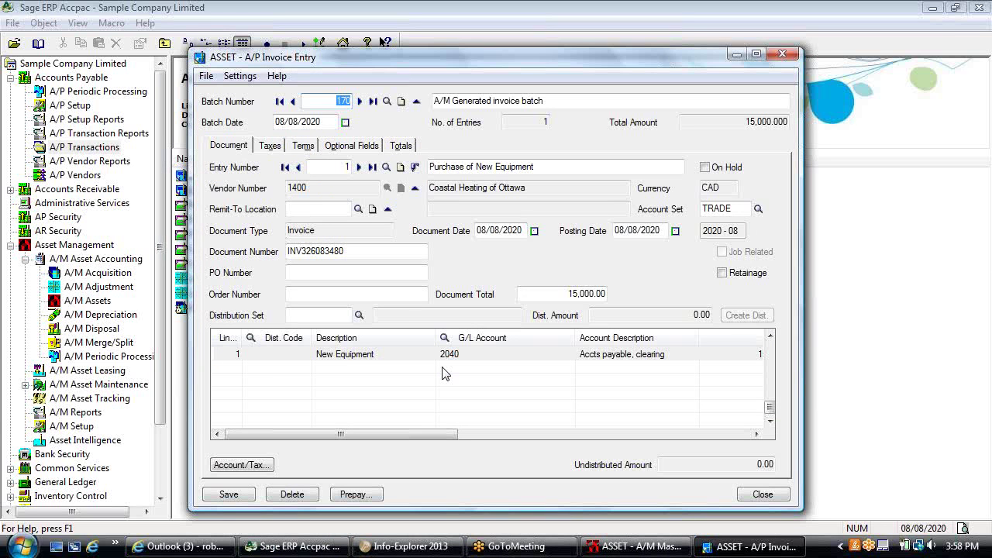
Step: Check the invoice's document number, document total and the amount on its distribution line
{"action": "double_click", "coordinate": [350, 250]}
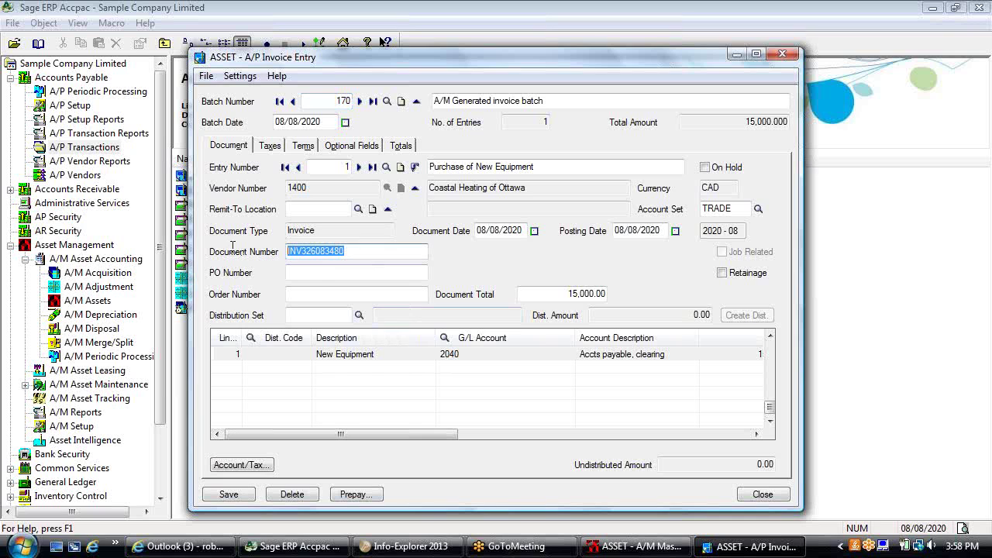
{"action": "double_click", "coordinate": [527, 293]}
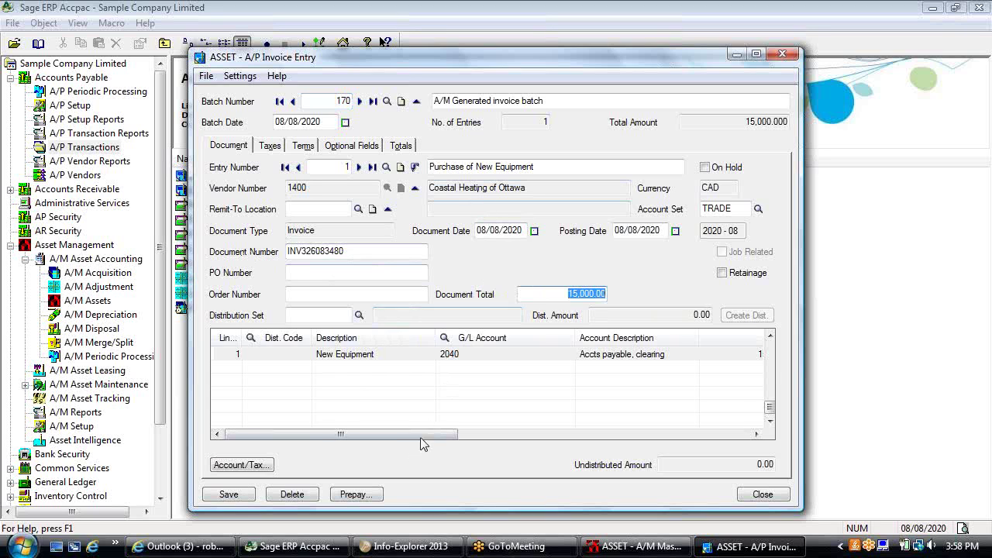
{"action": "left_click_drag", "start_coordinate": [431, 436], "coordinate": [475, 438]}
{"action": "left_click", "coordinate": [623, 357]}
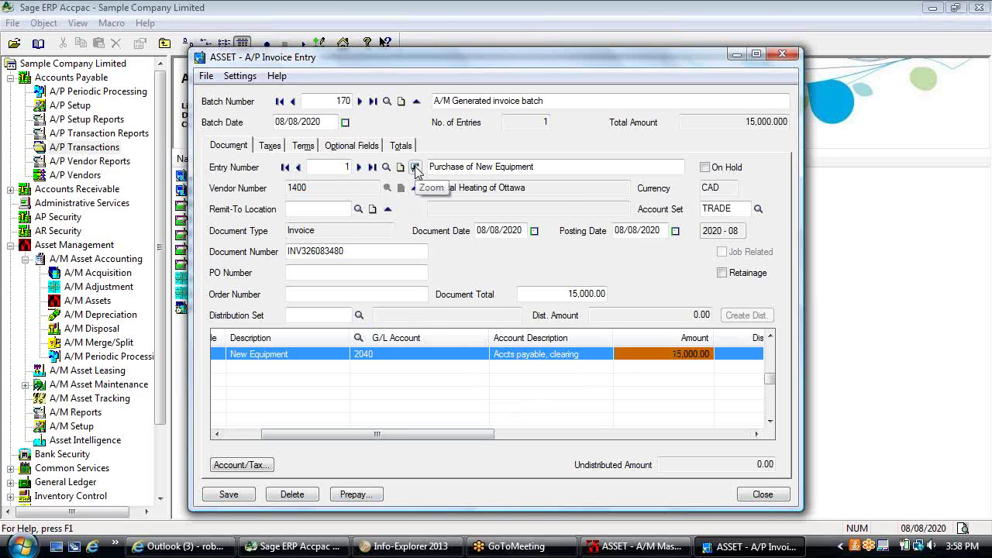
Step: Drill down from the A/P invoice to its source acquisition entry, and close all the Accounts Payable windows
{"action": "left_click", "coordinate": [415, 169]}
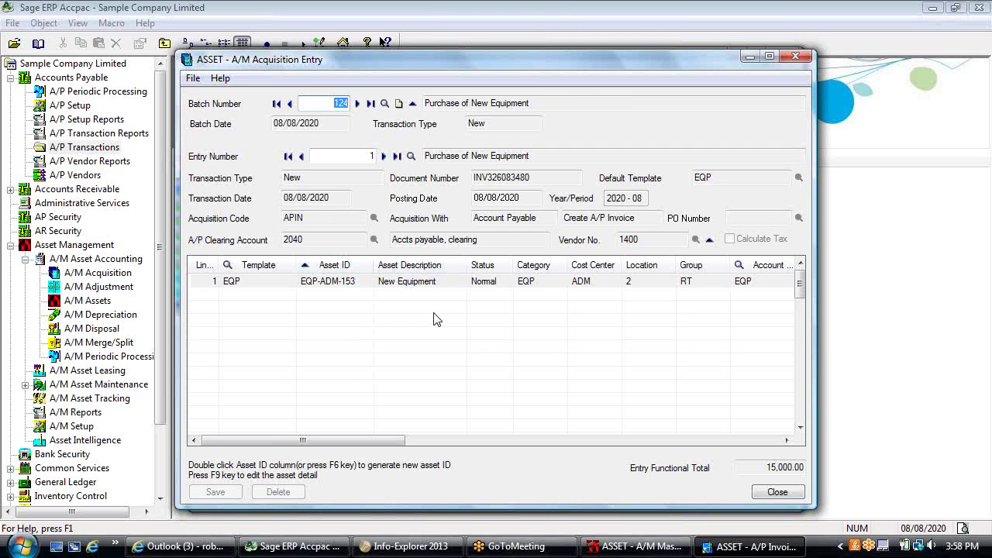
{"action": "left_click", "coordinate": [766, 492]}
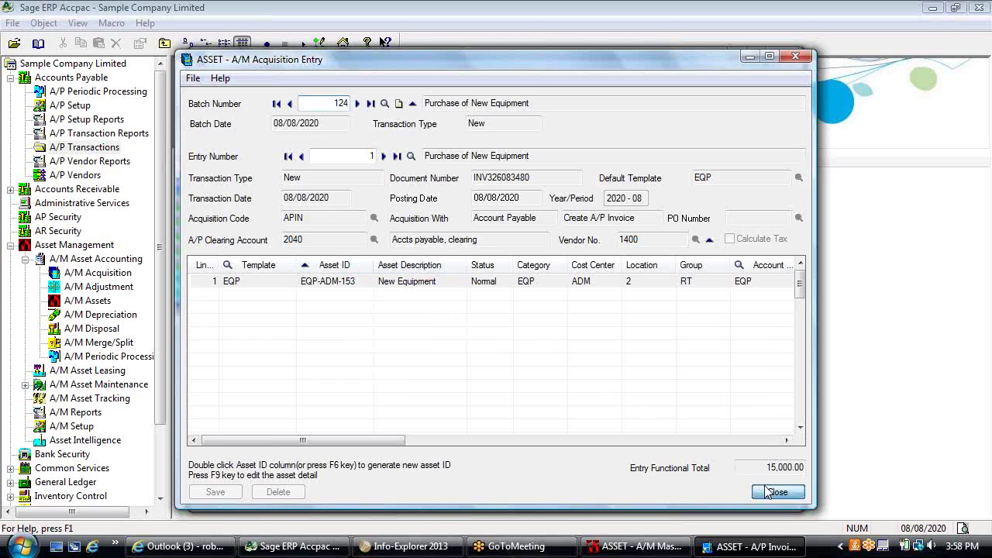
{"action": "left_click", "coordinate": [763, 493]}
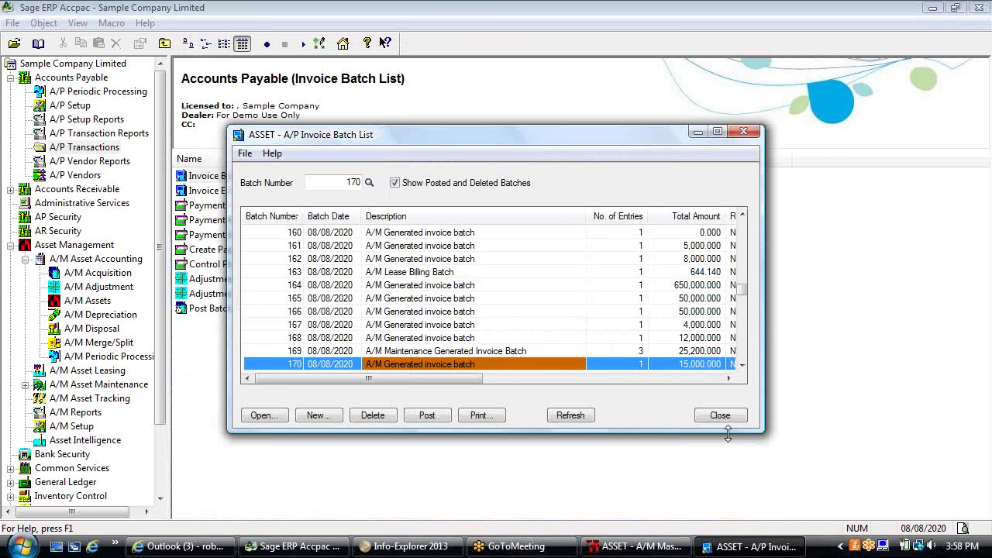
{"action": "left_click", "coordinate": [720, 414]}
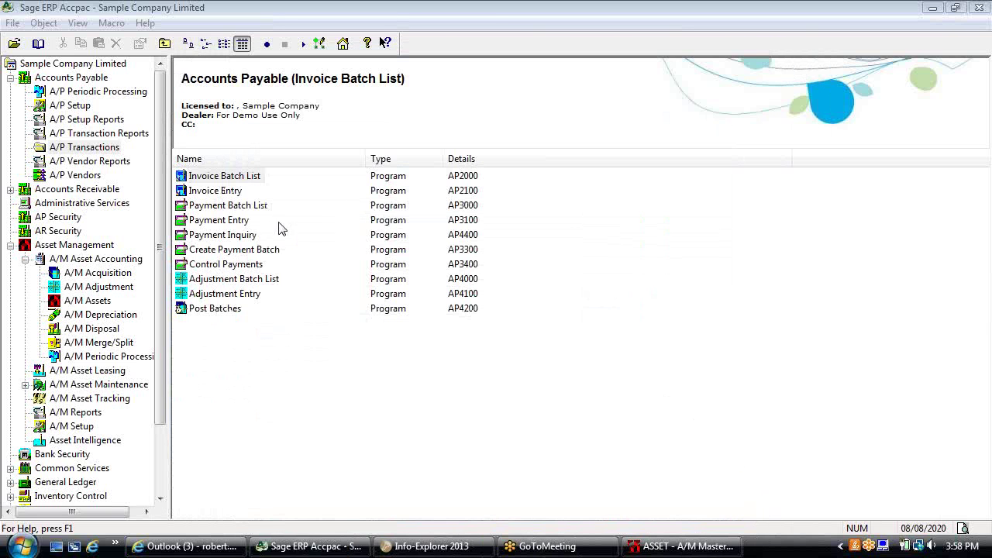
{"action": "left_click", "coordinate": [10, 78]}
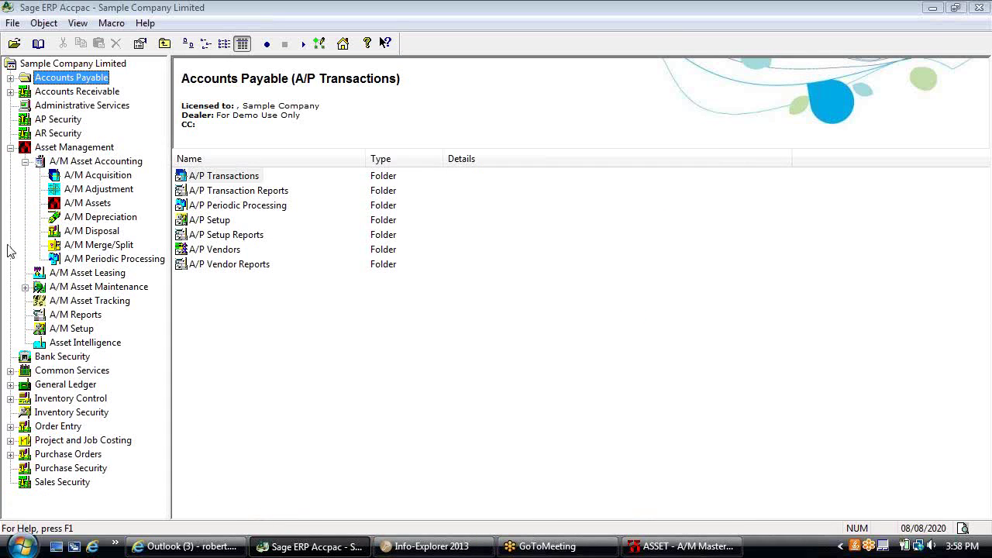
Step: Open the asset management batch 000374 from the General Ledger batch list
{"action": "left_click", "coordinate": [10, 385]}
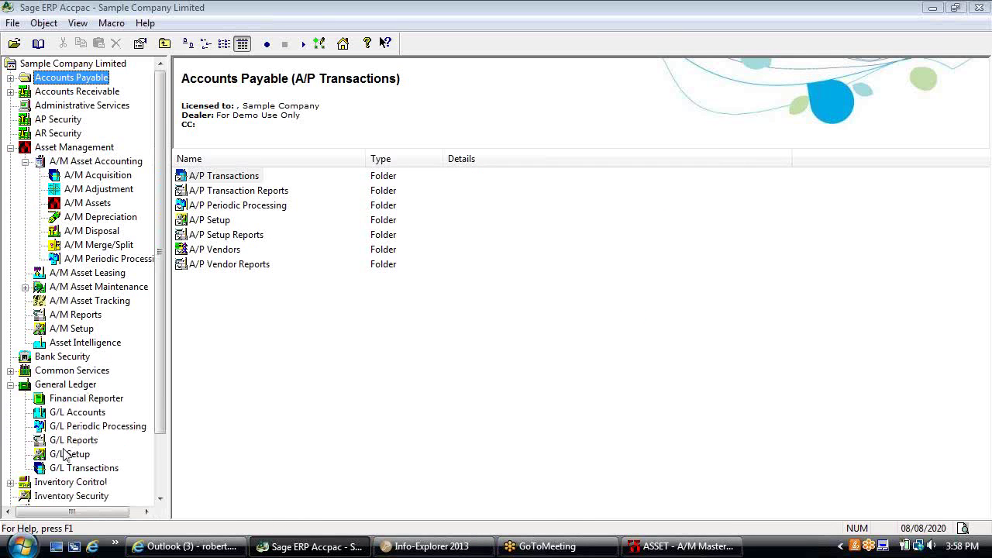
{"action": "left_click", "coordinate": [82, 468]}
{"action": "double_click", "coordinate": [209, 176]}
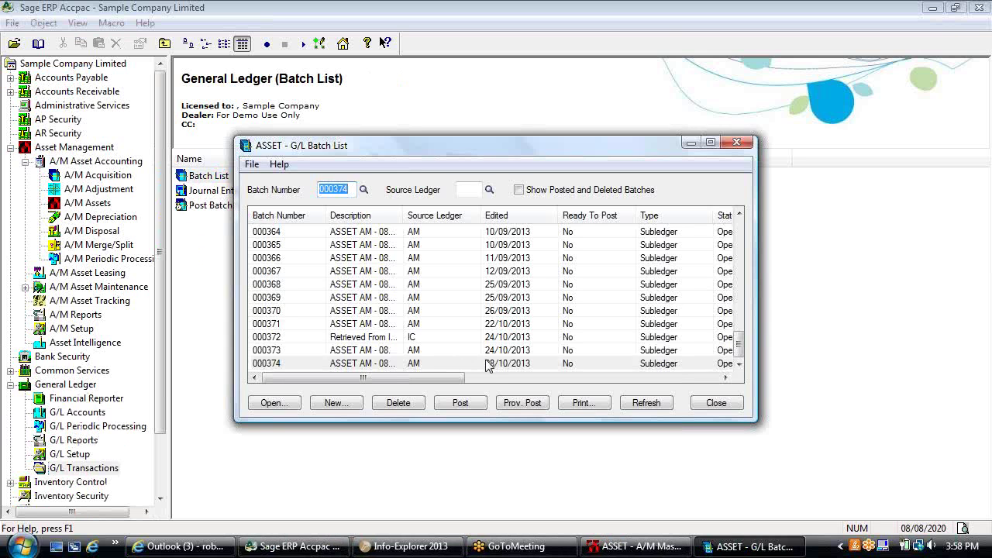
{"action": "left_click", "coordinate": [485, 364]}
{"action": "double_click", "coordinate": [366, 364]}
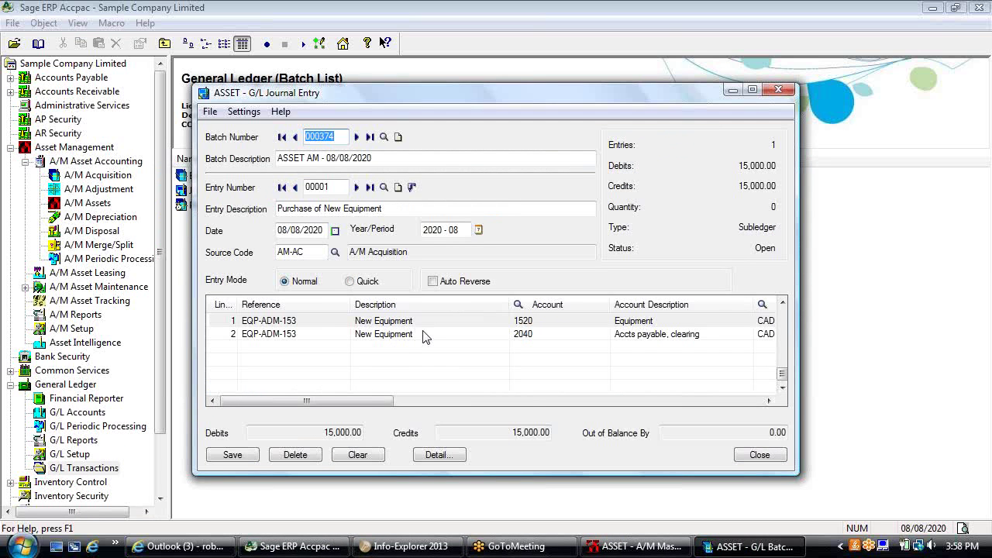
Step: Examine the journal entry's equipment and payables clearing lines, including their source debit and credit amounts
{"action": "left_click", "coordinate": [434, 323]}
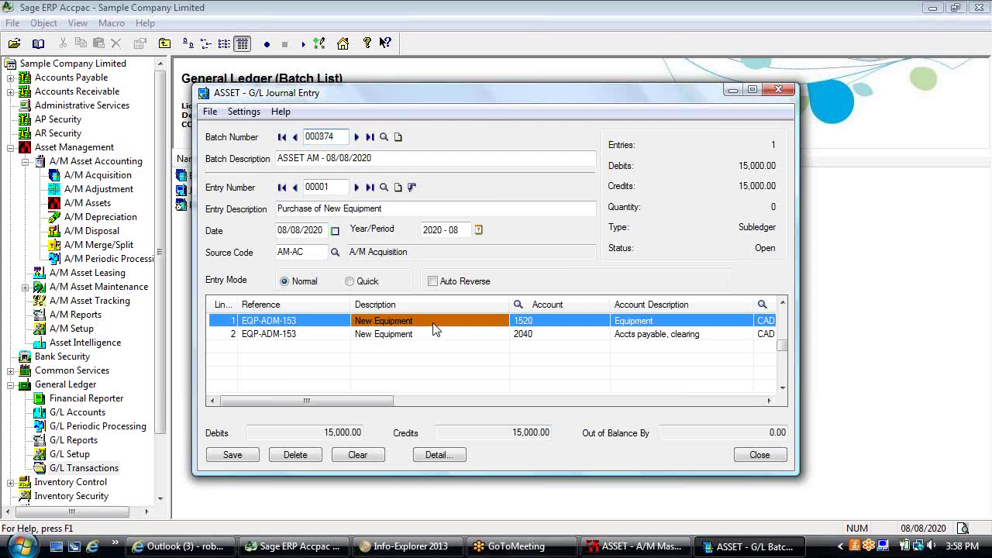
{"action": "mouse_move", "coordinate": [370, 400]}
{"action": "left_mouse_down"}
{"action": "mouse_move", "coordinate": [411, 411]}
{"action": "mouse_move", "coordinate": [366, 416]}
{"action": "left_mouse_up"}
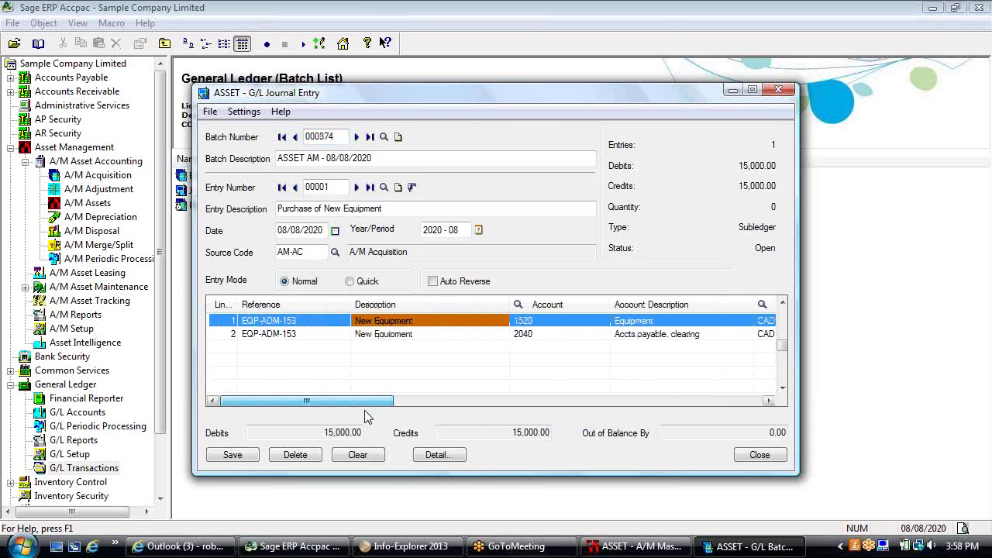
{"action": "left_click", "coordinate": [308, 324]}
{"action": "left_click", "coordinate": [363, 324]}
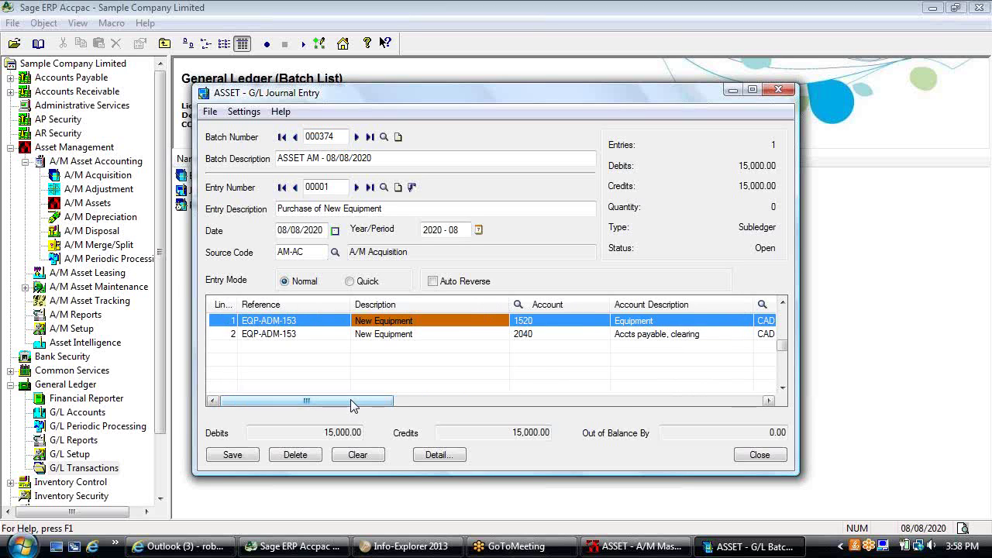
{"action": "left_click_drag", "start_coordinate": [352, 404], "coordinate": [435, 417]}
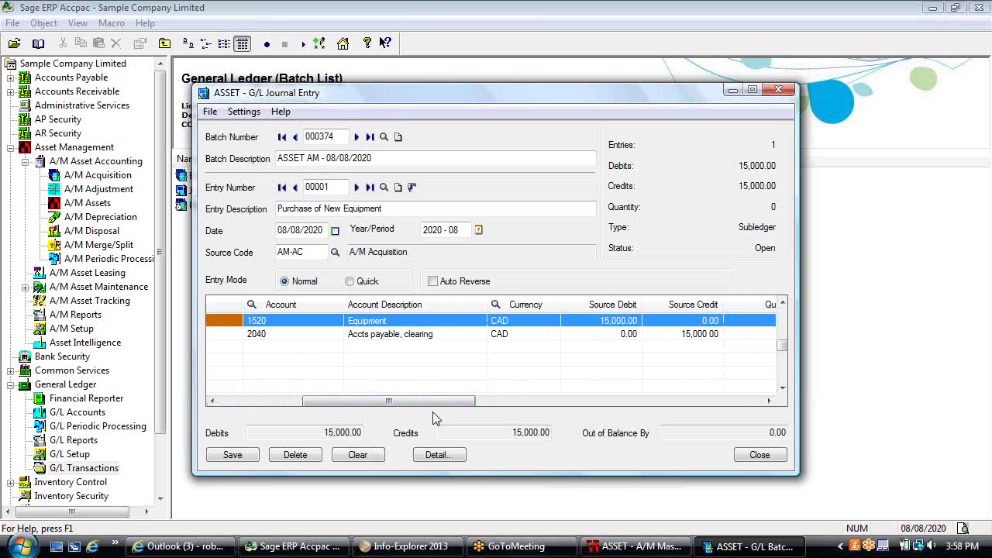
{"action": "left_click", "coordinate": [660, 340]}
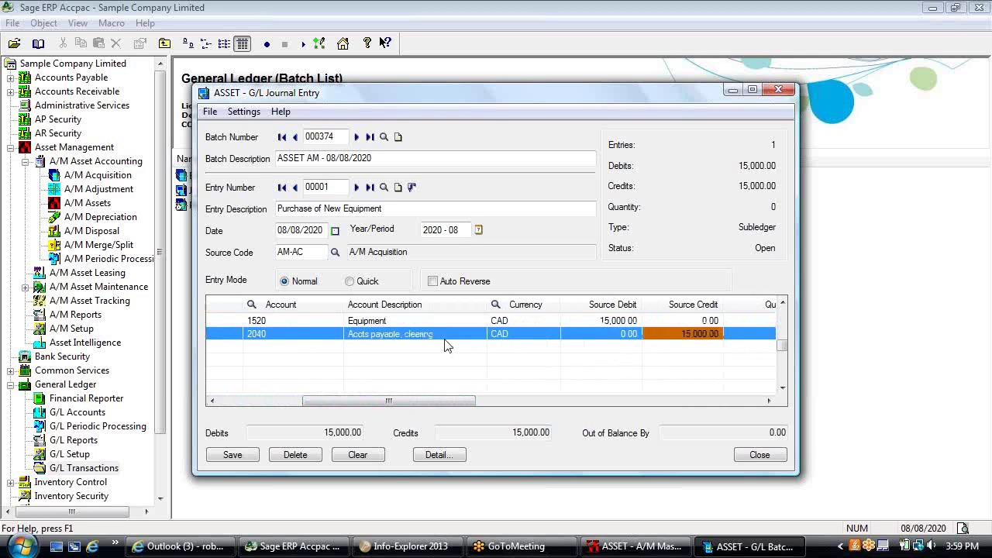
{"action": "left_click", "coordinate": [575, 321]}
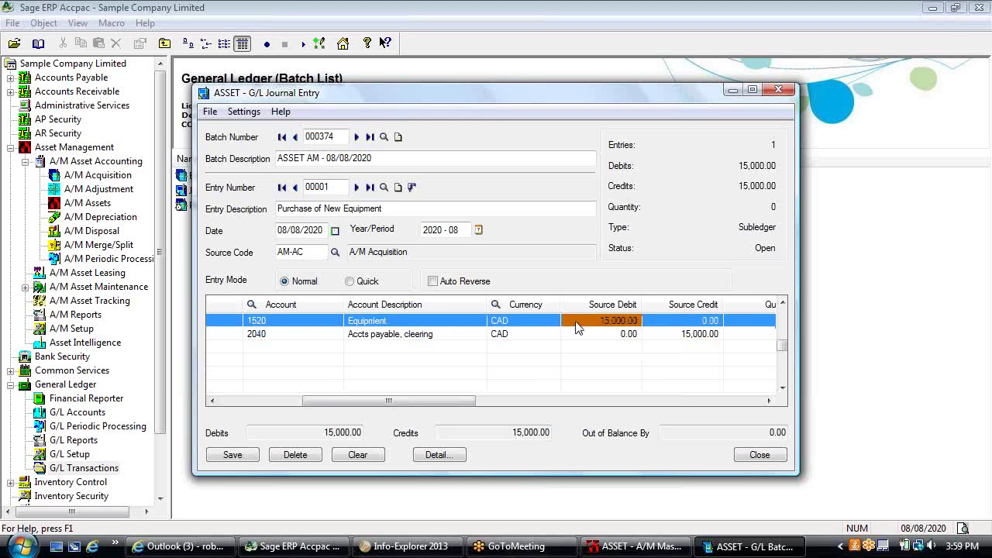
{"action": "left_click", "coordinate": [673, 336]}
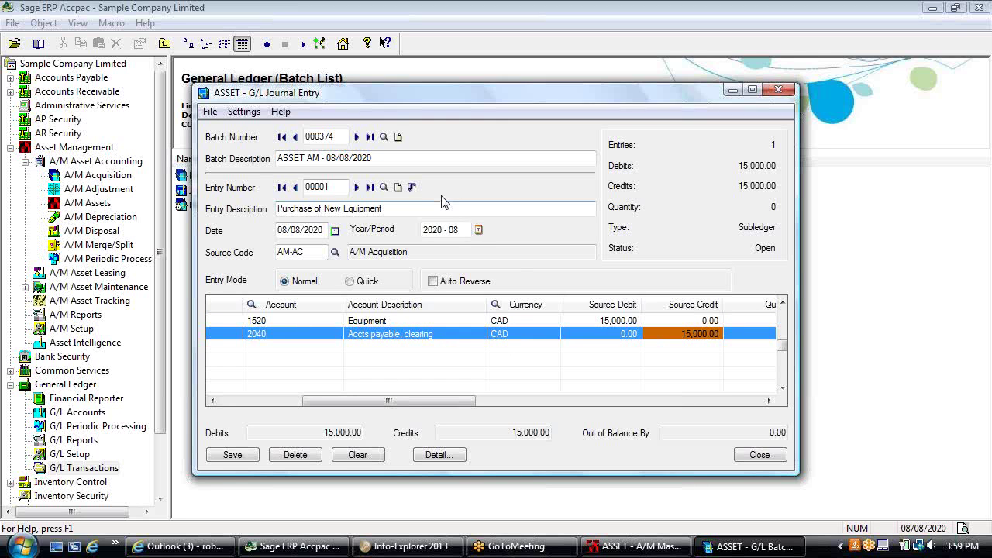
Step: Drill down from the G/L journal entry to its source acquisition entry, and close all the General Ledger windows
{"action": "left_click", "coordinate": [411, 188]}
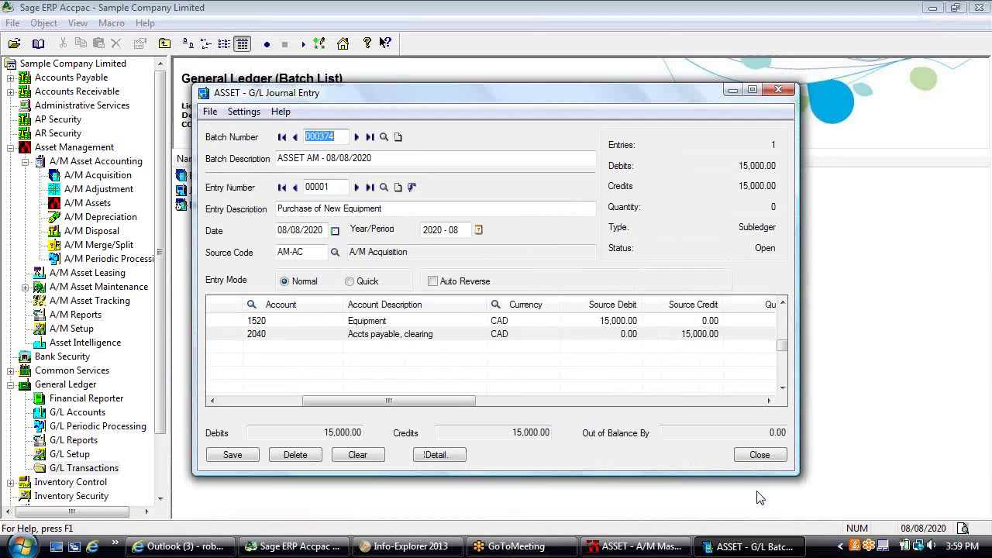
{"action": "left_click", "coordinate": [776, 492]}
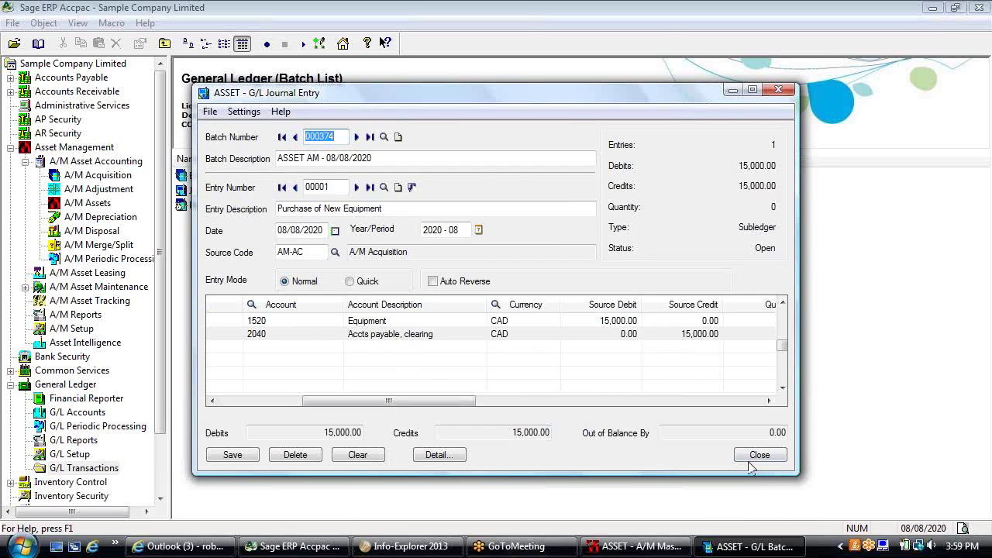
{"action": "left_click", "coordinate": [750, 462]}
{"action": "left_click", "coordinate": [711, 404]}
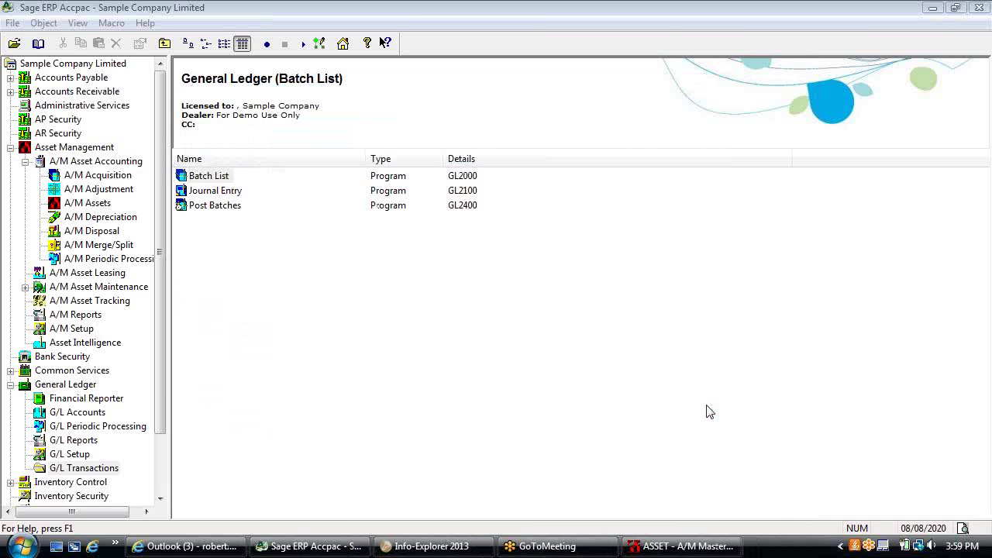
Step: Go through the A/M Adjustment and Depreciation programs, view the Depreciation Entry form, and close it
{"action": "left_click", "coordinate": [10, 384]}
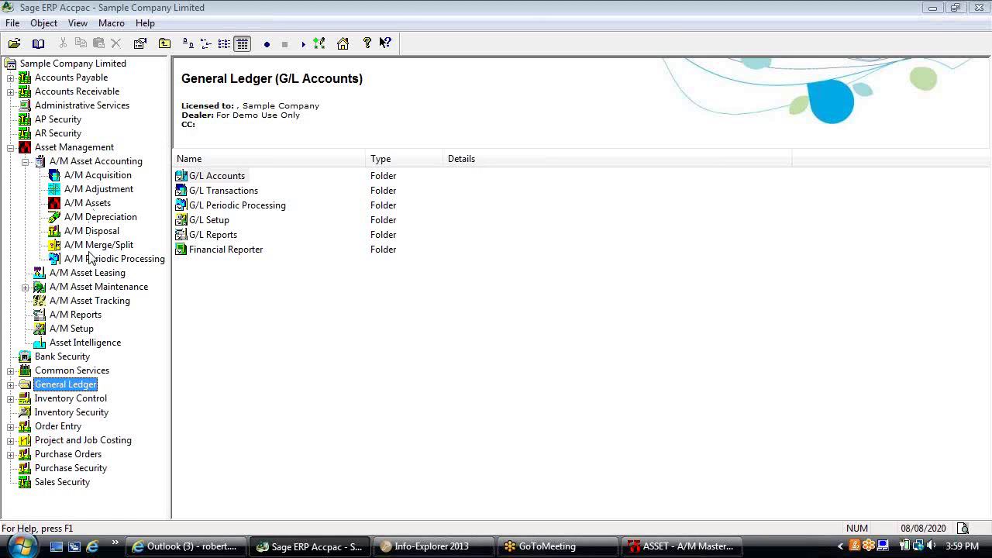
{"action": "left_click", "coordinate": [111, 193]}
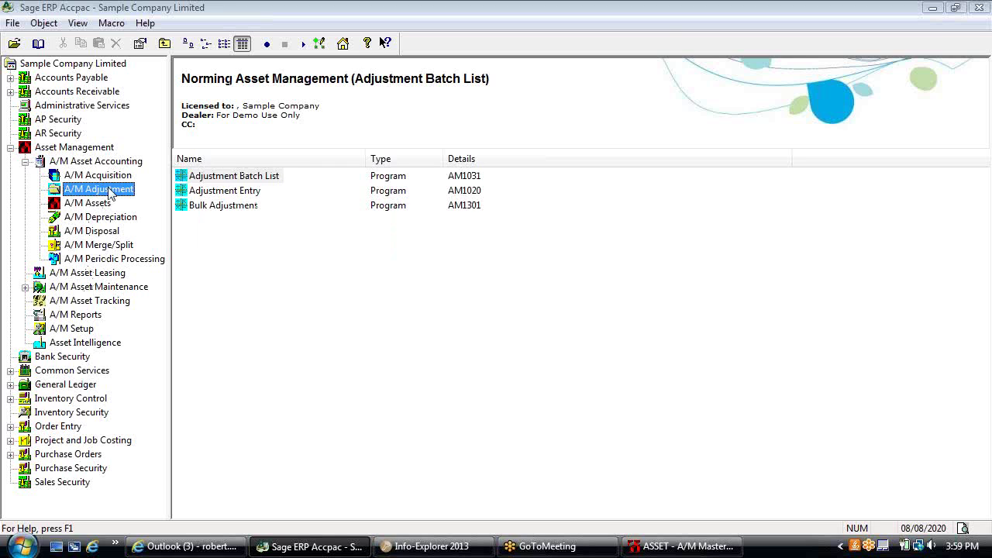
{"action": "left_click", "coordinate": [101, 220]}
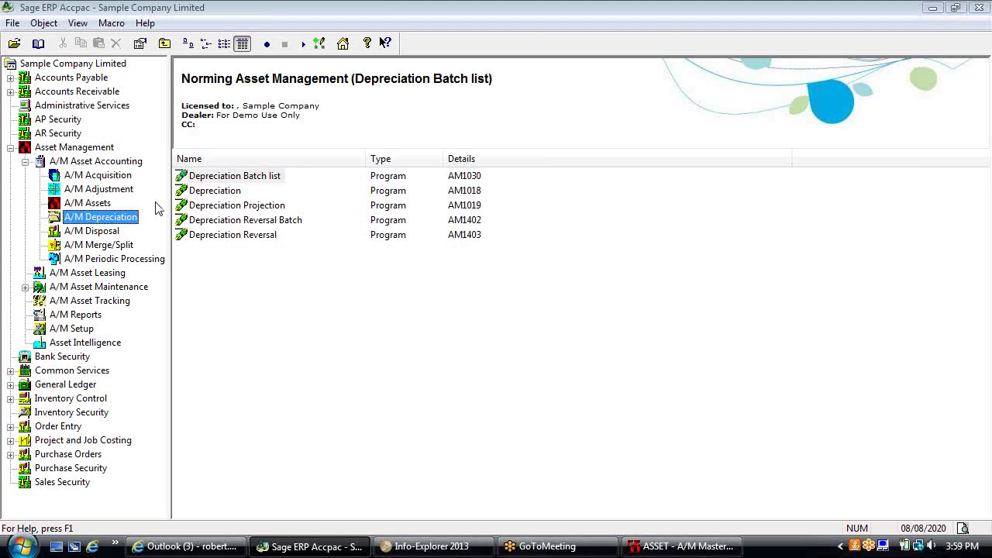
{"action": "double_click", "coordinate": [205, 192]}
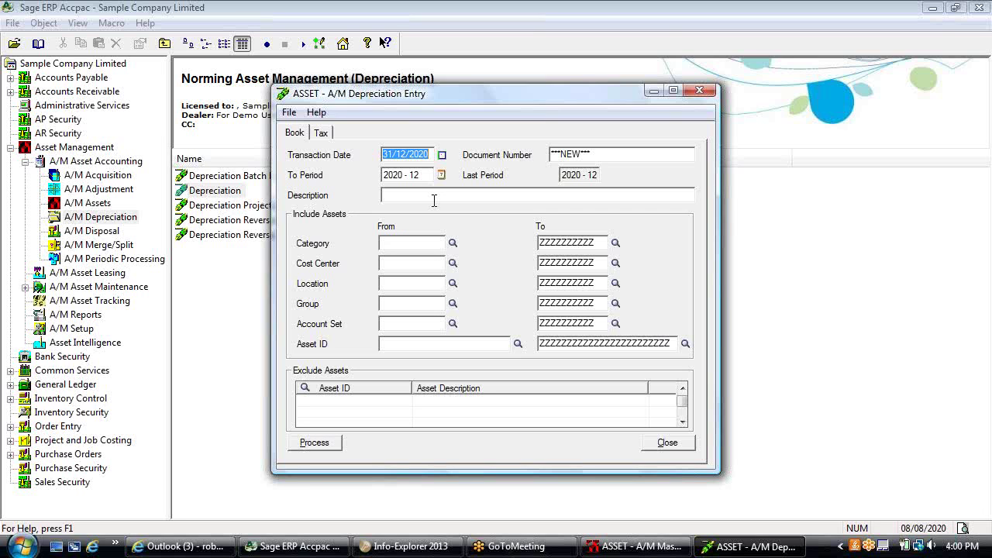
{"action": "left_click", "coordinate": [654, 445]}
Step: Review the Depreciation Projection form, including its depreciation methods list, and close it without processing
{"action": "double_click", "coordinate": [261, 206]}
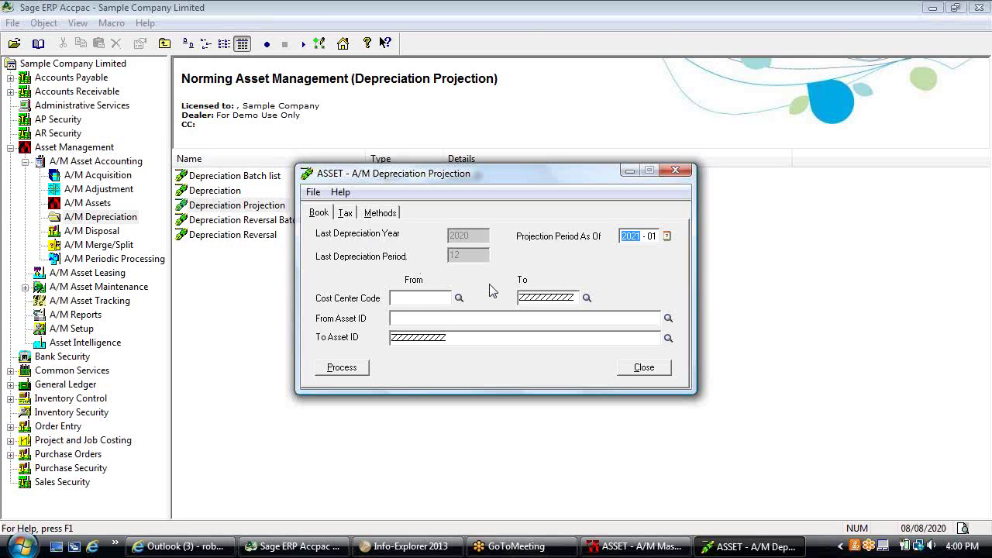
{"action": "left_click", "coordinate": [388, 214]}
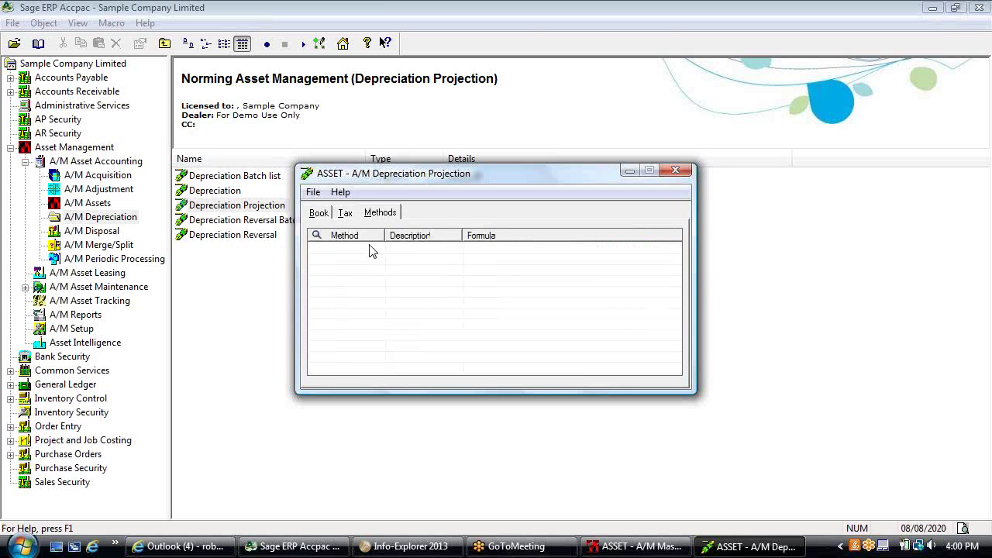
{"action": "left_click", "coordinate": [323, 219]}
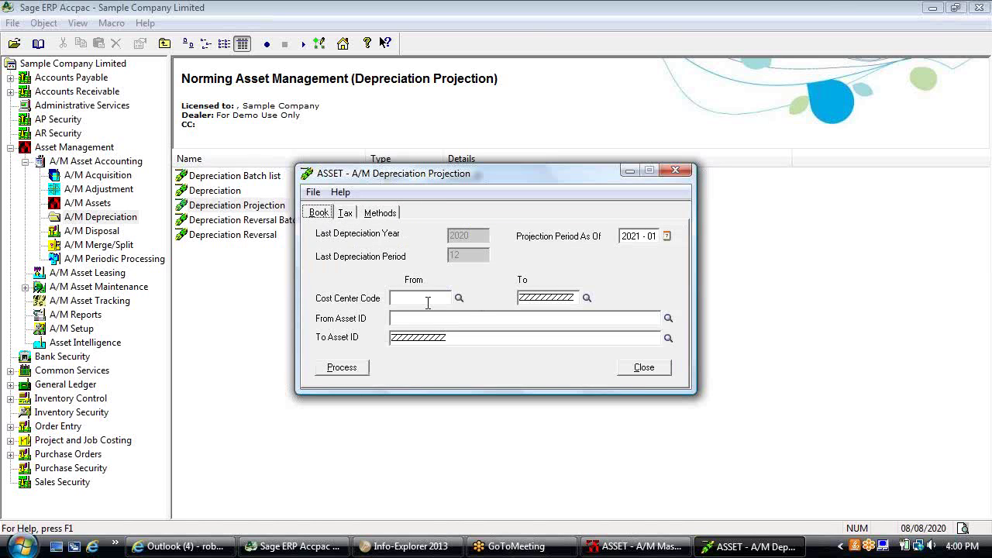
{"action": "left_click", "coordinate": [643, 368]}
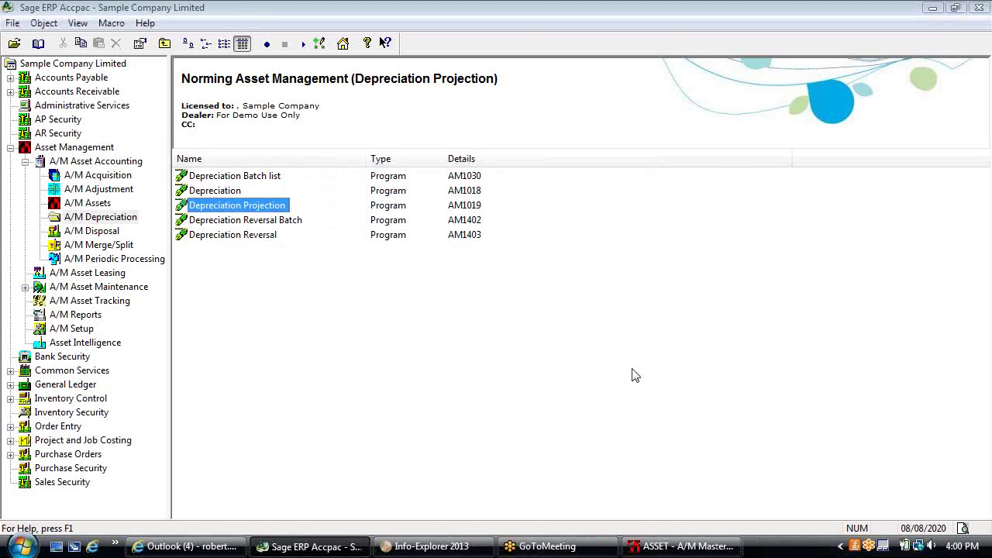
Step: Load the last batch in A/M Disposal Entry, view the available Disposal With options, and close the form
{"action": "left_click", "coordinate": [92, 231]}
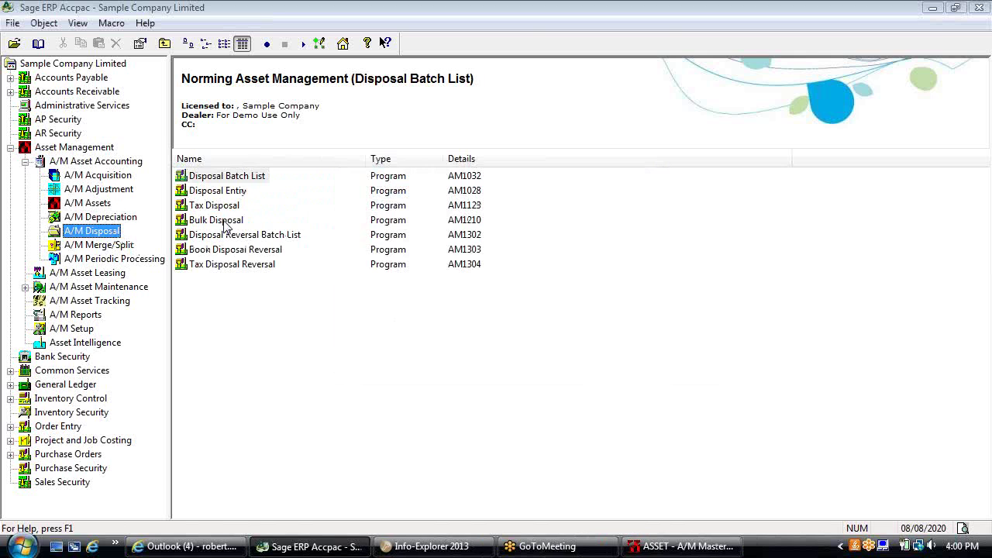
{"action": "double_click", "coordinate": [236, 194]}
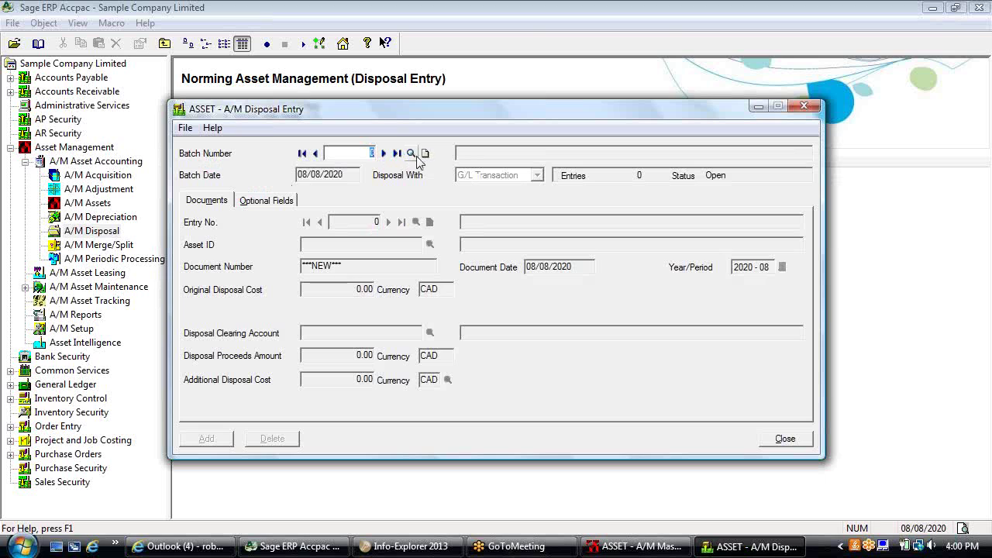
{"action": "left_click", "coordinate": [395, 153]}
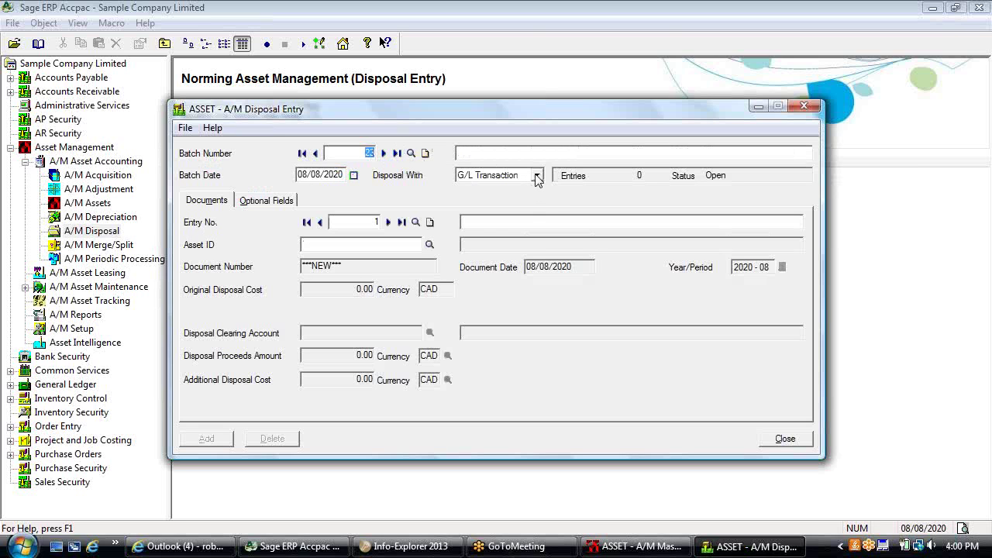
{"action": "left_click", "coordinate": [536, 176]}
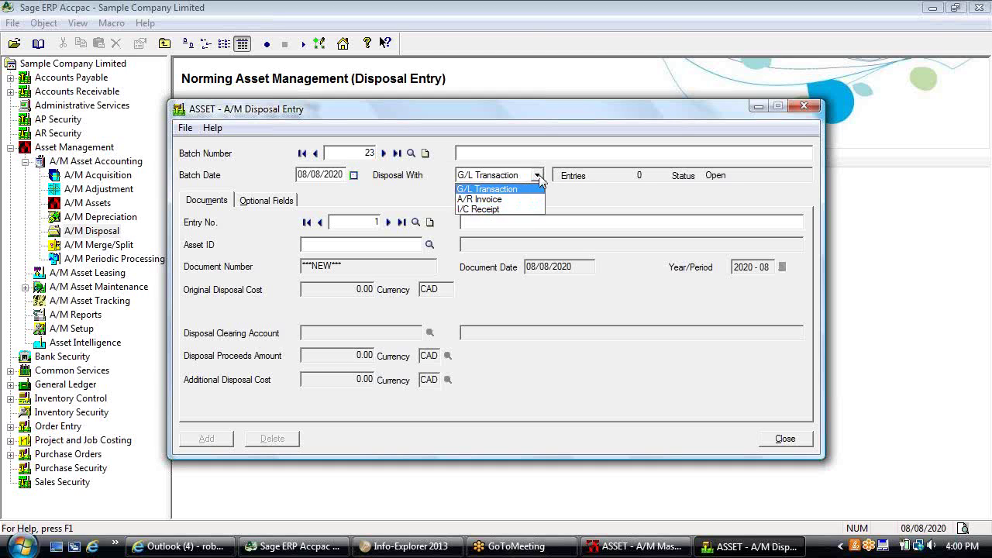
{"action": "left_click", "coordinate": [540, 178]}
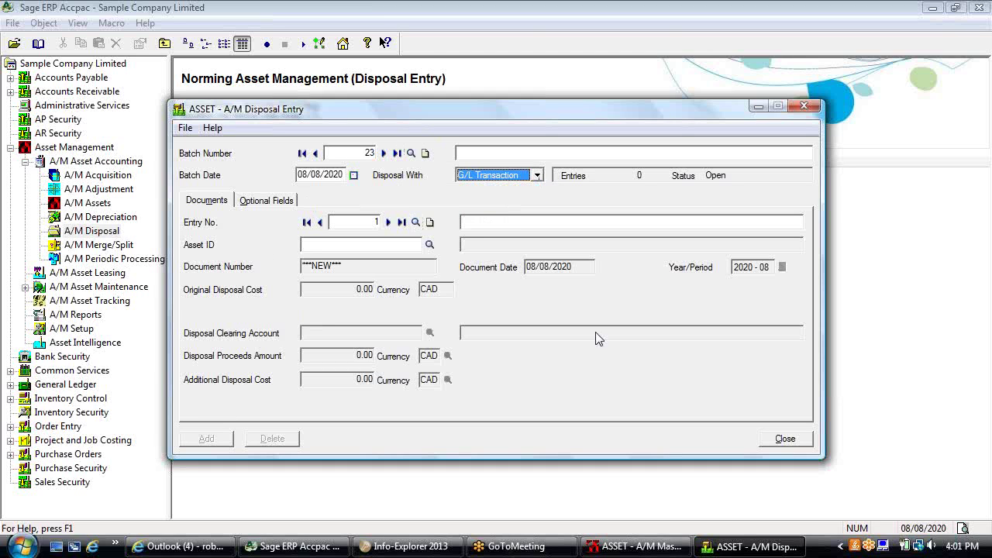
{"action": "left_click", "coordinate": [784, 440]}
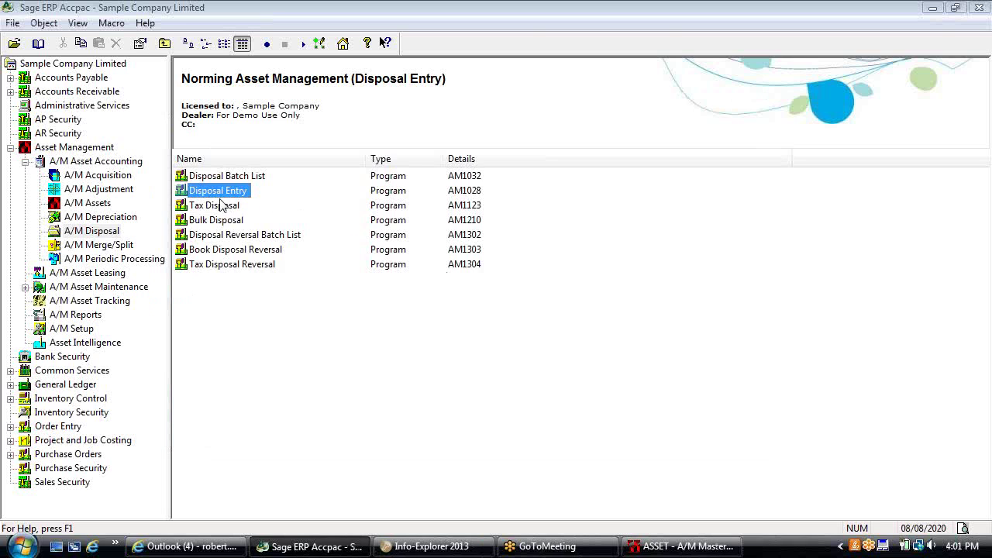
Step: Look over the Bulk Disposal program and the A/M Merge/Split and Periodic Processing program lists
{"action": "left_click", "coordinate": [228, 221]}
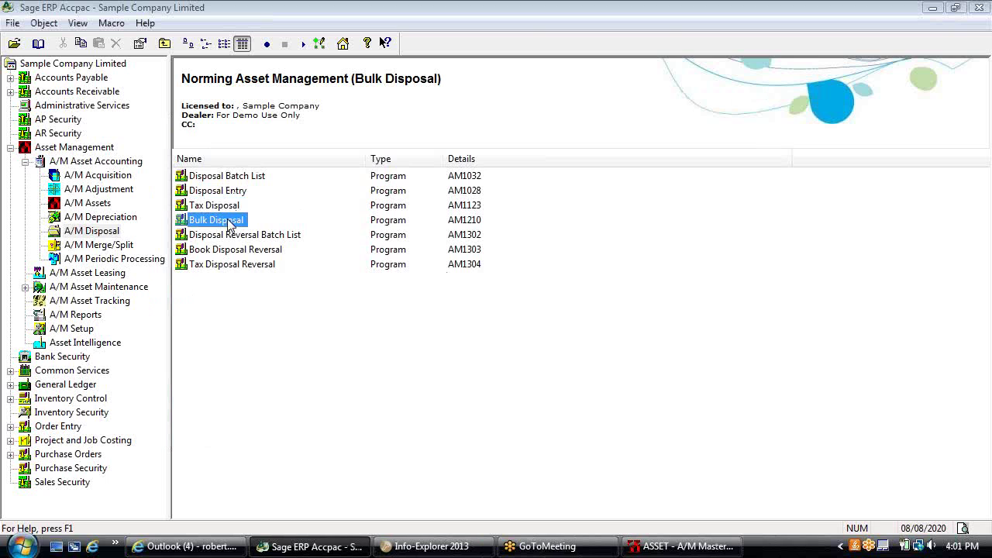
{"action": "left_click", "coordinate": [96, 246]}
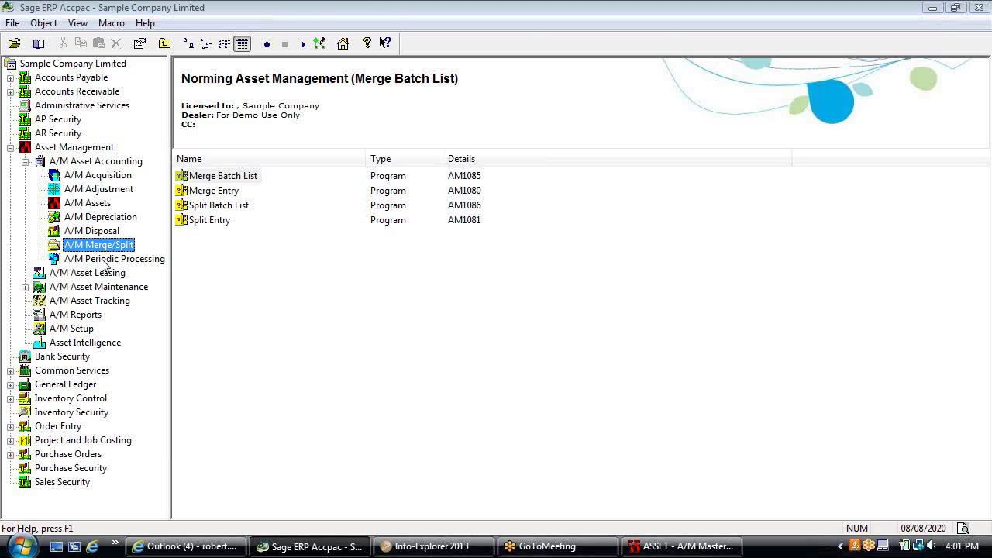
{"action": "left_click", "coordinate": [102, 261]}
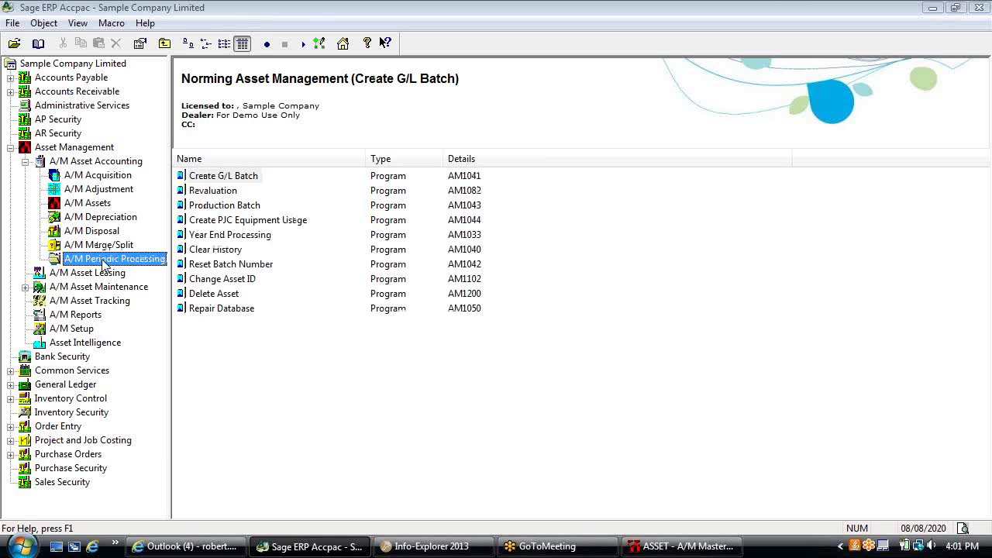
Step: Inspect the original and current asset IDs of the Workshop Building line in Change Asset ID, and close the form
{"action": "left_click", "coordinate": [230, 283]}
{"action": "double_click", "coordinate": [230, 282]}
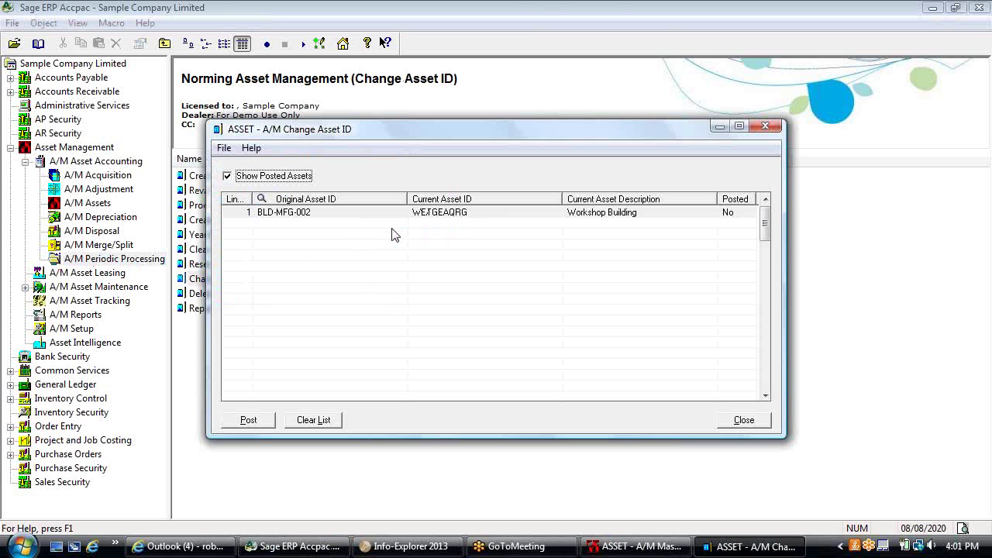
{"action": "left_click", "coordinate": [385, 213]}
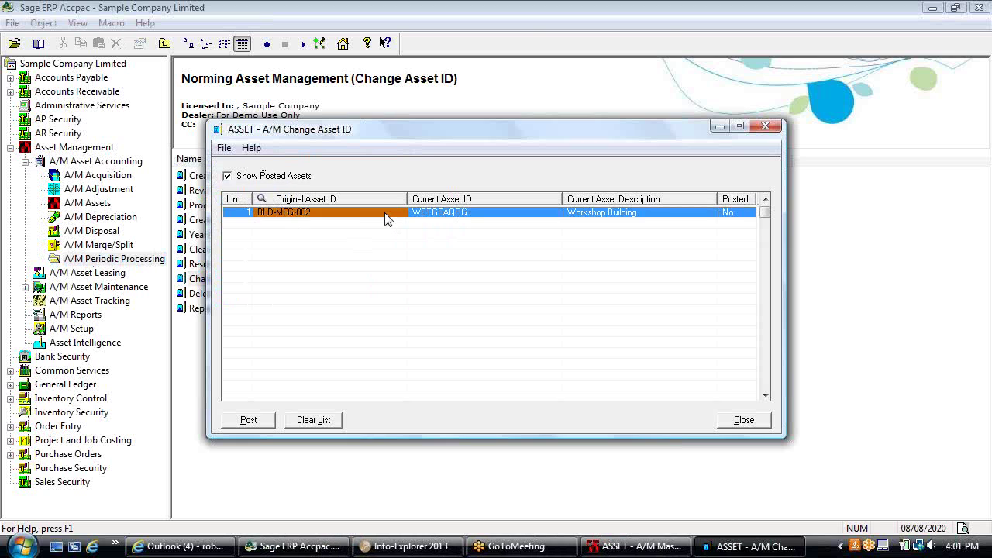
{"action": "left_click", "coordinate": [478, 215]}
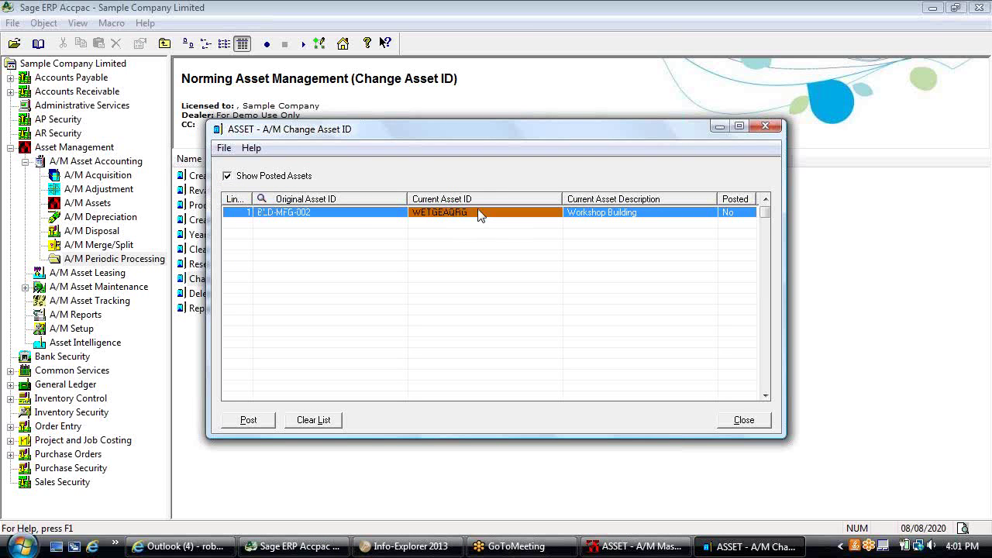
{"action": "left_click", "coordinate": [733, 424]}
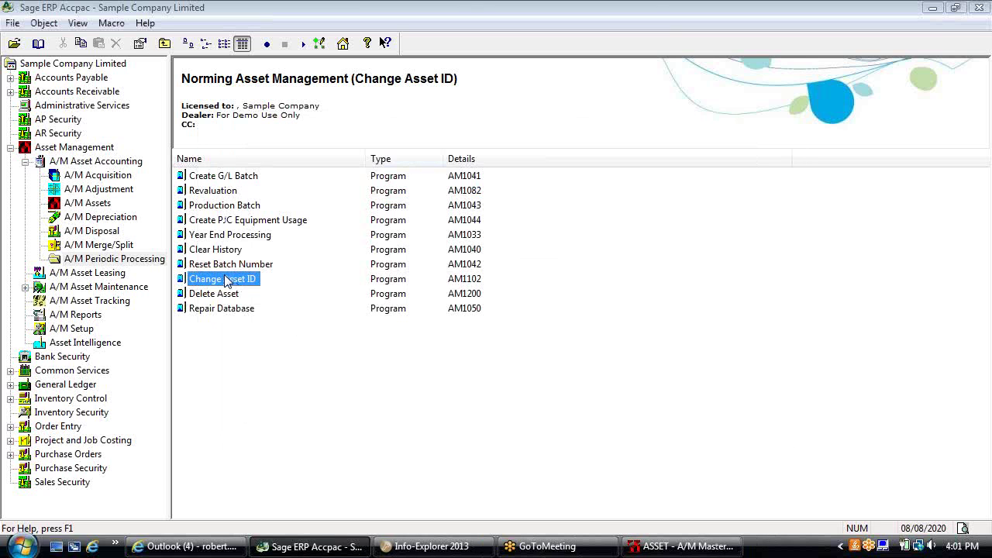
Step: Locate Year End Processing, view the existing batch in the Revaluation form, and close it
{"action": "left_click", "coordinate": [215, 236]}
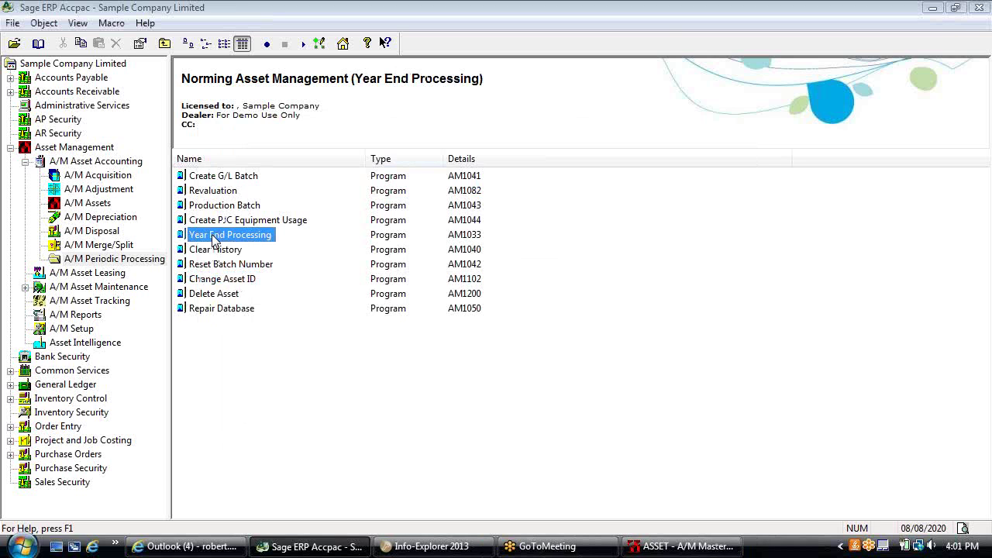
{"action": "double_click", "coordinate": [214, 191]}
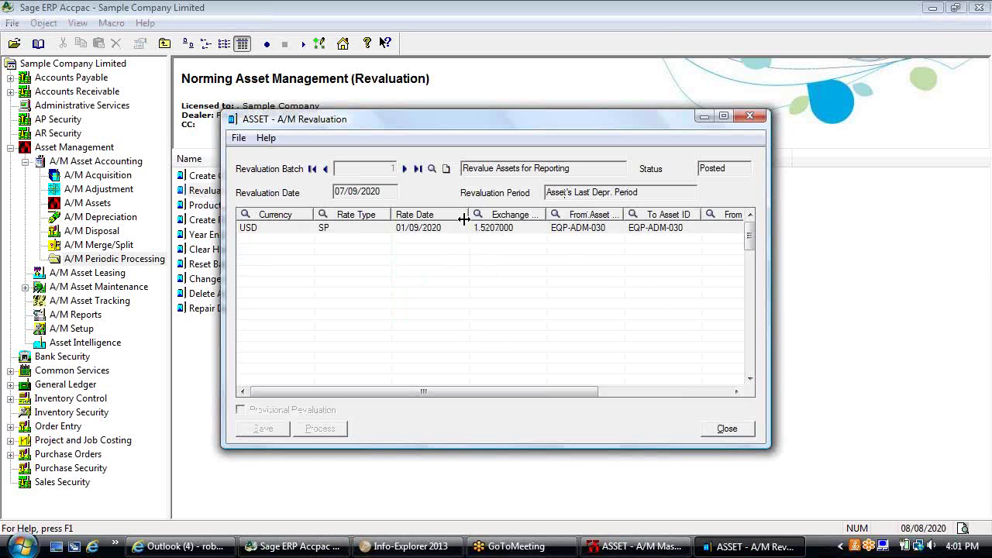
{"action": "left_click", "coordinate": [726, 429]}
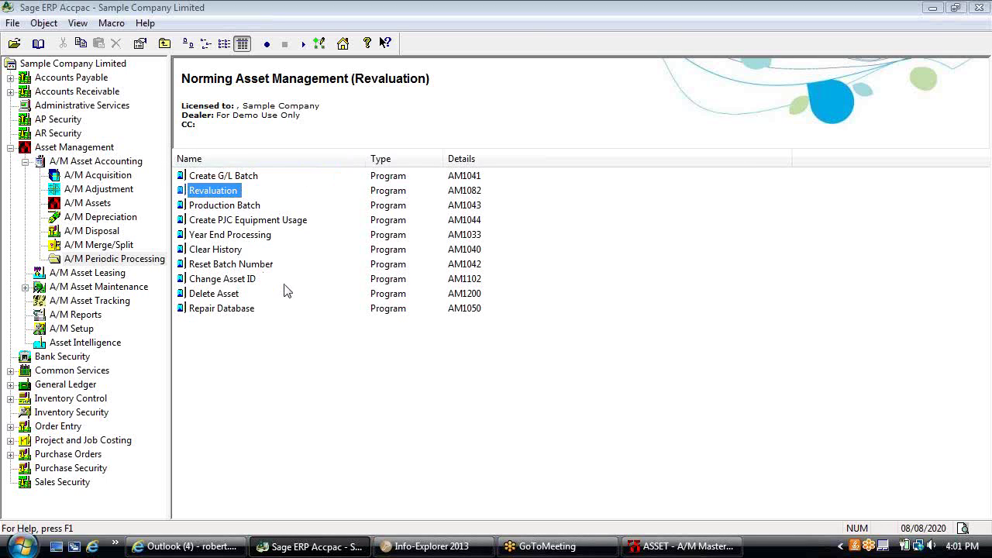
Step: Open the Asset Schedule report from the ACCOUNTING group of the A/M reports
{"action": "left_click", "coordinate": [81, 317]}
{"action": "double_click", "coordinate": [204, 183]}
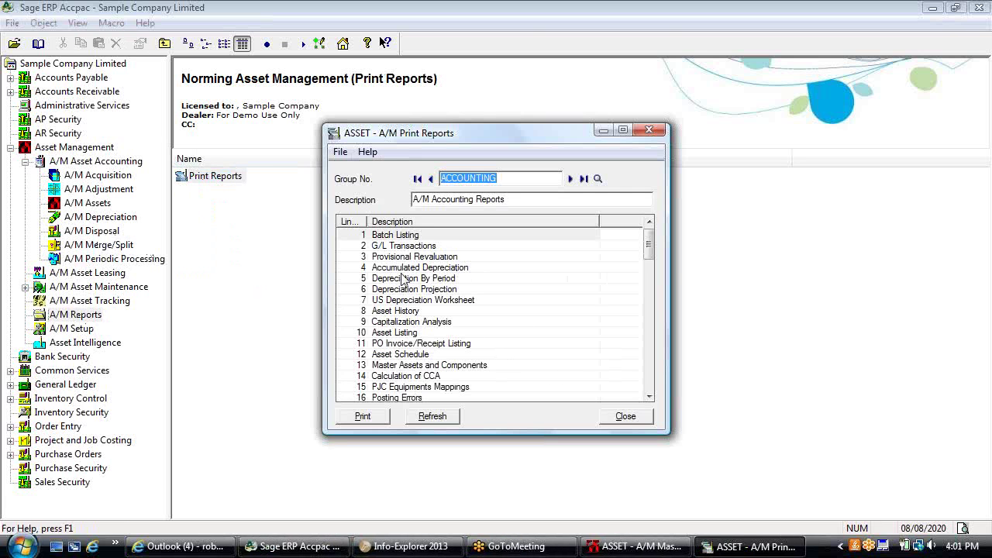
{"action": "left_click", "coordinate": [416, 358]}
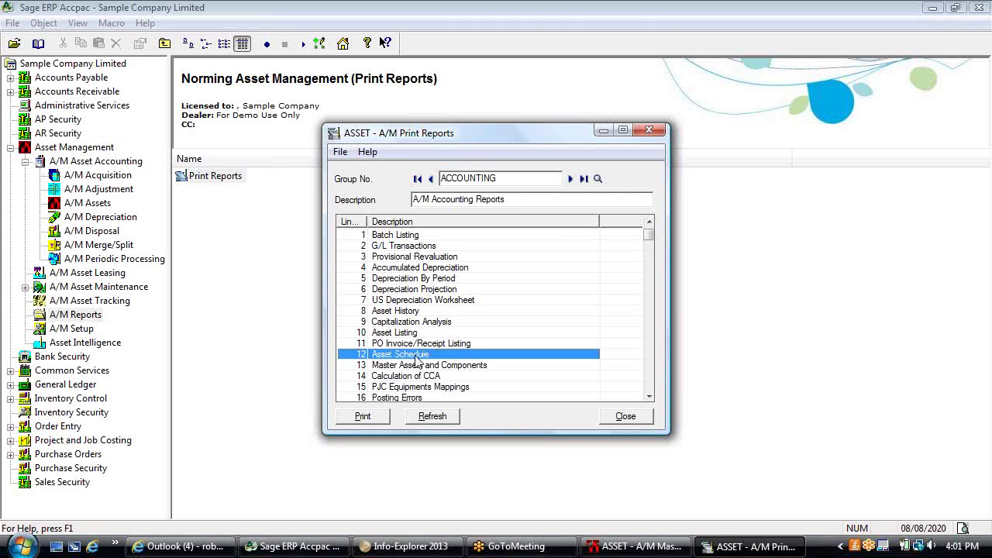
{"action": "double_click", "coordinate": [416, 358]}
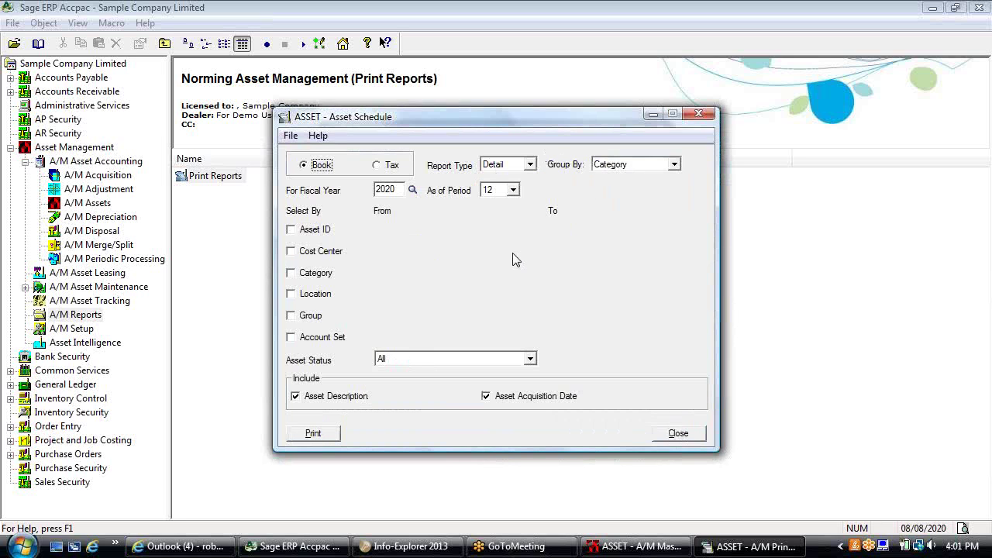
Step: Set the Asset Schedule to the Summary report type grouped by Account Set, and print it to preview
{"action": "left_click", "coordinate": [530, 164]}
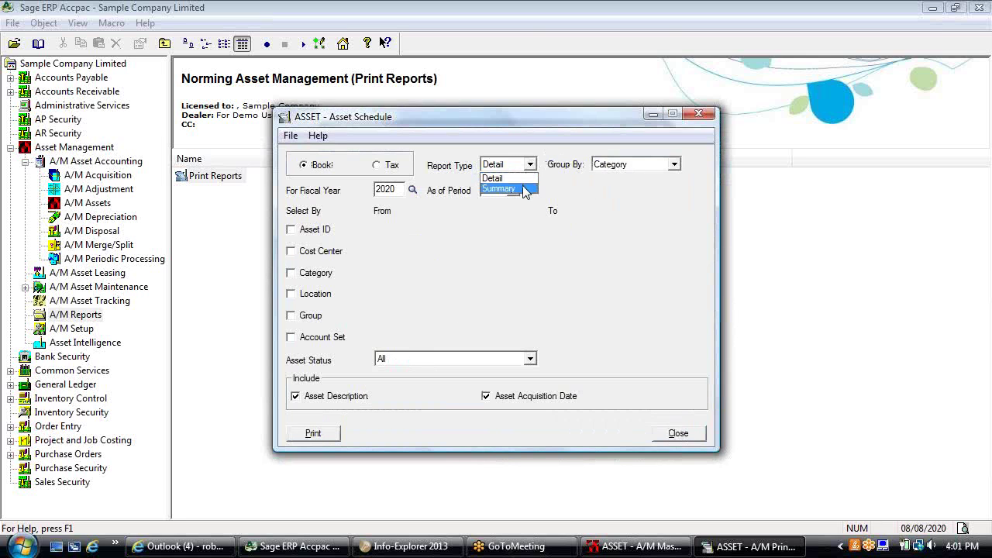
{"action": "left_click", "coordinate": [512, 188]}
{"action": "left_click", "coordinate": [674, 165]}
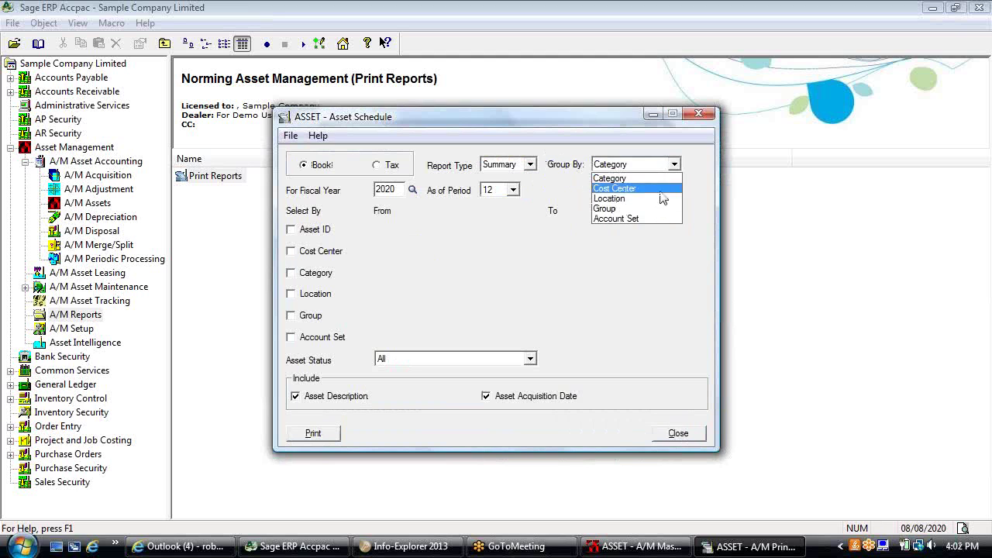
{"action": "left_click", "coordinate": [644, 218]}
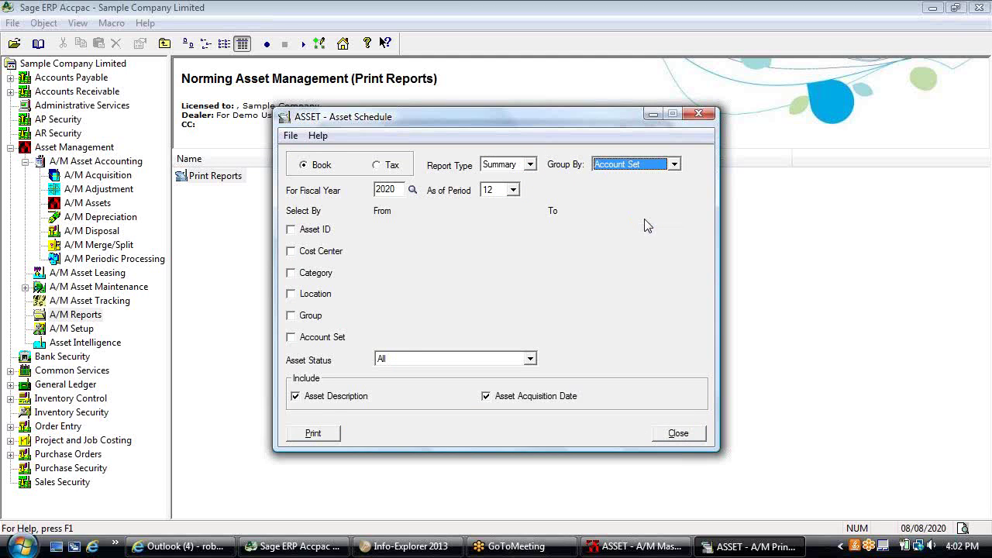
{"action": "left_click", "coordinate": [323, 434]}
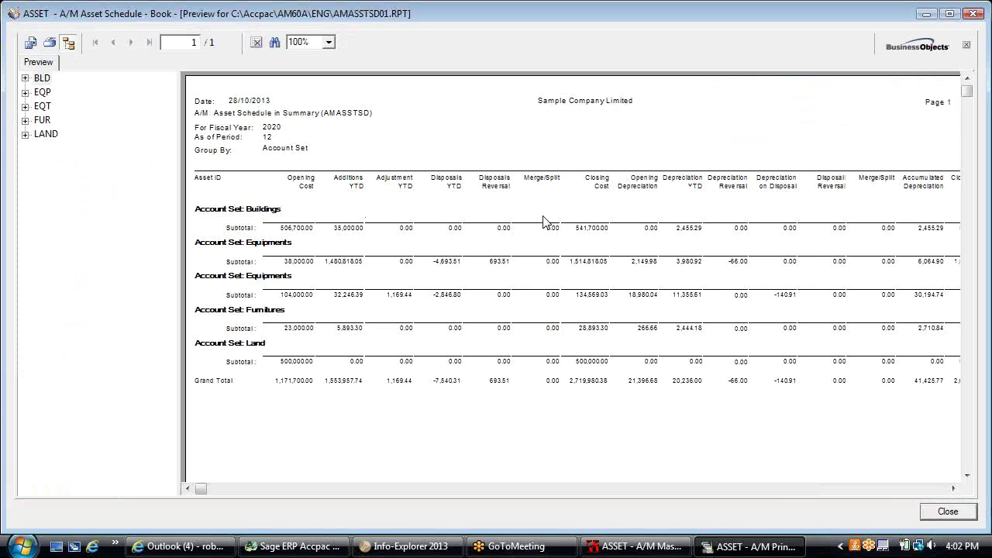
Step: Examine the report's columns from opening cost, additions, adjustments and disposals through closing cost to closing book value
{"action": "left_click", "coordinate": [308, 191]}
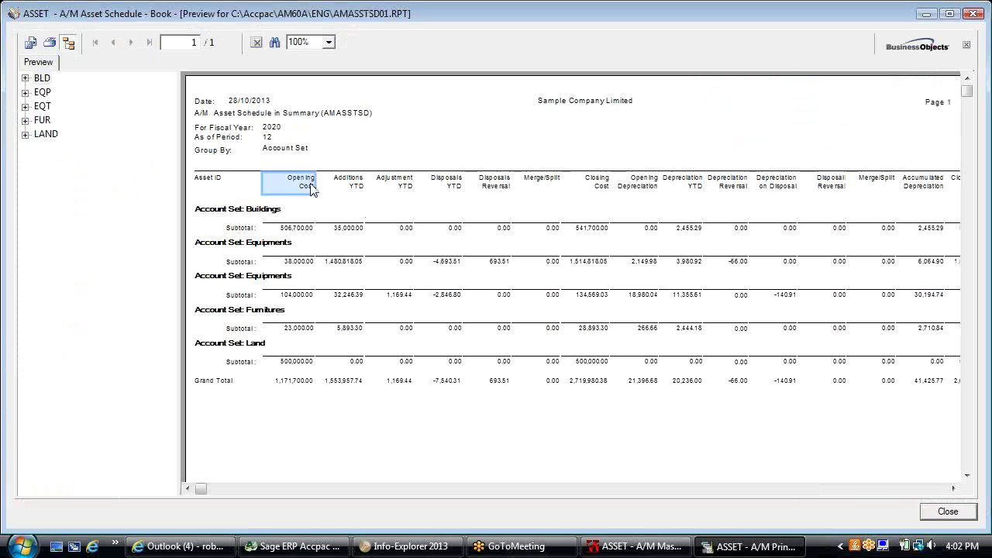
{"action": "left_click", "coordinate": [355, 183]}
{"action": "left_click", "coordinate": [396, 189]}
{"action": "left_click", "coordinate": [442, 190]}
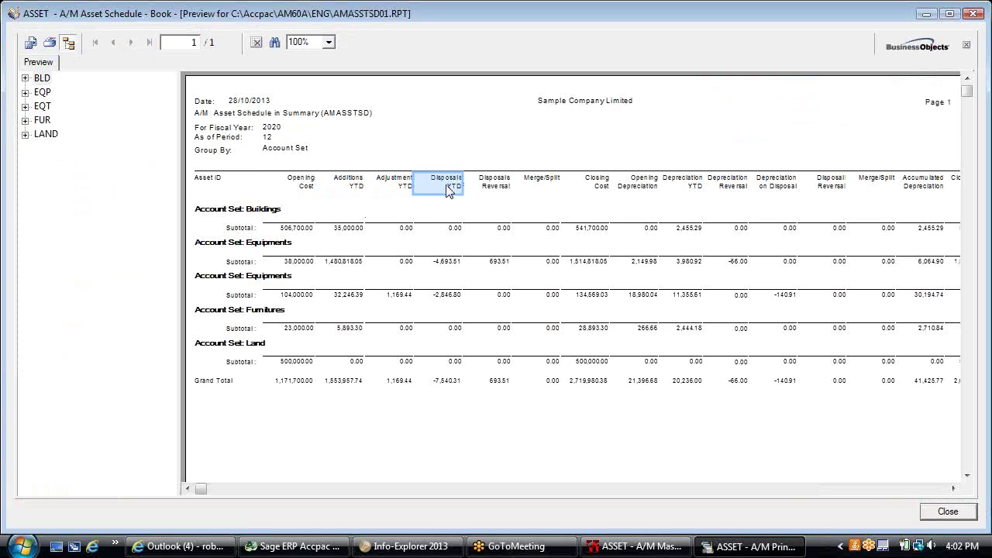
{"action": "left_click", "coordinate": [598, 187]}
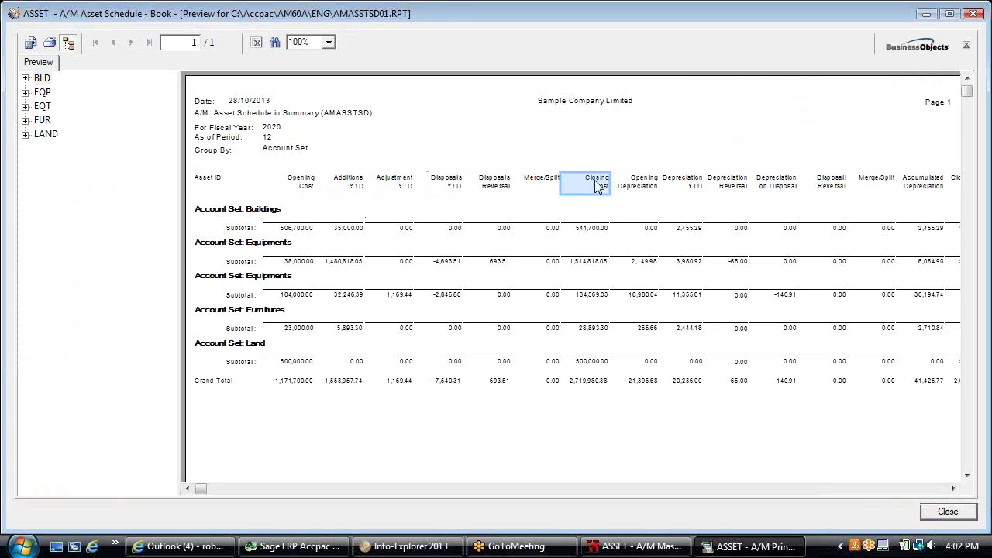
{"action": "left_click", "coordinate": [591, 490]}
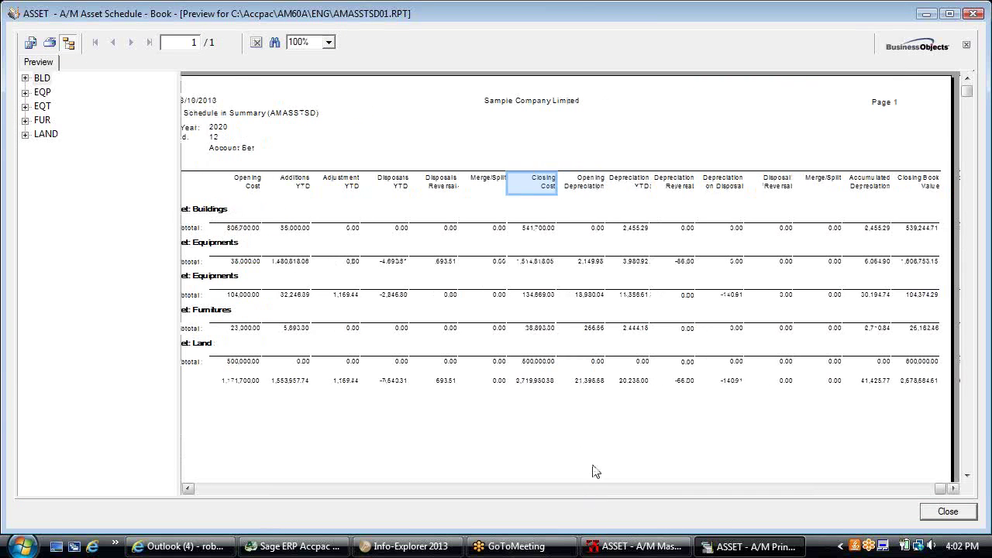
Step: Review the summary schedule's opening depreciation, accumulated depreciation and closing book value columns, then close the preview
{"action": "left_click", "coordinate": [587, 190]}
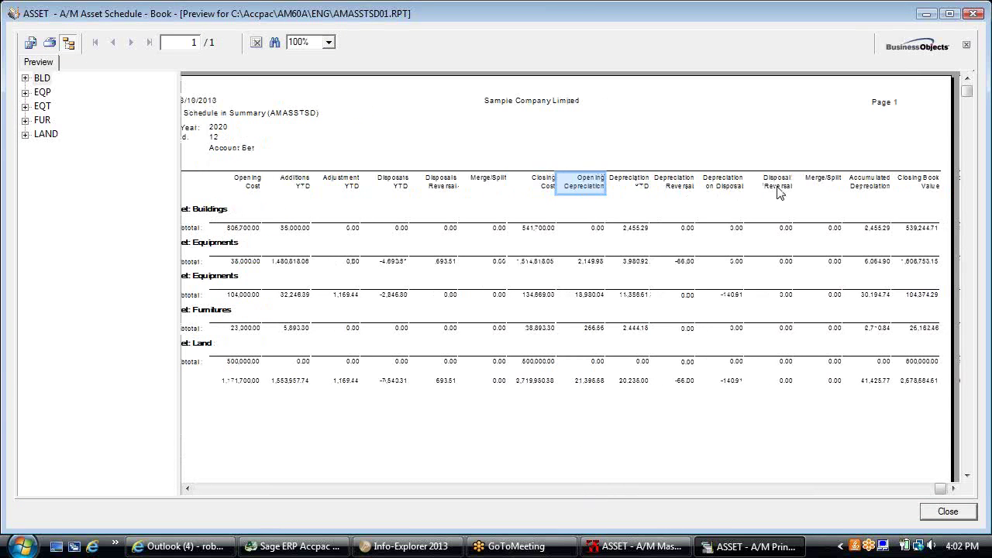
{"action": "left_click", "coordinate": [866, 186]}
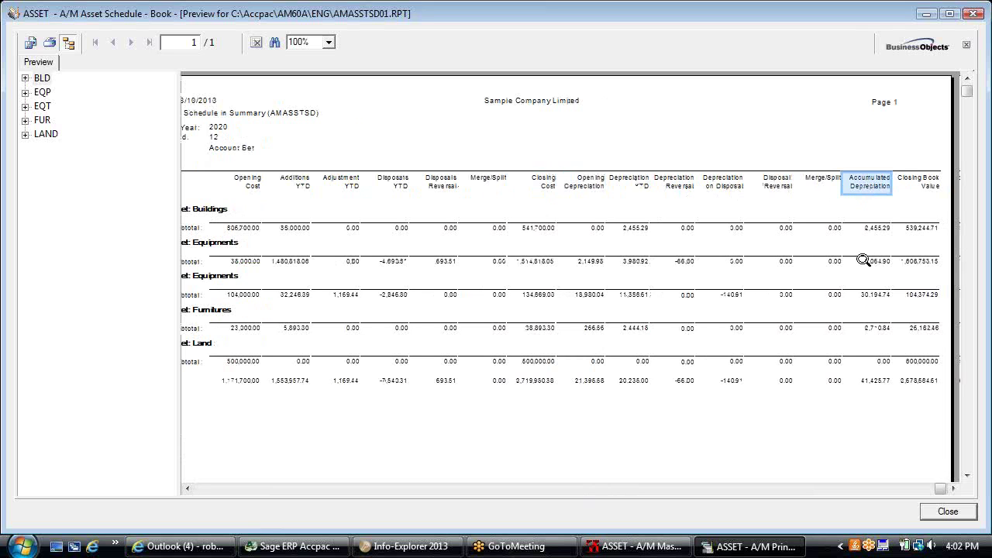
{"action": "left_click", "coordinate": [928, 189]}
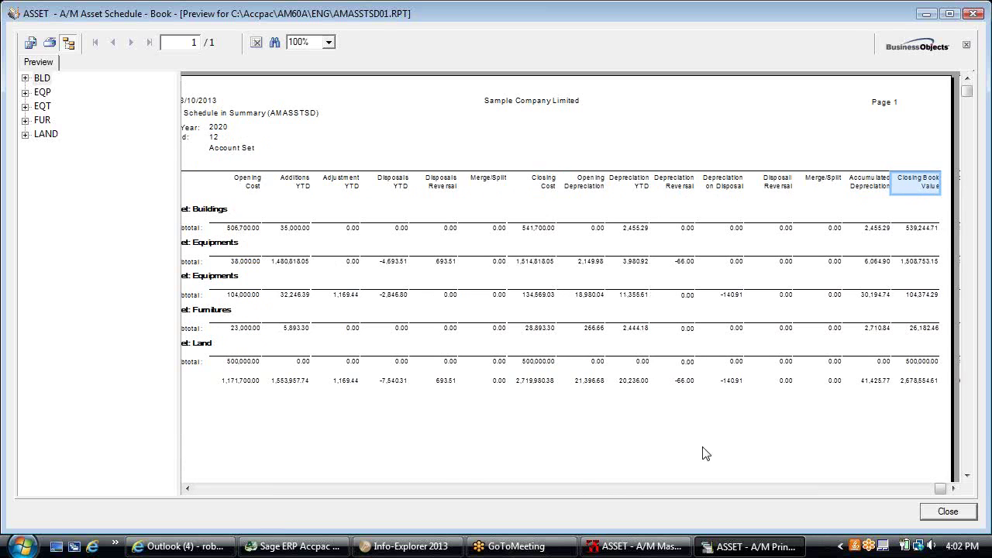
{"action": "left_click", "coordinate": [403, 488]}
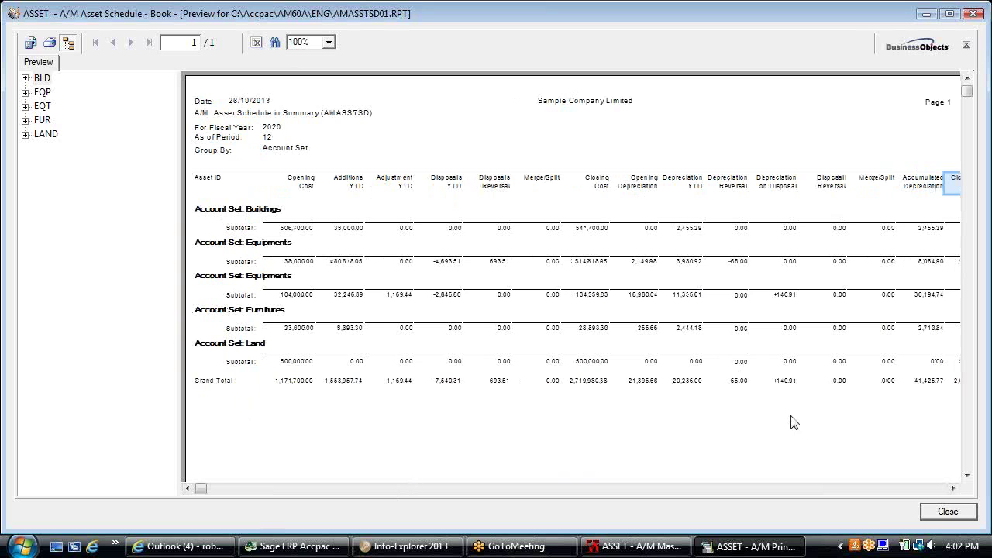
{"action": "left_click", "coordinate": [937, 511]}
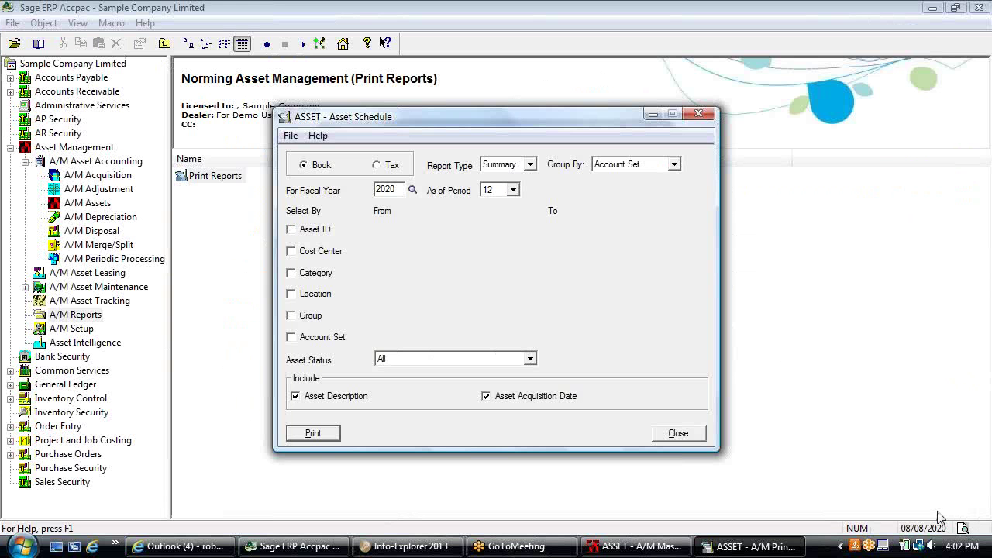
Step: Set the Asset Schedule to the Detail report type grouped by Category, and print it to preview
{"action": "left_click", "coordinate": [530, 164]}
{"action": "left_click", "coordinate": [524, 178]}
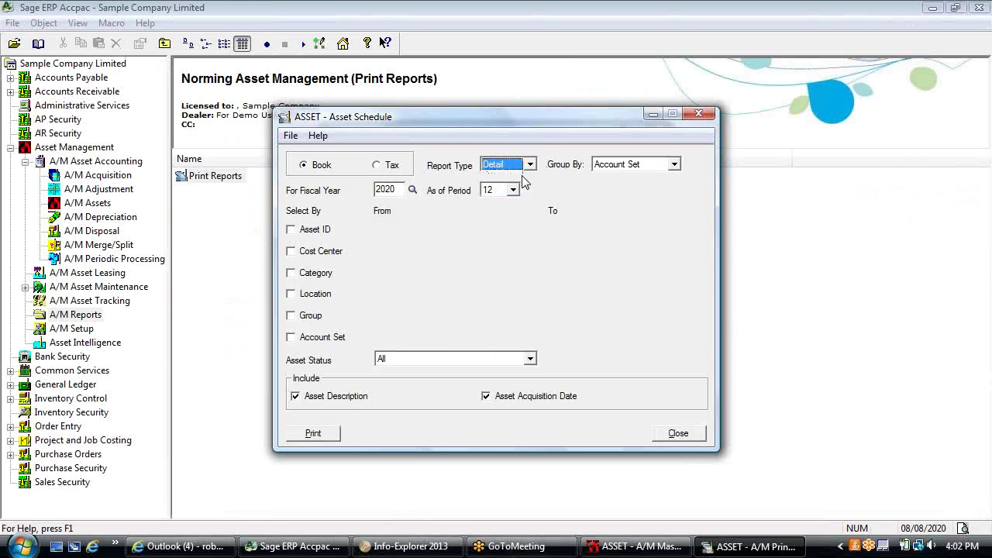
{"action": "left_click", "coordinate": [673, 164]}
{"action": "left_click", "coordinate": [664, 176]}
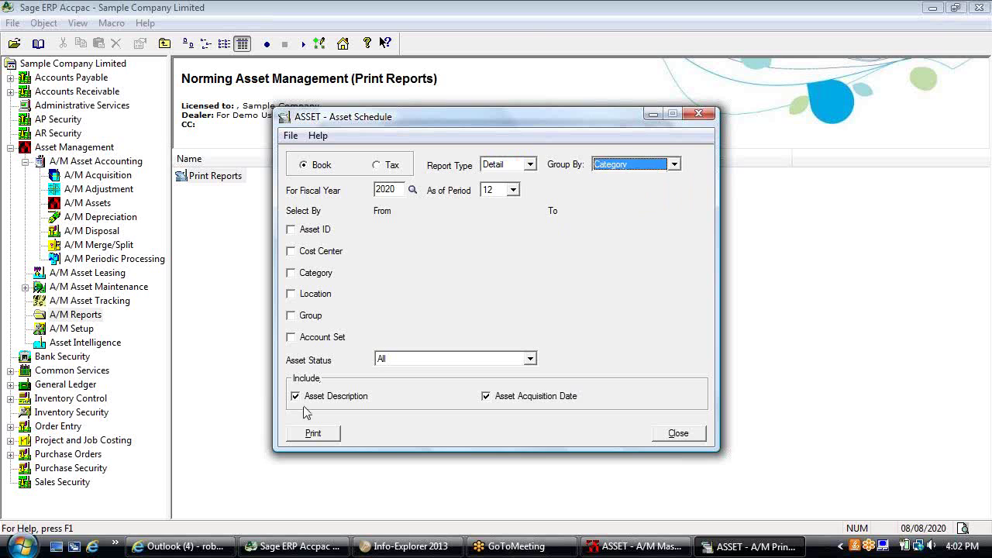
{"action": "left_click", "coordinate": [313, 433]}
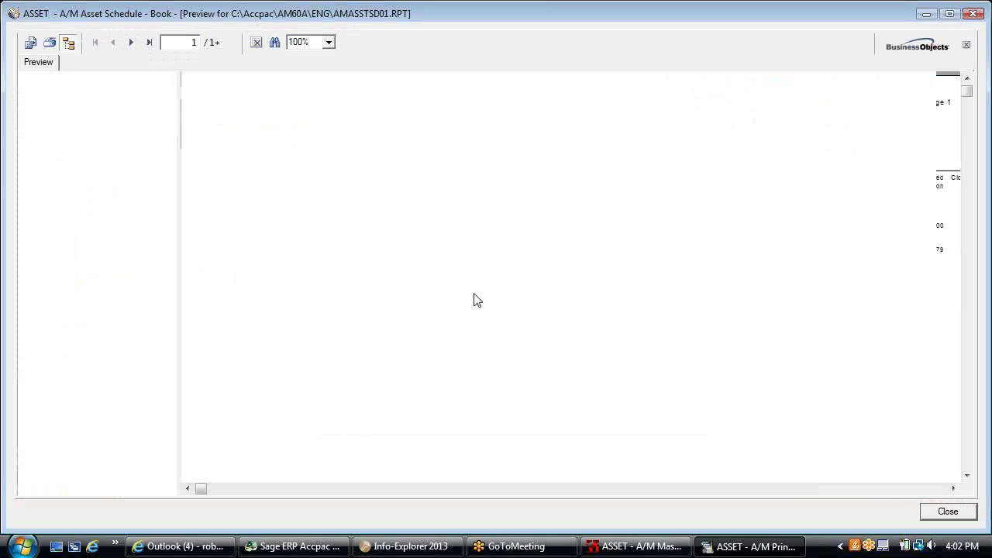
Step: Examine the detail schedule's cost and depreciation columns, and the description and acquisition date under the first building asset
{"action": "left_click", "coordinate": [312, 192]}
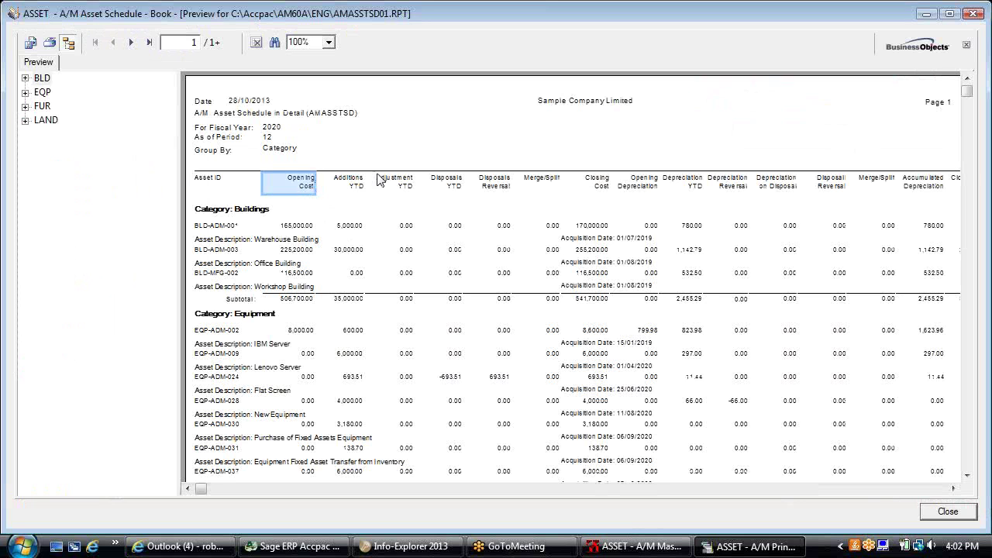
{"action": "left_click", "coordinate": [599, 192]}
{"action": "left_click", "coordinate": [627, 192]}
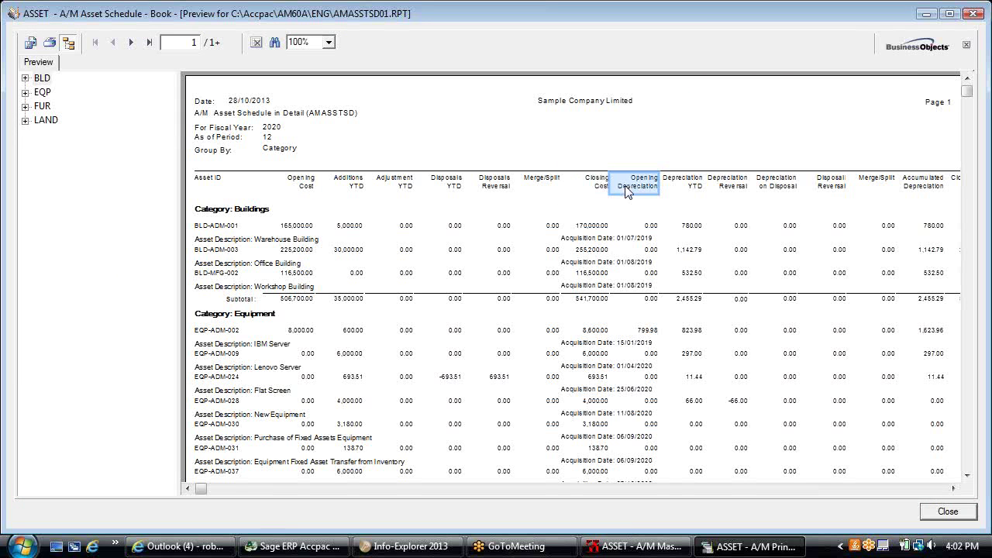
{"action": "left_click", "coordinate": [916, 193]}
{"action": "left_click", "coordinate": [953, 186]}
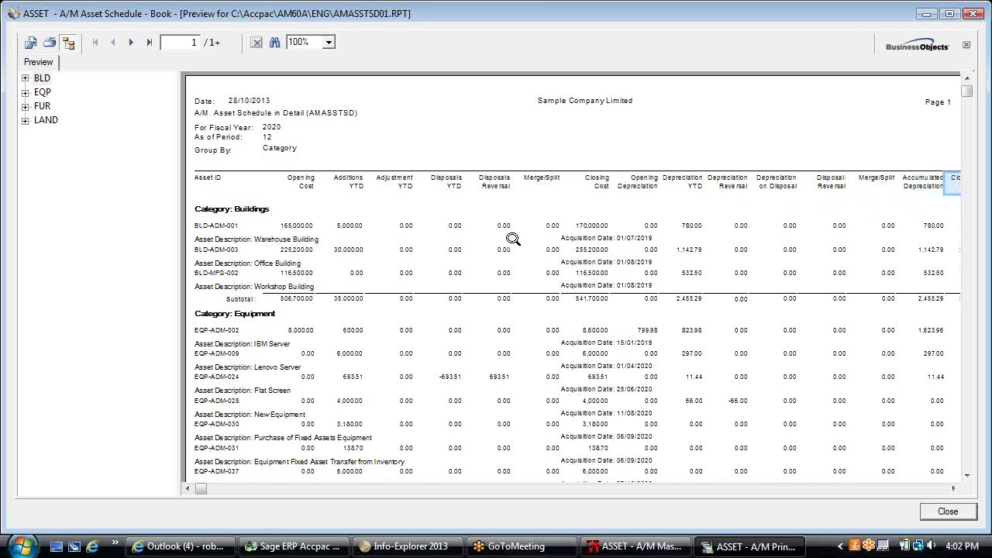
{"action": "left_click", "coordinate": [246, 241]}
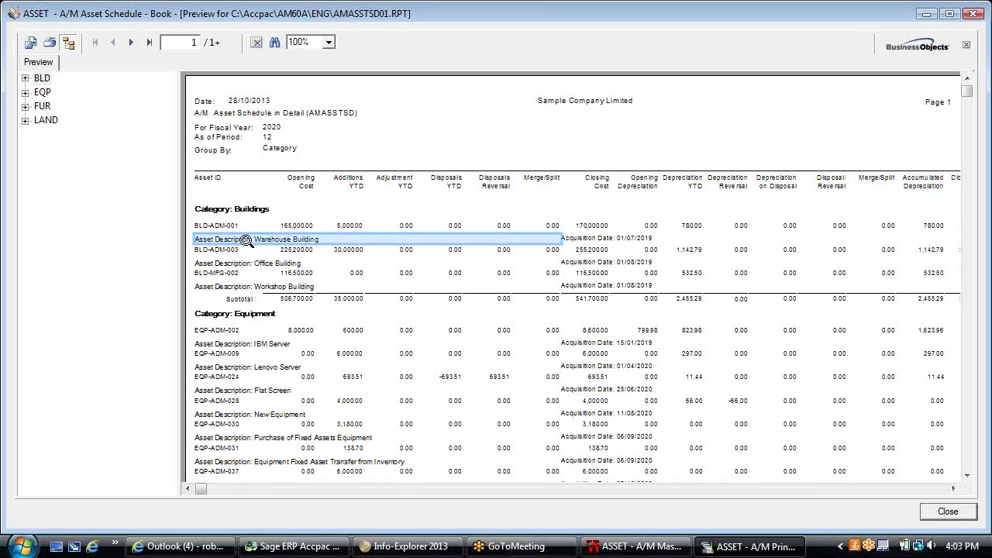
{"action": "left_click", "coordinate": [574, 239]}
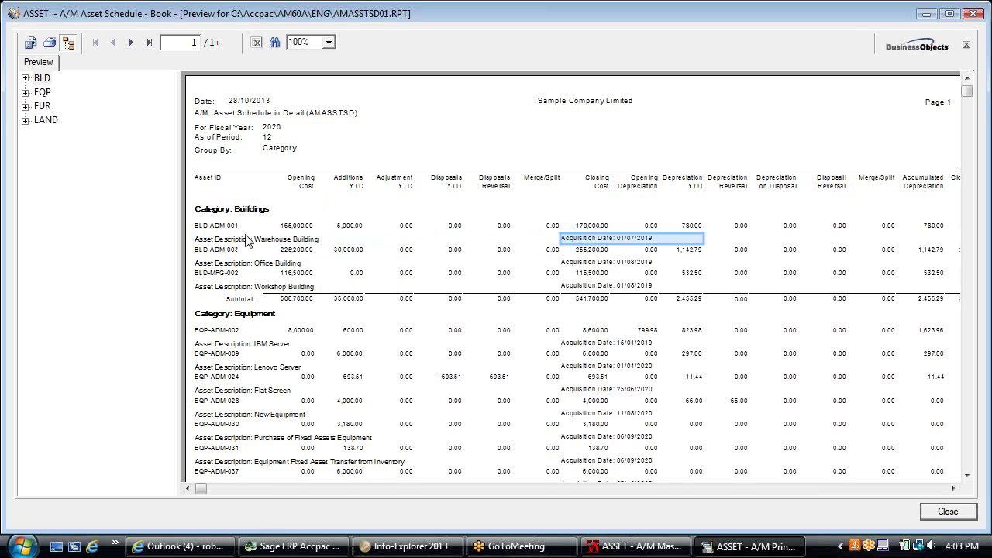
Step: Look through the available export formats for the detail schedule and cancel the export
{"action": "left_click", "coordinate": [29, 45]}
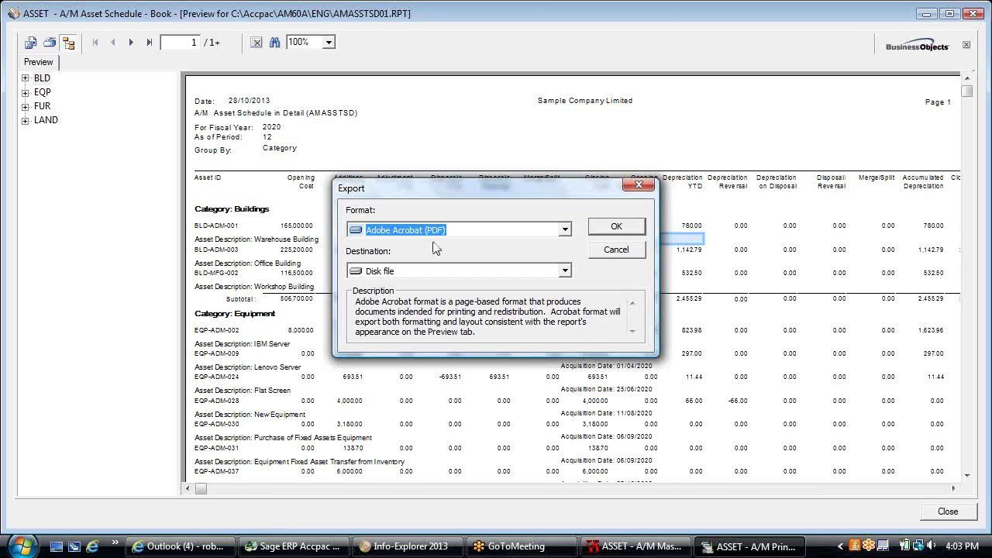
{"action": "left_click", "coordinate": [566, 231]}
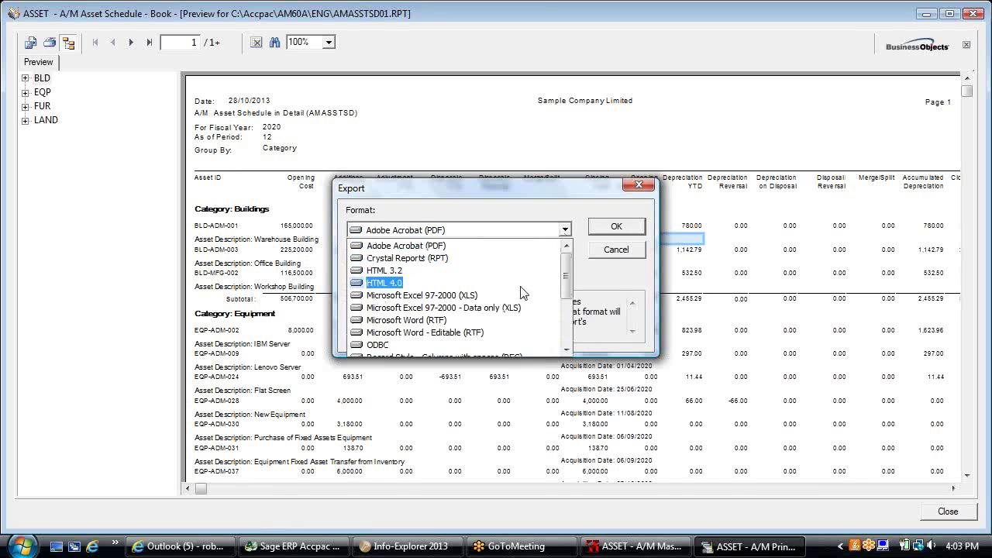
{"action": "left_click", "coordinate": [566, 350]}
{"action": "left_click", "coordinate": [608, 263]}
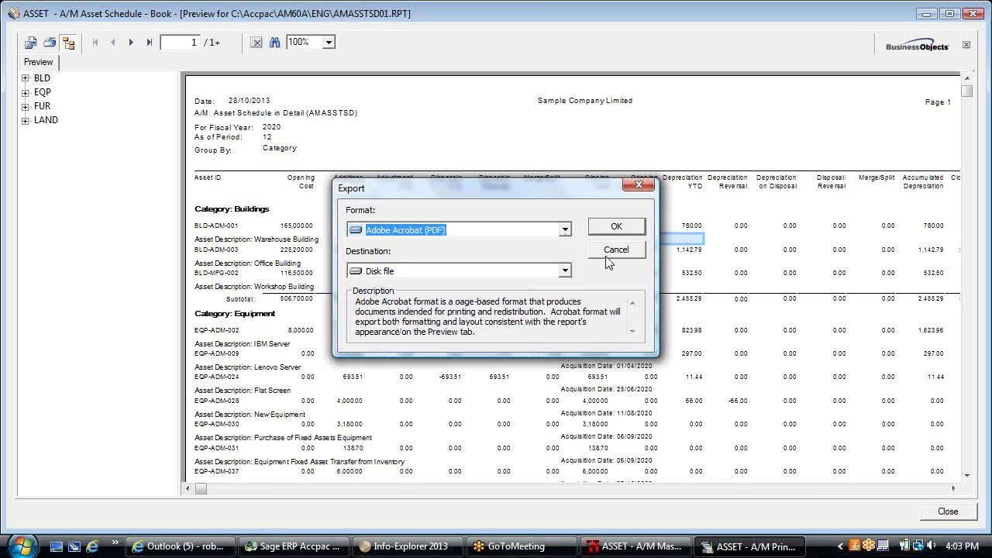
{"action": "left_click", "coordinate": [614, 252]}
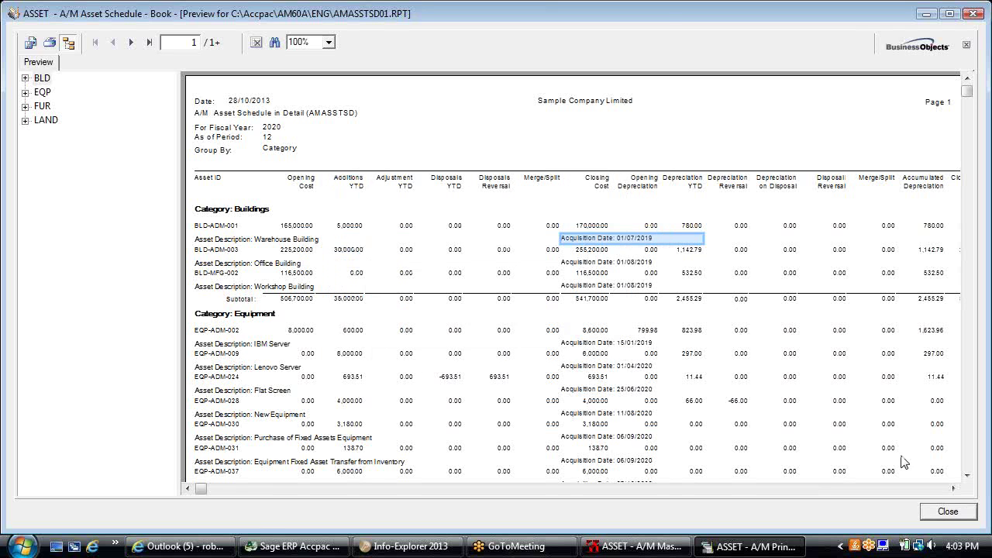
Step: Close the Asset Schedule preview and form, and open the Asset Listing report from the A/M accounting reports
{"action": "left_click", "coordinate": [932, 511]}
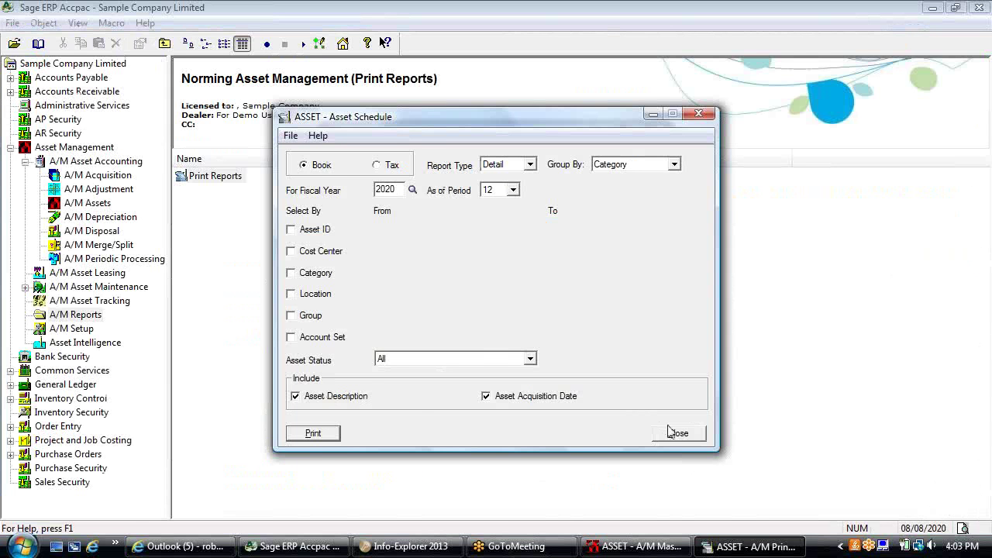
{"action": "left_click", "coordinate": [673, 431]}
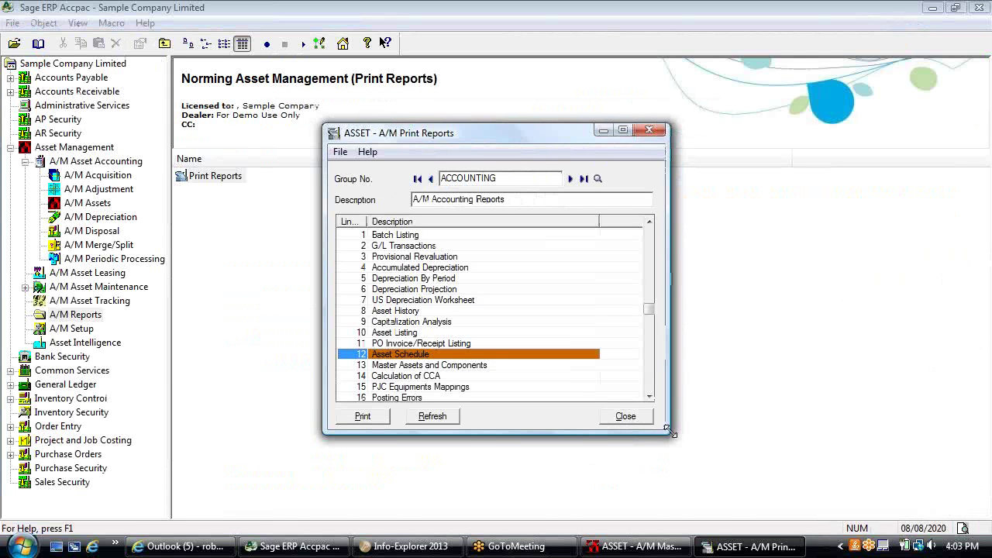
{"action": "double_click", "coordinate": [420, 333]}
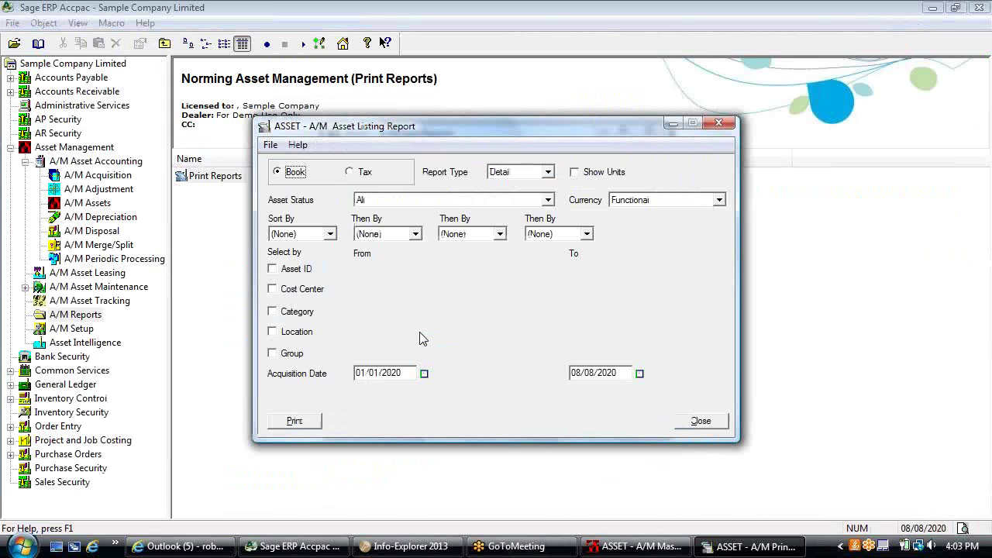
Step: Sort the Asset Listing by Location and then by Category, and print it to preview
{"action": "left_click", "coordinate": [330, 234]}
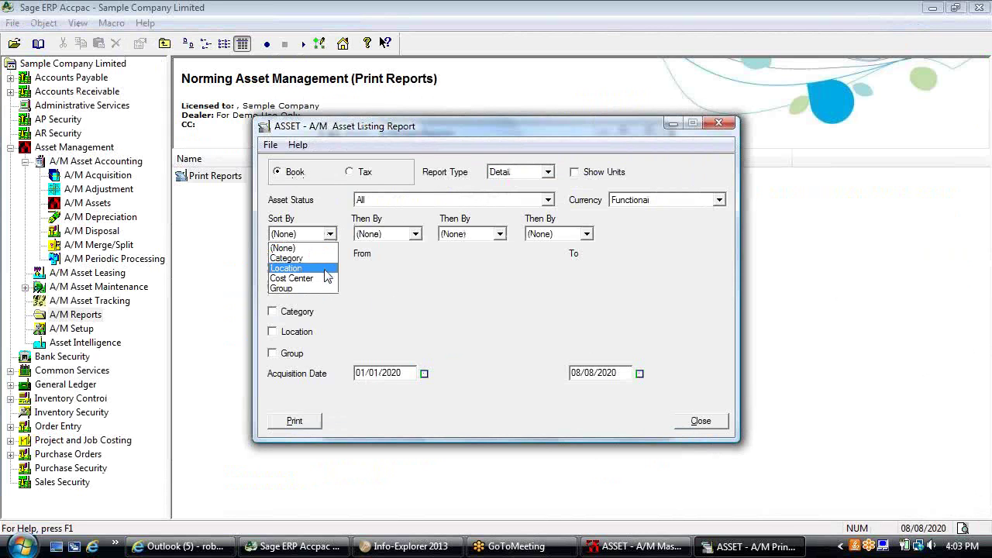
{"action": "left_click", "coordinate": [324, 269]}
{"action": "left_click", "coordinate": [415, 234]}
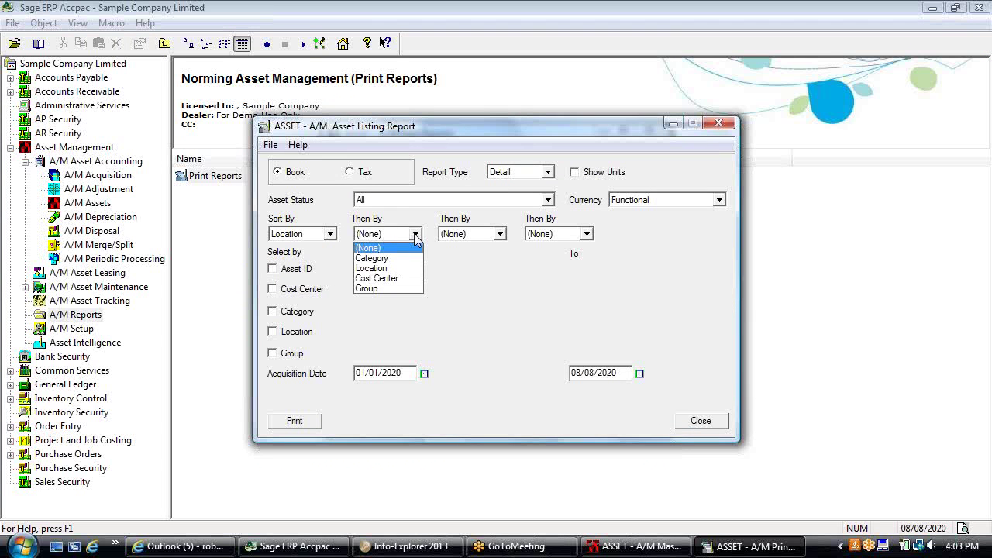
{"action": "left_click", "coordinate": [372, 259]}
{"action": "left_click", "coordinate": [300, 421]}
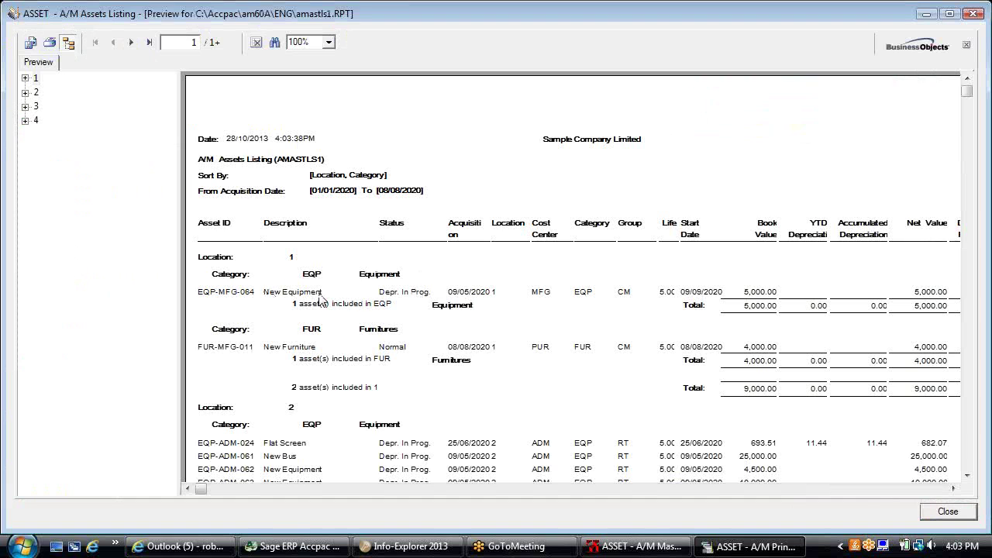
Step: Examine the location and category grouping in the listing, and asset EQP-MFG-064's acquisition date, book value and net value
{"action": "left_click", "coordinate": [224, 257]}
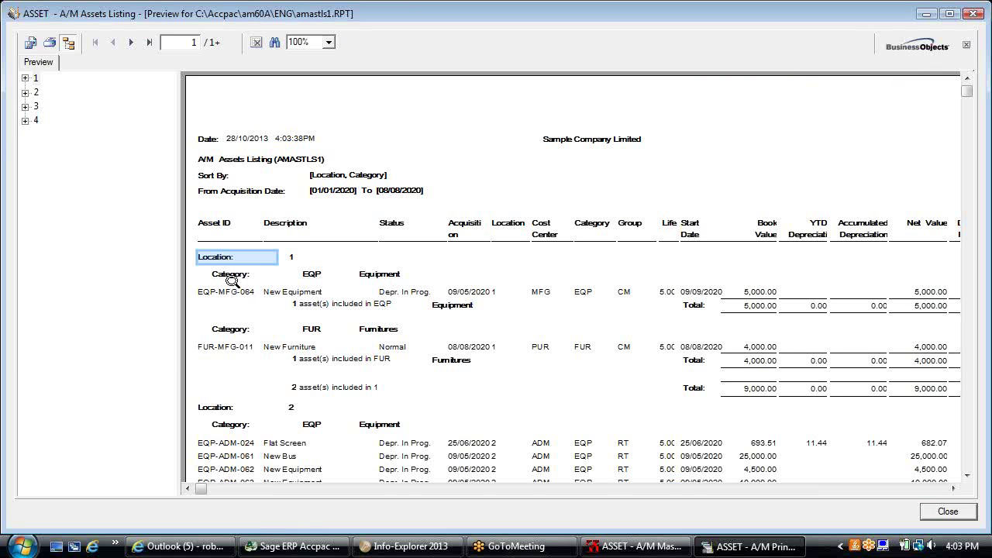
{"action": "left_click", "coordinate": [234, 273]}
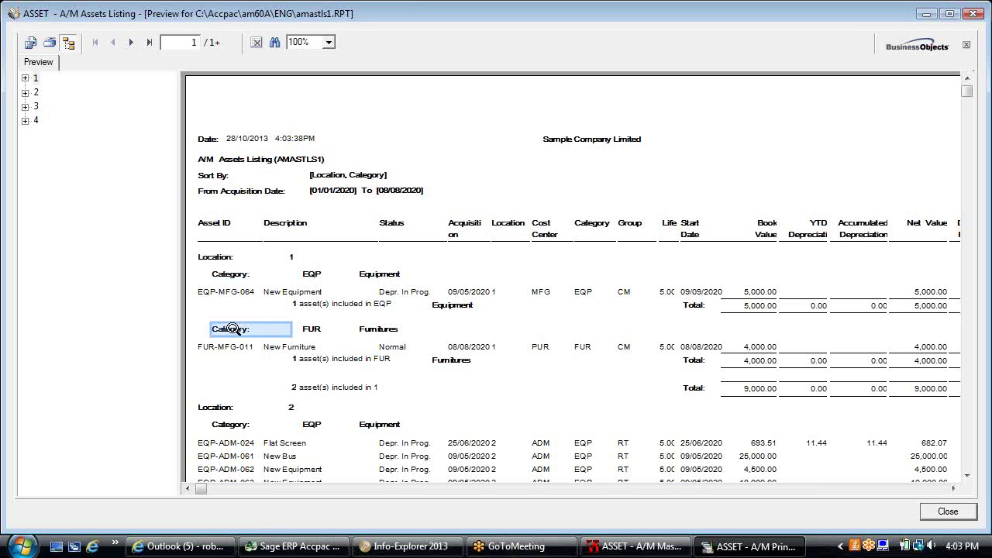
{"action": "left_click", "coordinate": [257, 295]}
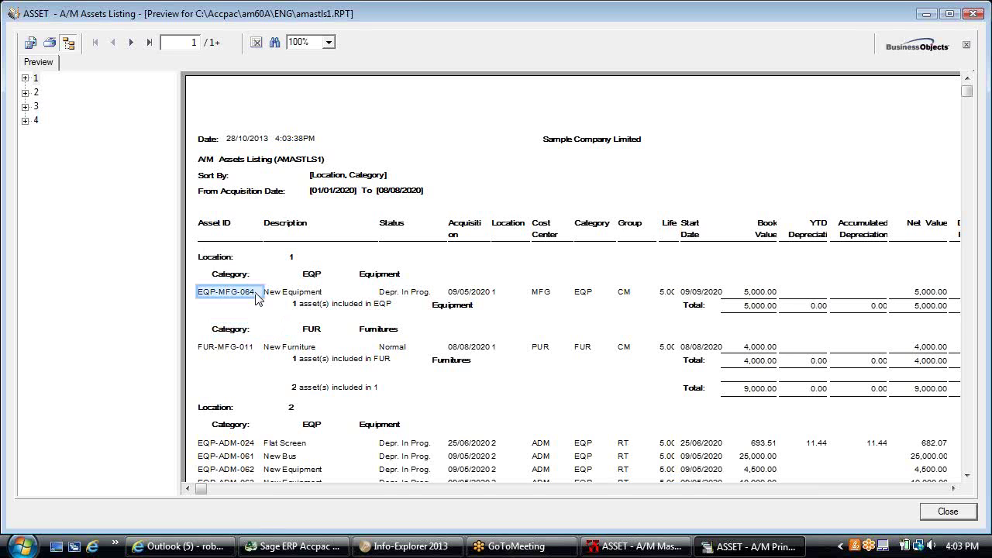
{"action": "left_click", "coordinate": [478, 297]}
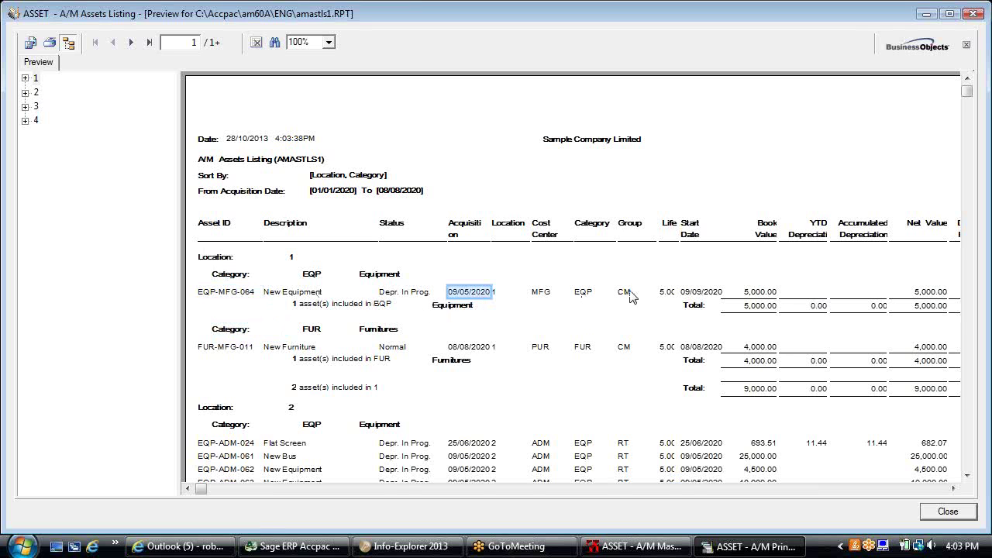
{"action": "left_click", "coordinate": [760, 298]}
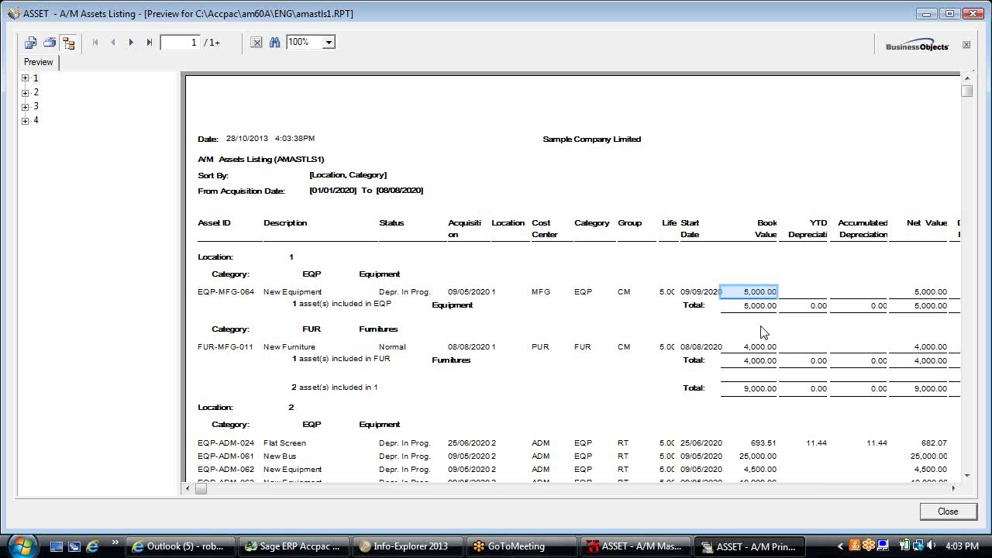
{"action": "left_click", "coordinate": [769, 488]}
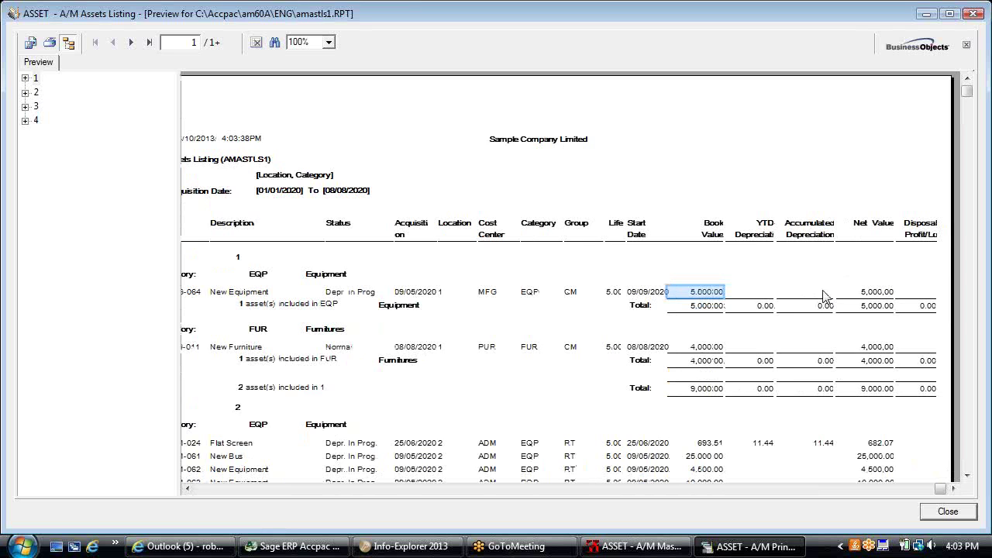
{"action": "left_click", "coordinate": [876, 293]}
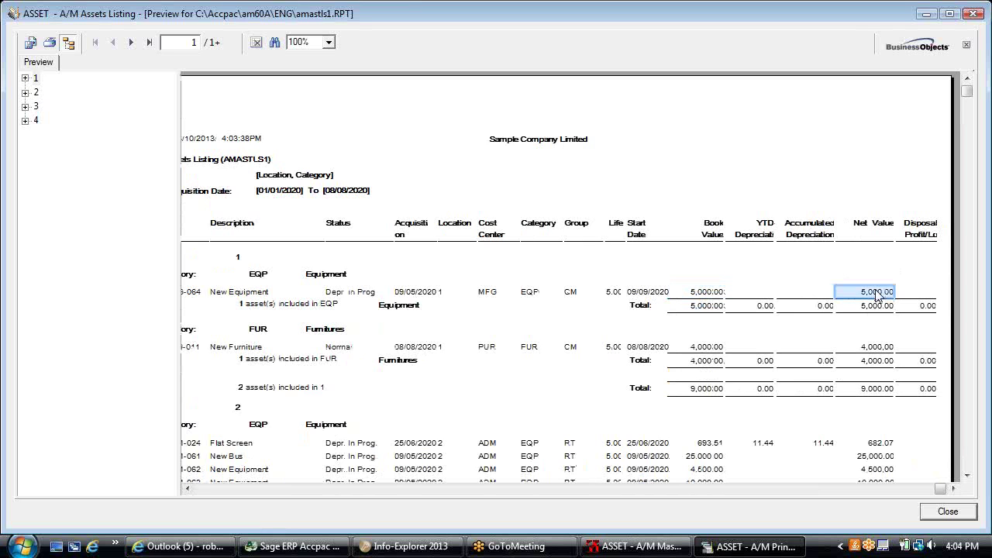
Step: Examine the listing's second page for the location 2 disposal profit/loss total and the disposed Electric Saw's status
{"action": "left_click", "coordinate": [969, 456]}
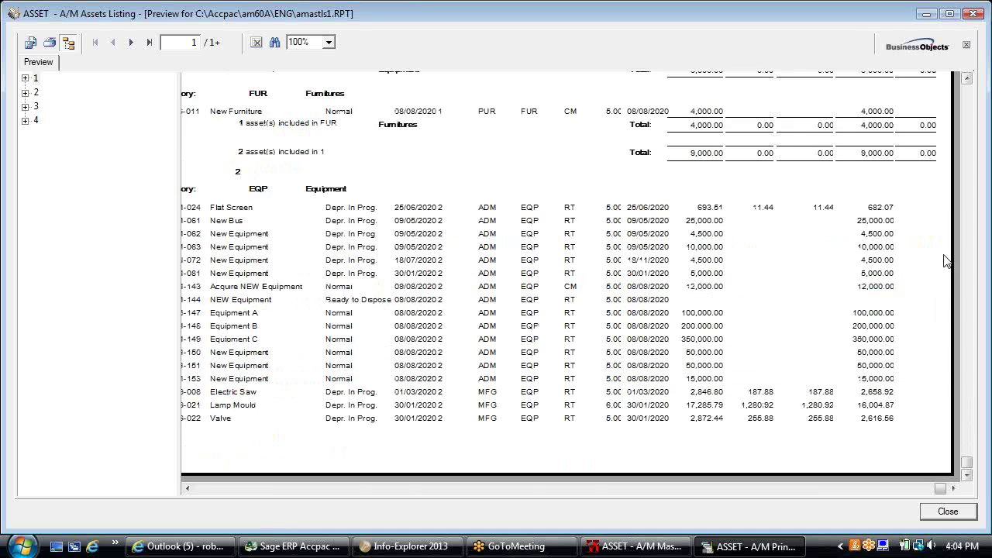
{"action": "left_click", "coordinate": [131, 42]}
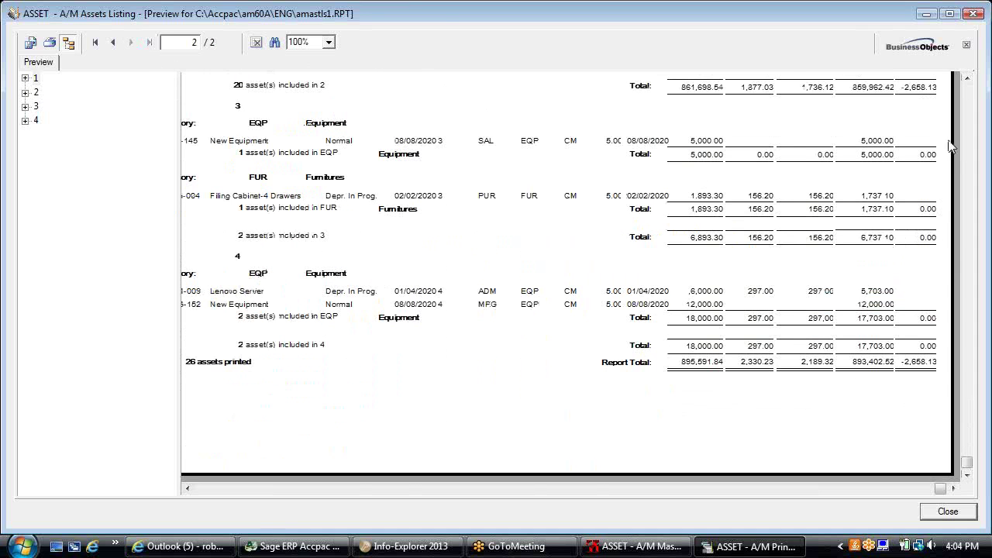
{"action": "left_click", "coordinate": [911, 90]}
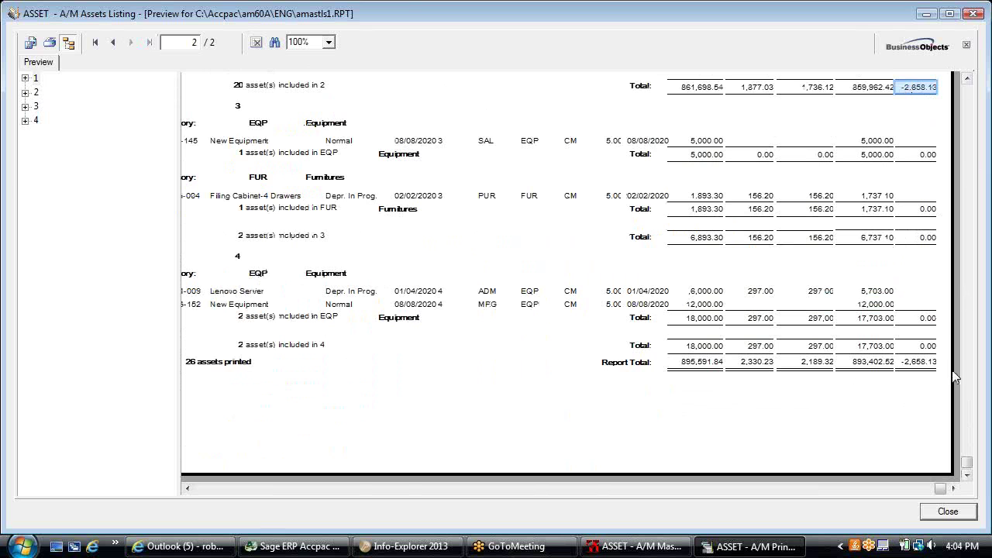
{"action": "left_click_drag", "start_coordinate": [964, 463], "coordinate": [965, 198]}
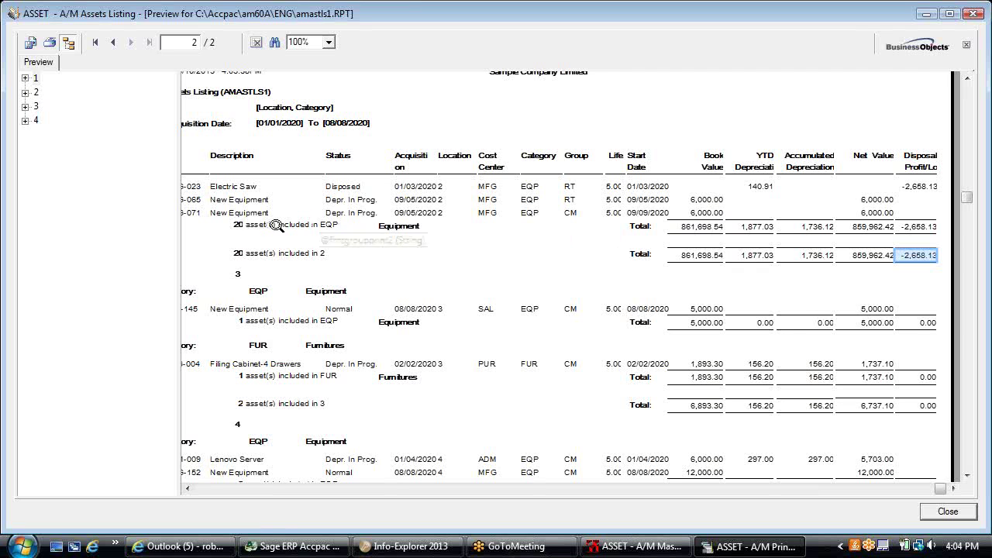
{"action": "left_click", "coordinate": [343, 189]}
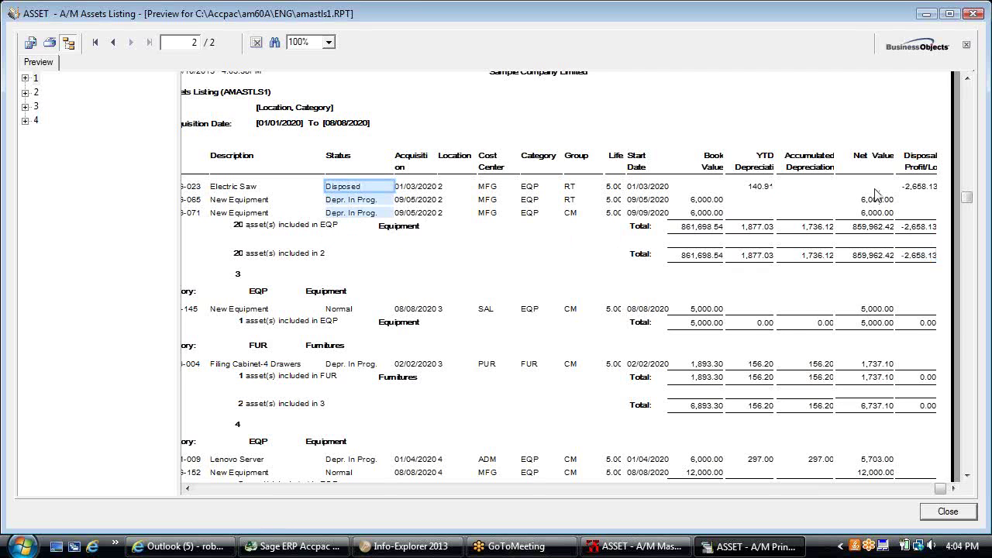
Step: Check the Electric Saw's disposal profit/loss in the listing, and close the Asset Listing preview and form
{"action": "left_click", "coordinate": [914, 191]}
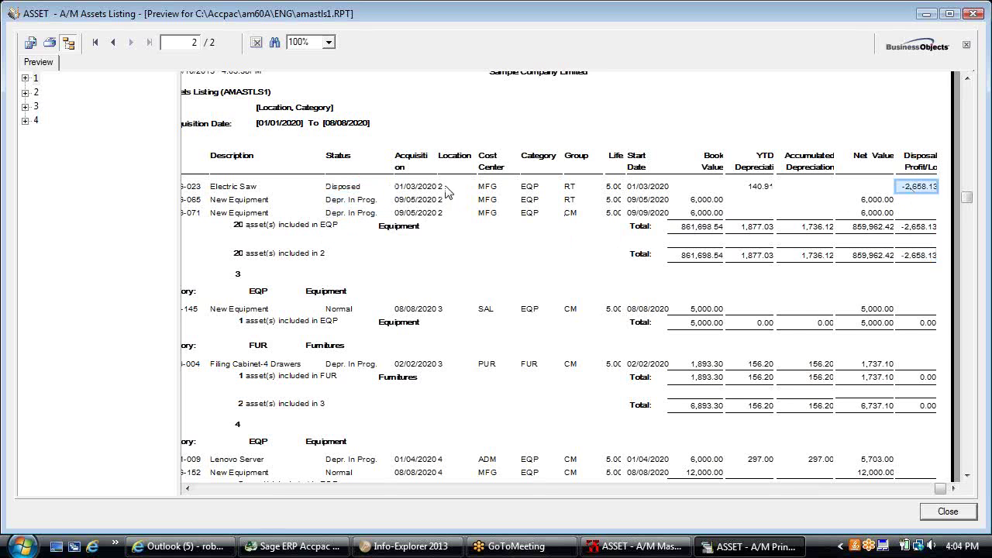
{"action": "left_click", "coordinate": [930, 513]}
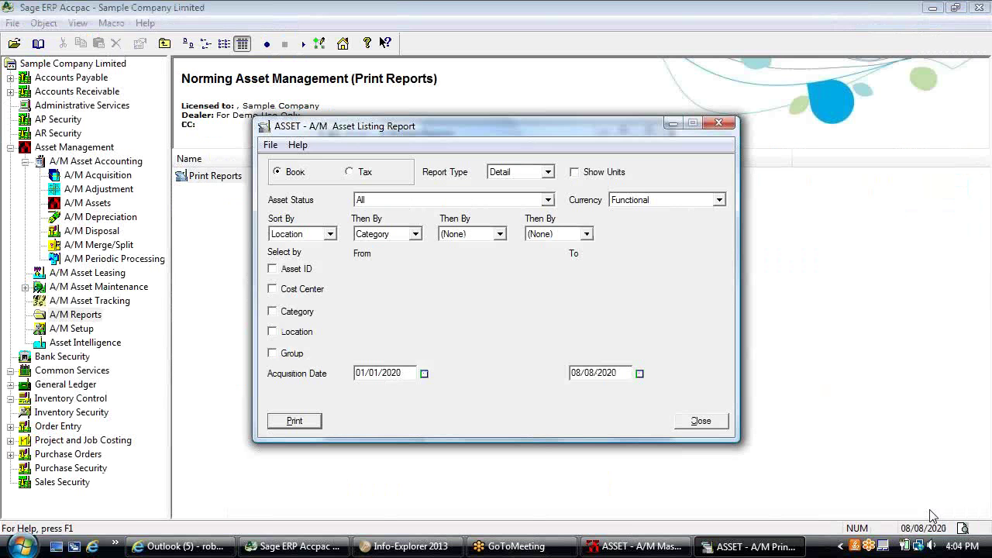
{"action": "left_click", "coordinate": [698, 425]}
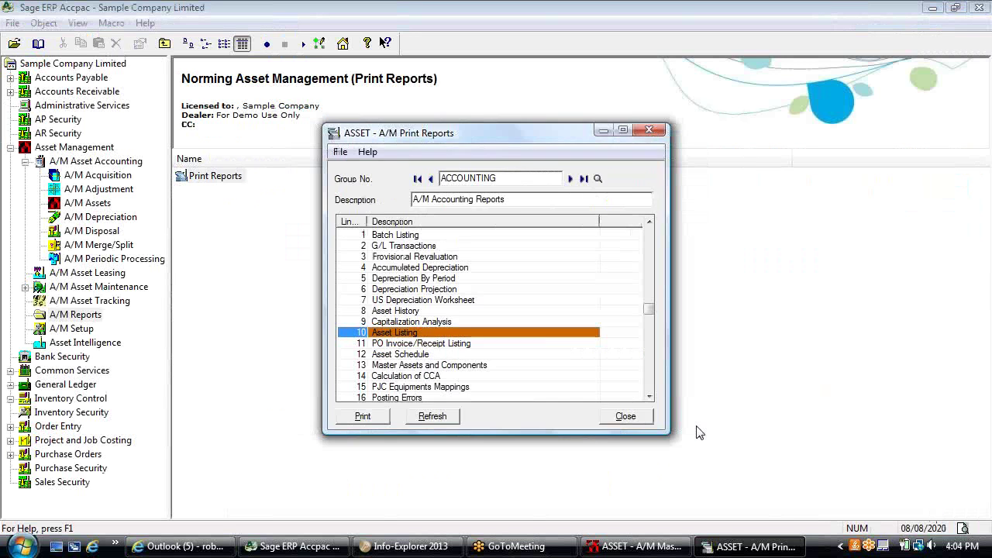
Step: Preview the Asset History report for Acquisition transactions dated 08/08/2020, and close the preview
{"action": "double_click", "coordinate": [395, 310]}
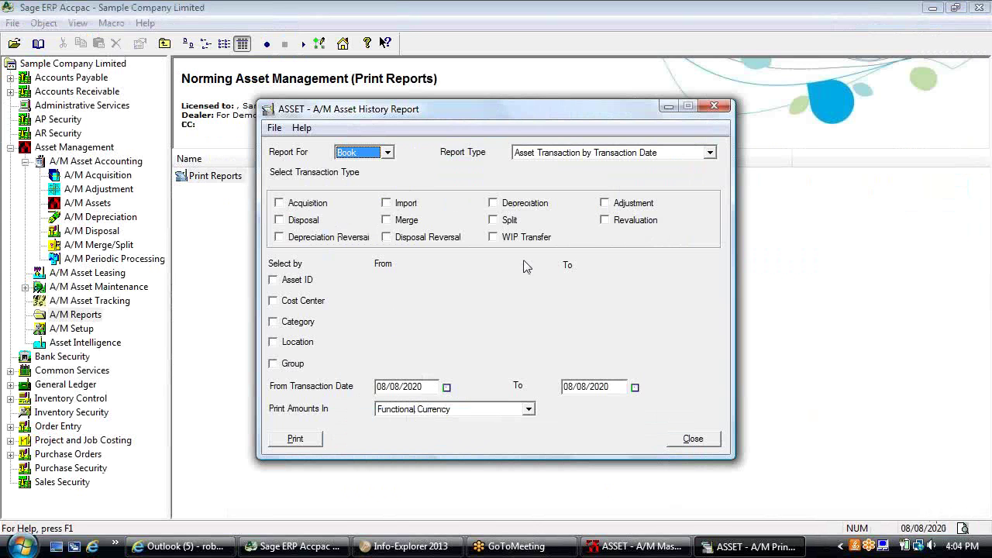
{"action": "left_click", "coordinate": [279, 202]}
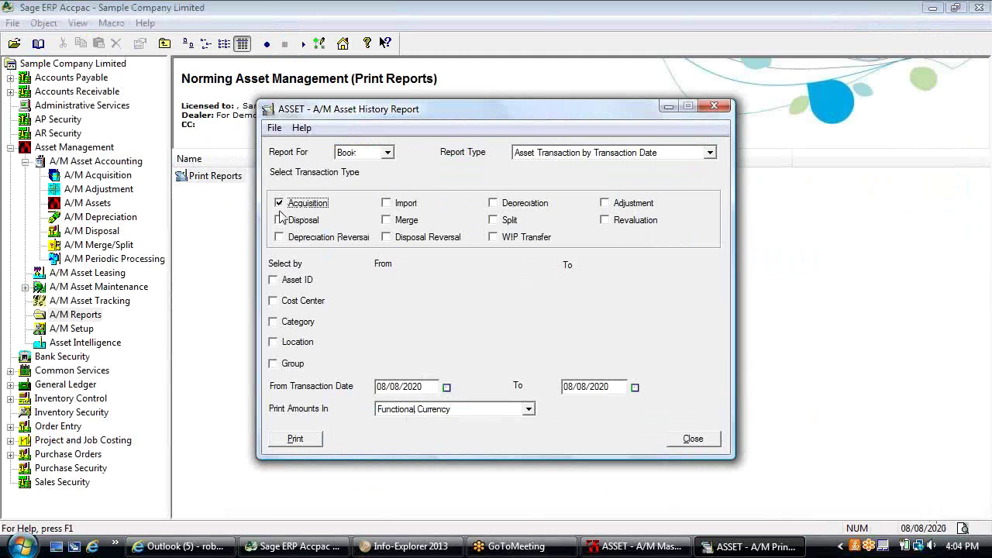
{"action": "left_click", "coordinate": [298, 439]}
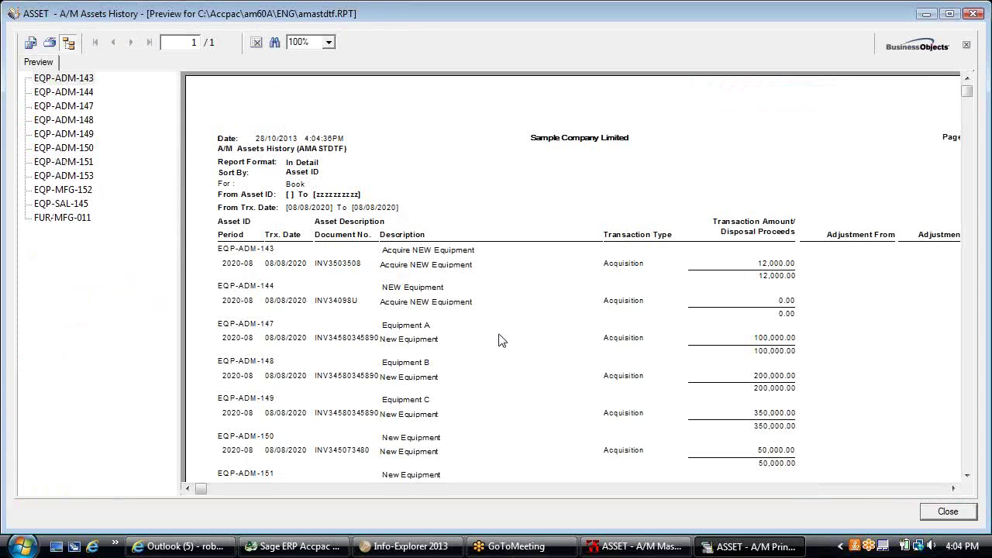
{"action": "left_click", "coordinate": [948, 511]}
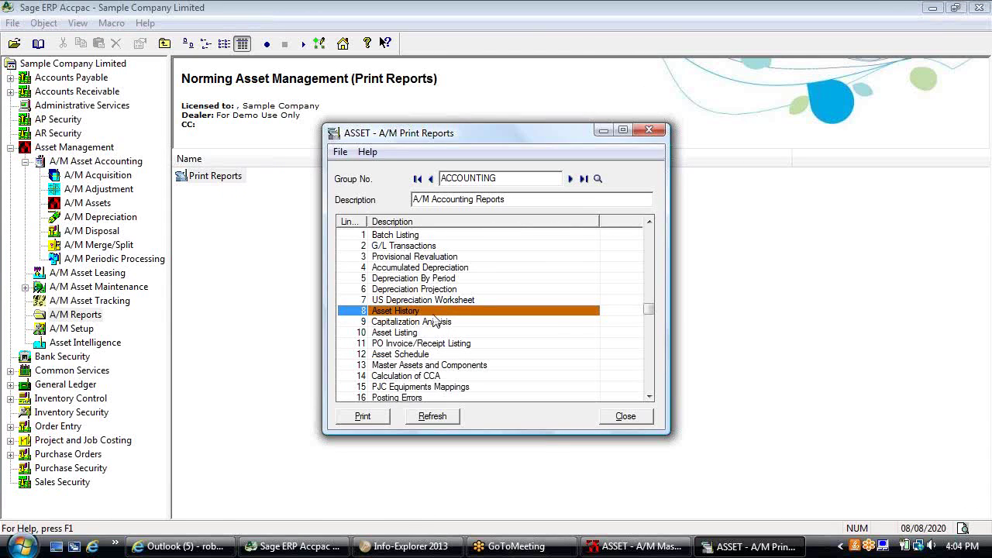
Step: Preview the Capitalization Analysis report and examine the 2019 budget's acquisition total and remaining balance
{"action": "double_click", "coordinate": [436, 321]}
{"action": "left_click", "coordinate": [419, 321]}
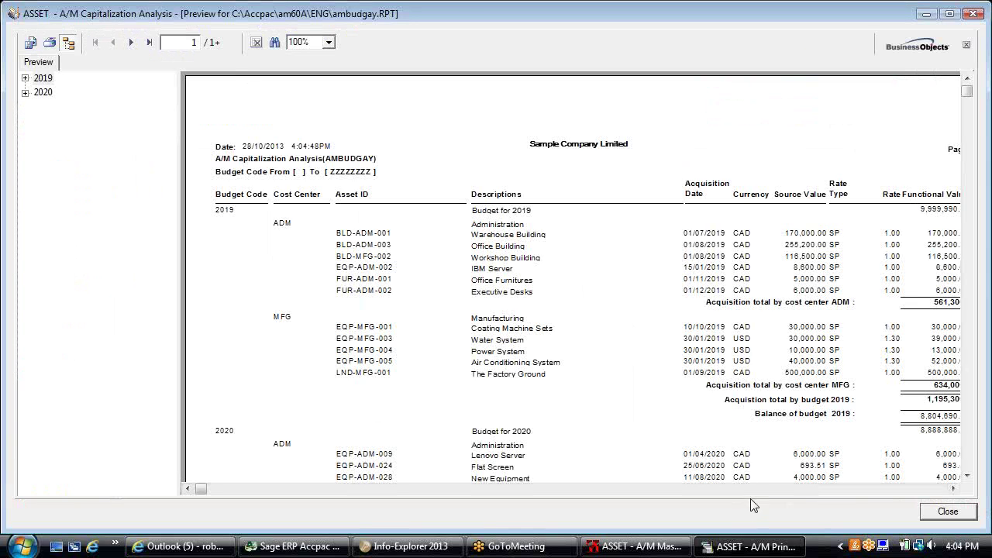
{"action": "left_click", "coordinate": [767, 488]}
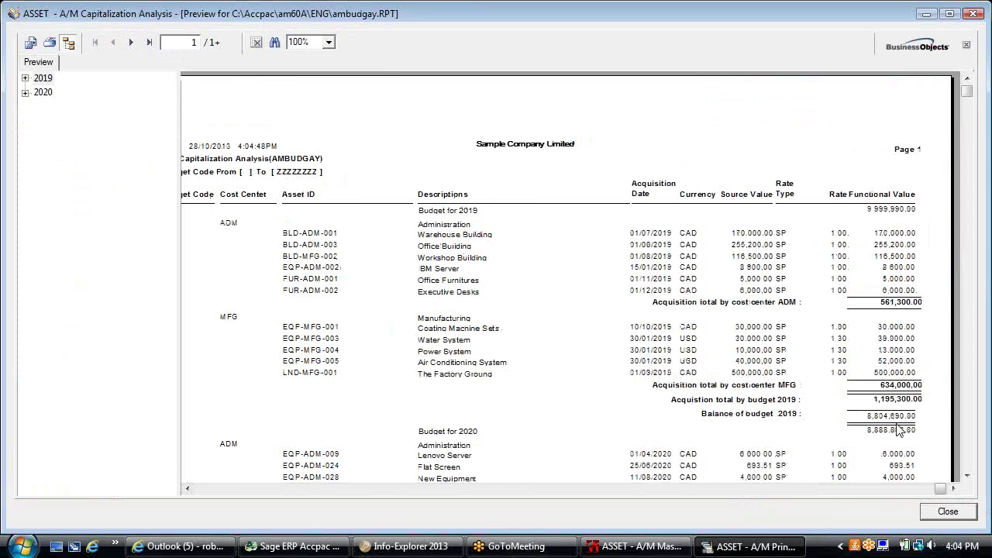
{"action": "left_click", "coordinate": [888, 397]}
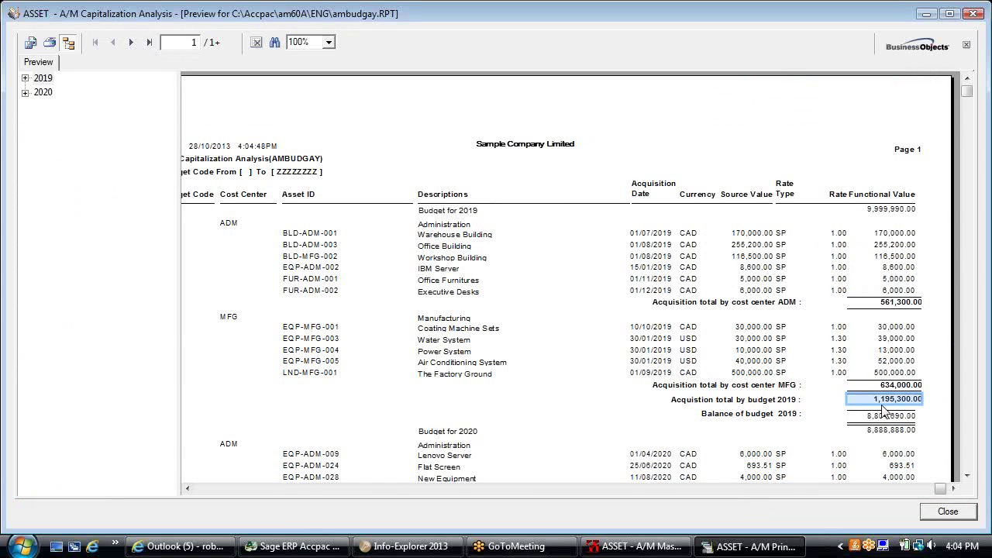
{"action": "left_click", "coordinate": [876, 416]}
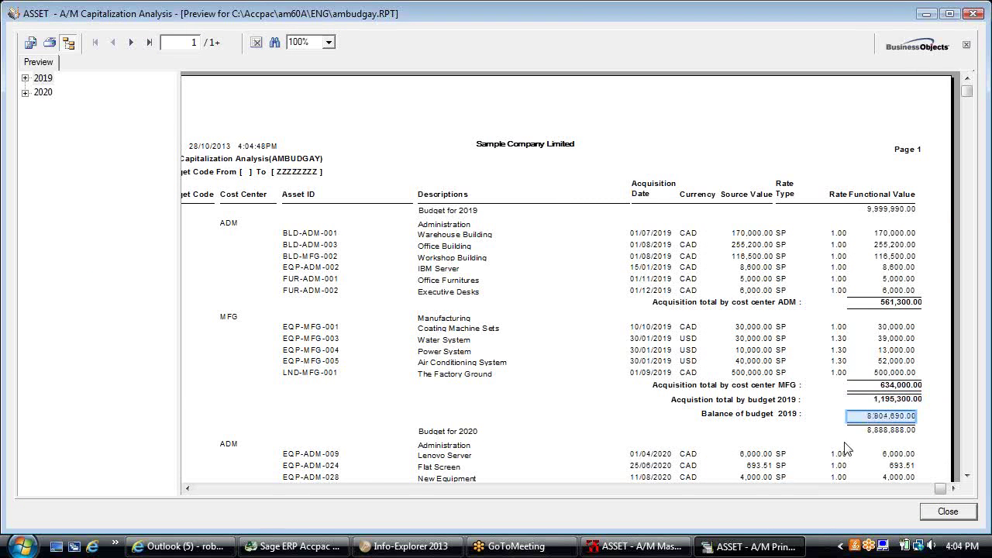
Step: Close the Capitalization Analysis preview and the A/M Print Reports window
{"action": "left_click", "coordinate": [949, 513]}
{"action": "left_click", "coordinate": [589, 328]}
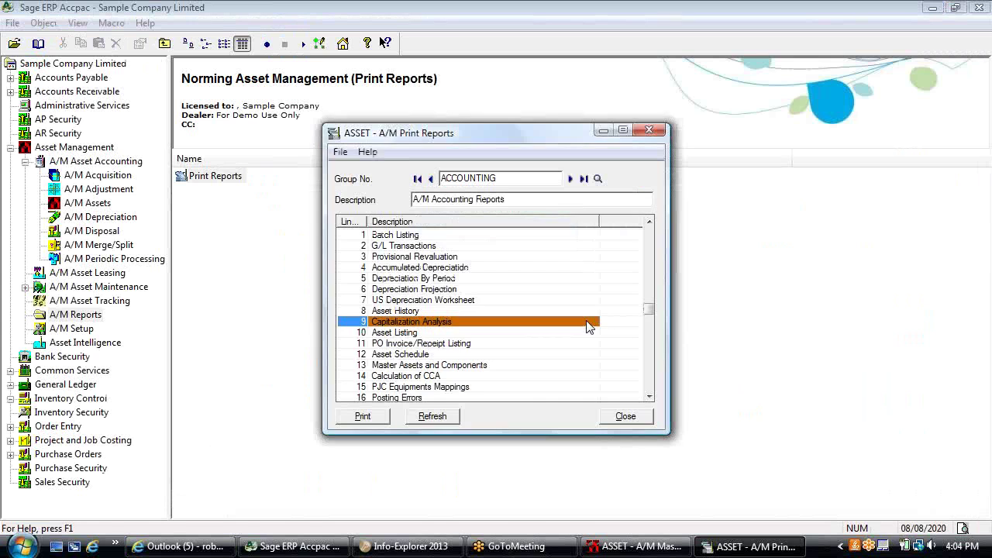
{"action": "left_click", "coordinate": [618, 417]}
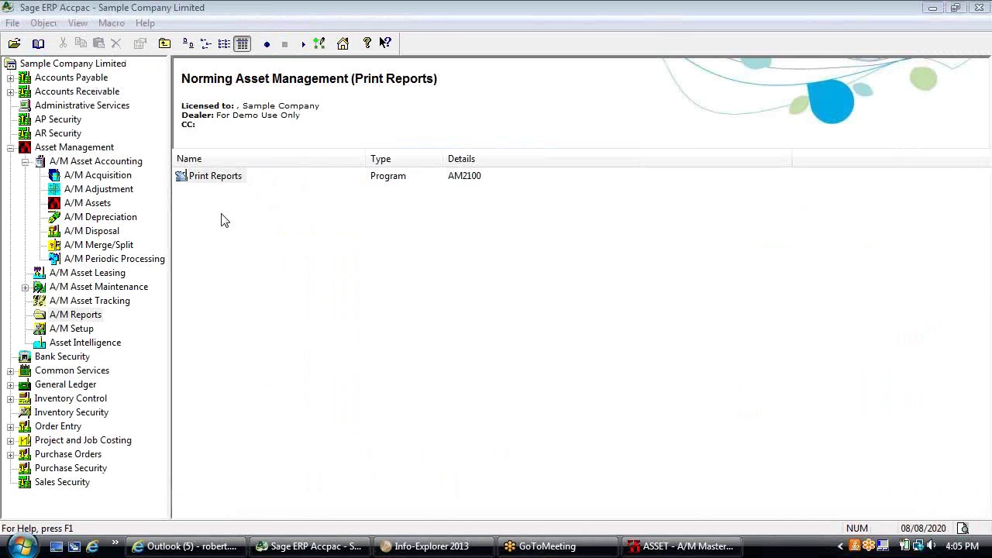
Step: Switch to Info-Explorer, open the NormingAsset view, and move the Location field ahead of Category in the row grouping
{"action": "left_click", "coordinate": [426, 546]}
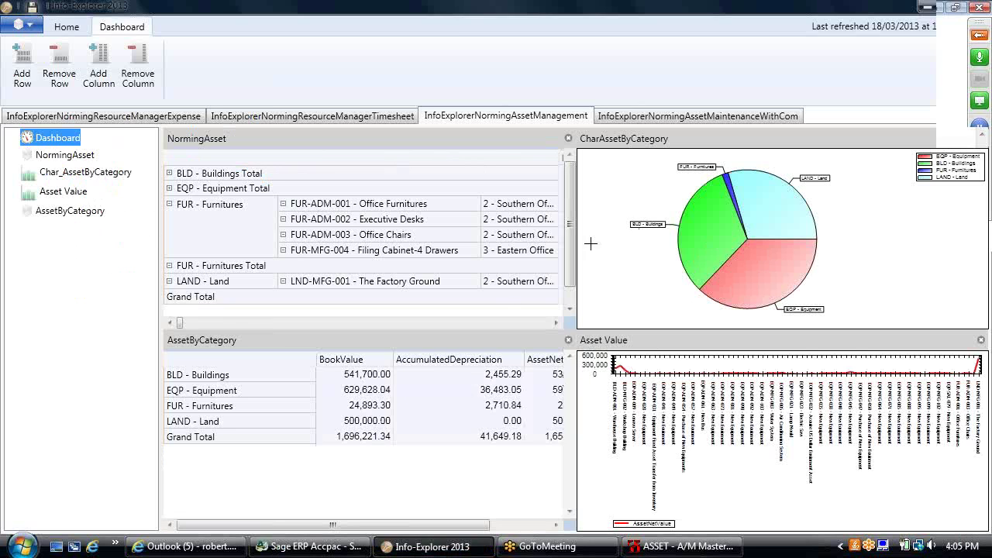
{"action": "left_click", "coordinate": [65, 158]}
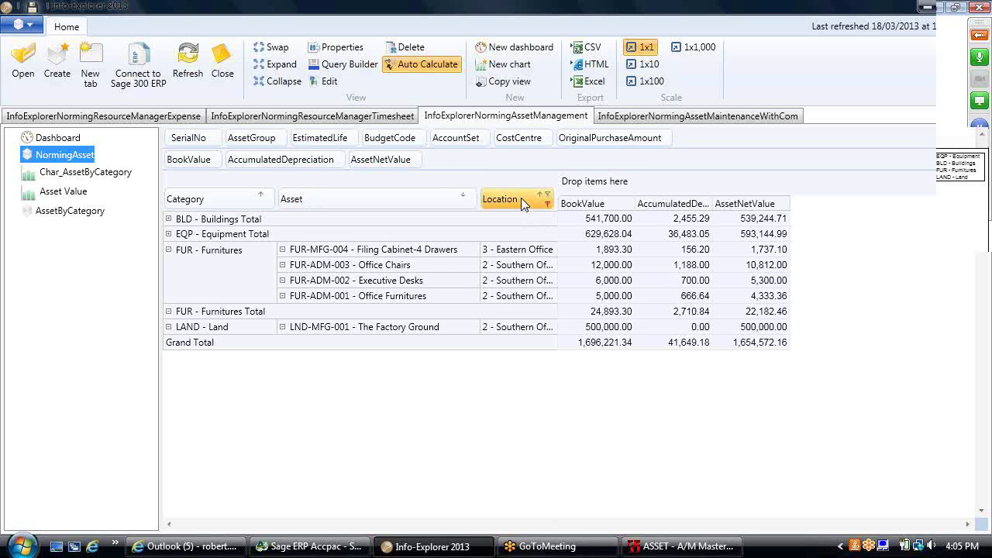
{"action": "left_click_drag", "start_coordinate": [520, 198], "coordinate": [189, 204]}
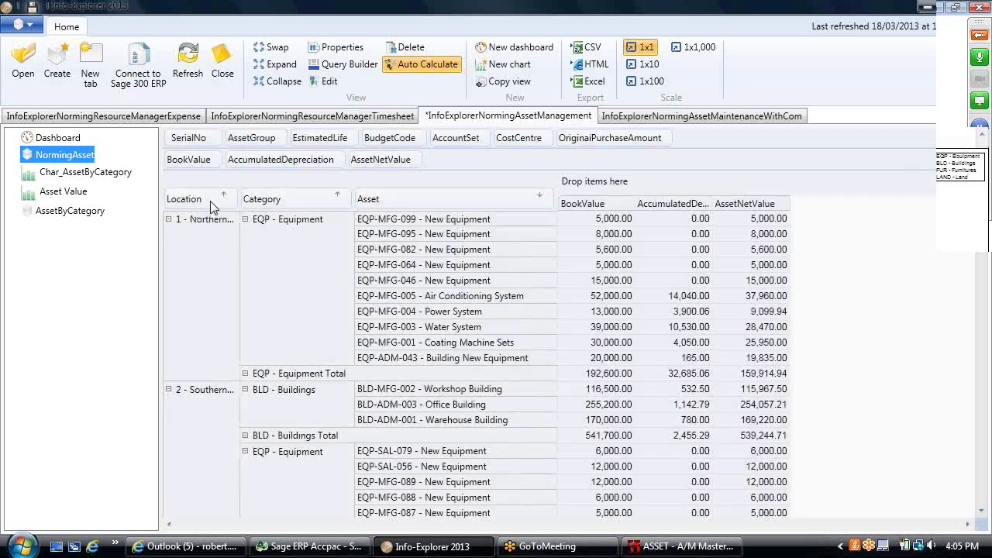
Step: Filter the Location field to show only 1 - Northern Office
{"action": "left_click", "coordinate": [230, 199]}
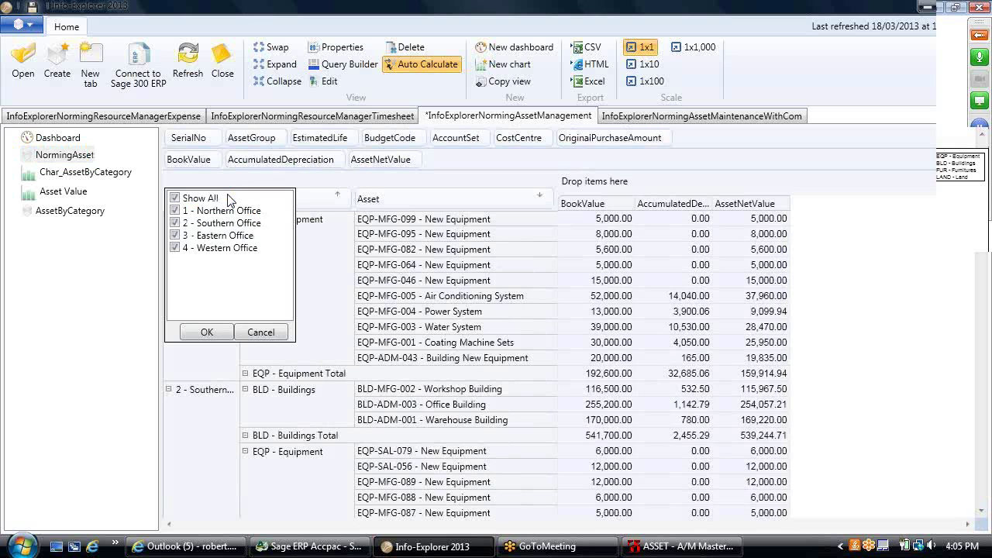
{"action": "left_click", "coordinate": [176, 223]}
{"action": "left_click", "coordinate": [177, 236]}
{"action": "left_click", "coordinate": [177, 248]}
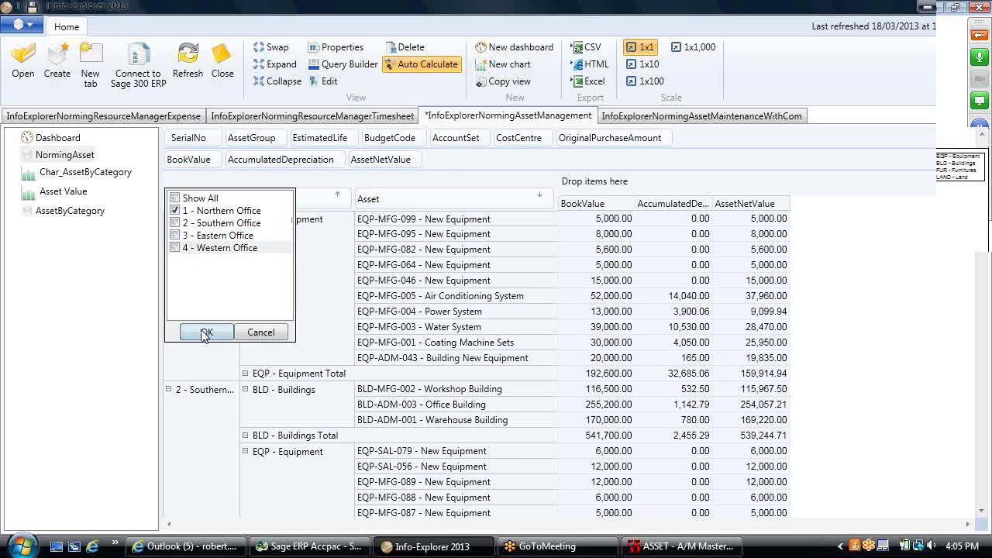
{"action": "left_click", "coordinate": [206, 332]}
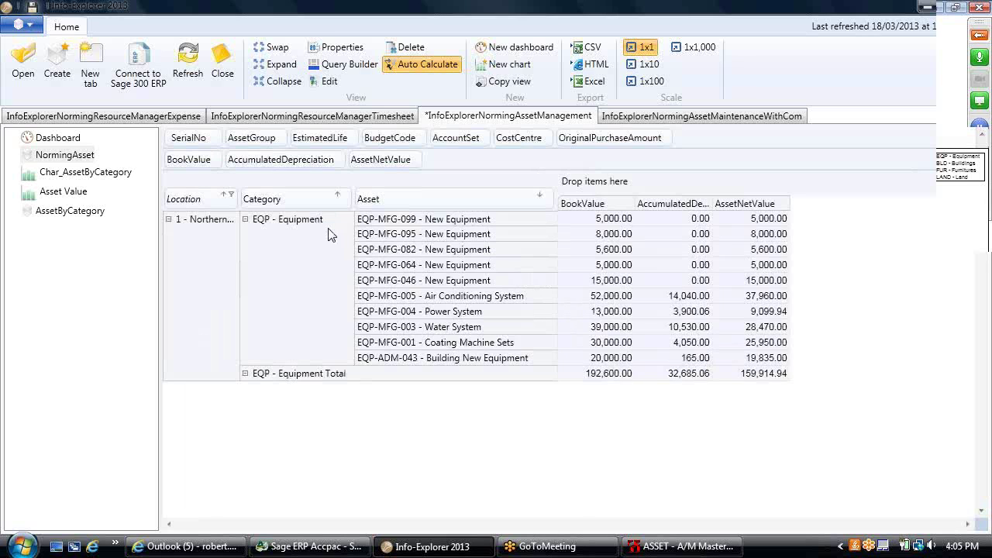
Step: Copy the filtered NormingAsset view and rename the copy as "Assets By Location"
{"action": "left_click", "coordinate": [508, 83]}
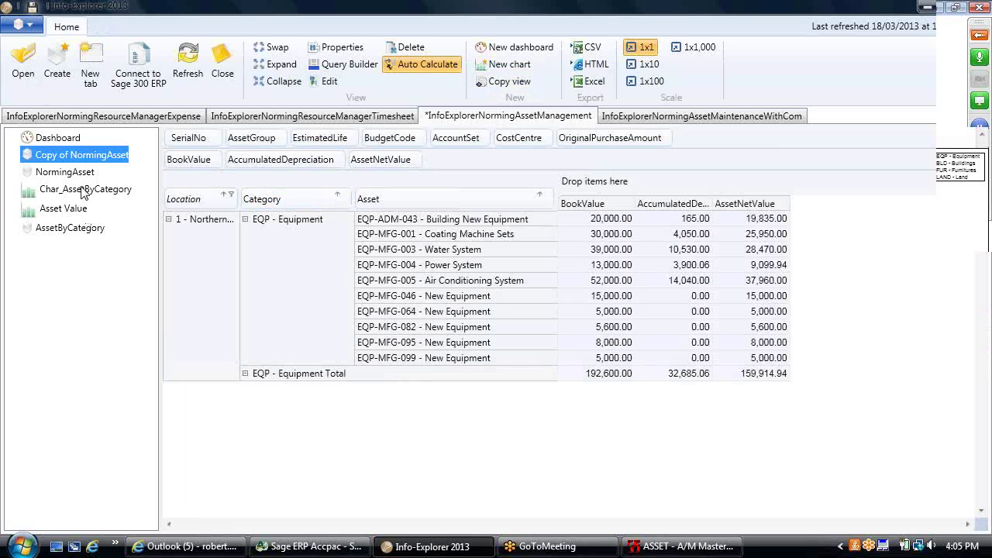
{"action": "right_click", "coordinate": [98, 164]}
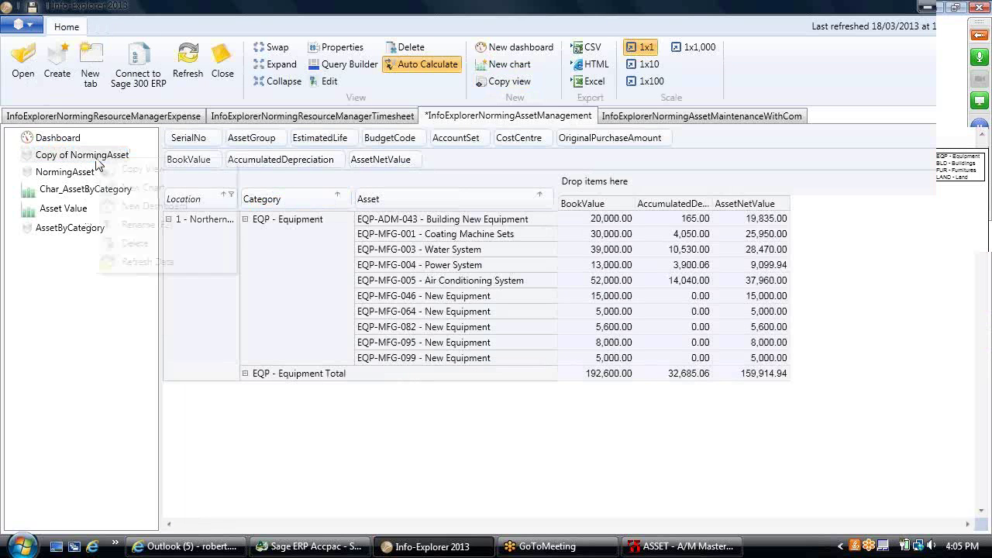
{"action": "left_click", "coordinate": [131, 225]}
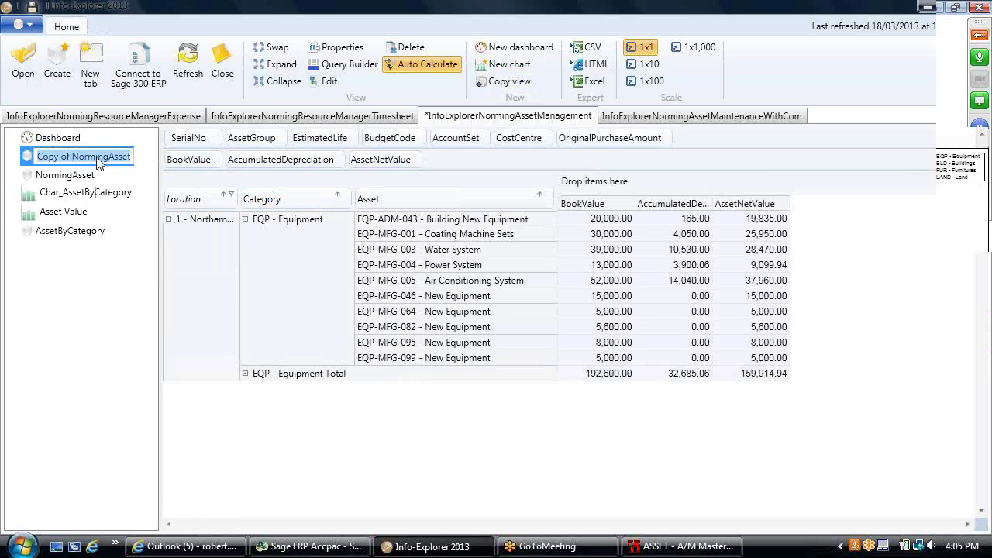
{"action": "type", "text": "Assets By"}
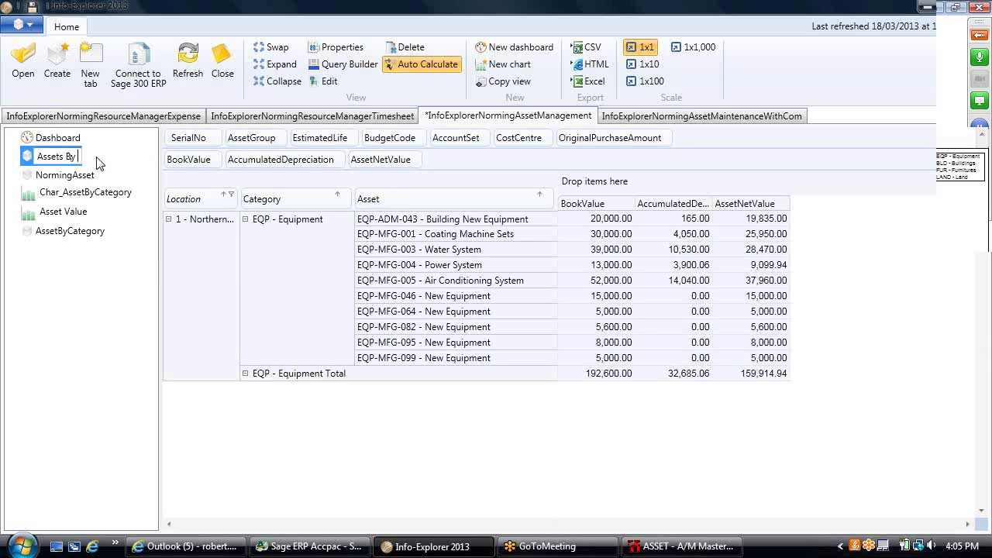
{"action": "type", "text": " Location"}
{"action": "key", "text": "Return"}
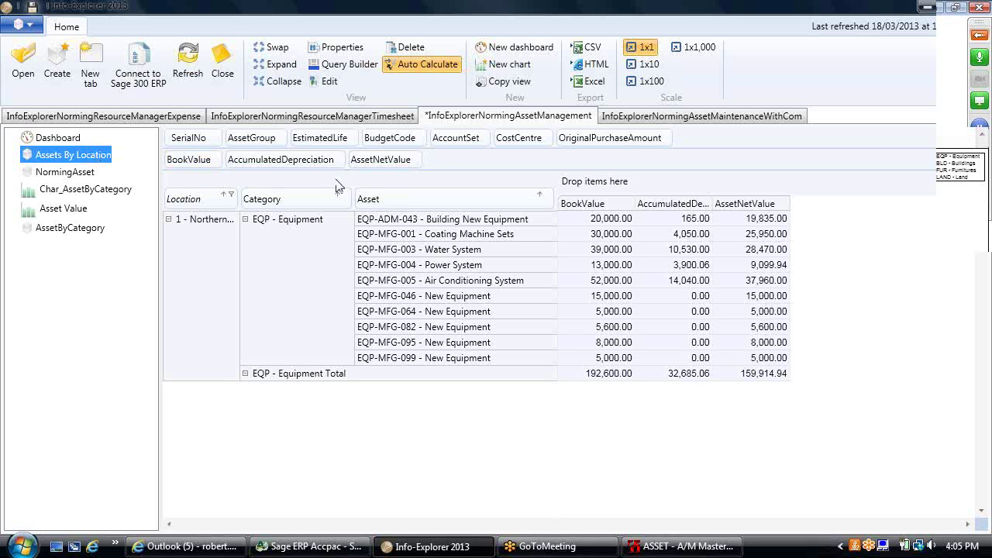
Step: In the NormingAsset view, move the Location field back after Asset and set its filter to show all locations
{"action": "left_click", "coordinate": [71, 172]}
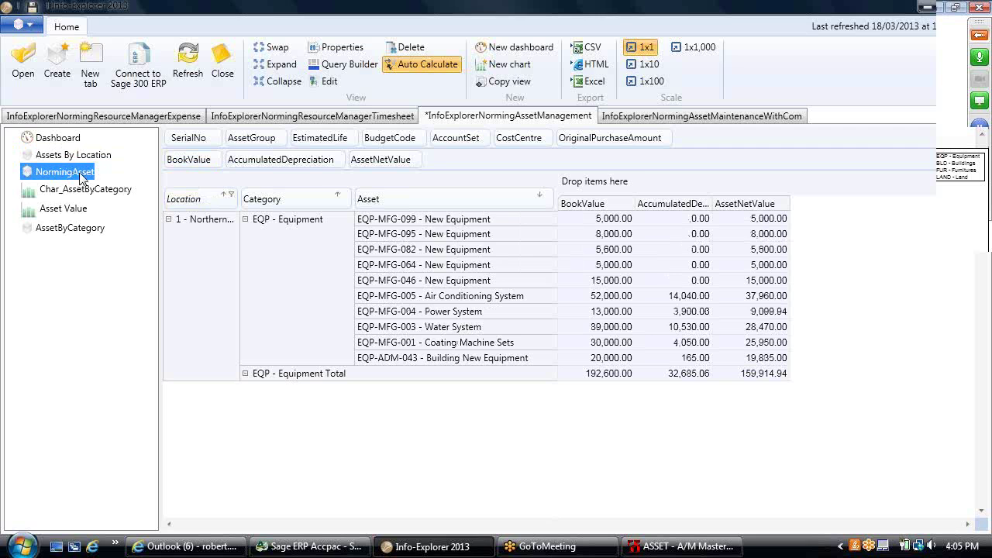
{"action": "left_click_drag", "start_coordinate": [190, 203], "coordinate": [550, 199]}
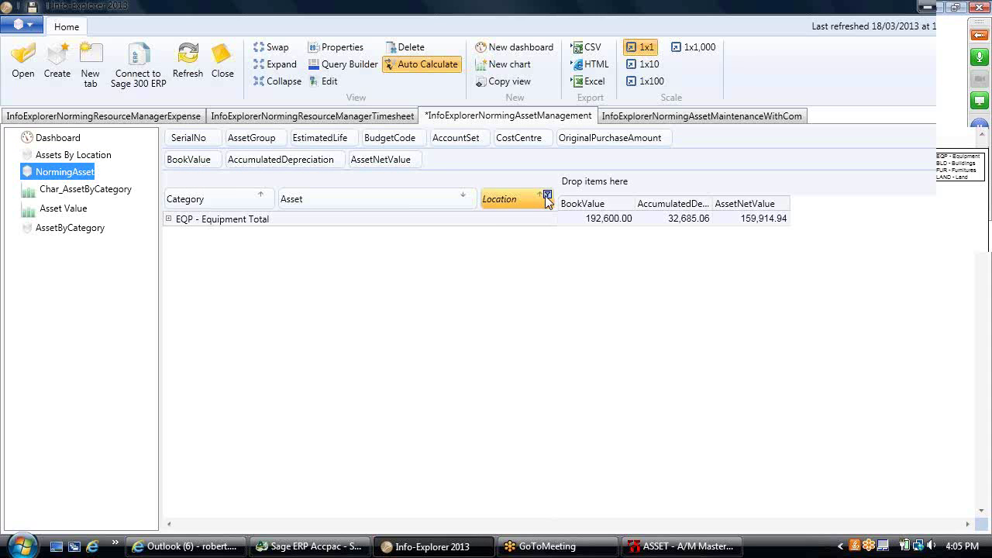
{"action": "left_click", "coordinate": [545, 198]}
{"action": "left_click", "coordinate": [491, 198]}
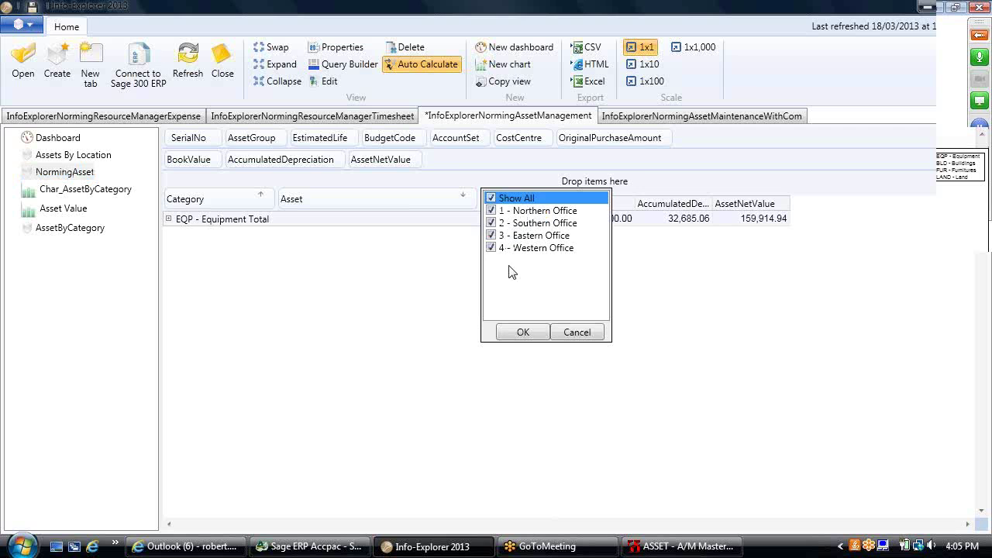
{"action": "left_click", "coordinate": [515, 333]}
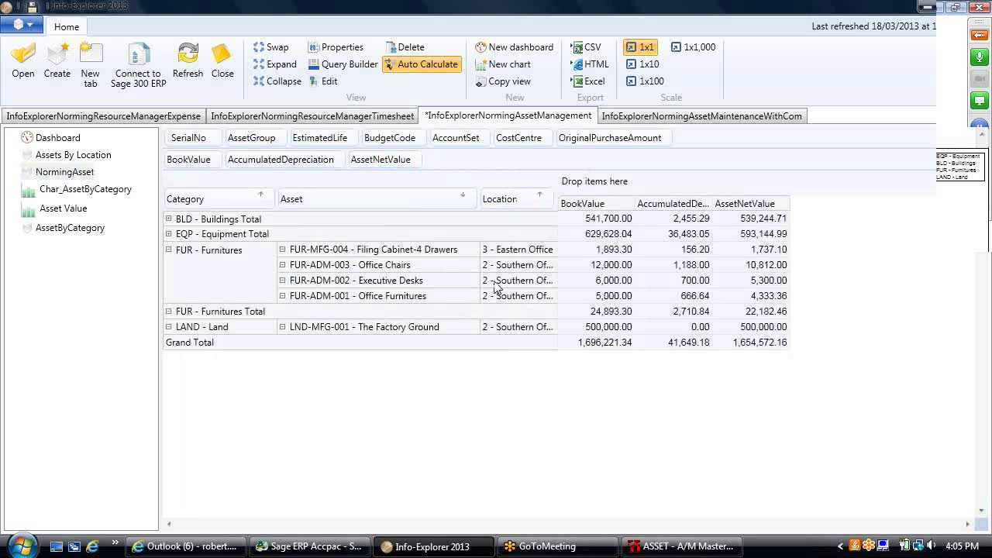
Step: View Assets By Location, return to NormingAsset, and drill down from FUR-ADM-003 - Office Chairs to its Asset Register
{"action": "left_click", "coordinate": [86, 157]}
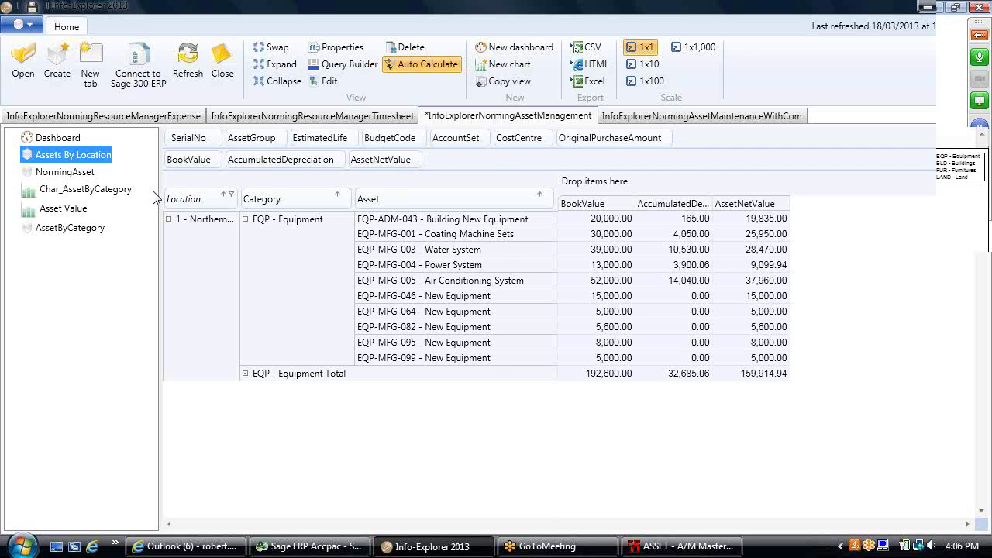
{"action": "left_click", "coordinate": [65, 172]}
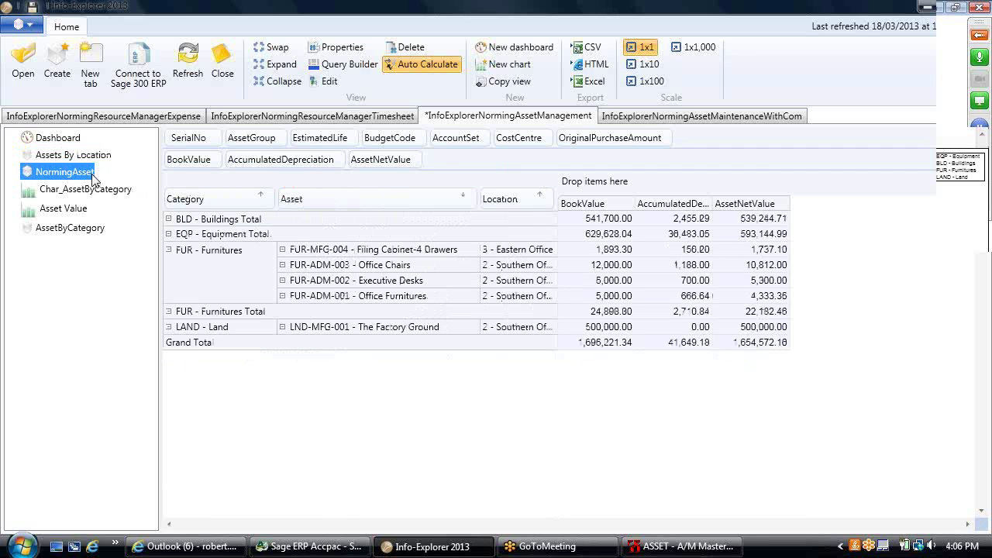
{"action": "right_click", "coordinate": [401, 267]}
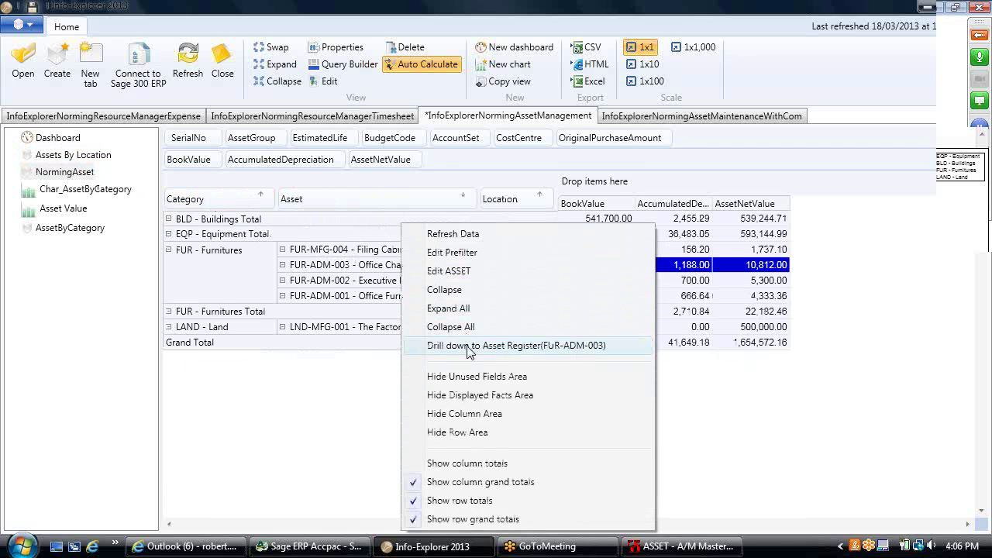
{"action": "left_click", "coordinate": [470, 346]}
Step: Connect to Accpac with company ASSET, review the Office Chairs record in the Asset Register, and close it
{"action": "key", "text": "Tab"}
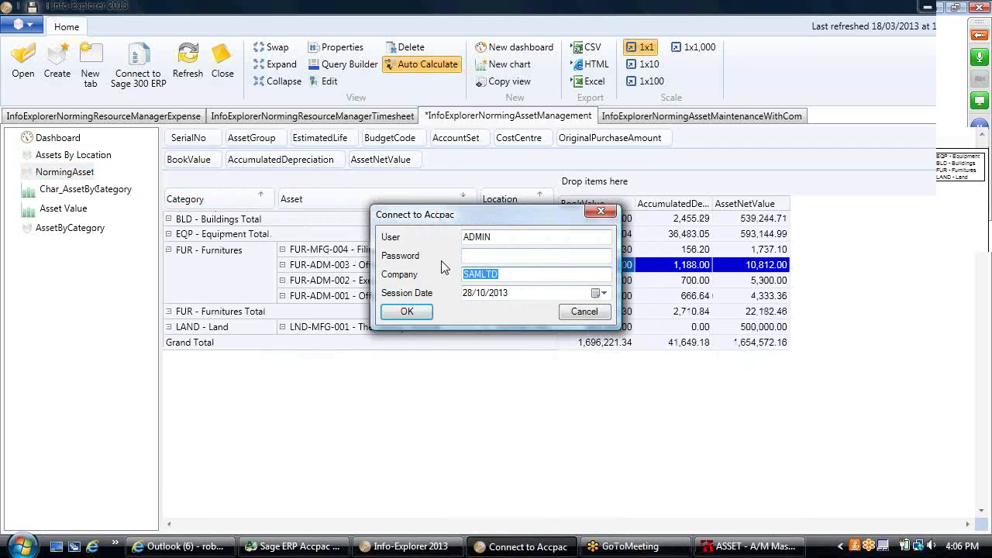
{"action": "type", "text": "ASSET"}
{"action": "key", "text": "Tab"}
{"action": "left_click", "coordinate": [407, 311]}
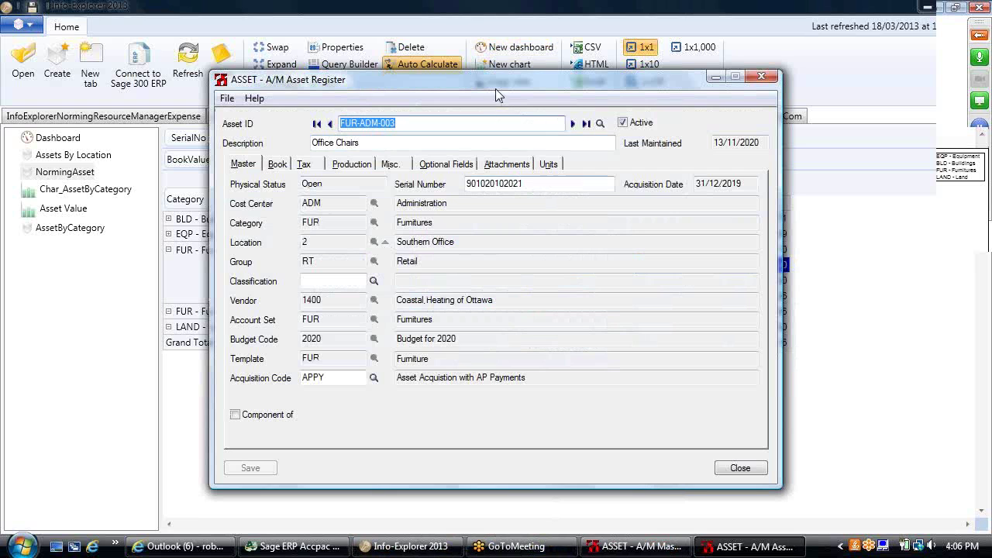
{"action": "left_click_drag", "start_coordinate": [495, 88], "coordinate": [718, 138]}
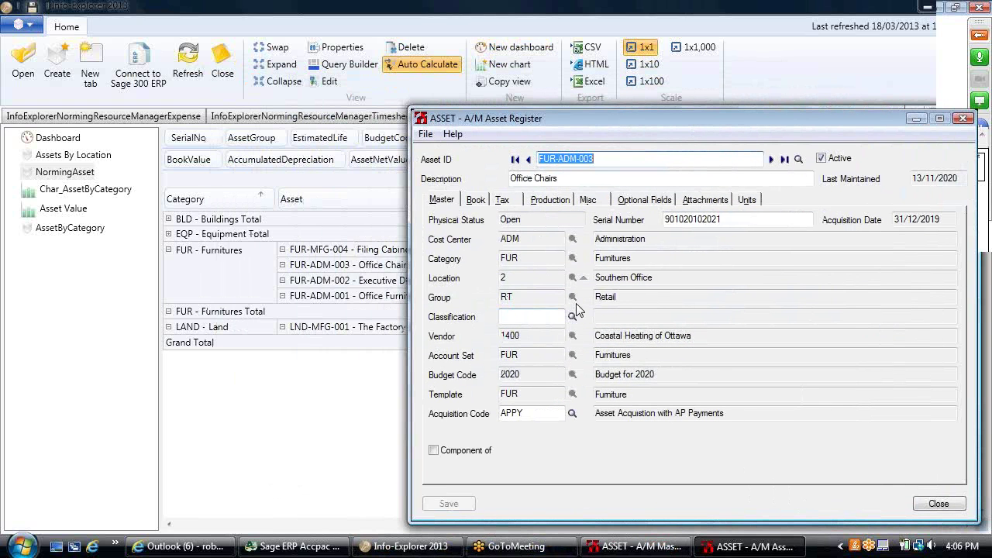
{"action": "left_click", "coordinate": [933, 501]}
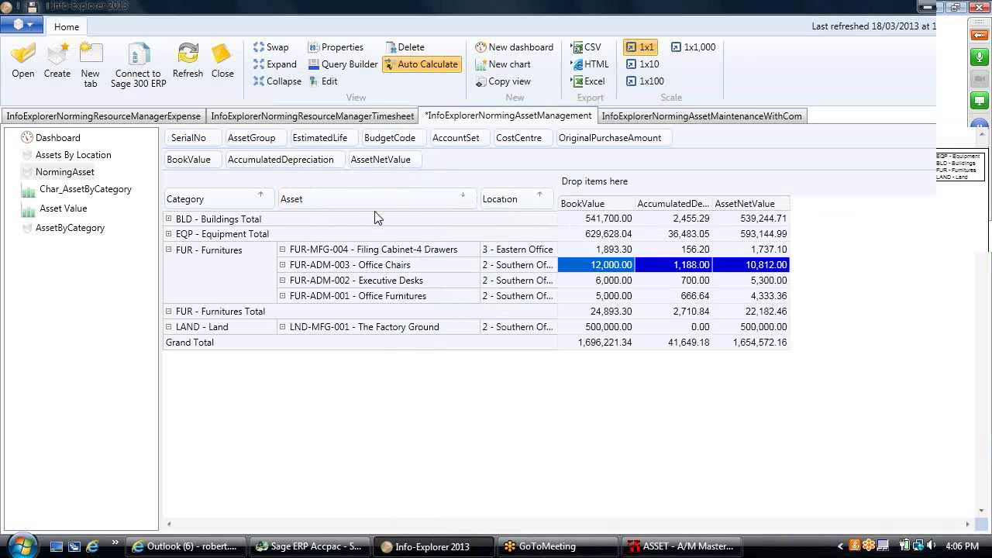
Step: Display and close the source data behind the Office Chairs book value, and expand the Buildings and Equipment categories
{"action": "double_click", "coordinate": [612, 266]}
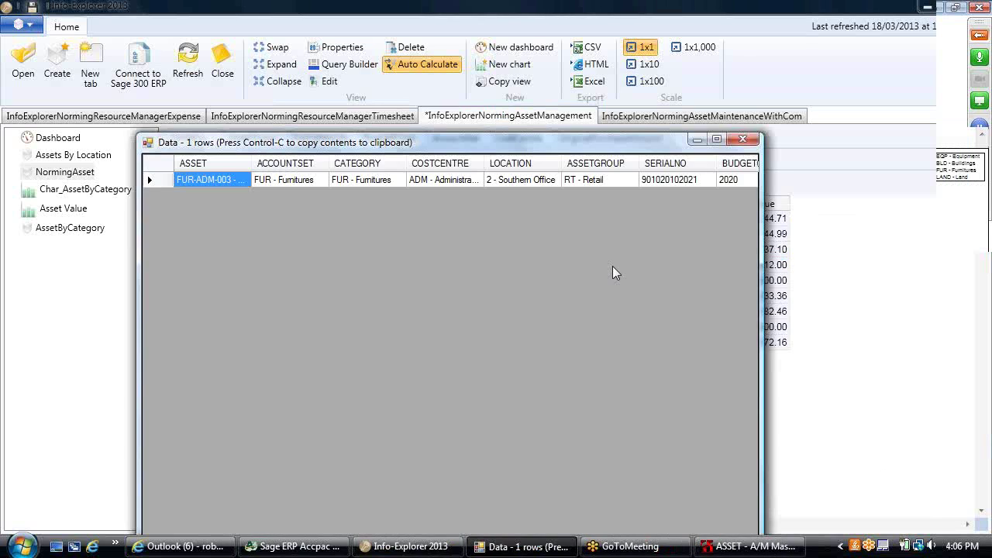
{"action": "left_click", "coordinate": [742, 139]}
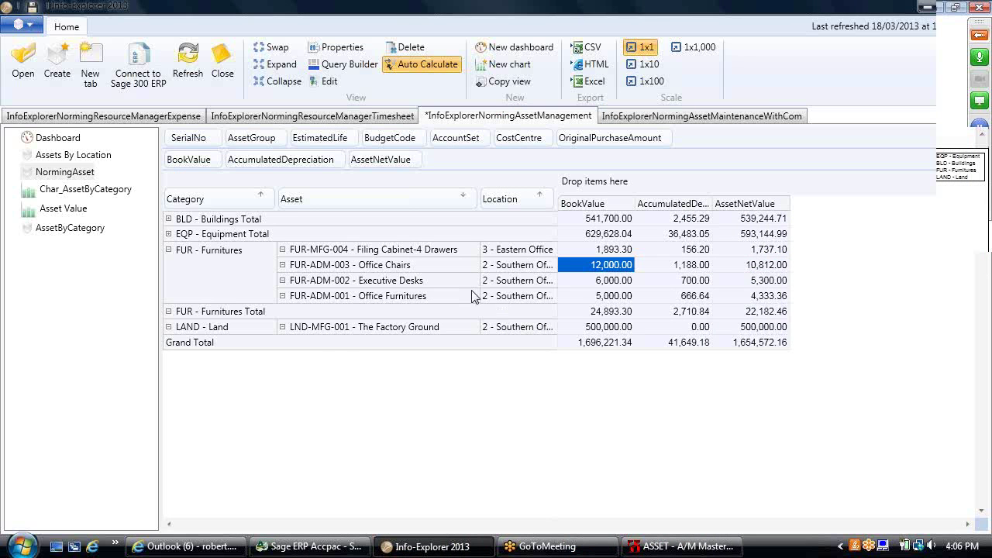
{"action": "left_click", "coordinate": [169, 219]}
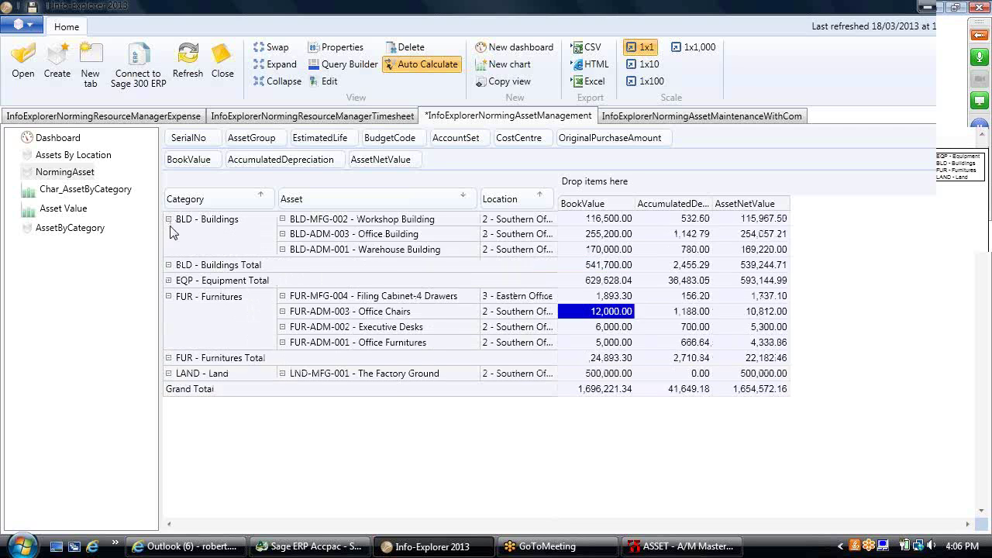
{"action": "left_click", "coordinate": [168, 280]}
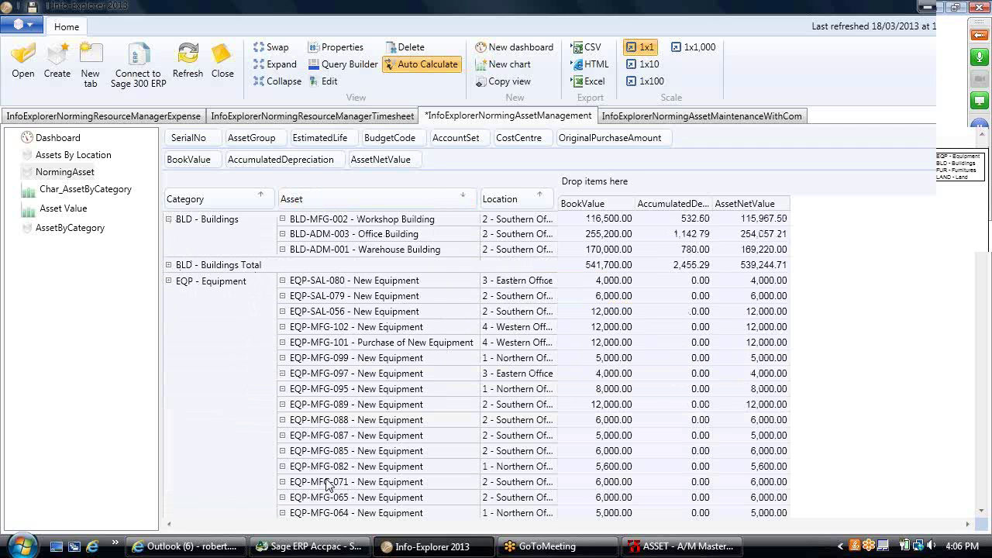
Step: View the A/M Asset Accounting contents in Sage ERP Accpac, then return to Info-Explorer and view the Dashboard and NormingAsset
{"action": "left_click", "coordinate": [308, 546]}
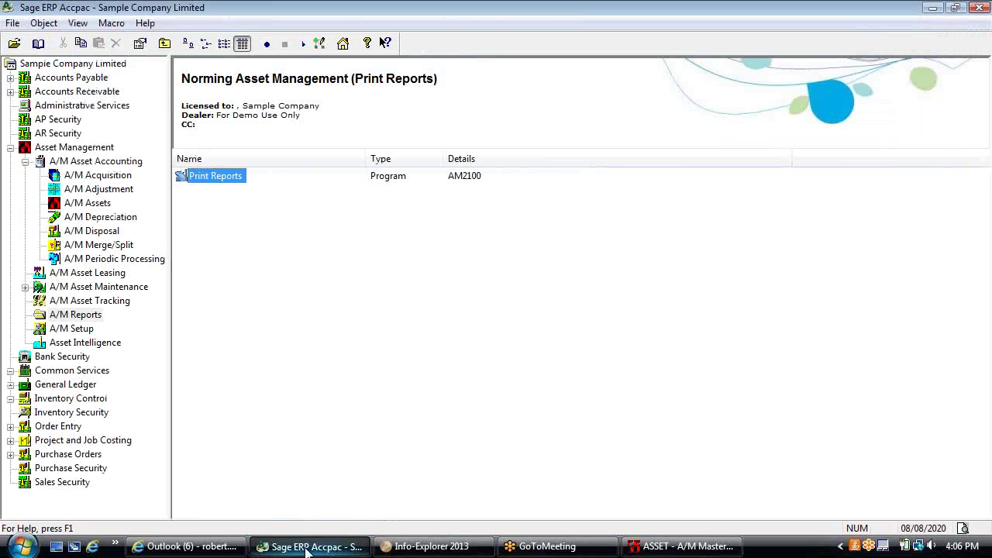
{"action": "left_click", "coordinate": [81, 163]}
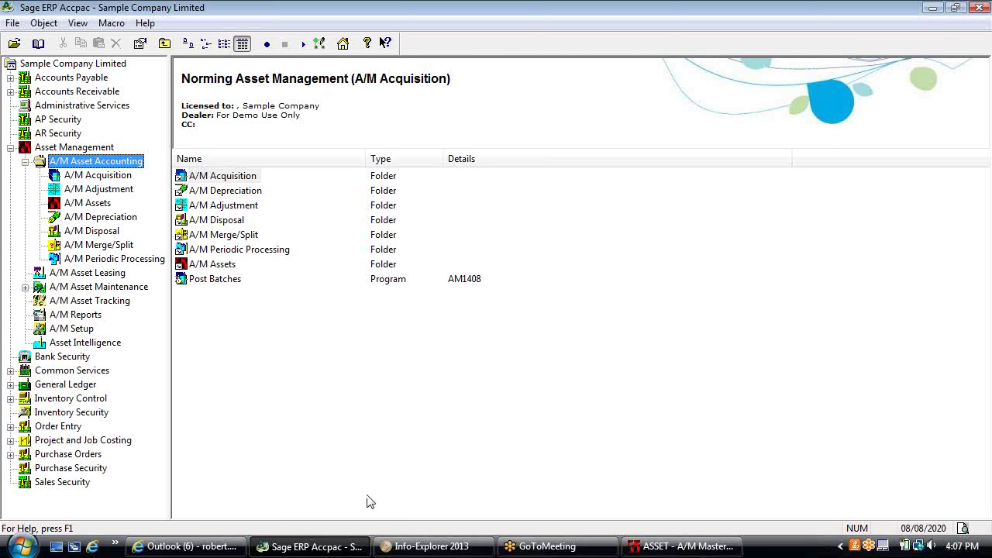
{"action": "left_click", "coordinate": [411, 546]}
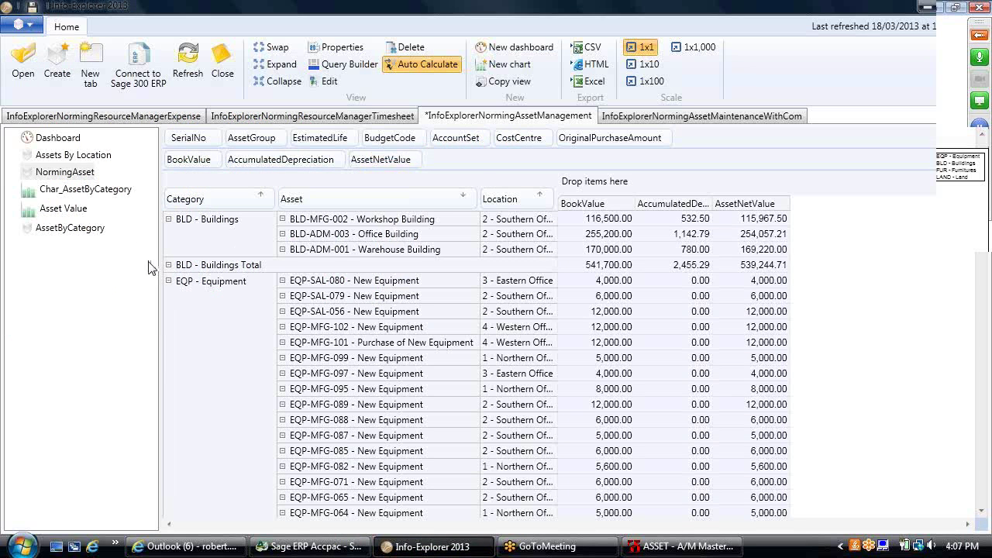
{"action": "left_click", "coordinate": [70, 138]}
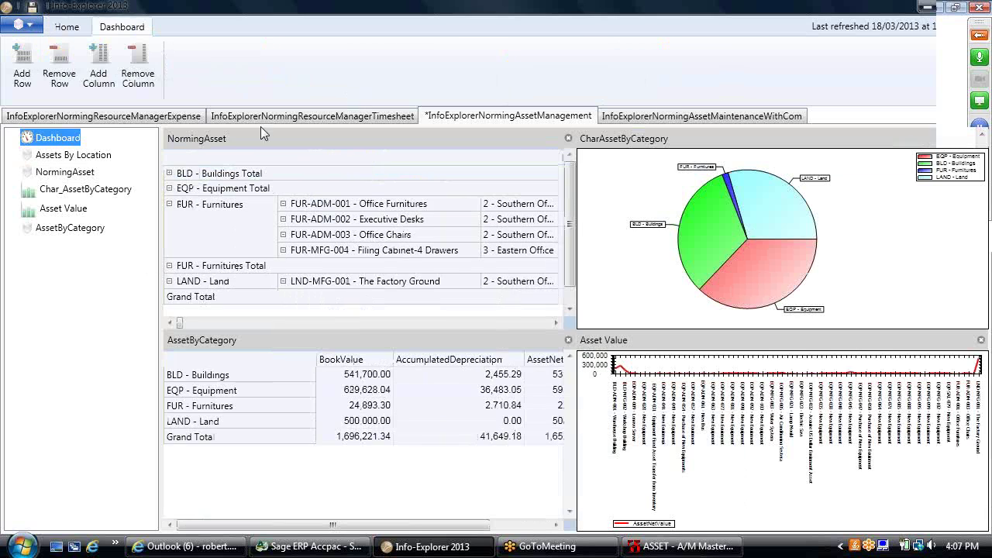
{"action": "left_click", "coordinate": [62, 172]}
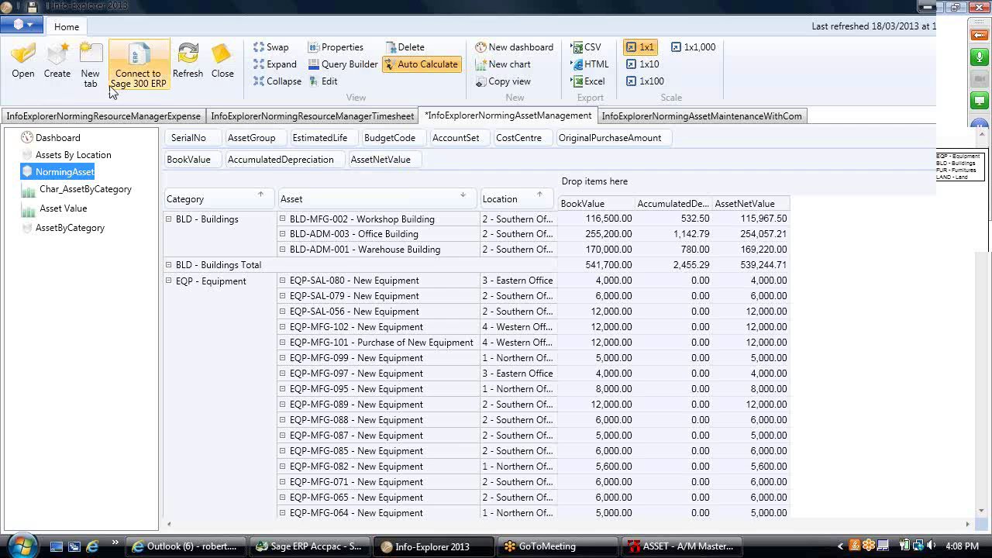
Step: Browse the cube files available in the Info-Explorer folder and leave without opening one
{"action": "left_click", "coordinate": [23, 64]}
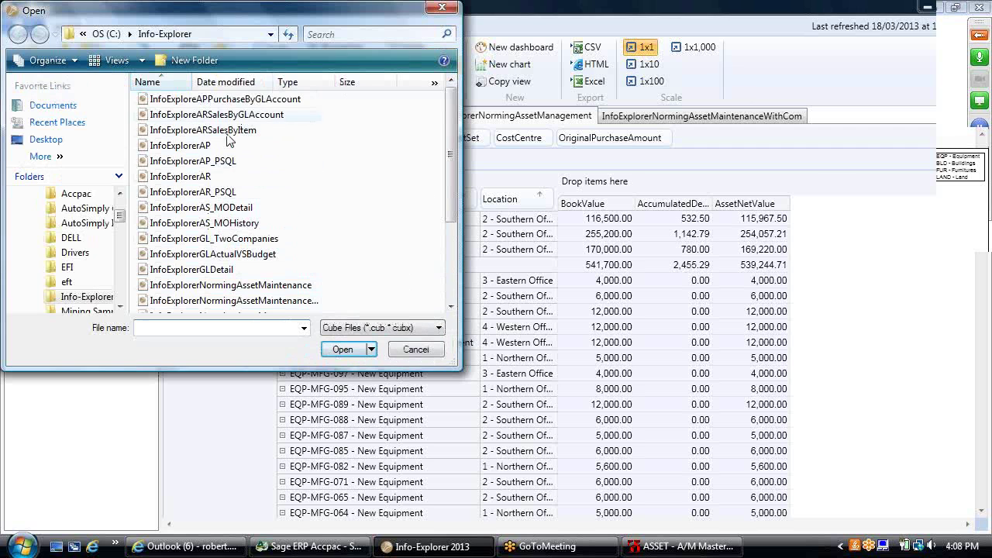
{"action": "scroll", "coordinate": [224, 155], "scroll_direction": "down", "scroll_amount": 3}
{"action": "left_click", "coordinate": [217, 231]}
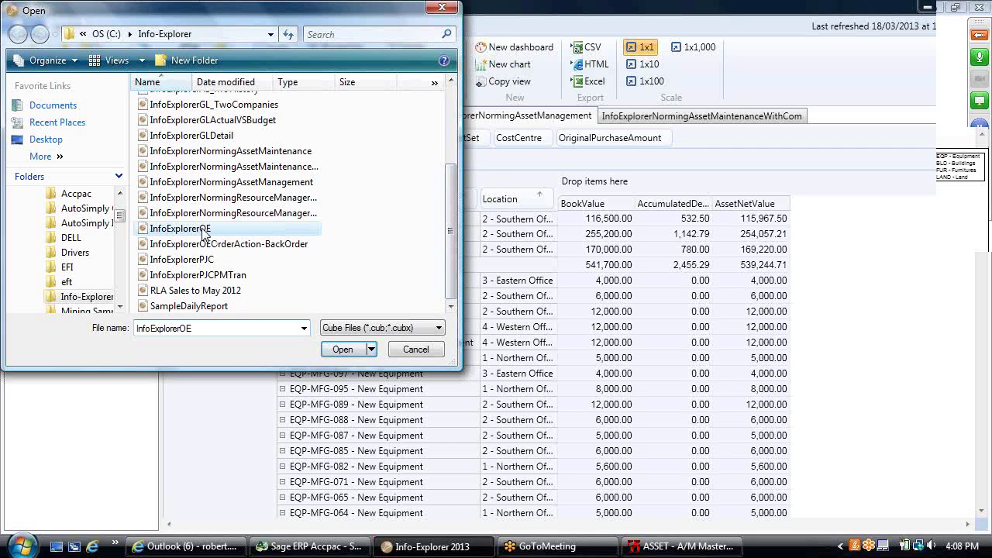
{"action": "left_click_drag", "start_coordinate": [449, 251], "coordinate": [450, 177]}
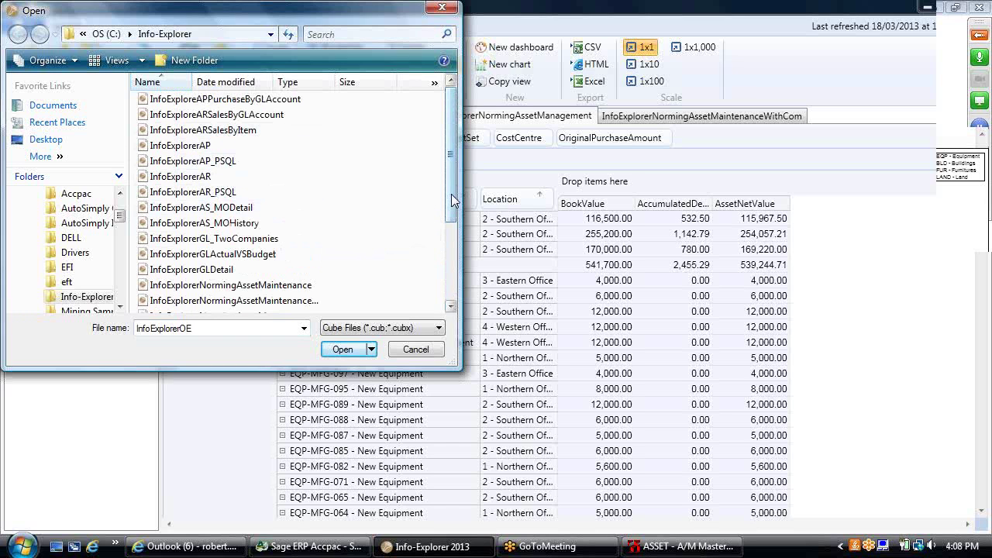
{"action": "left_click_drag", "start_coordinate": [450, 200], "coordinate": [451, 265]}
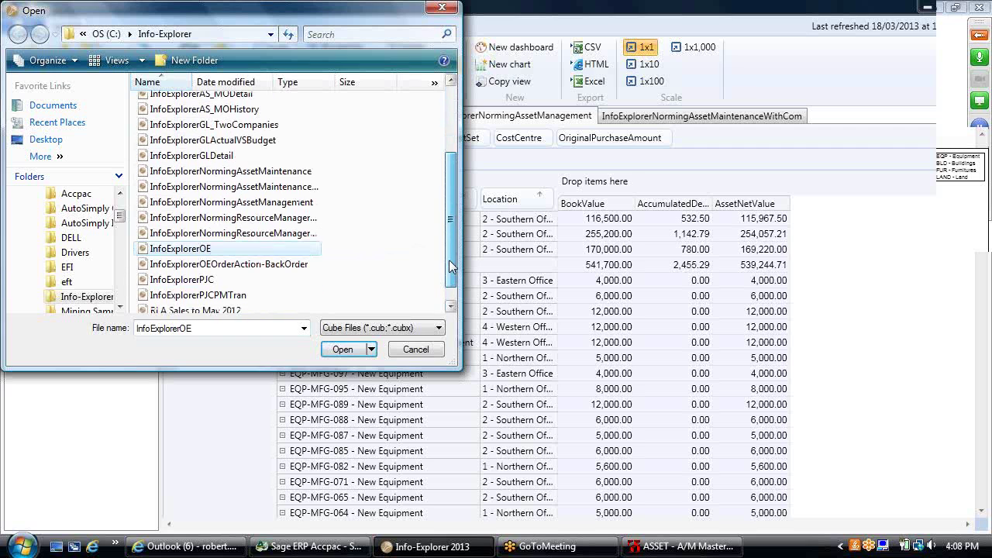
{"action": "left_click", "coordinate": [415, 350]}
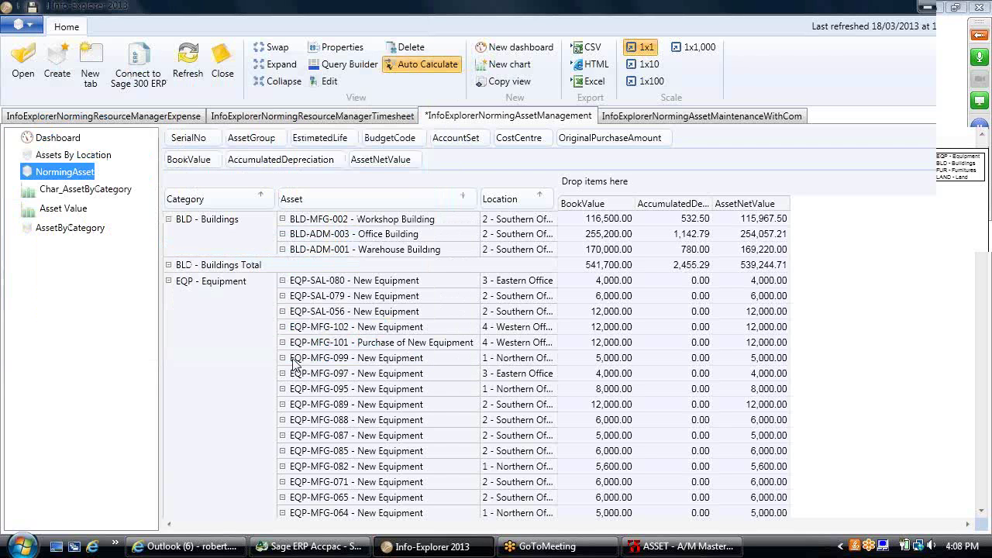
{"action": "left_click", "coordinate": [31, 547]}
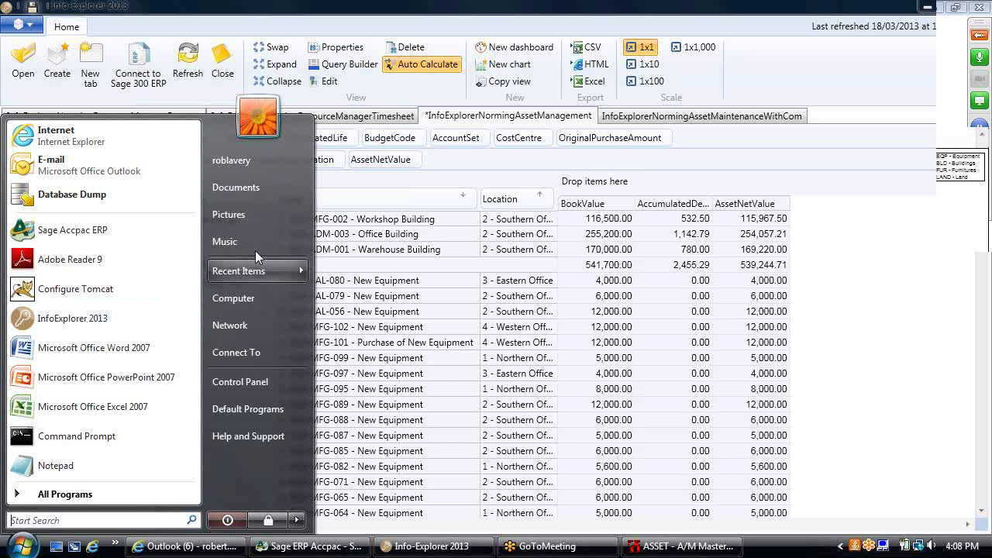
{"action": "left_click", "coordinate": [411, 194]}
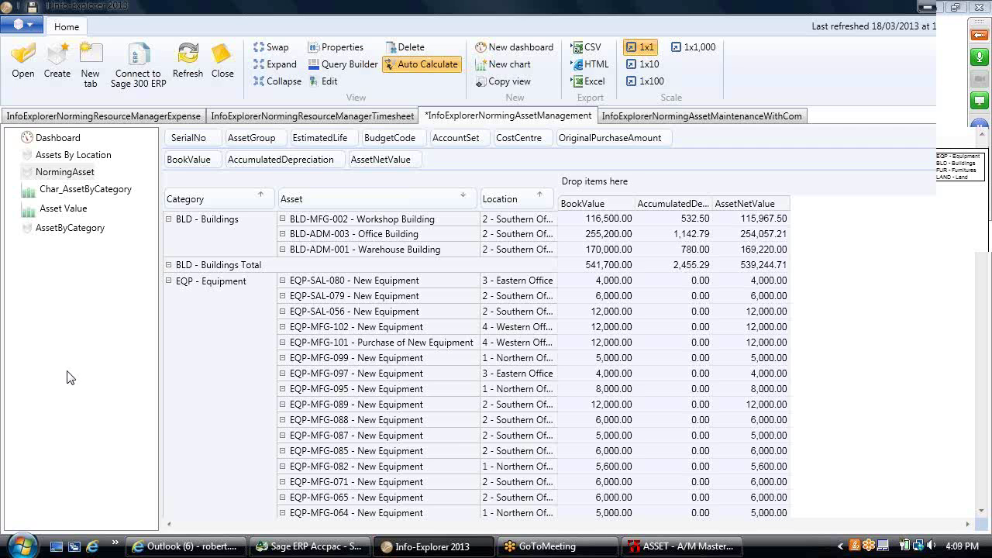
{"action": "left_click", "coordinate": [23, 65]}
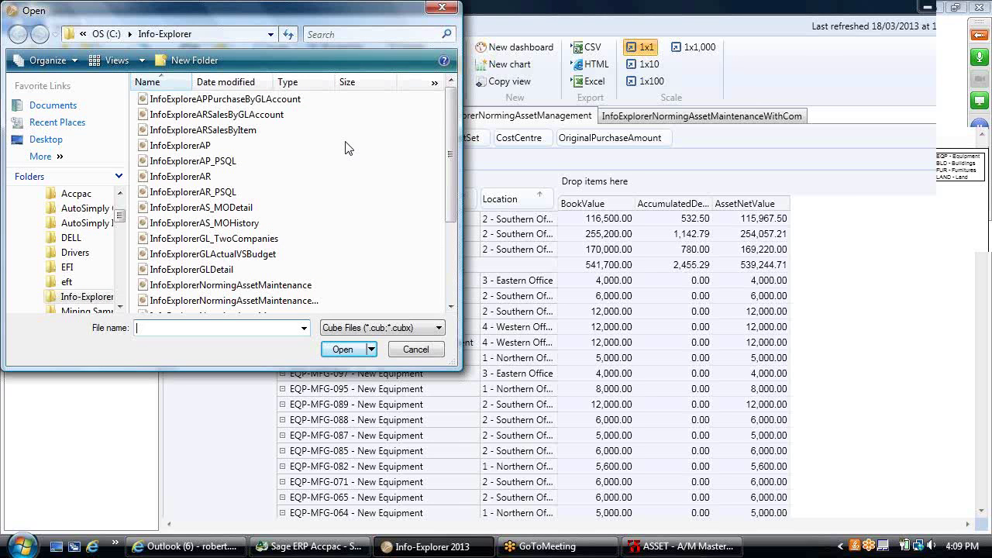
{"action": "left_click", "coordinate": [415, 349]}
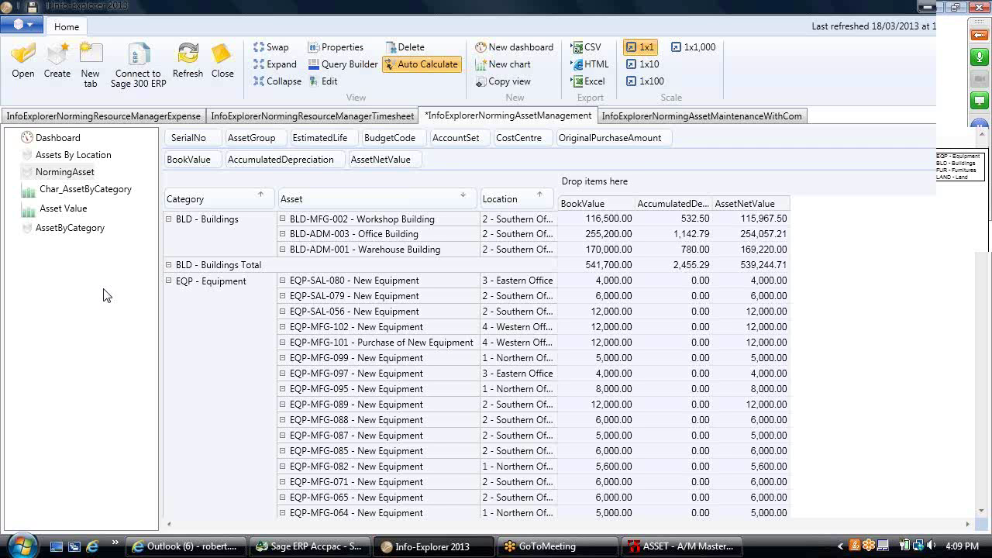
Step: Switch to Sage ERP Accpac and locate Repair Database in A/M Periodic Processing and Data Integrity in Administrative Services
{"action": "left_click", "coordinate": [270, 550]}
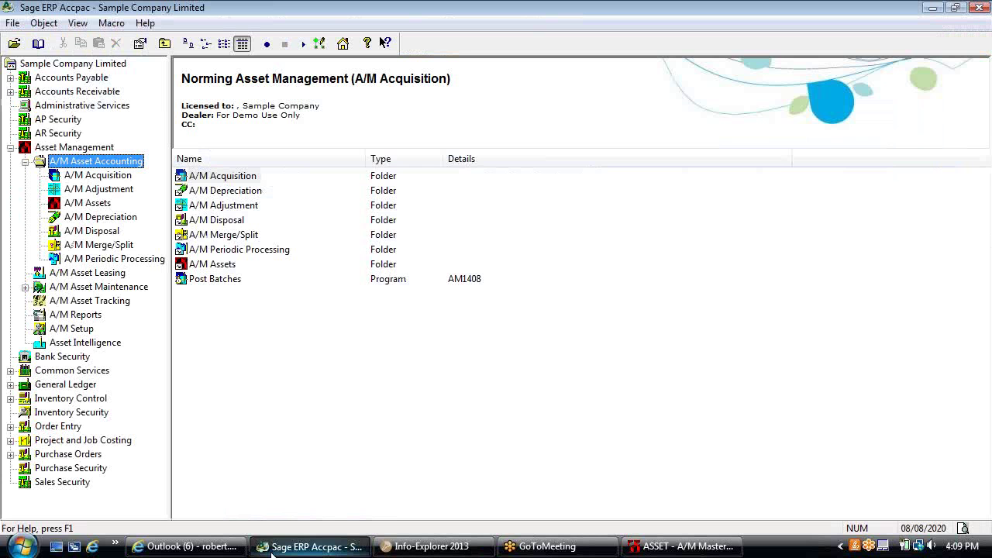
{"action": "left_click", "coordinate": [110, 259]}
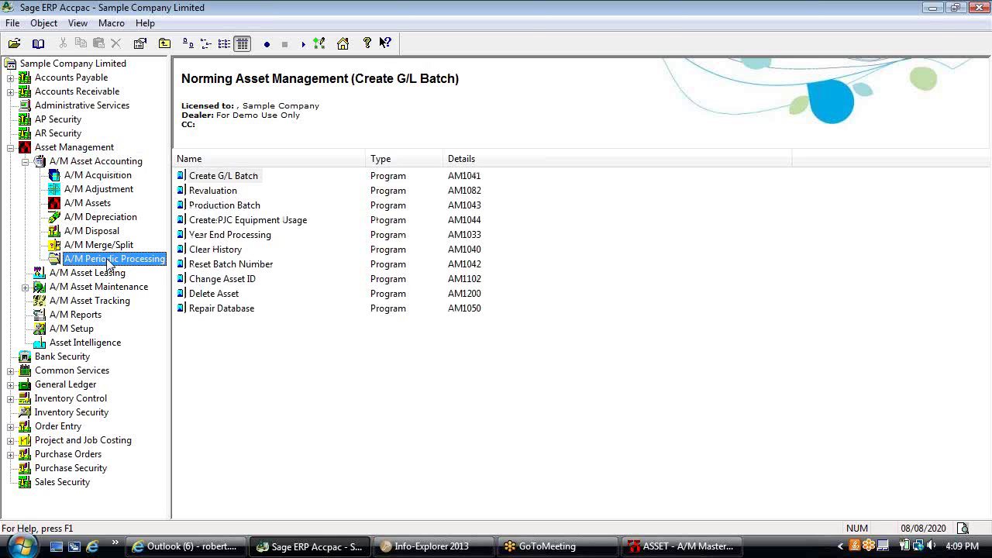
{"action": "left_click", "coordinate": [217, 310]}
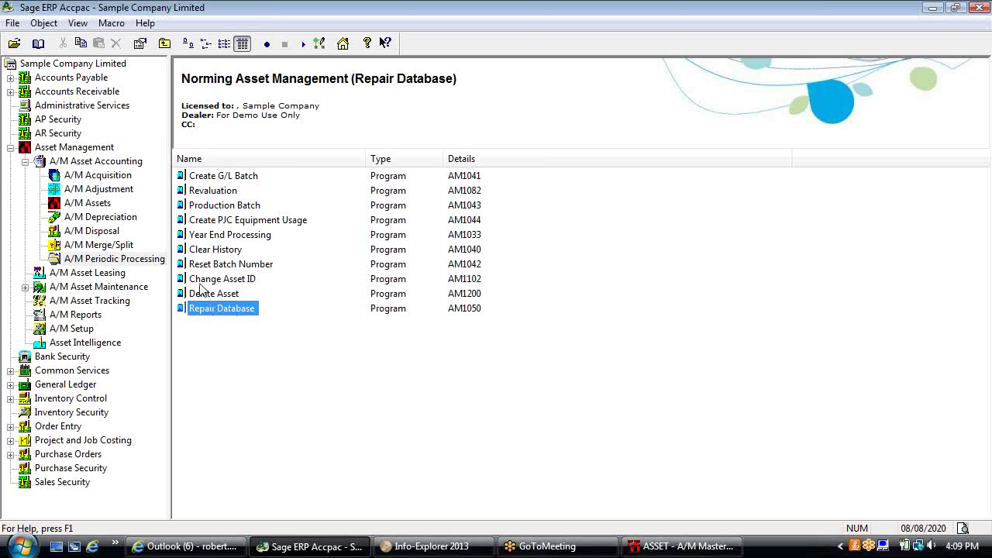
{"action": "left_click", "coordinate": [89, 107]}
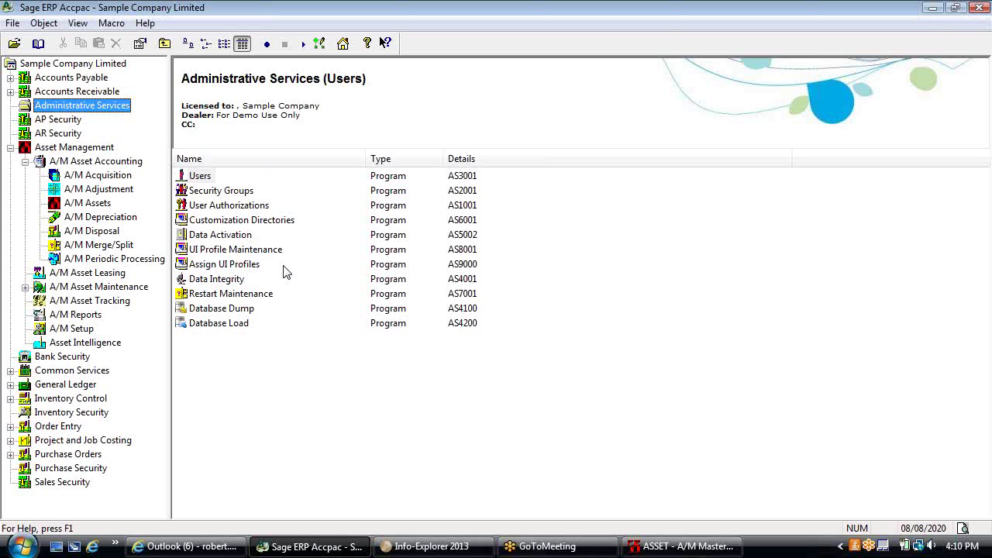
{"action": "left_click", "coordinate": [229, 282]}
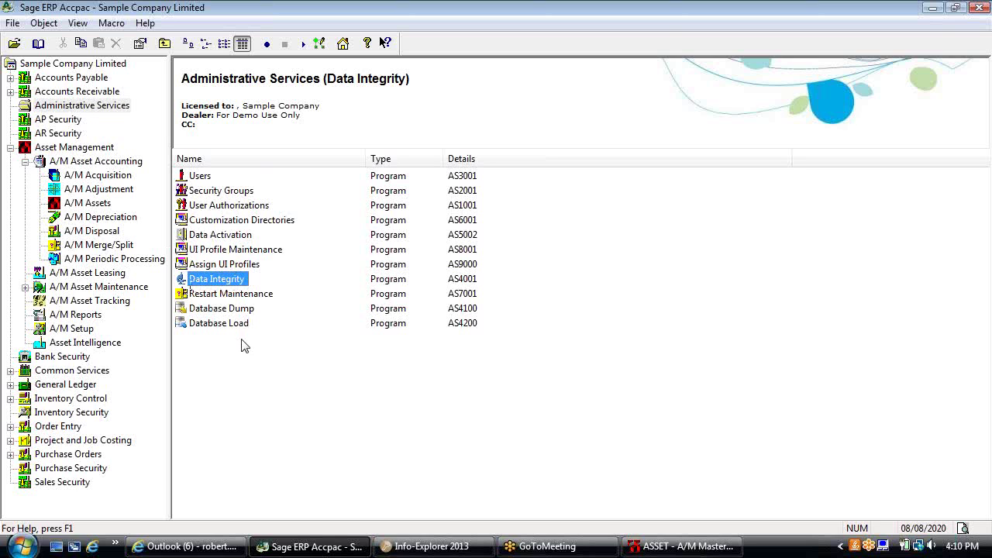
Step: Check the installed application versions in Accpac's System Information and close it
{"action": "left_click", "coordinate": [301, 547]}
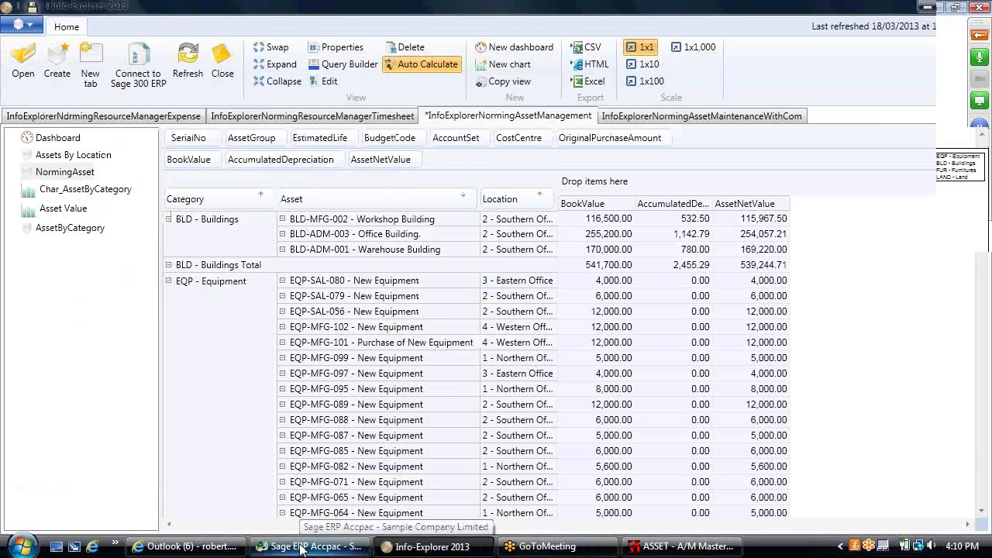
{"action": "left_click", "coordinate": [301, 547]}
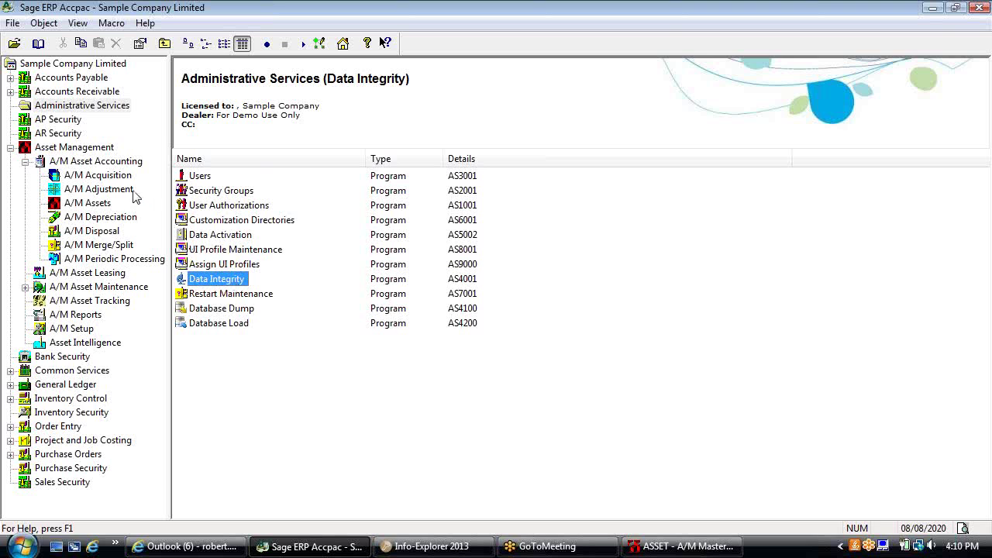
{"action": "left_click", "coordinate": [145, 22]}
{"action": "left_click", "coordinate": [186, 212]}
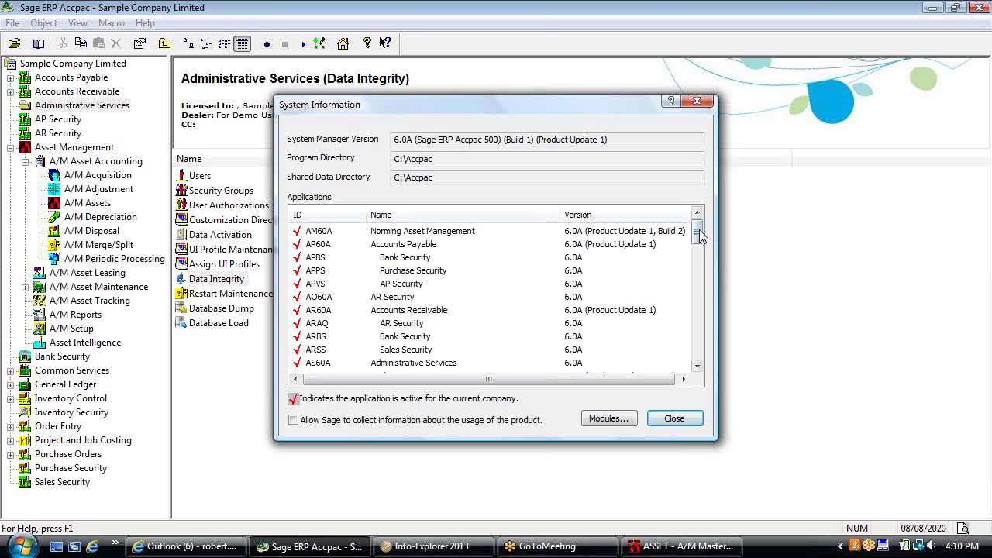
{"action": "mouse_move", "coordinate": [698, 232]}
{"action": "left_mouse_down"}
{"action": "mouse_move", "coordinate": [699, 255]}
{"action": "mouse_move", "coordinate": [698, 237]}
{"action": "left_mouse_up"}
{"action": "left_click", "coordinate": [674, 417]}
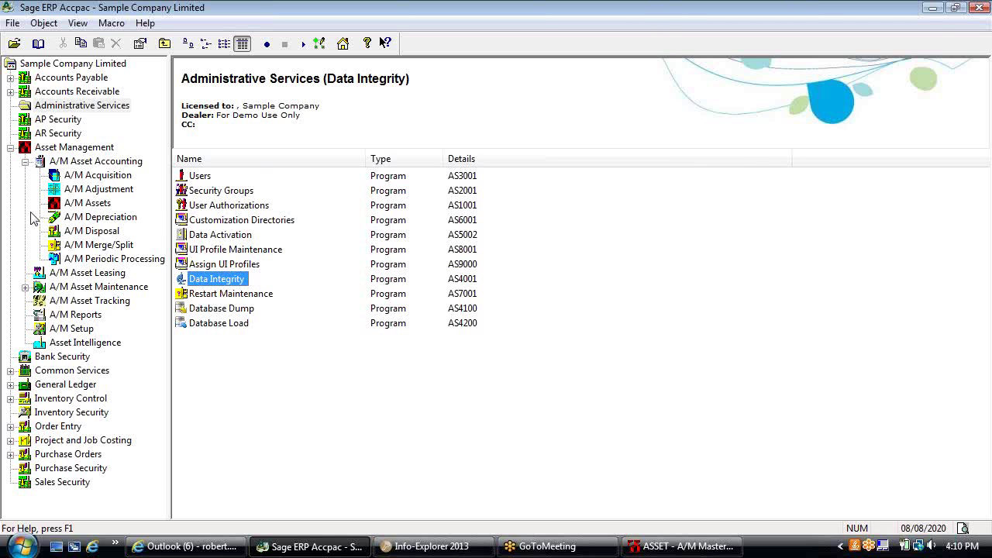
Step: View the Asset Management folders and the programs in A/M Assets
{"action": "left_click", "coordinate": [56, 149]}
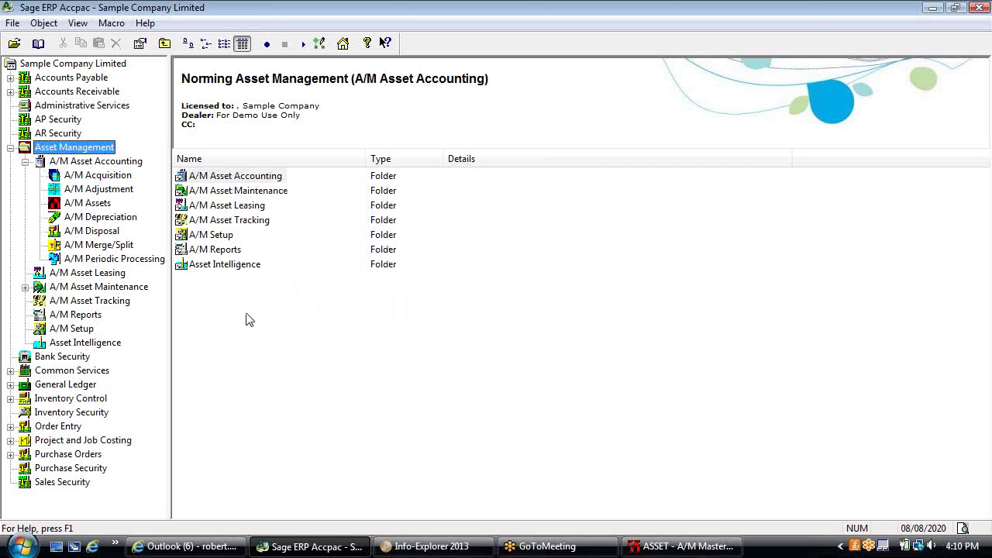
{"action": "left_click", "coordinate": [92, 205]}
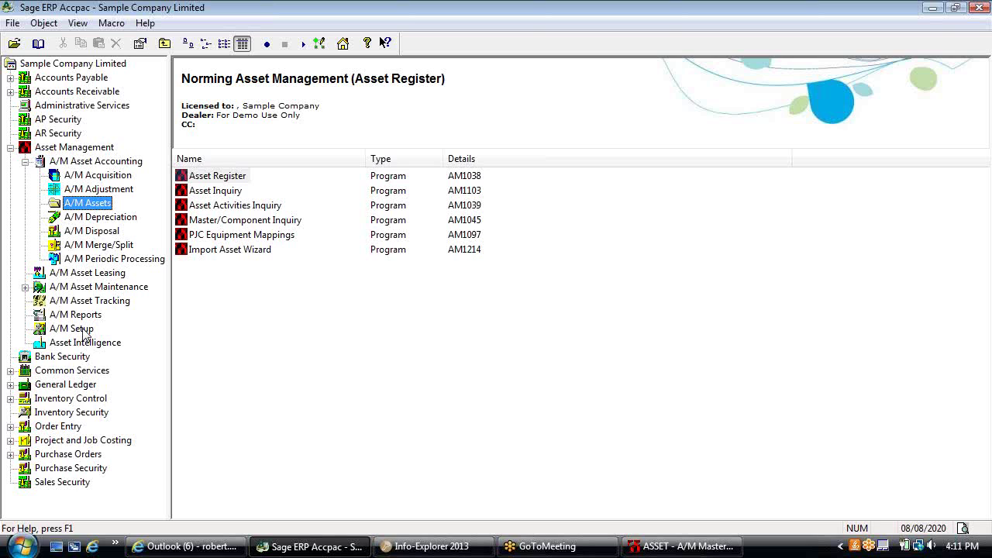
{"action": "left_click", "coordinate": [95, 149]}
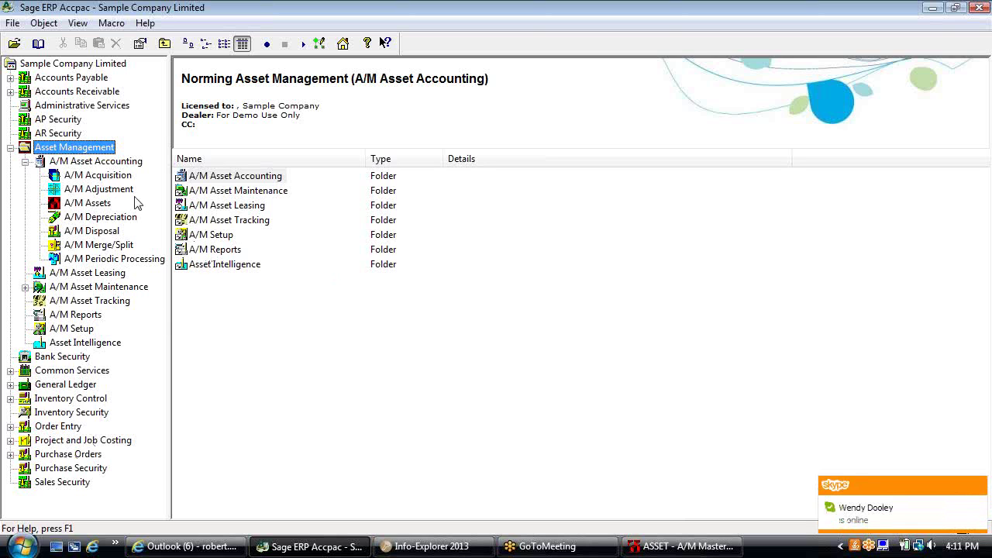
Step: Open A/M Acquisition Entry and create a new batch
{"action": "left_click", "coordinate": [108, 177]}
{"action": "double_click", "coordinate": [217, 190]}
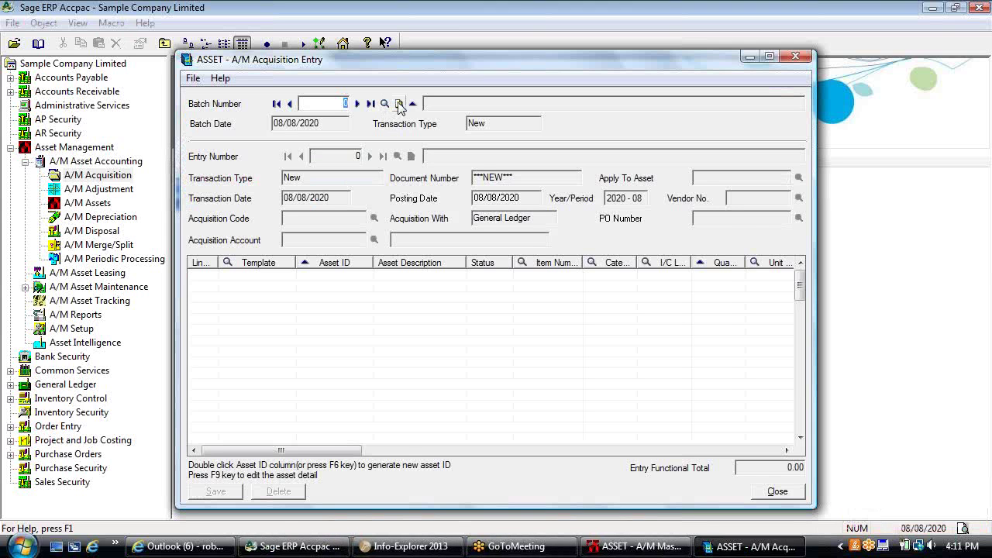
{"action": "left_click", "coordinate": [400, 104]}
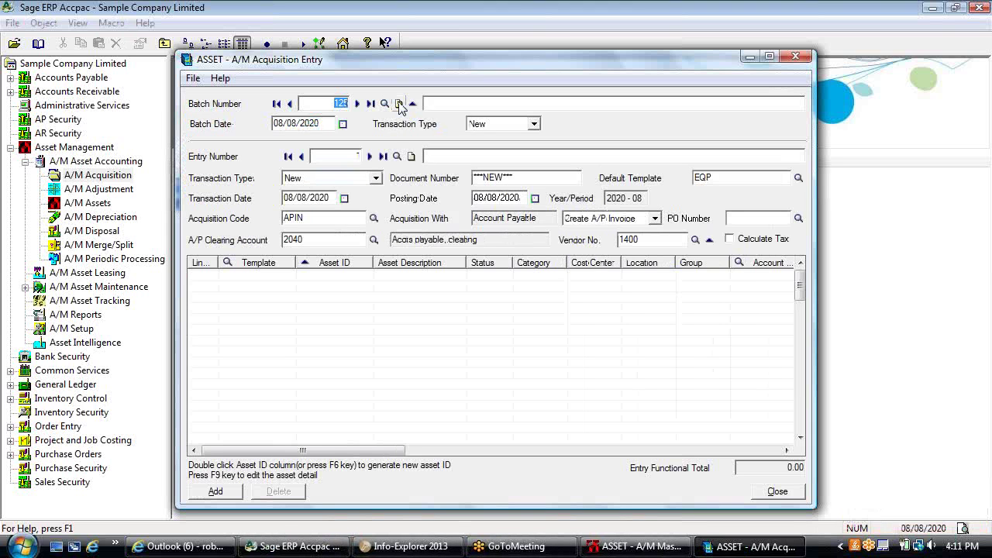
Step: Enter "New Equipmen Purchase" as the new acquisition batch's description and copy that text
{"action": "type", "text": "New Equip"}
{"action": "key", "text": "BackSpace"}
{"action": "key", "text": "BackSpace"}
{"action": "type", "text": "ipment apU"}
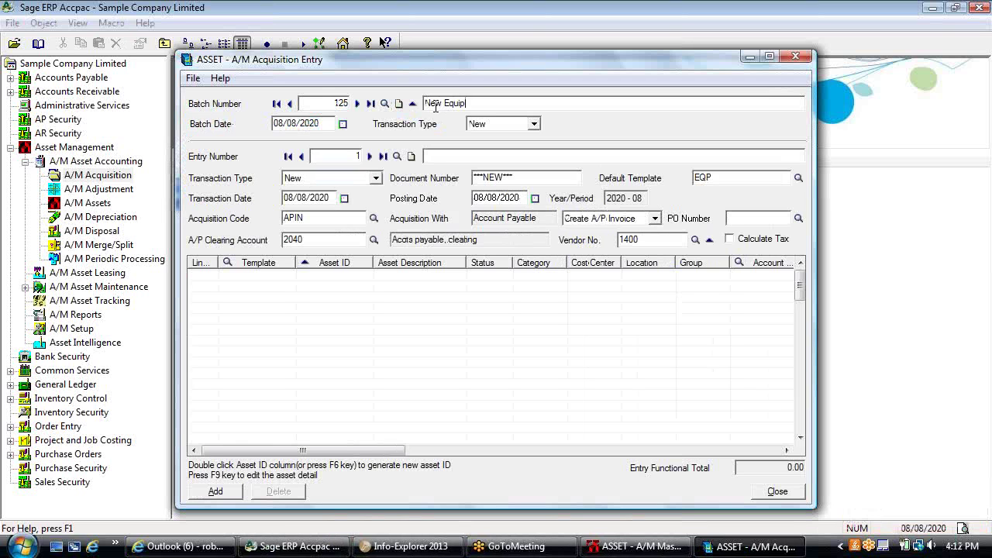
{"action": "key", "text": "BackSpace"}
{"action": "key", "text": "BackSpace"}
{"action": "key", "text": "BackSpace"}
{"action": "key", "text": "BackSpace"}
{"action": "key", "text": "Caps_Lock"}
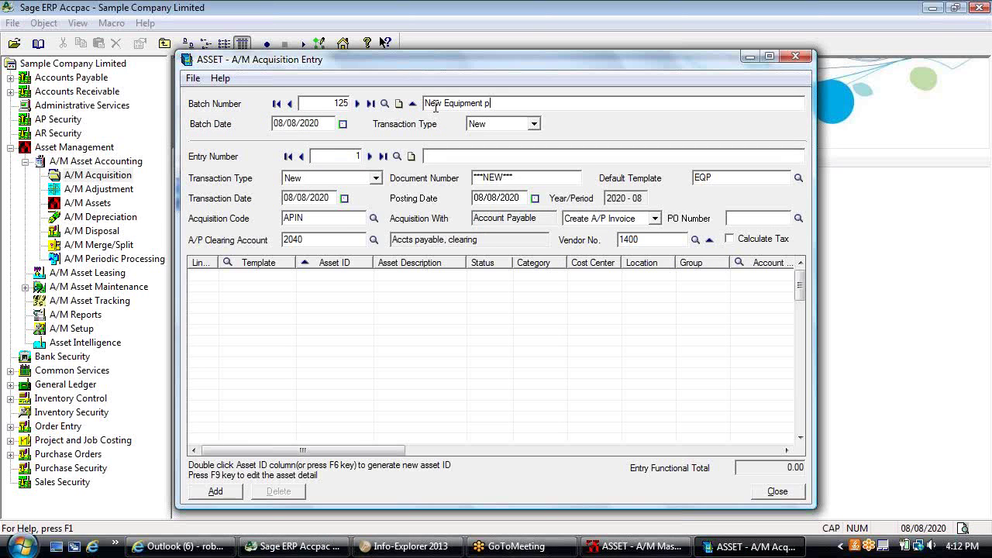
{"action": "key", "text": "Caps_Lock"}
{"action": "type", "text": "Purchase"}
{"action": "left_click", "coordinate": [385, 103]}
{"action": "key", "text": "ctrl+c"}
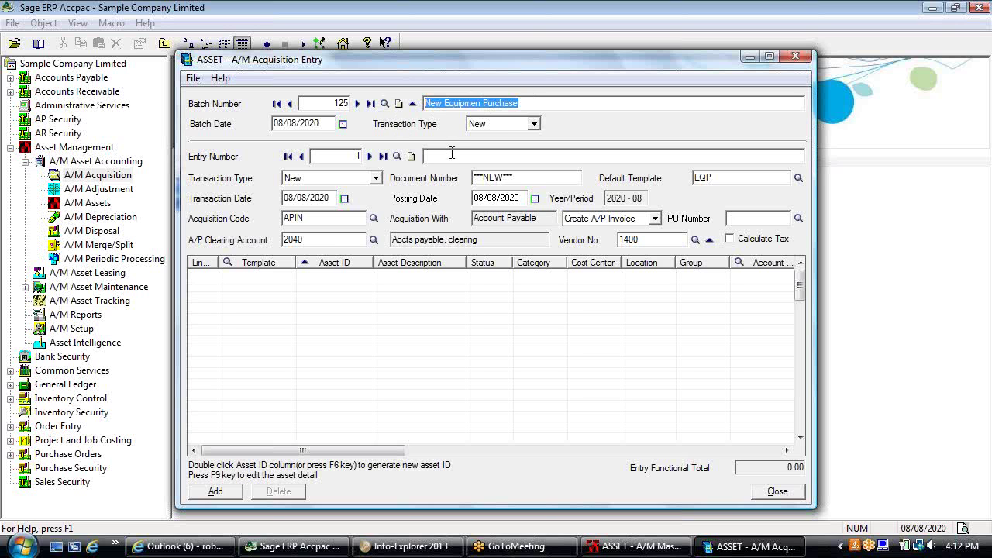
Step: Reuse the copied batch description for entry 1 and set its acquisition code to PORC, Asset Acquisition with PO
{"action": "left_click", "coordinate": [457, 157]}
{"action": "key", "text": "ctrl+v"}
{"action": "key", "text": "Tab"}
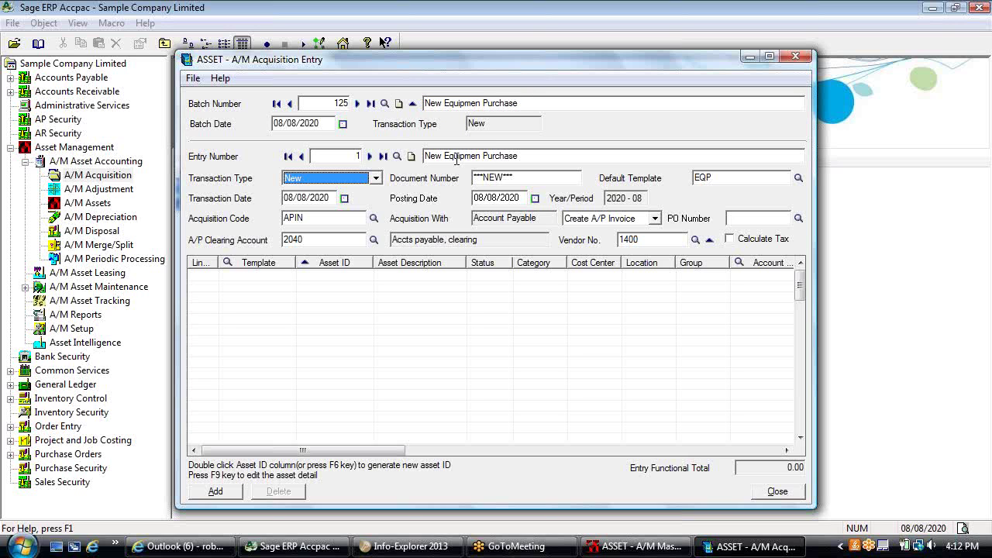
{"action": "left_click", "coordinate": [373, 218]}
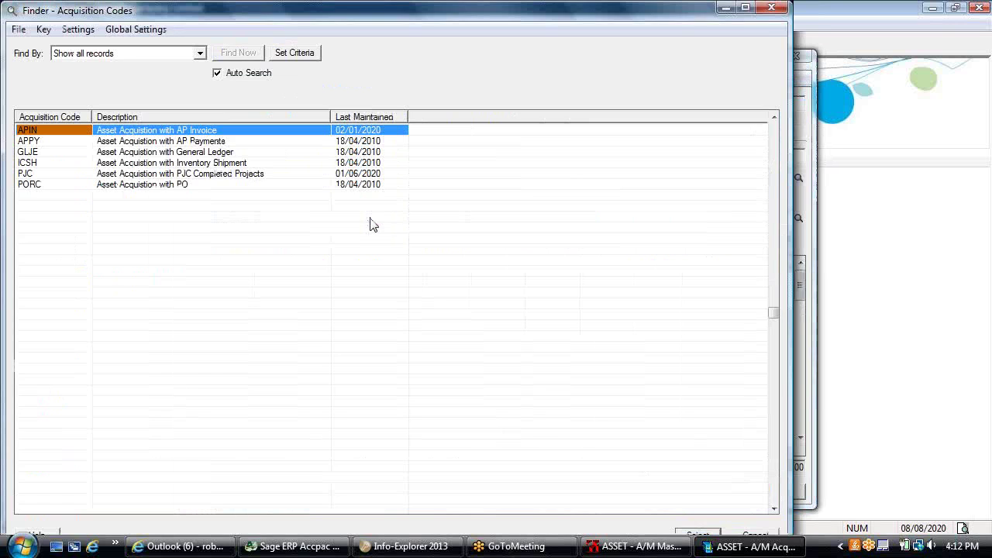
{"action": "double_click", "coordinate": [210, 185]}
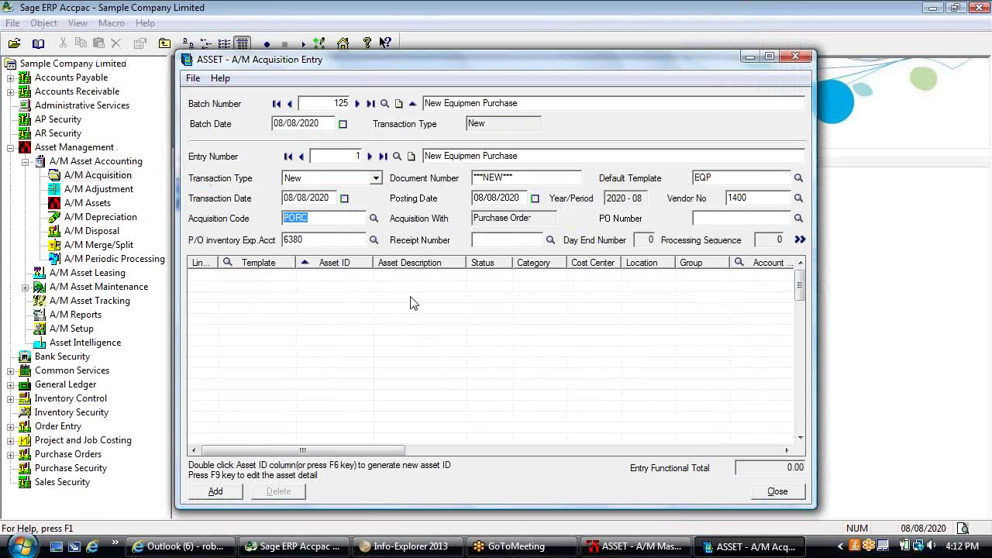
Step: Assign vendor 1400's purchase order dated 08/08/2020 to the entry, along with its receipt at day end 55, processing sequence 2
{"action": "left_click", "coordinate": [715, 217]}
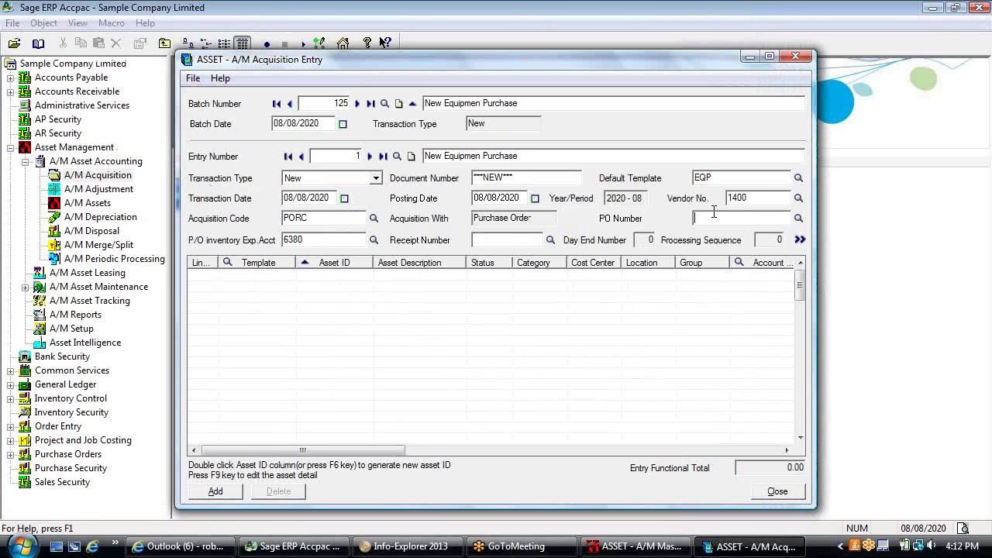
{"action": "left_click", "coordinate": [798, 218]}
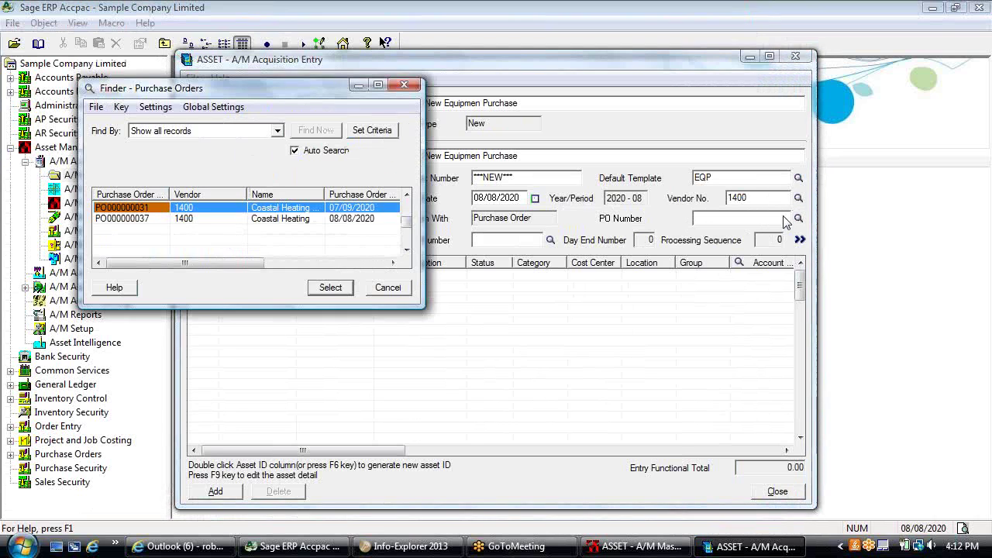
{"action": "double_click", "coordinate": [275, 218]}
{"action": "left_click", "coordinate": [503, 240]}
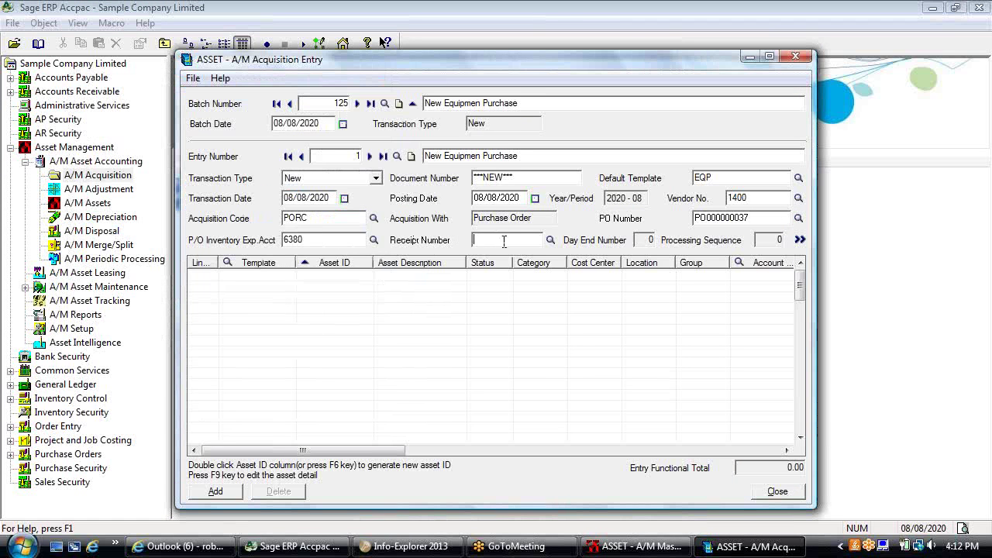
{"action": "left_click", "coordinate": [550, 240]}
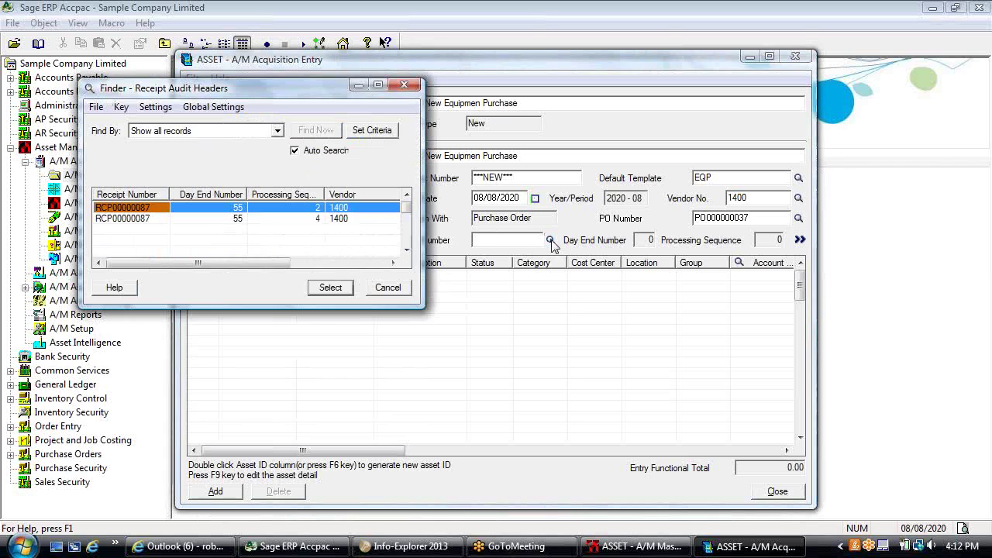
{"action": "double_click", "coordinate": [281, 219]}
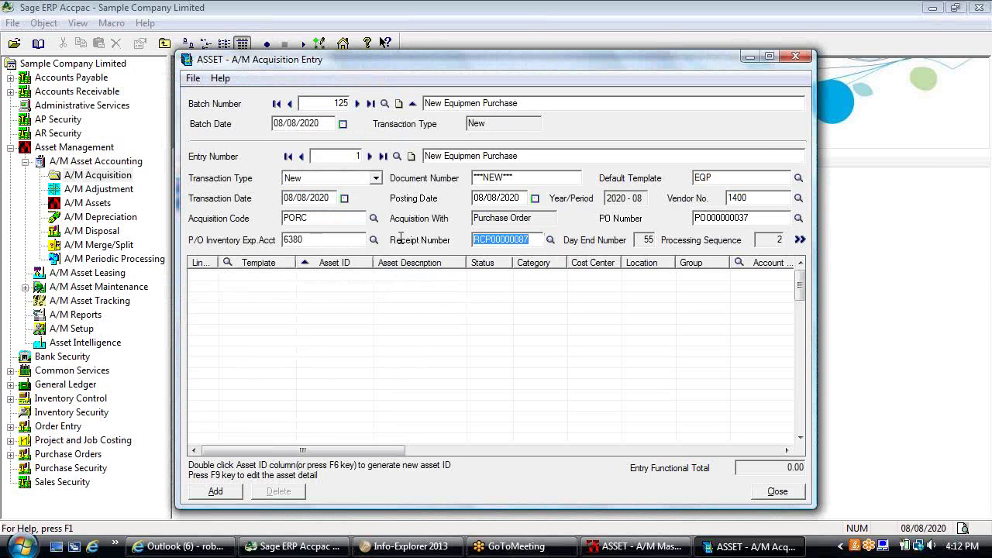
Step: Convert the receipt's TRUCK item into an asset by quantity using the EQP template, widening the conversion method column to read it
{"action": "left_click", "coordinate": [800, 240]}
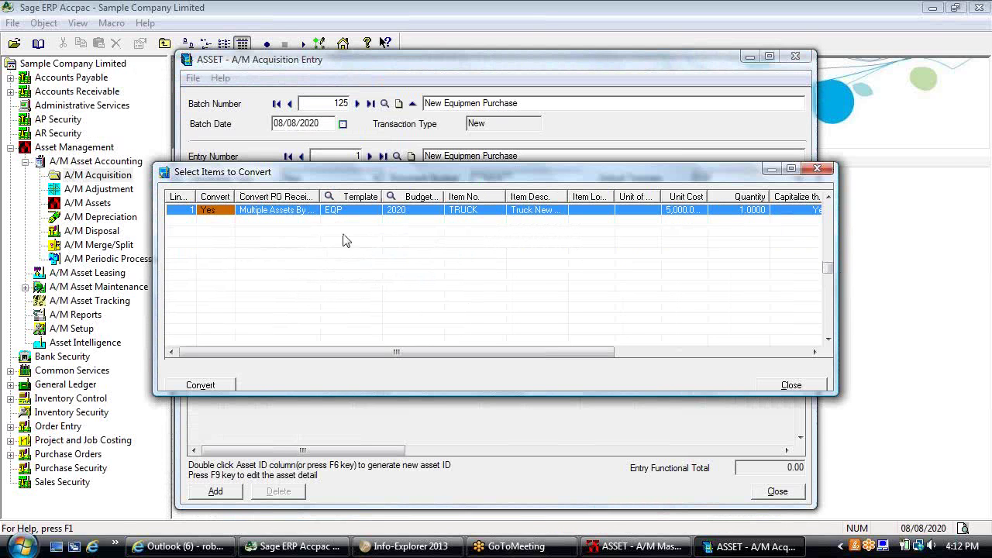
{"action": "left_click_drag", "start_coordinate": [319, 196], "coordinate": [348, 196]}
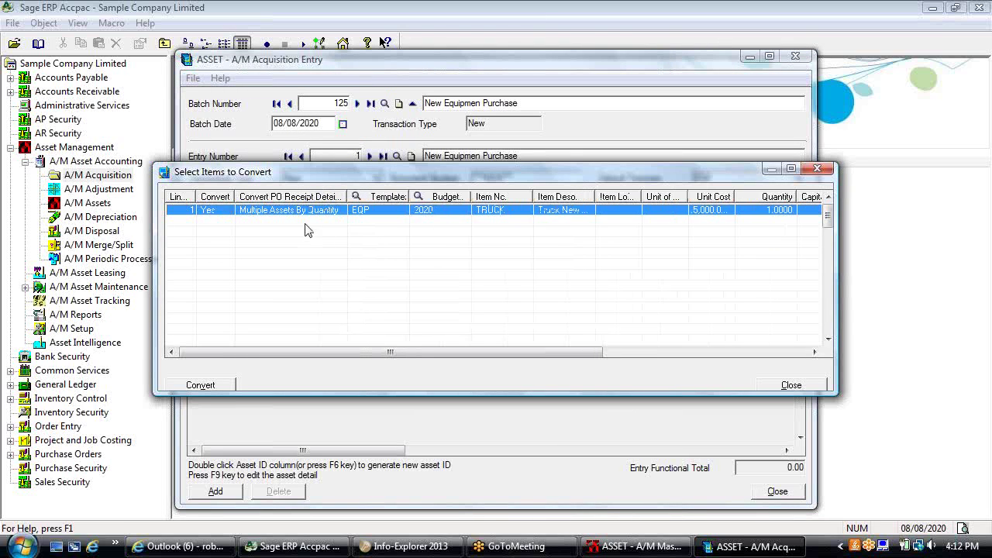
{"action": "left_click", "coordinate": [206, 385]}
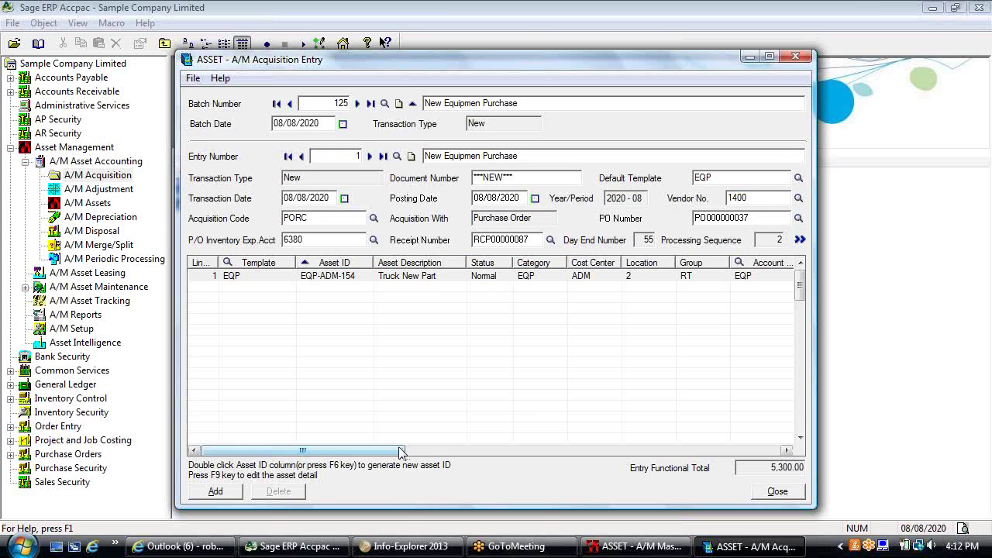
Step: Review the converted Truck New Part asset line, and close A/M Acquisition Entry without adding the entry
{"action": "mouse_move", "coordinate": [400, 452]}
{"action": "left_mouse_down"}
{"action": "mouse_move", "coordinate": [438, 453]}
{"action": "mouse_move", "coordinate": [401, 453]}
{"action": "left_mouse_up"}
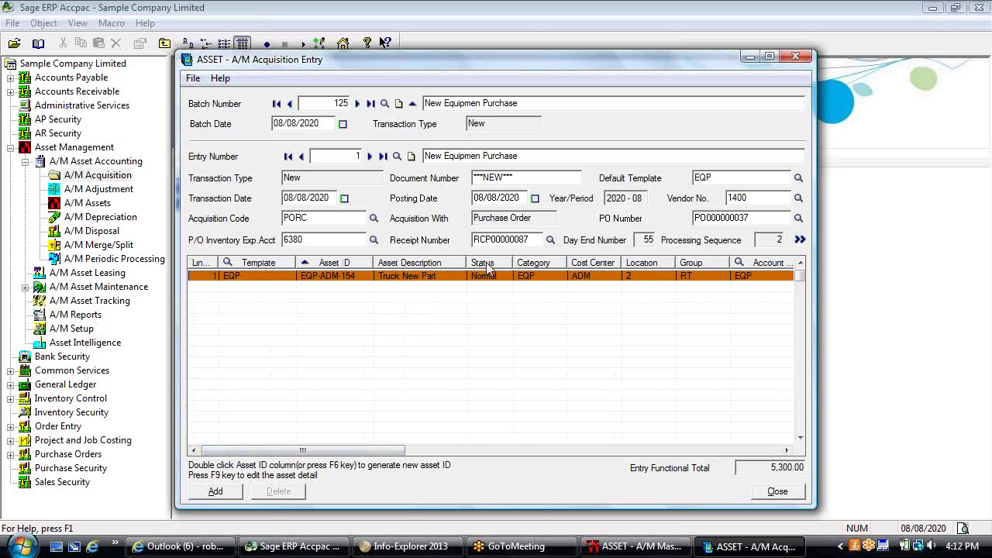
{"action": "key", "text": "shift+Tab"}
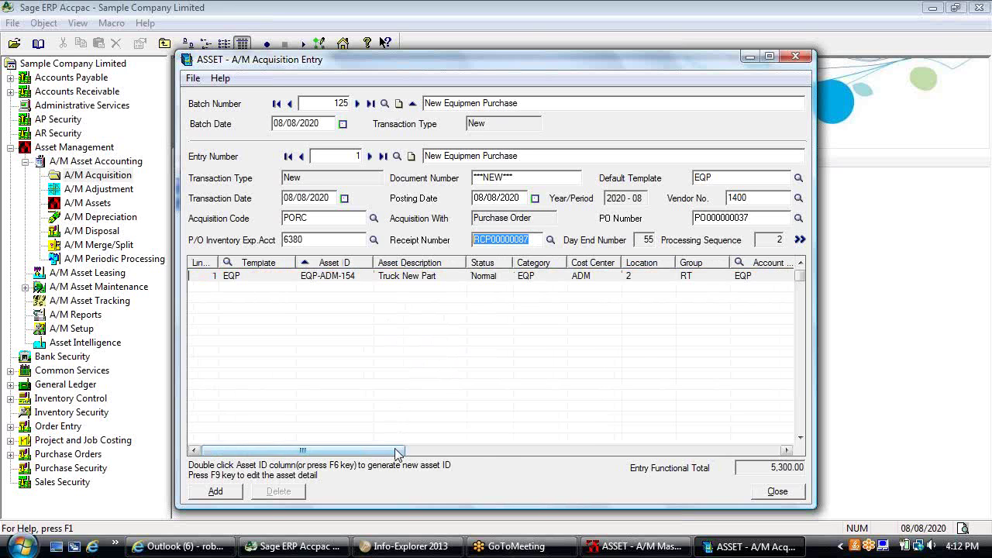
{"action": "left_click_drag", "start_coordinate": [396, 452], "coordinate": [277, 427]}
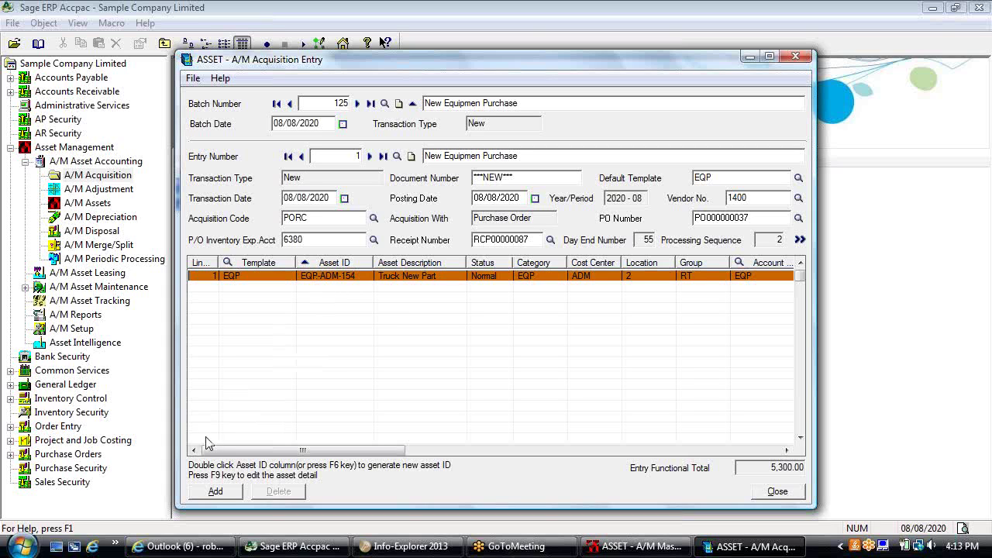
{"action": "left_click", "coordinate": [324, 279]}
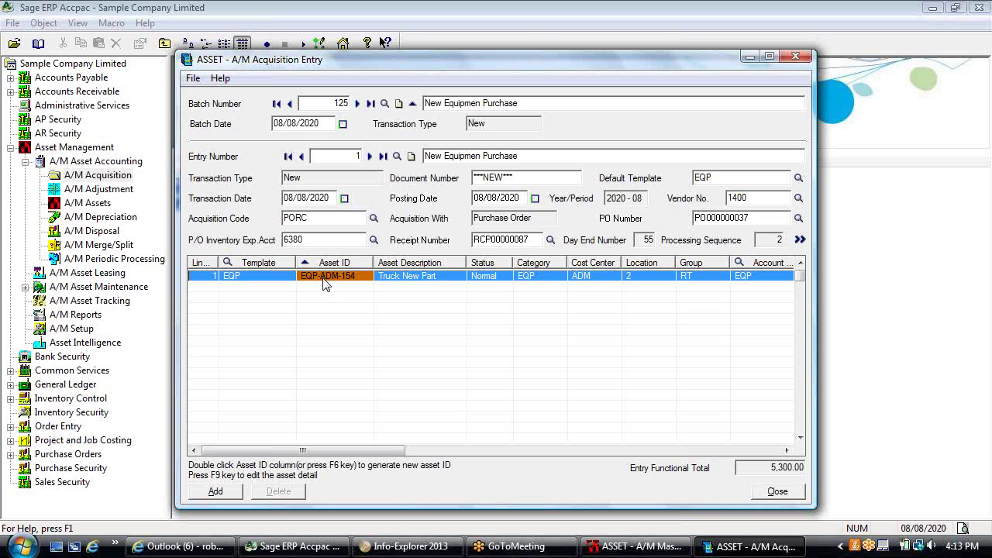
{"action": "mouse_move", "coordinate": [396, 452]}
{"action": "left_mouse_down"}
{"action": "mouse_move", "coordinate": [608, 450]}
{"action": "mouse_move", "coordinate": [513, 434]}
{"action": "mouse_move", "coordinate": [395, 451]}
{"action": "left_mouse_up"}
{"action": "left_click", "coordinate": [765, 495]}
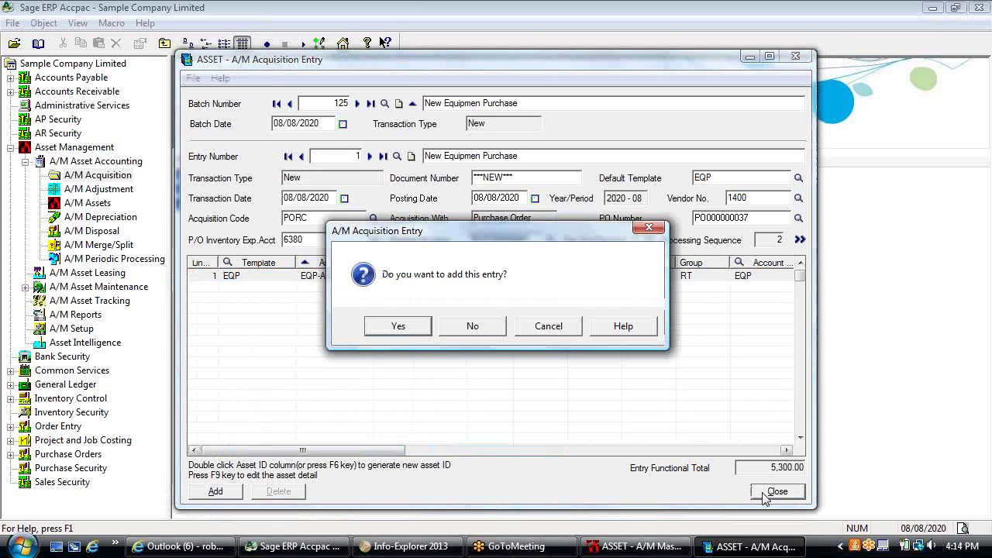
{"action": "left_click", "coordinate": [472, 326]}
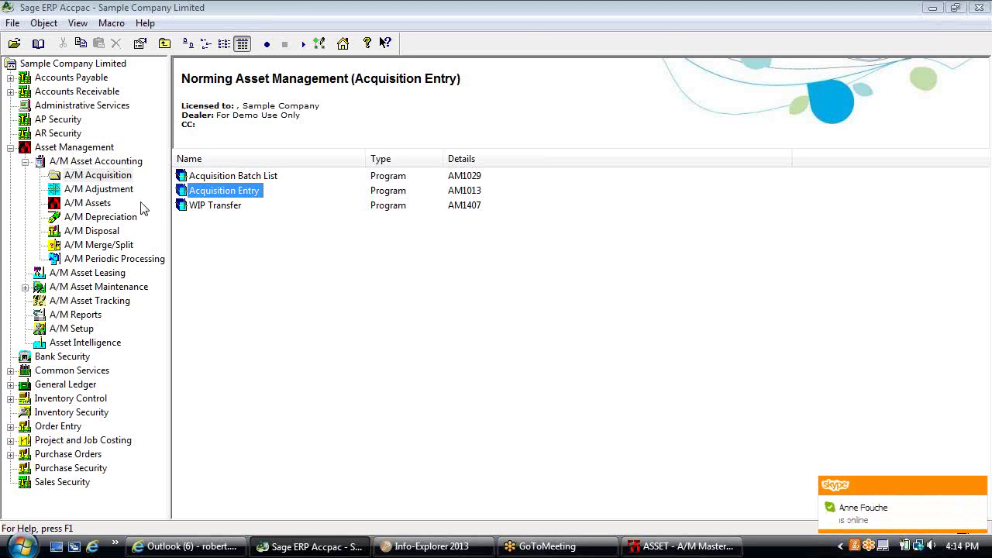
Step: View the A/M Depreciation programs and the BMACRS formula in A/M Setup's Depreciation Methods, closing the method window when done
{"action": "left_click", "coordinate": [116, 219]}
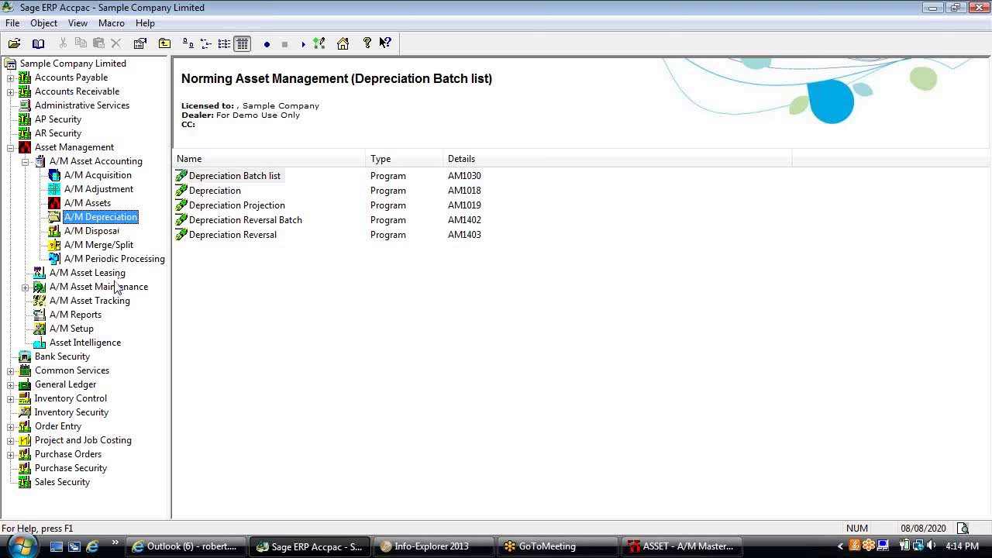
{"action": "left_click", "coordinate": [88, 330]}
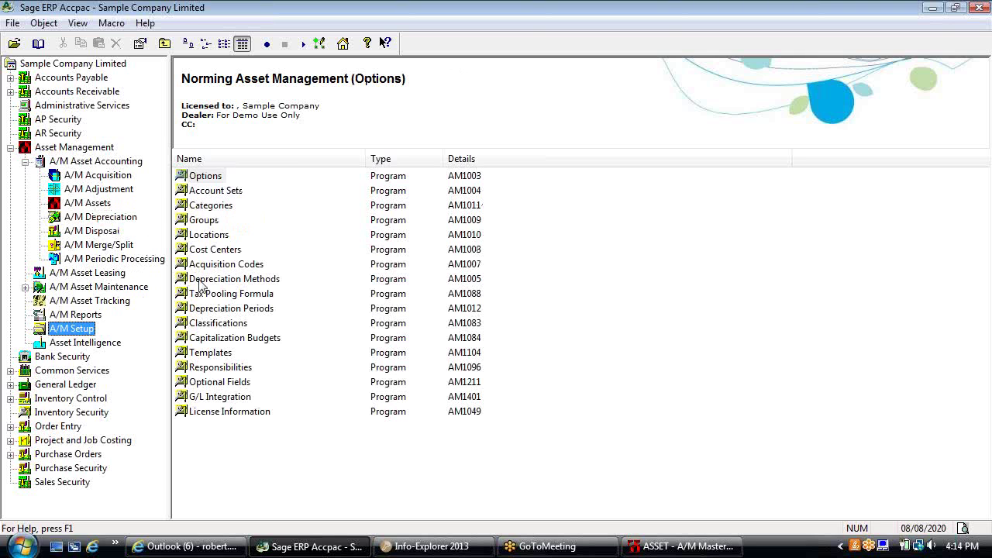
{"action": "double_click", "coordinate": [225, 280]}
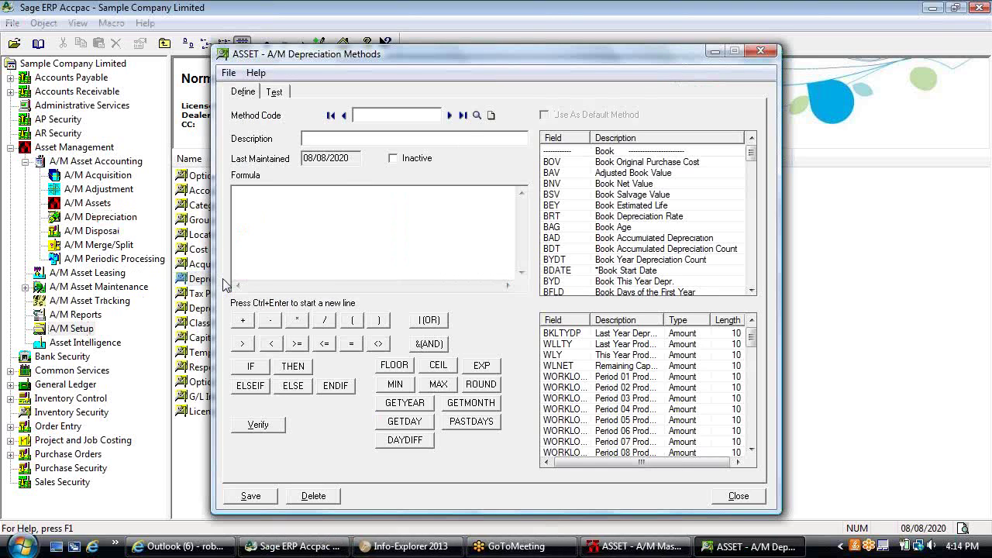
{"action": "left_click", "coordinate": [449, 115]}
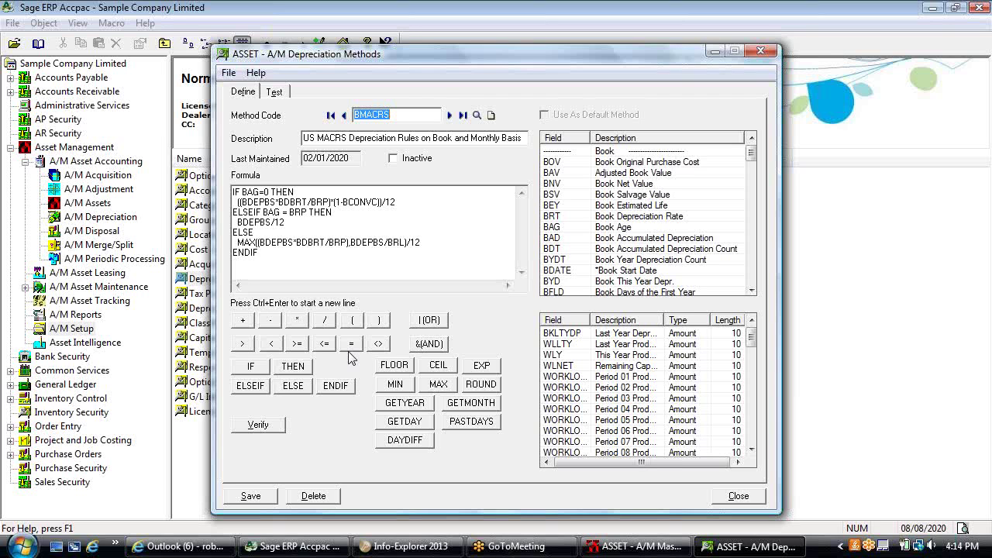
{"action": "left_click", "coordinate": [736, 496]}
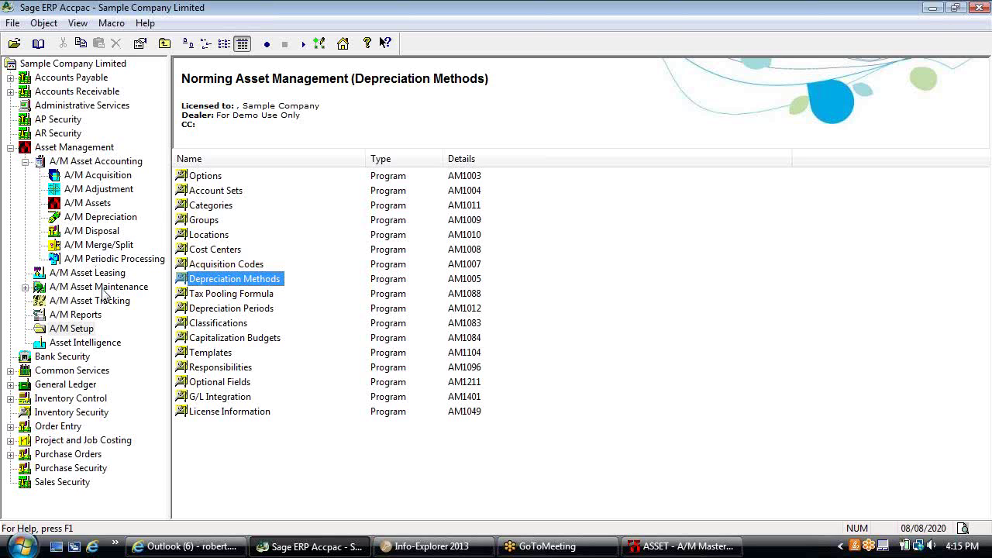
Step: View the programs in A/M Asset Maintenance, A/M Asset Leasing and A/M Assets, and collapse the A/M Asset Accounting folder
{"action": "left_click", "coordinate": [103, 288]}
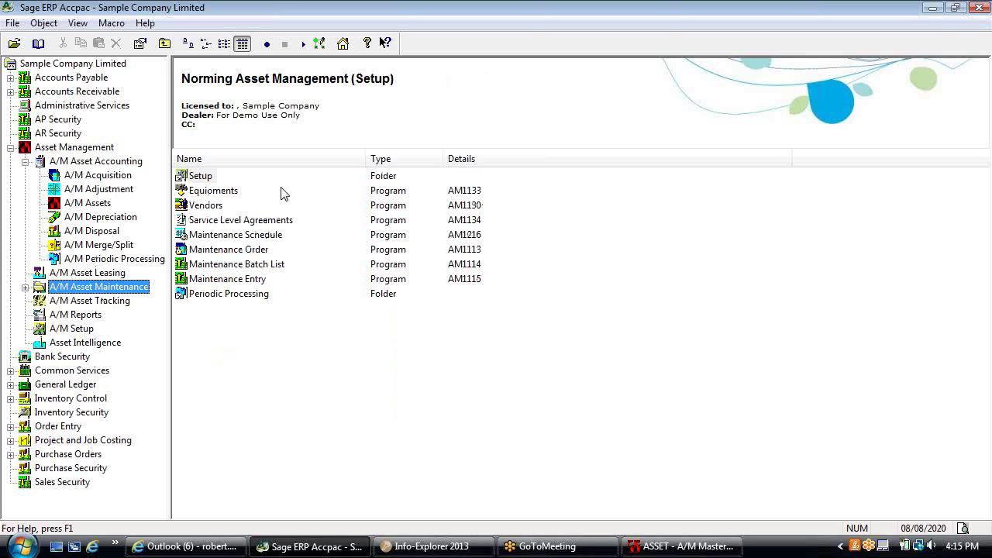
{"action": "left_click", "coordinate": [120, 275]}
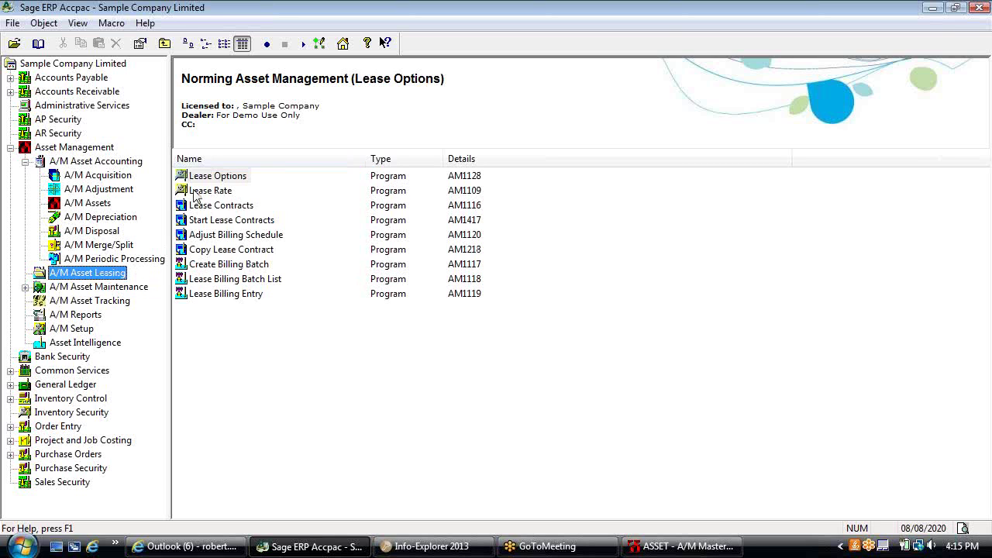
{"action": "left_click", "coordinate": [93, 149]}
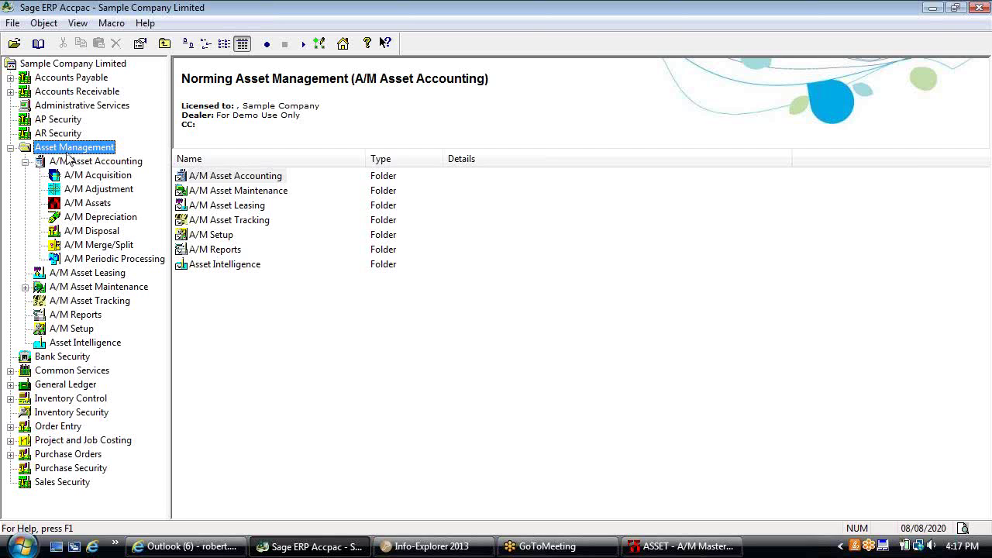
{"action": "left_click", "coordinate": [74, 205]}
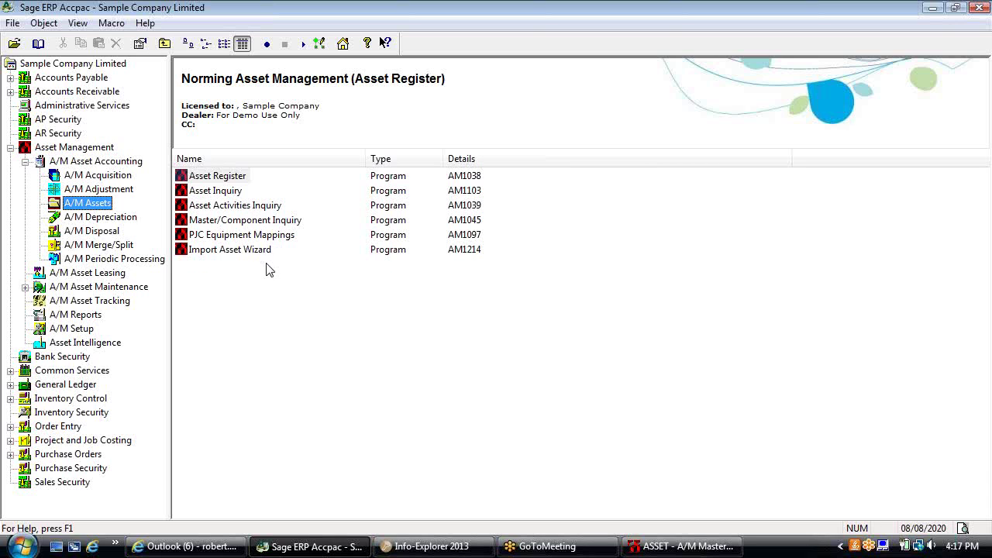
{"action": "left_click", "coordinate": [231, 181]}
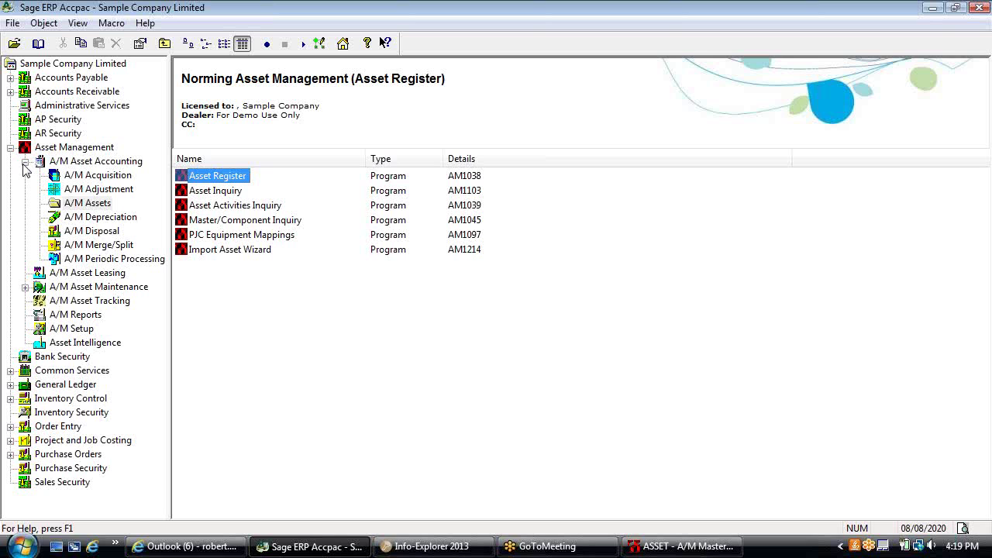
{"action": "left_click", "coordinate": [24, 162]}
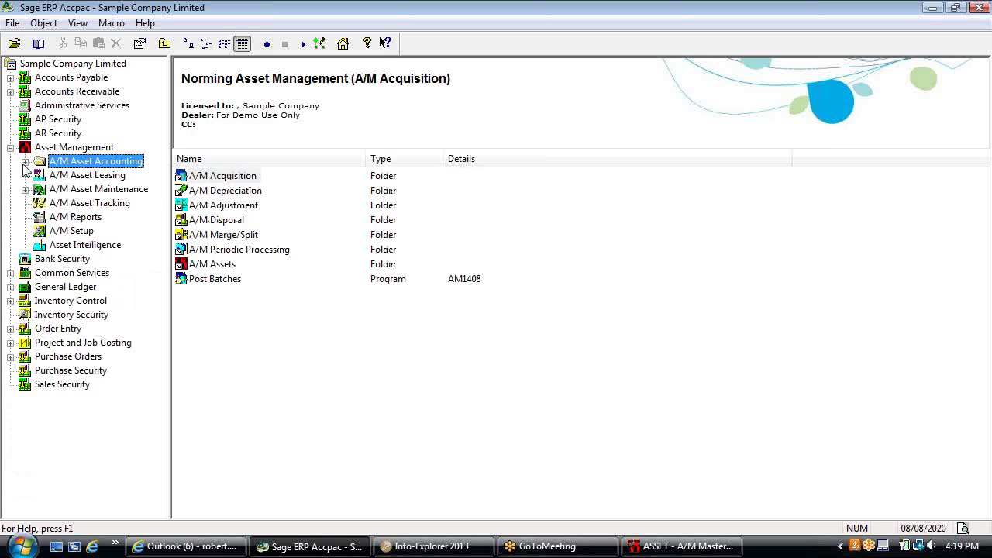